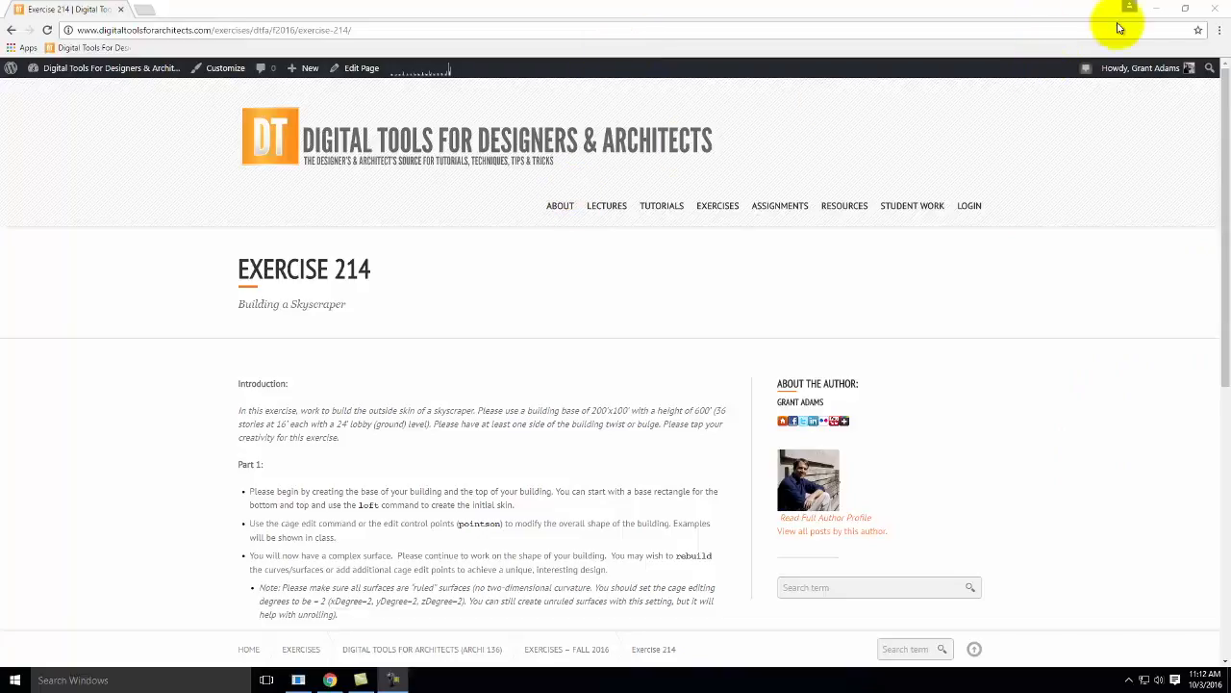
# Step: Switch from the exercise page to Rhinoceros 5 and start a new model from the Large Objects - Inches template
pyautogui.click(1157, 8)
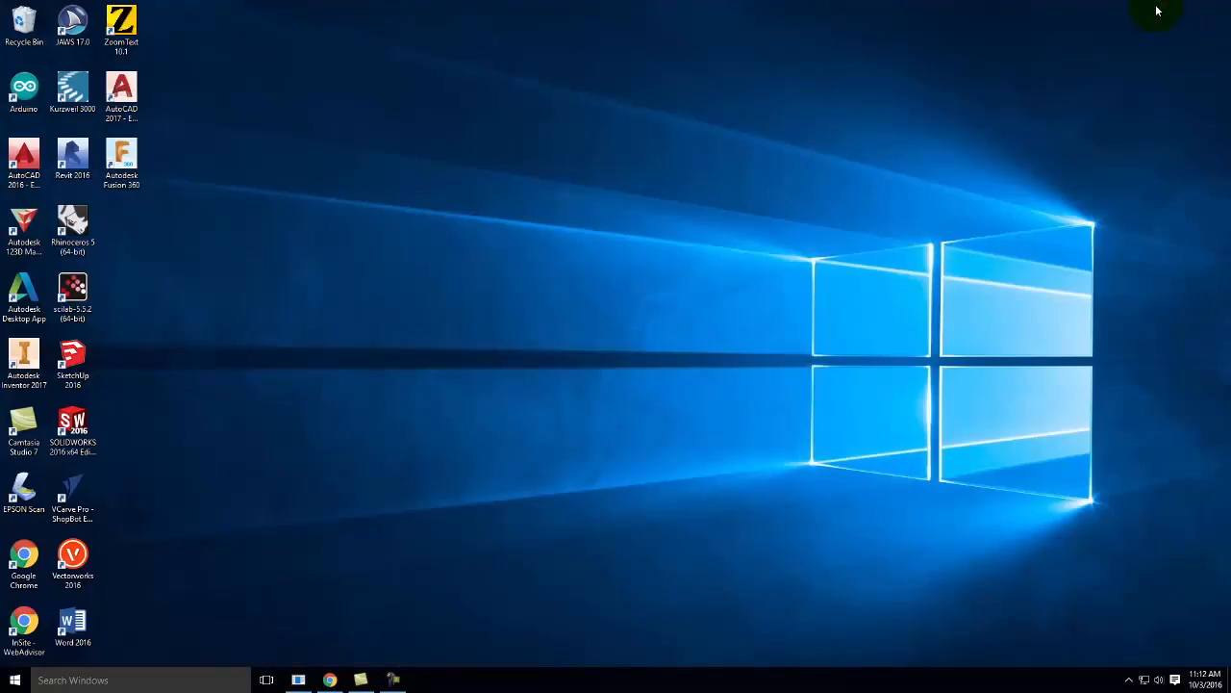
pyautogui.doubleClick(84, 219)
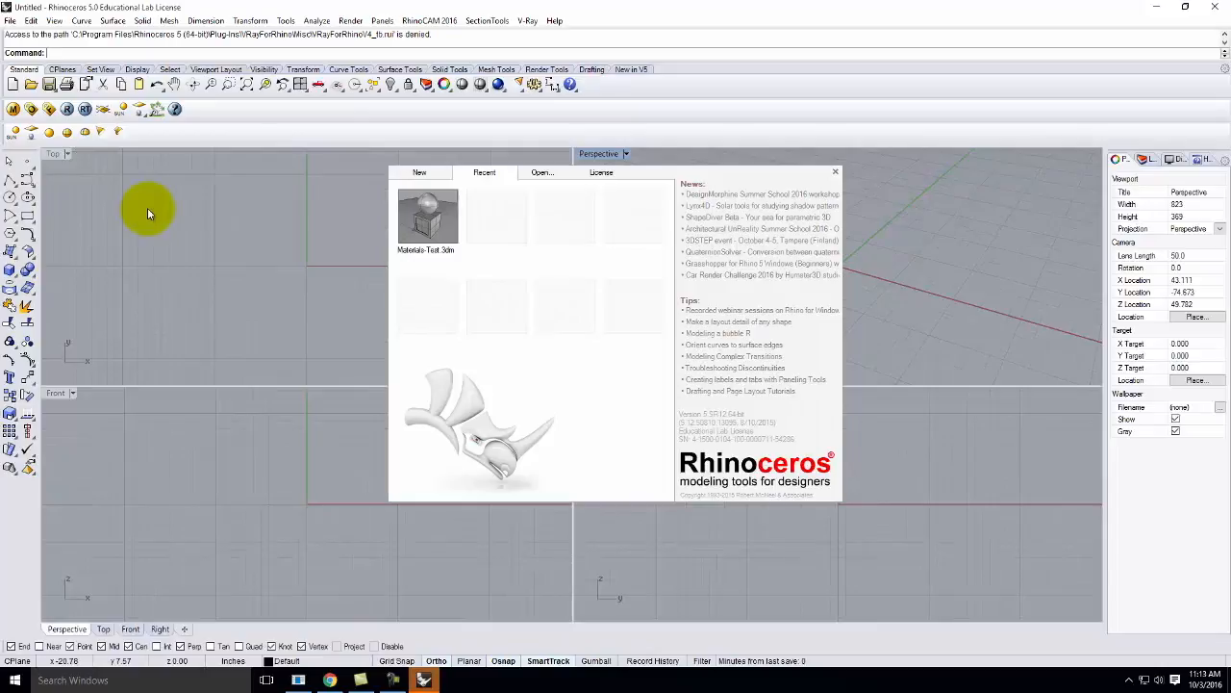
pyautogui.click(10, 20)
pyautogui.click(21, 33)
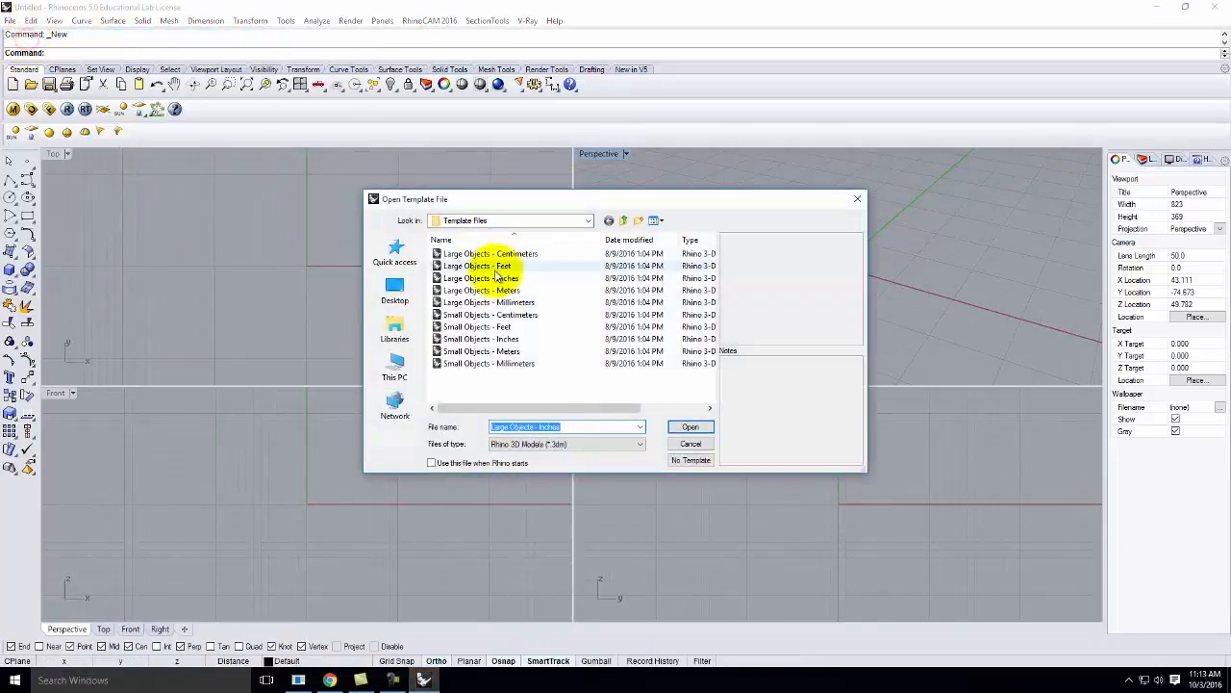
pyautogui.doubleClick(497, 278)
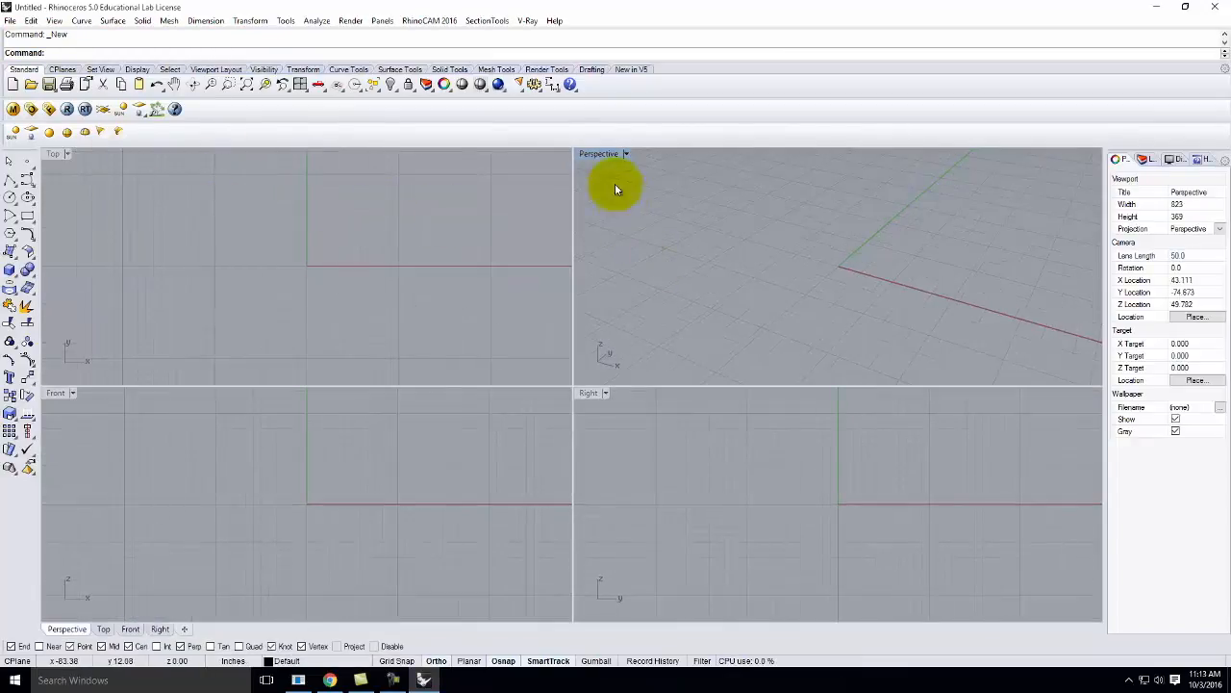
# Step: Maximize the Perspective viewport and place the first corner of a base rectangle at 0,0
pyautogui.doubleClick(604, 155)
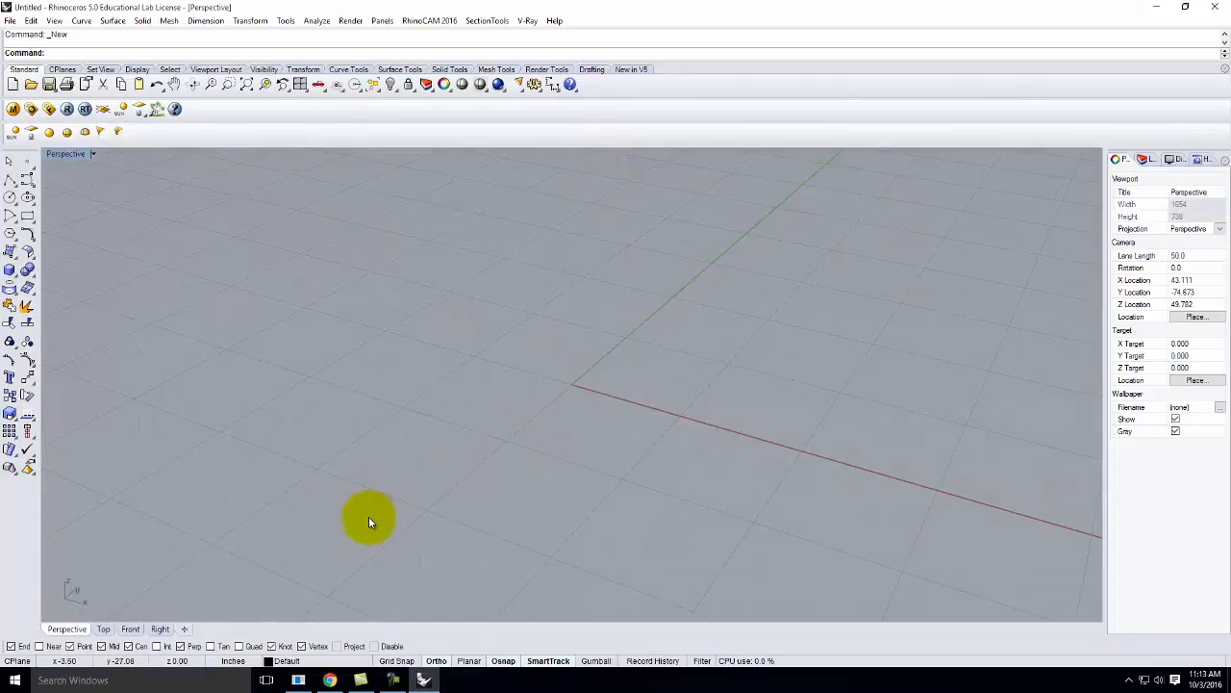
pyautogui.scroll(-2, 356, 527)
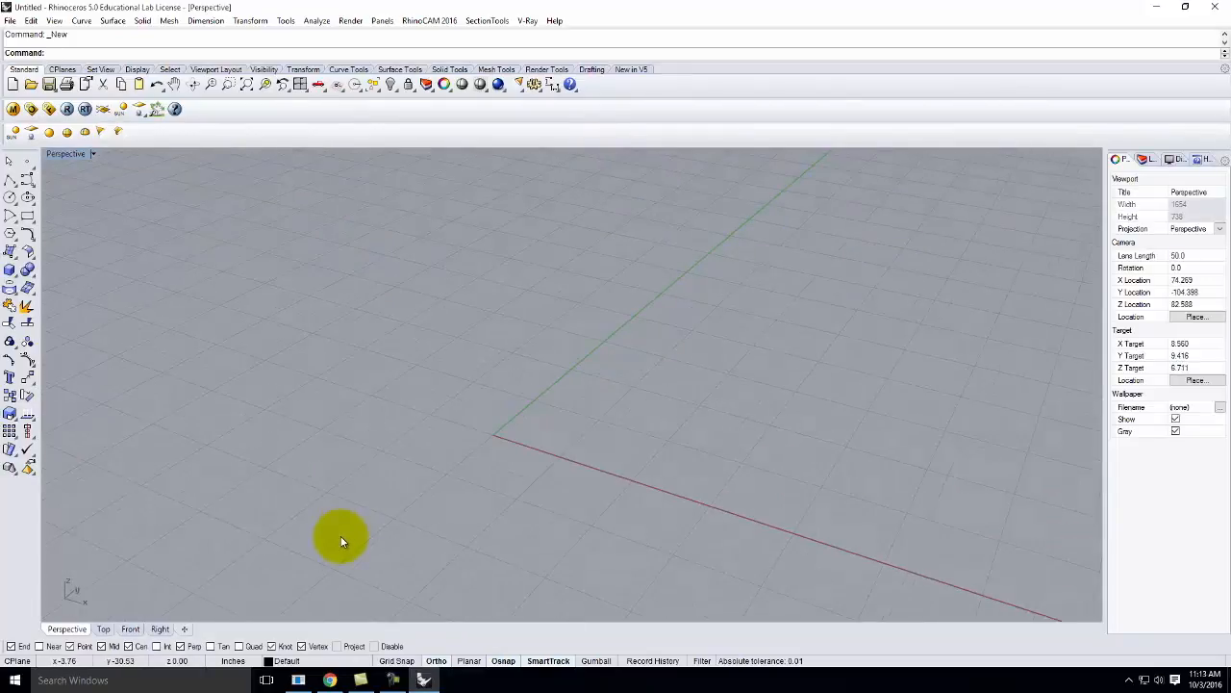
pyautogui.click(27, 219)
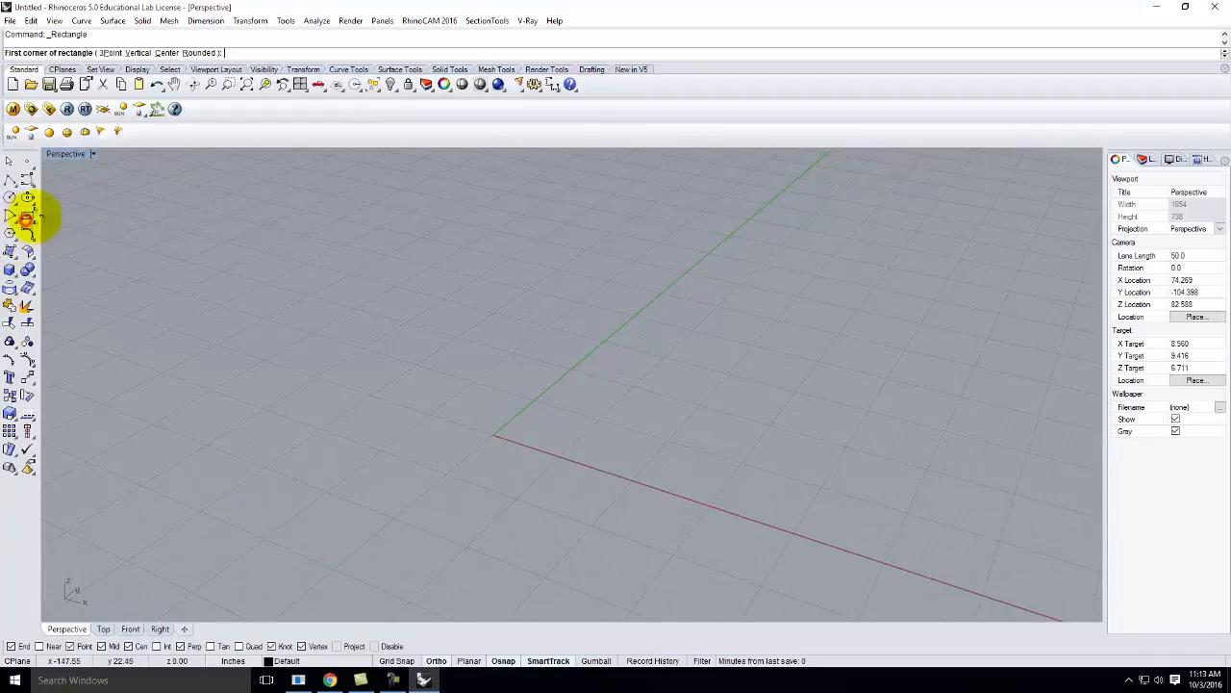
pyautogui.write('0,0')
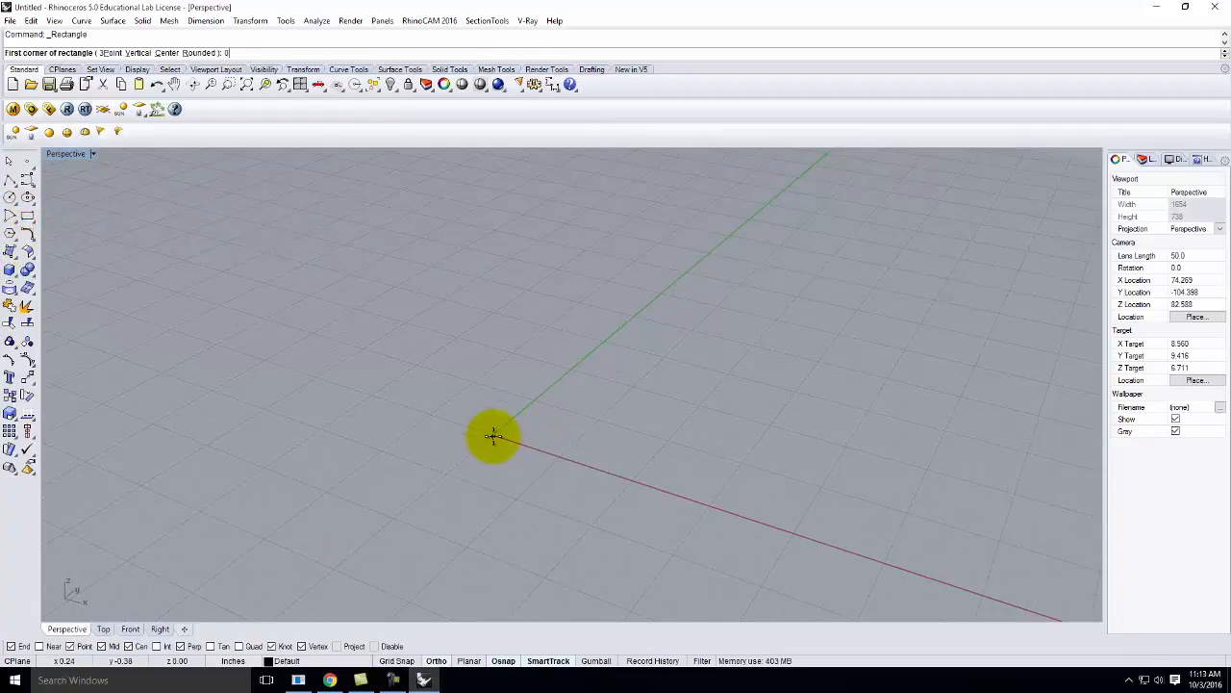
pyautogui.press('Return')
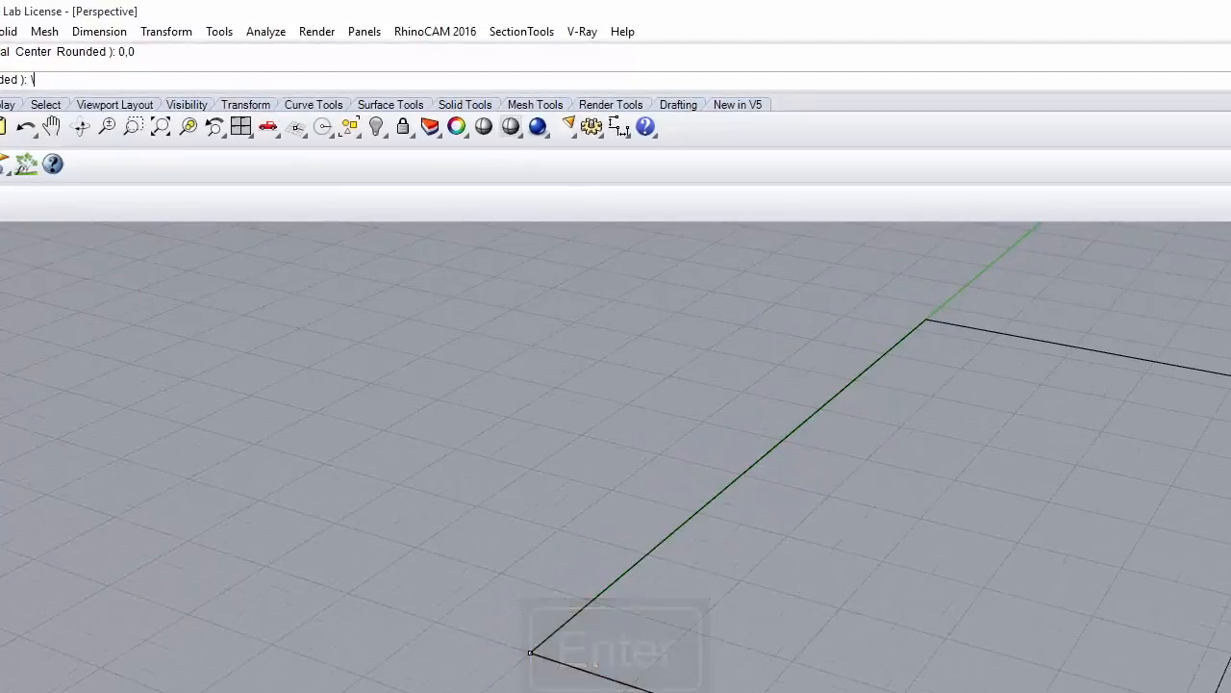
pyautogui.write('\\')
pyautogui.write('@100')
pyautogui.write(',200')
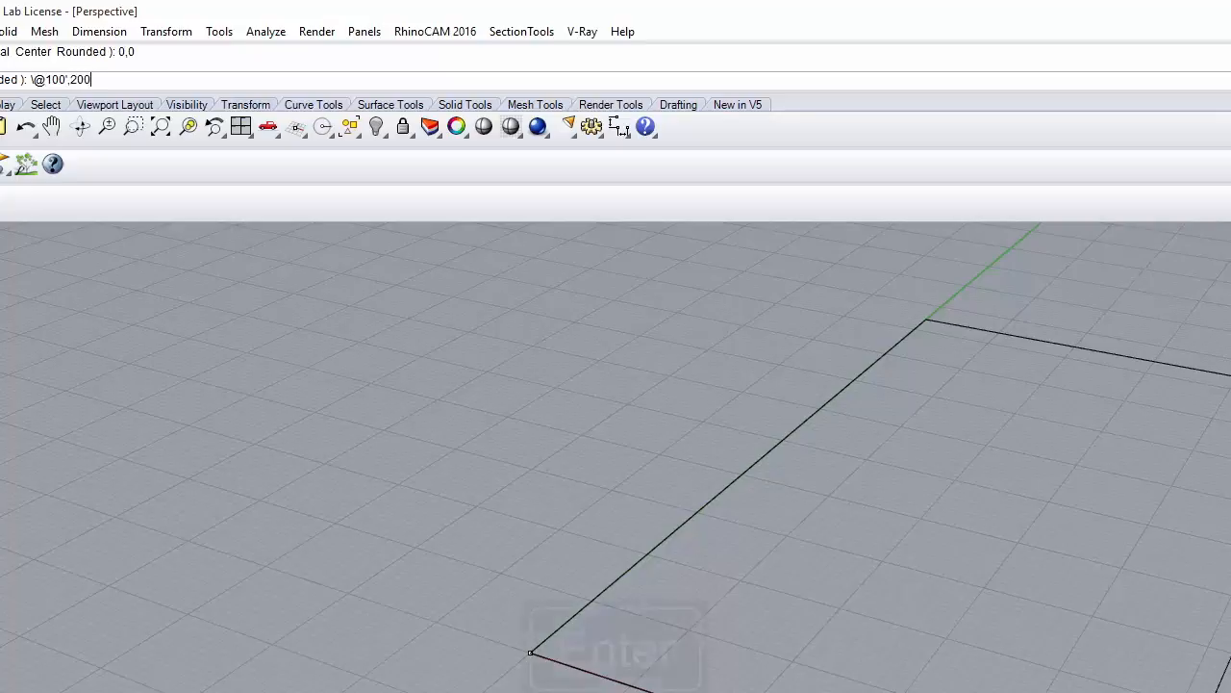
pyautogui.press('Return')
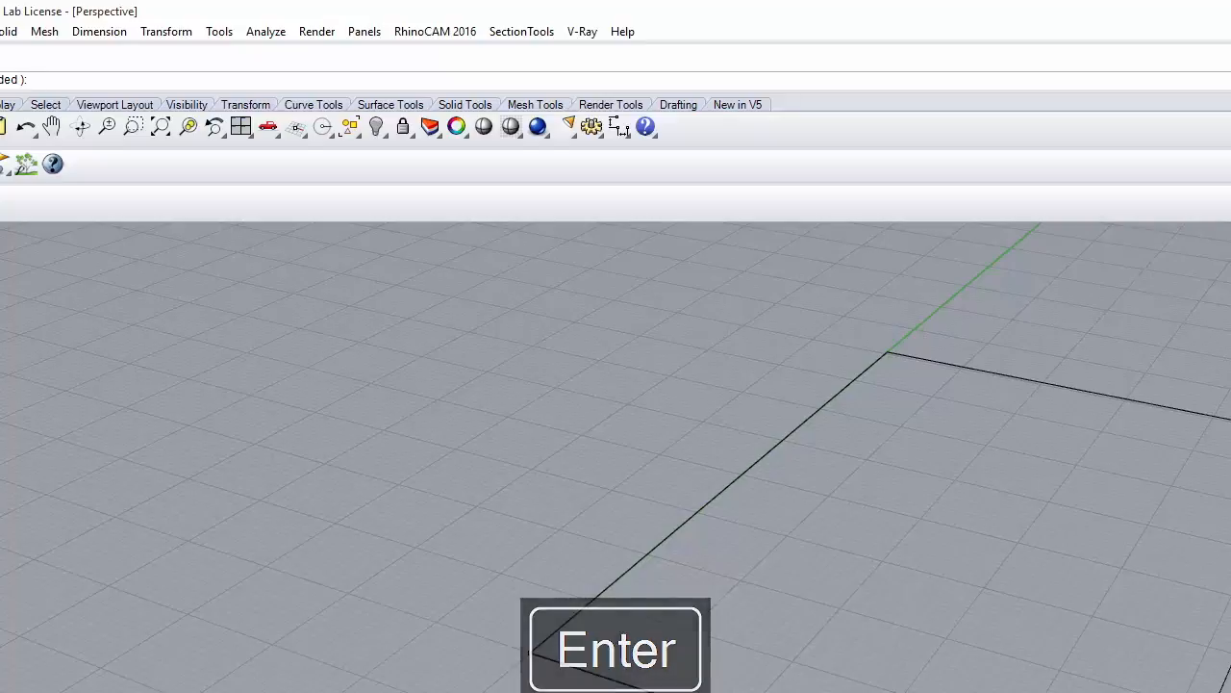
pyautogui.write("@100',200")
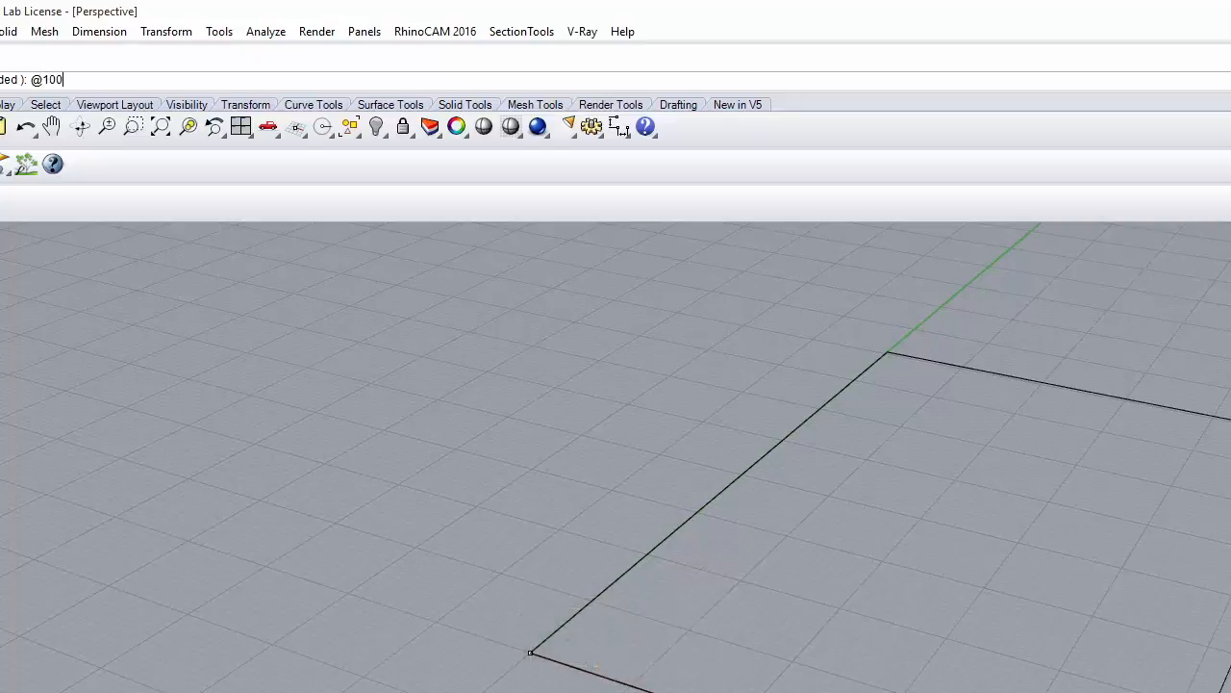
pyautogui.press('Return')
pyautogui.write("',200")
pyautogui.press('Return')
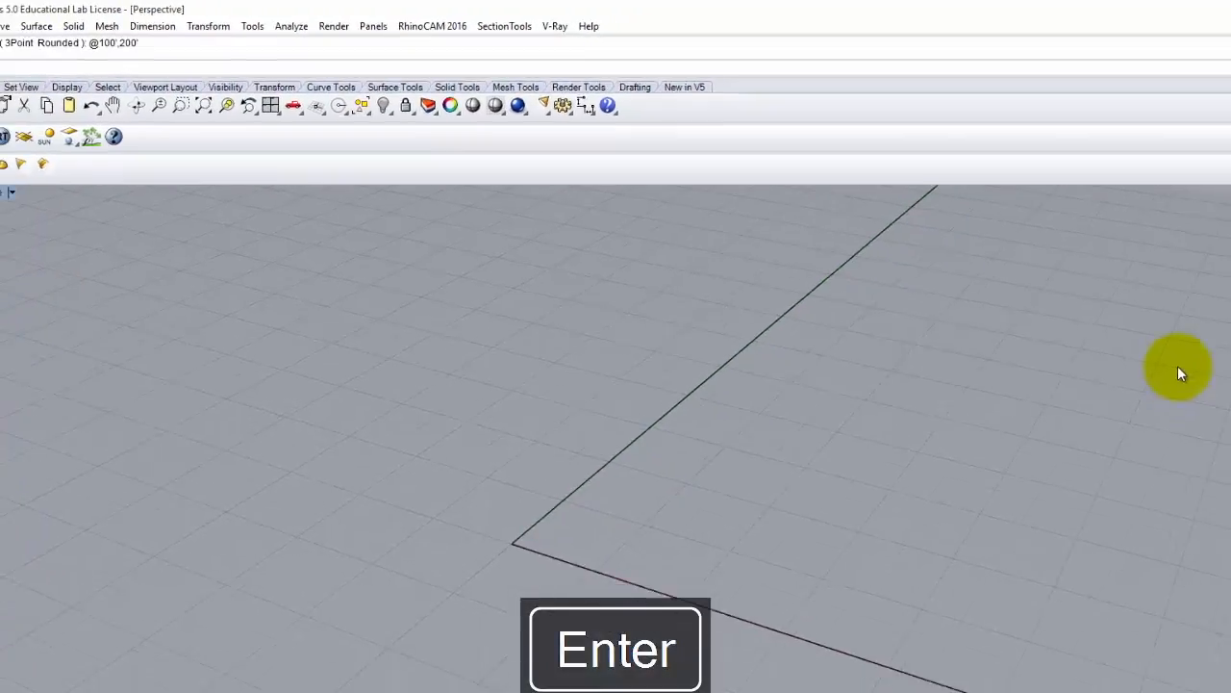
pyautogui.scroll(-15, 545, 428)
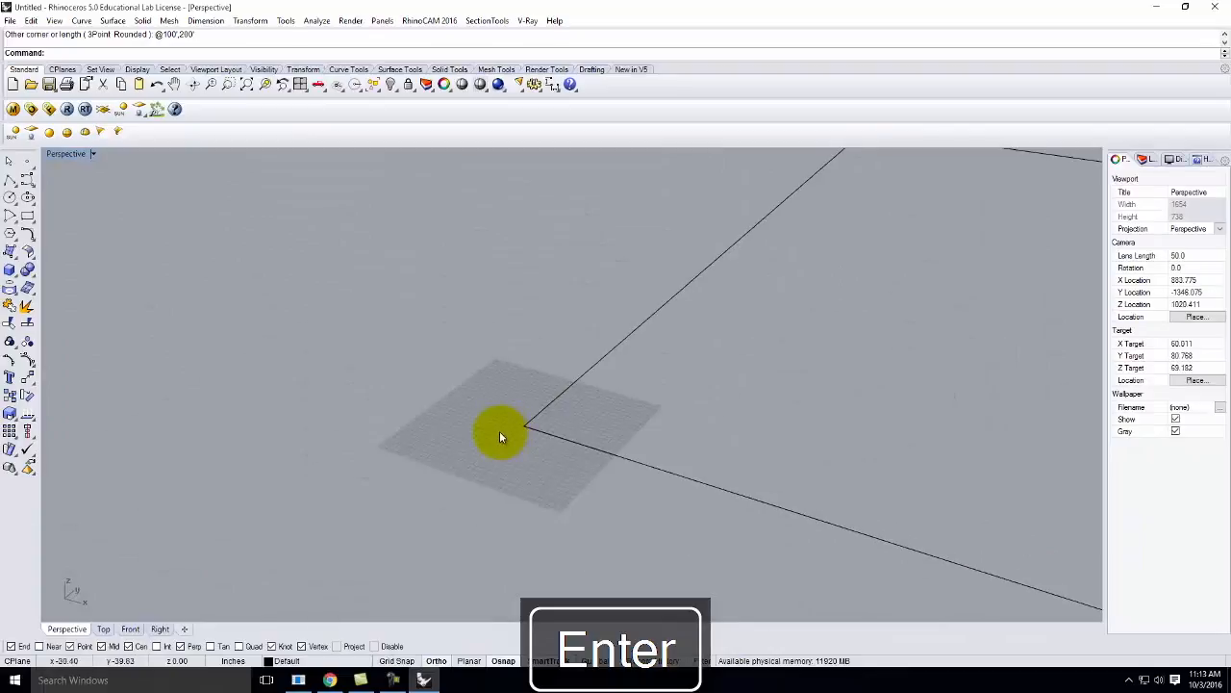
pyautogui.scroll(-5, 498, 435)
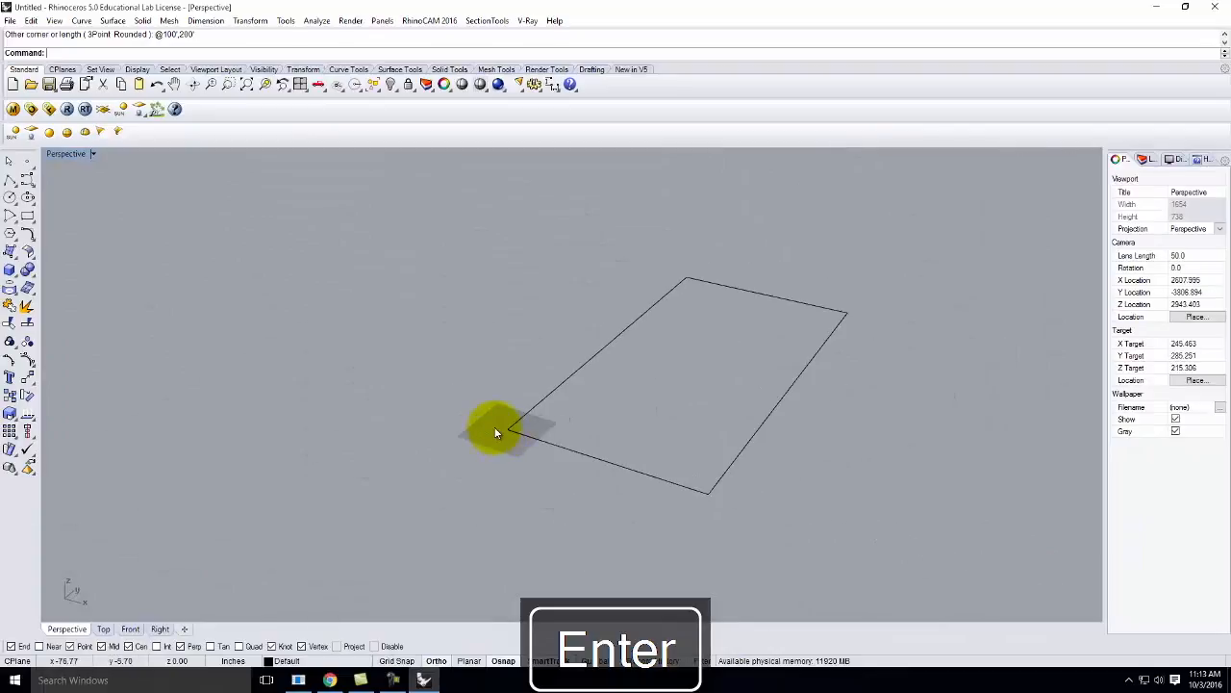
pyautogui.write('z')
pyautogui.press('Return')
pyautogui.click(571, 380)
pyautogui.click(567, 376)
pyautogui.press('Escape')
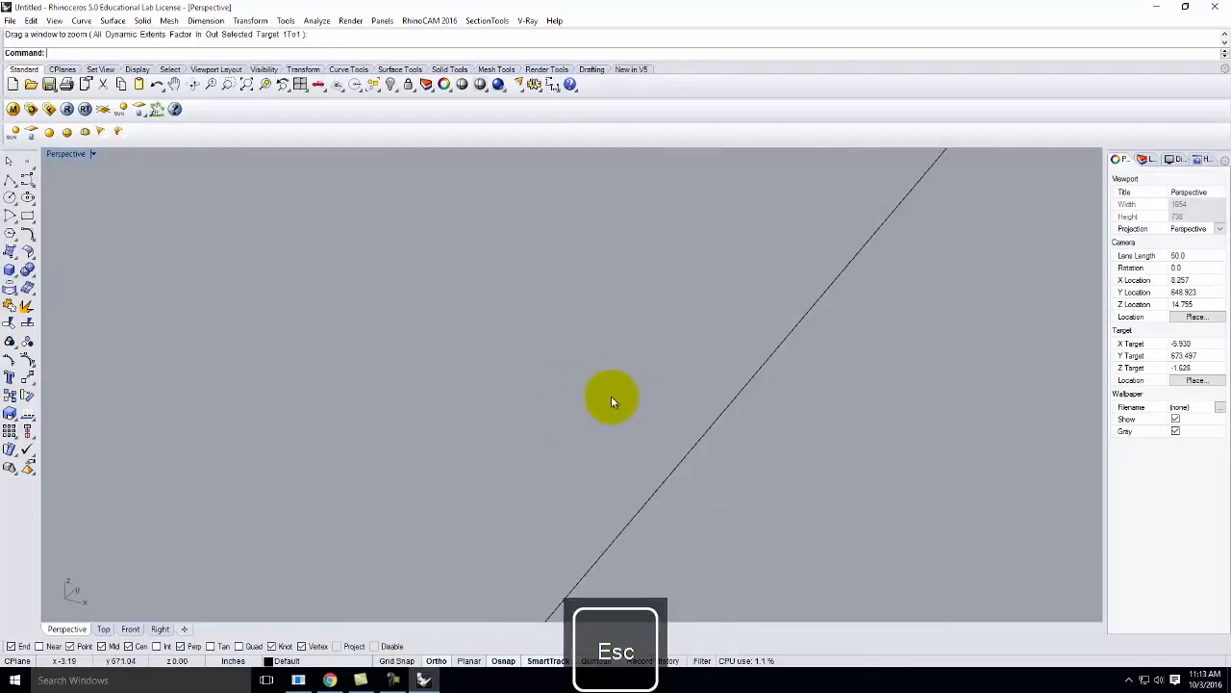
# Step: Copy the base rectangle 600' straight up from its origin corner, with the Vertical option set to Yes
pyautogui.click(687, 457)
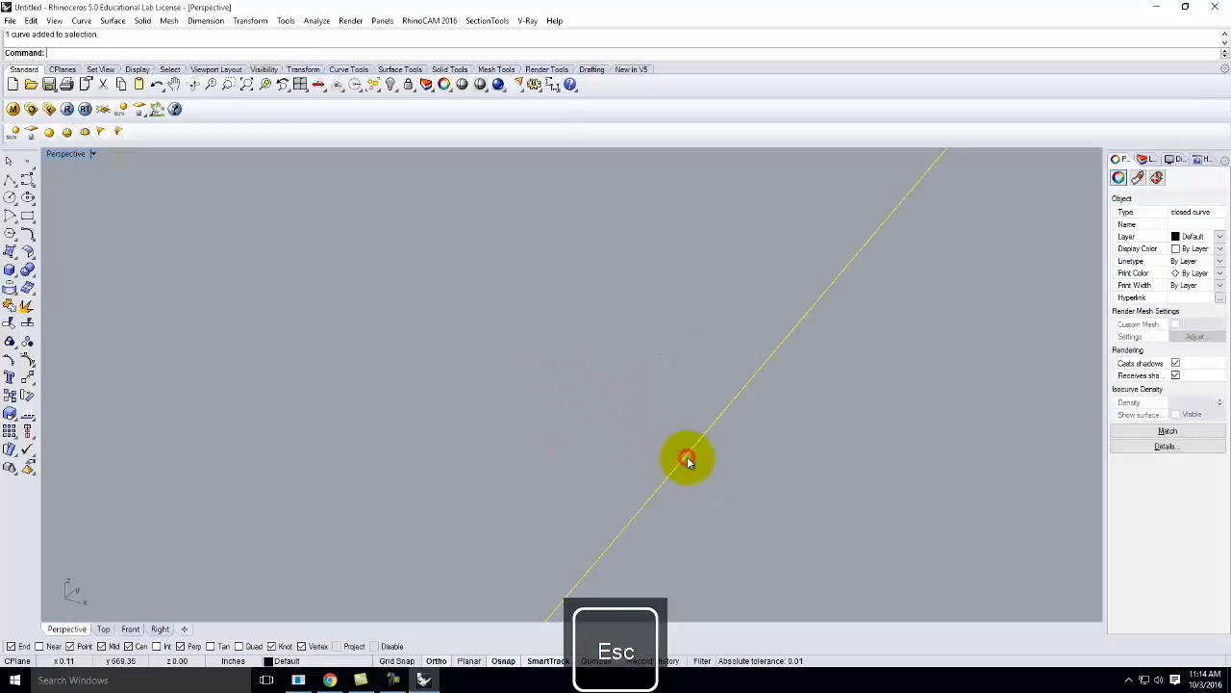
pyautogui.write('z')
pyautogui.press('Return')
pyautogui.write('s')
pyautogui.press('Return')
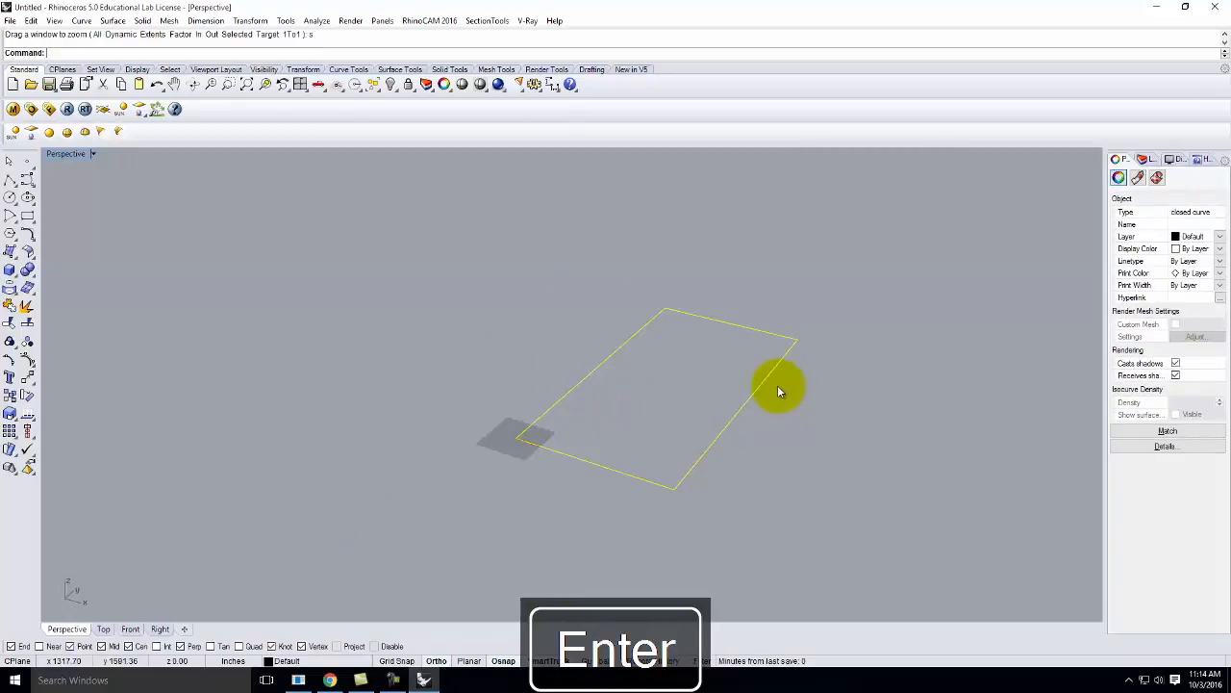
pyautogui.write('copy')
pyautogui.press('Return')
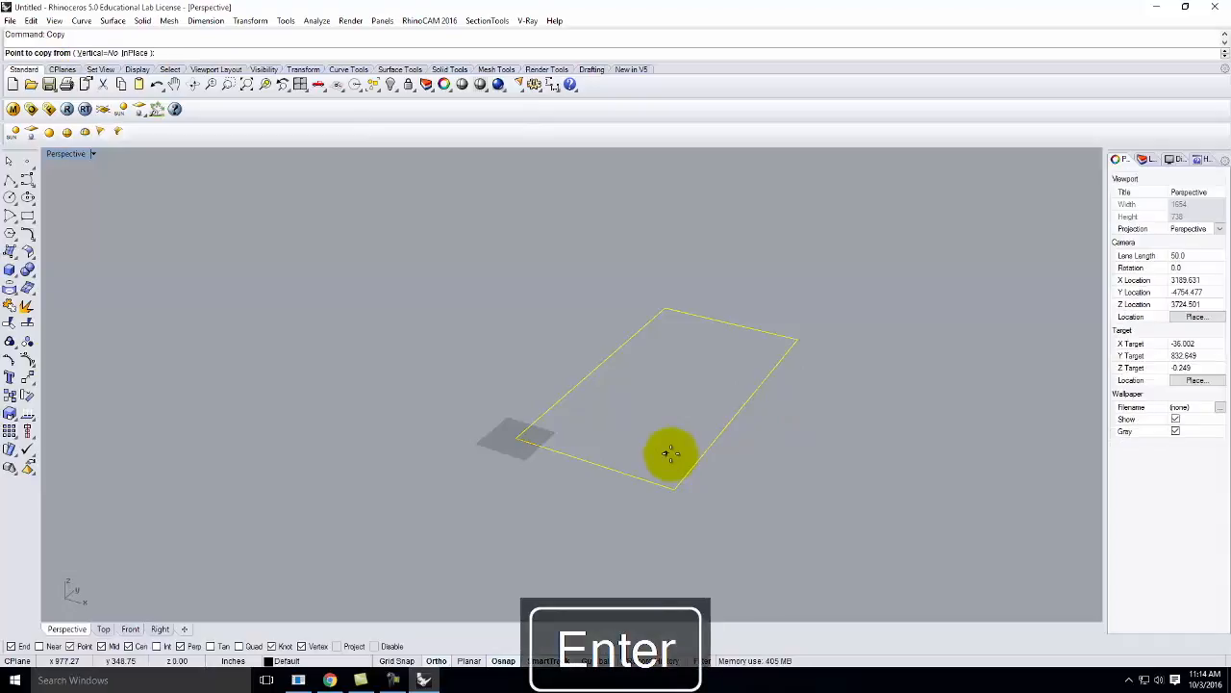
pyautogui.write('v')
pyautogui.press('Return')
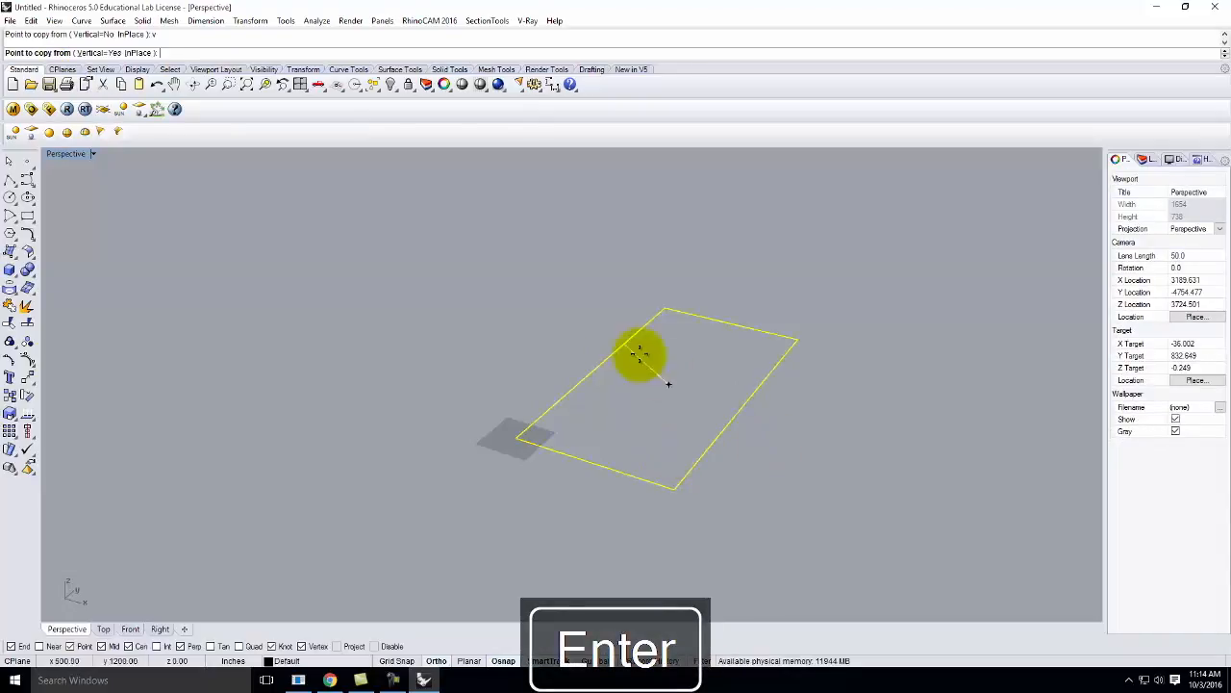
pyautogui.click(516, 436)
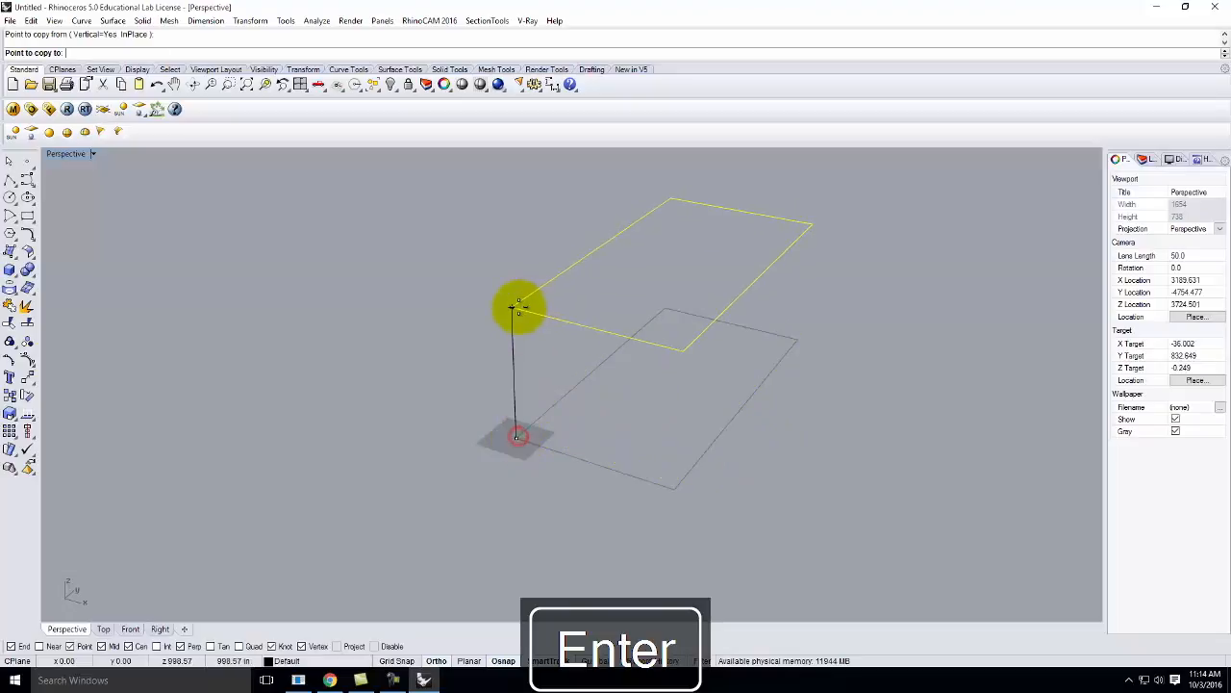
pyautogui.write('600')
pyautogui.press('Return')
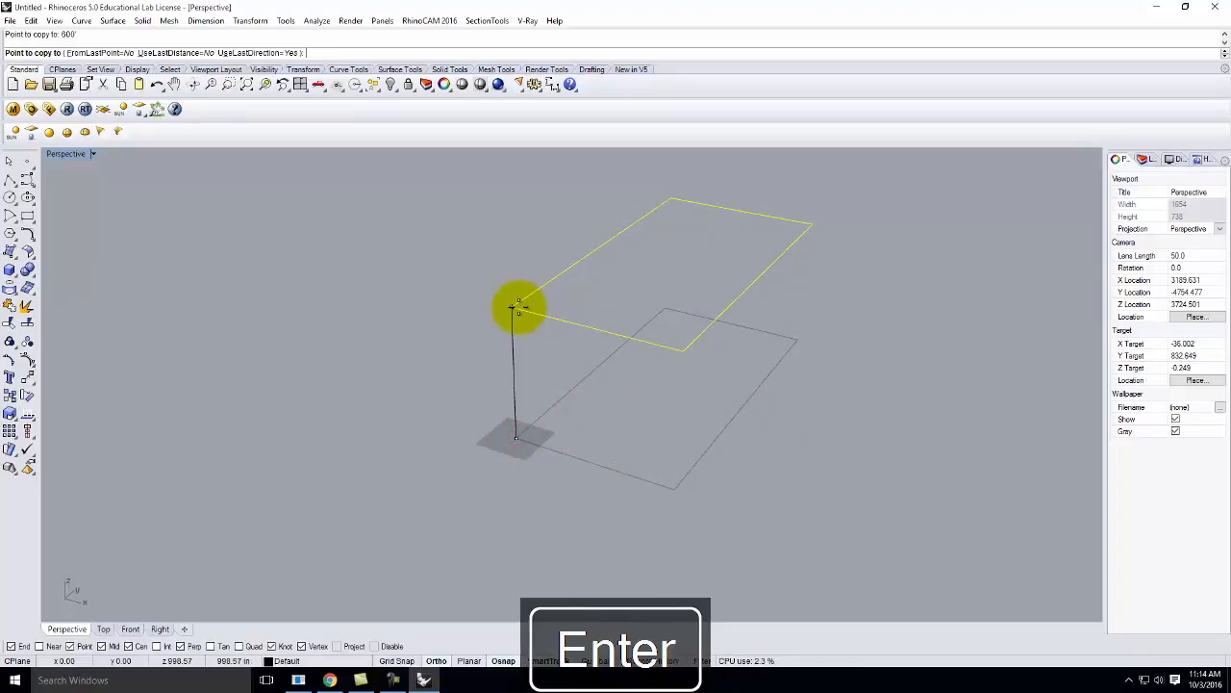
pyautogui.scroll(-5, 407, 357)
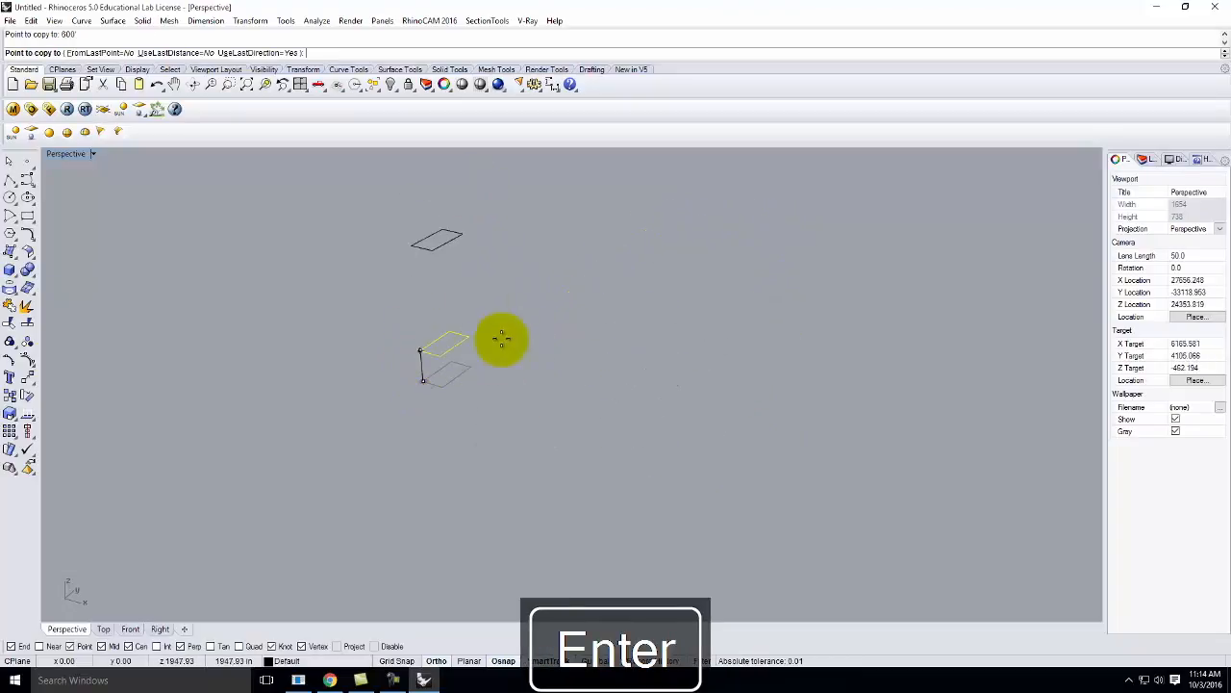
pyautogui.press('Return')
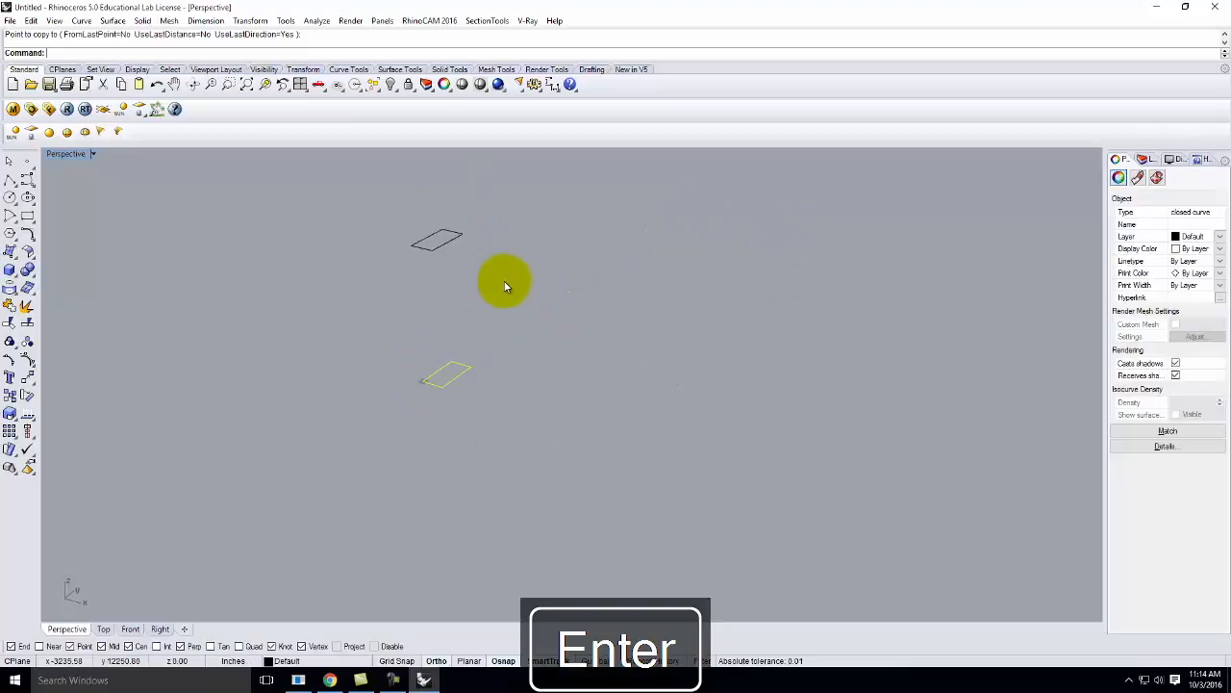
# Step: Loft a surface between the bottom and top rectangles with the Normal style and no simplification
pyautogui.click(530, 270)
pyautogui.moveTo(498, 209); pyautogui.dragTo(443, 370)
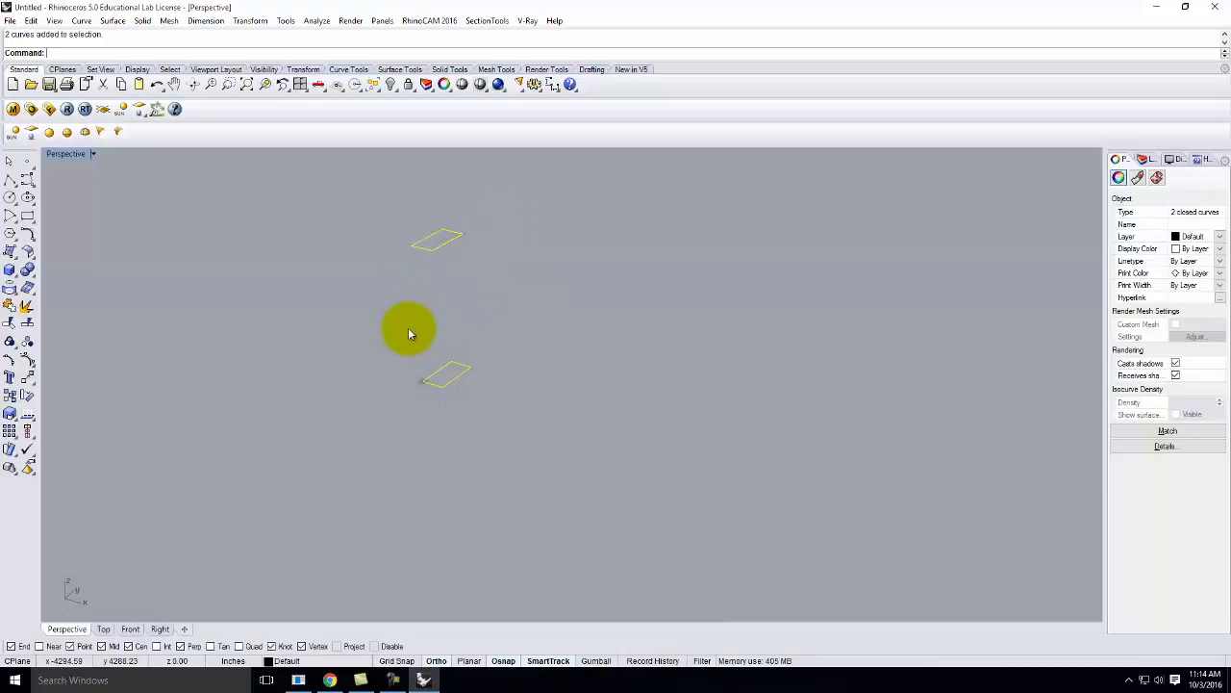
pyautogui.write('Loft')
pyautogui.press('Return')
pyautogui.press('Return')
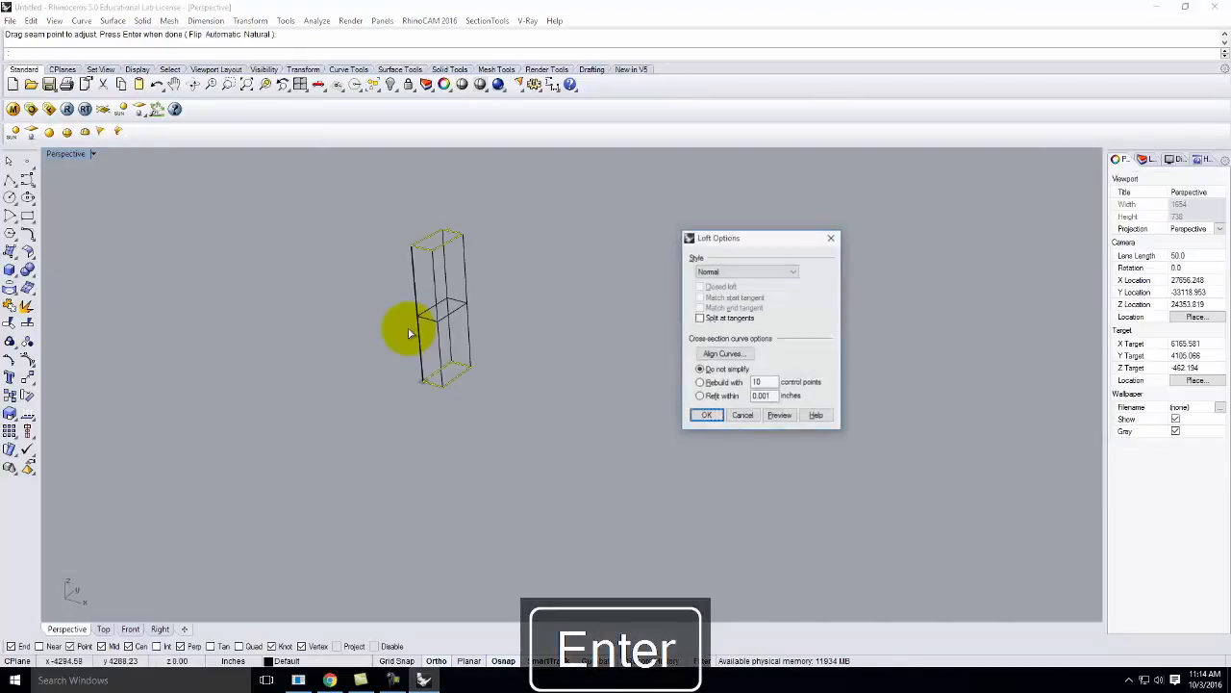
pyautogui.click(719, 415)
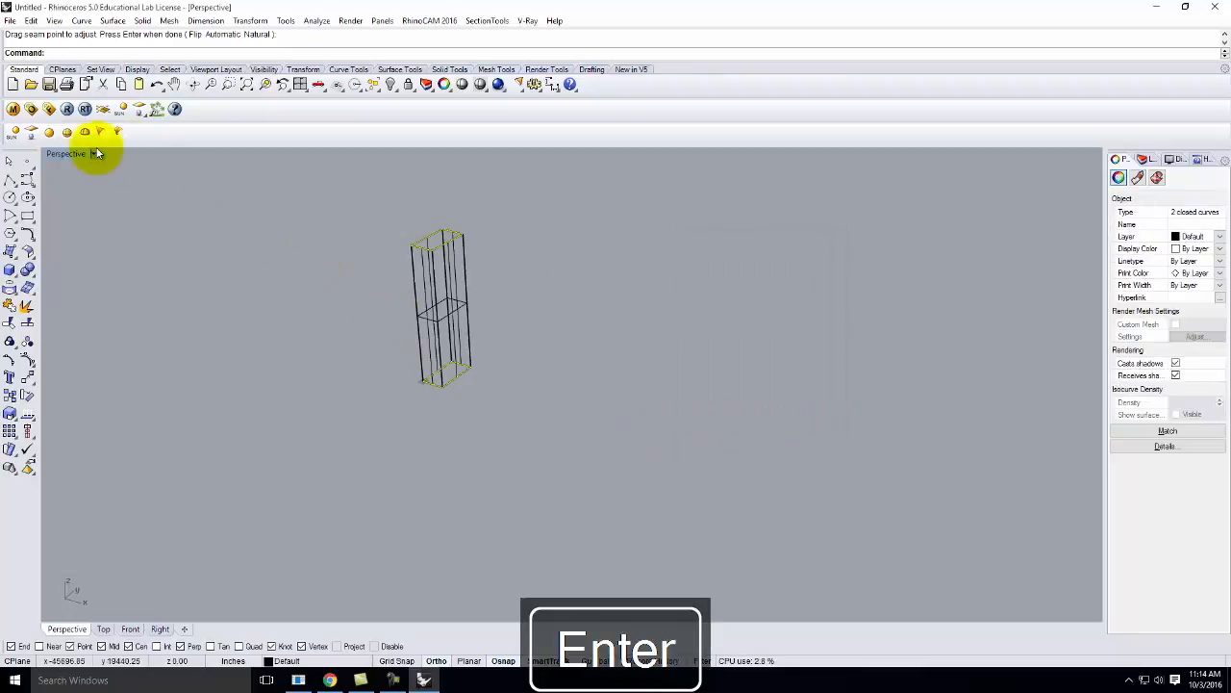
# Step: Set the Perspective viewport to the Shaded display mode and clear the selection
pyautogui.click(93, 154)
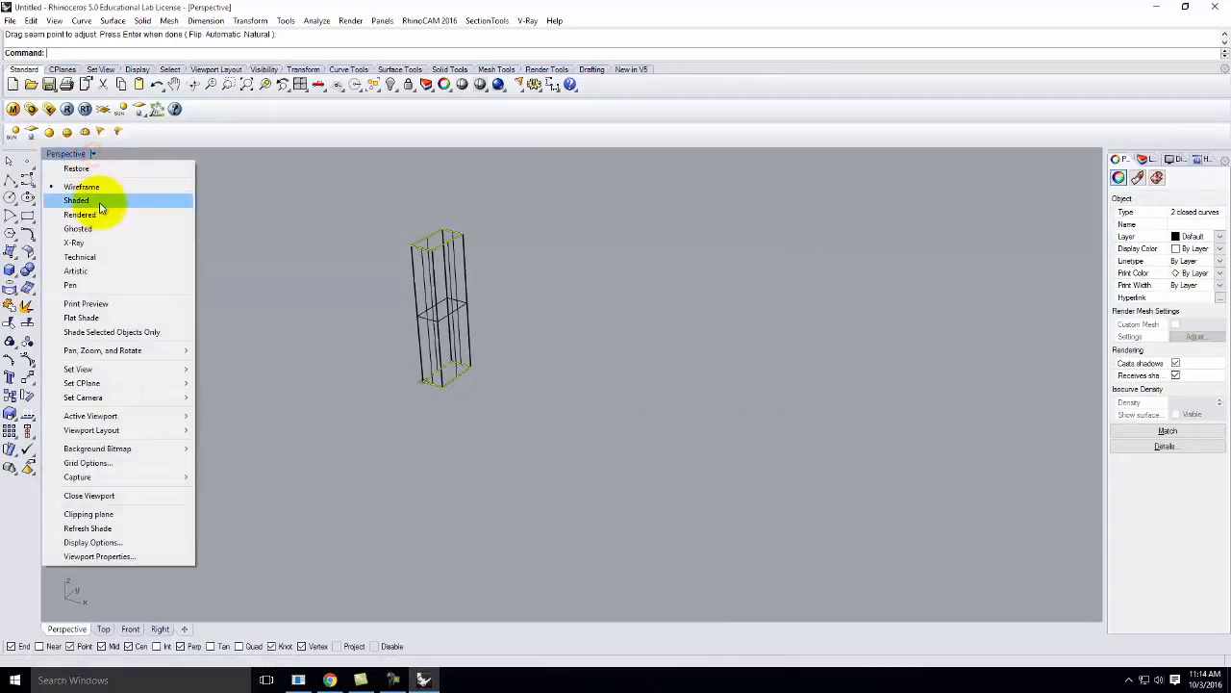
pyautogui.click(77, 200)
pyautogui.click(268, 306)
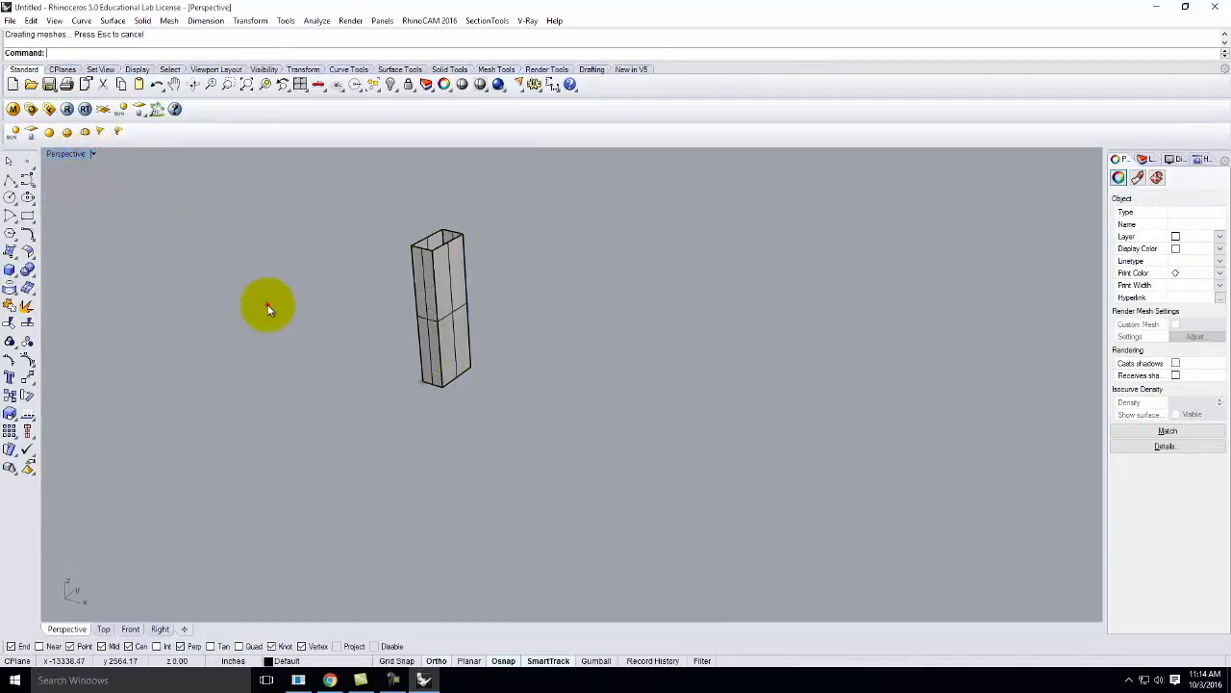
# Step: Close the tower's open top with a Patch surface built from the top rectangle curve, using the default options
pyautogui.scroll(3, 436, 234)
pyautogui.click(438, 237)
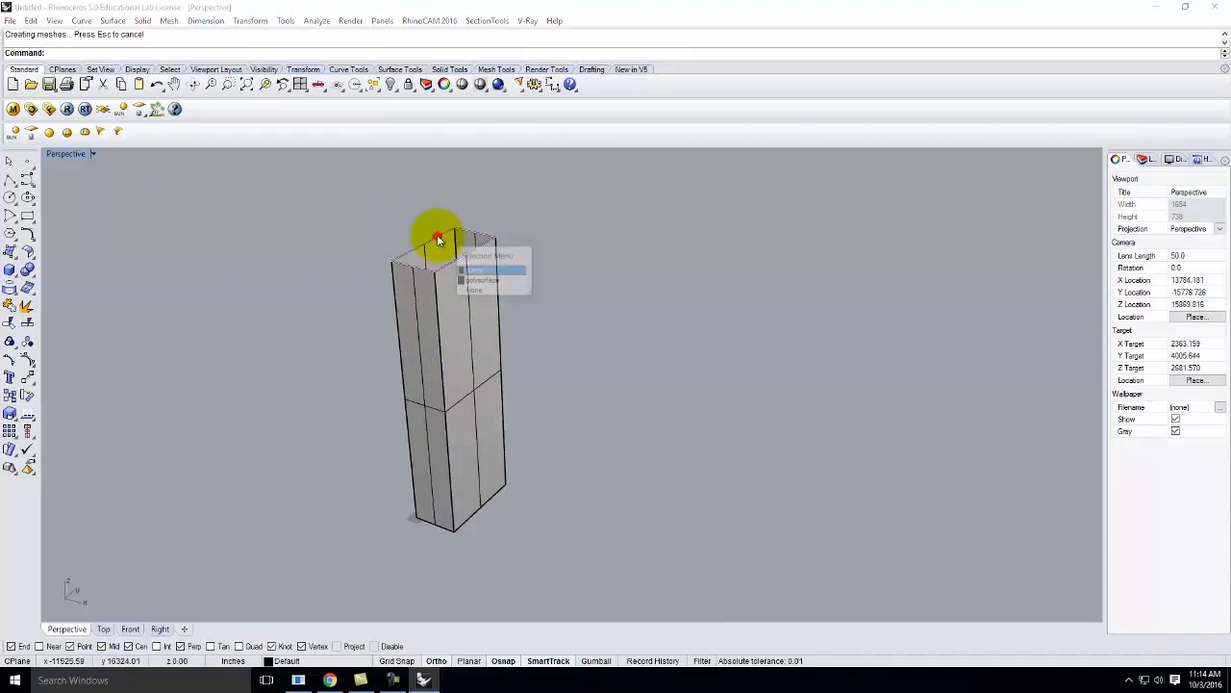
pyautogui.click(477, 271)
pyautogui.press('Return')
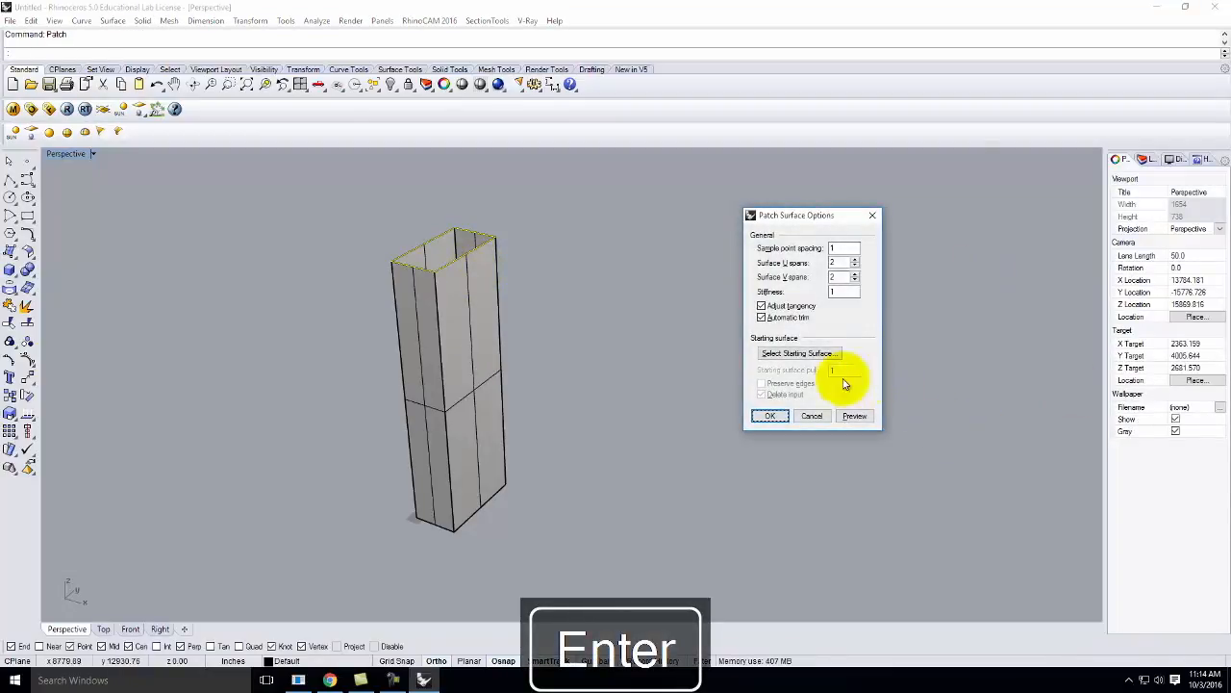
pyautogui.click(771, 416)
pyautogui.click(659, 321)
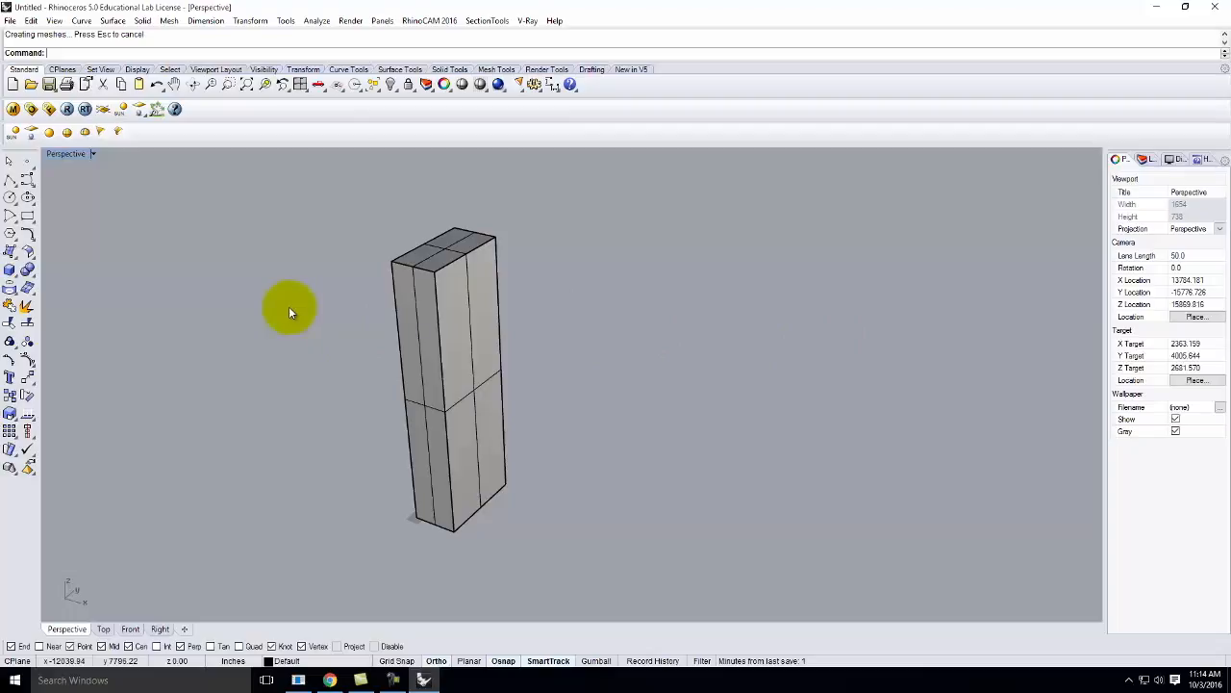
pyautogui.scroll(-3, 152, 280)
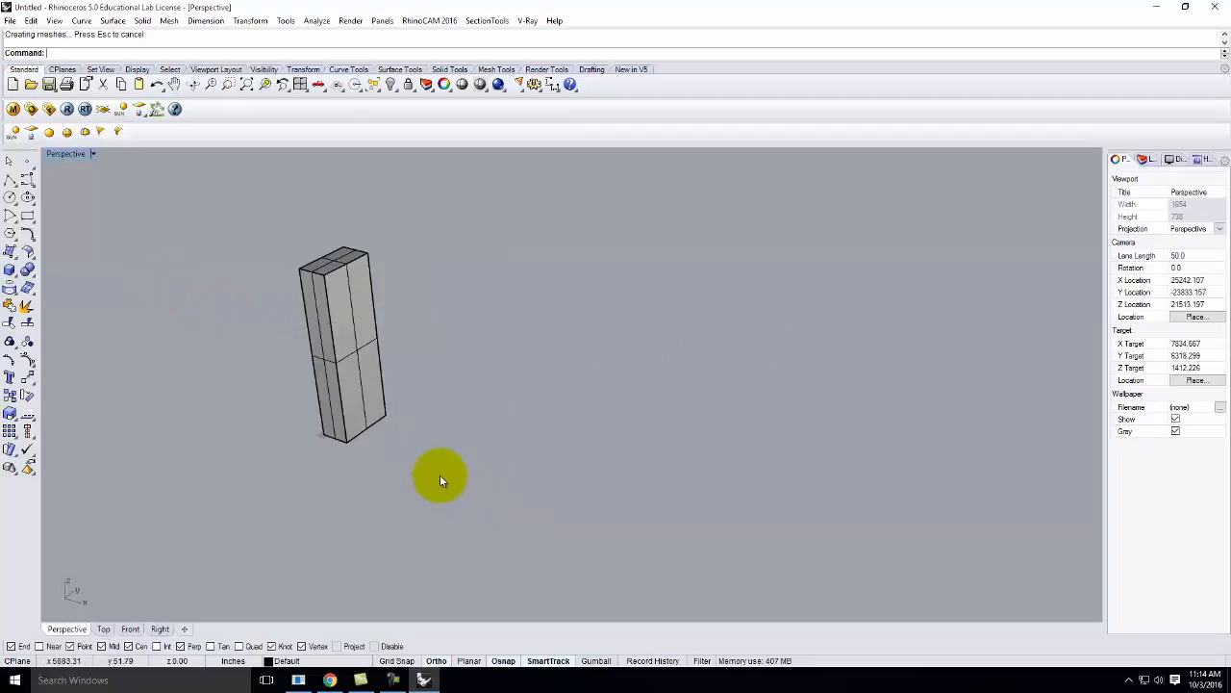
pyautogui.scroll(1, 429, 461)
pyautogui.click(355, 424)
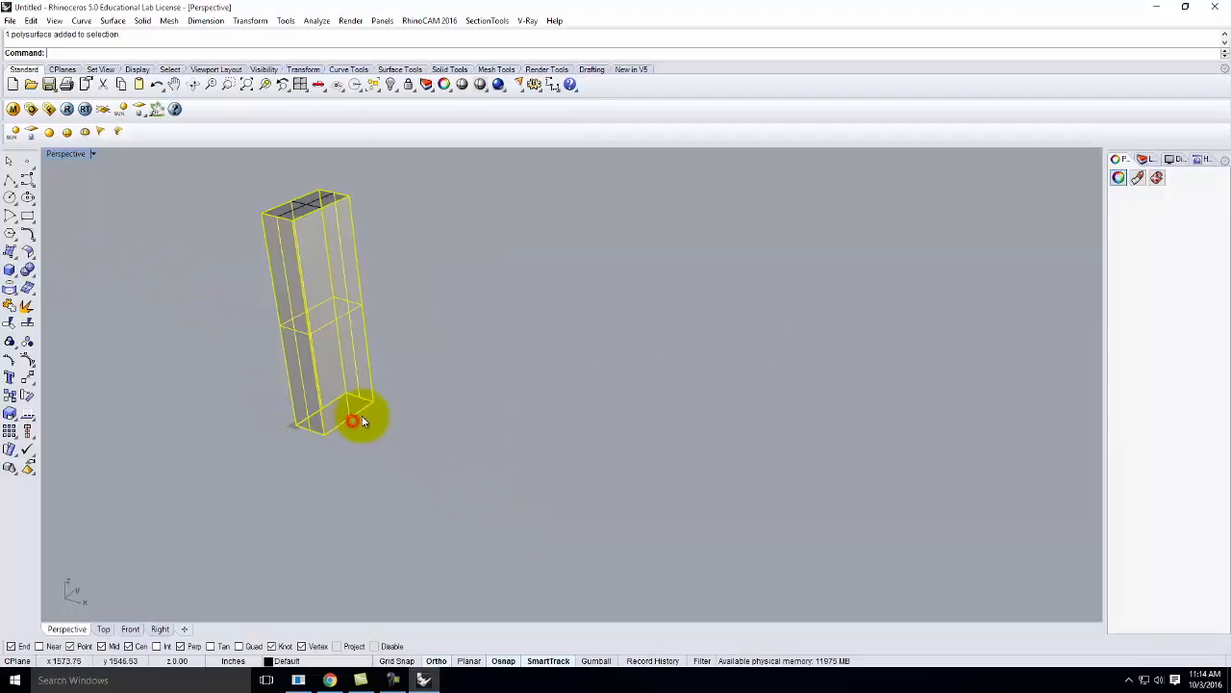
pyautogui.click(456, 403)
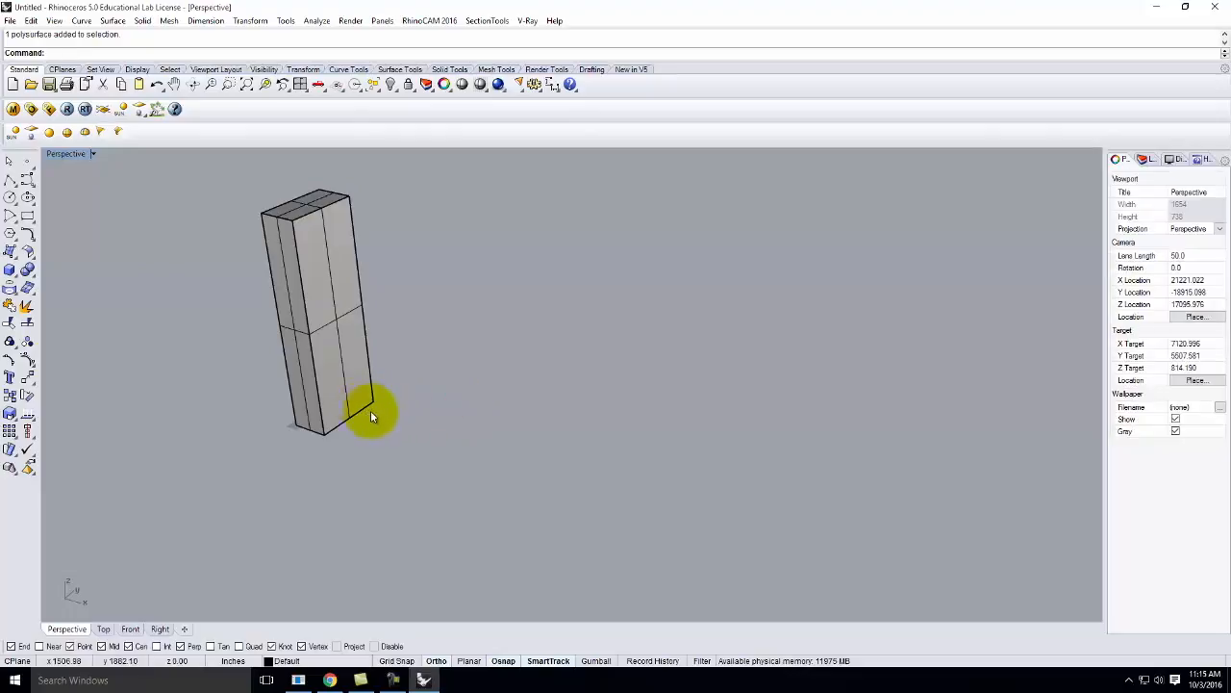
# Step: Copy the tower's base rectangle about 3100 inches sideways along the X axis, clear of the tower
pyautogui.click(366, 411)
pyautogui.press('Return')
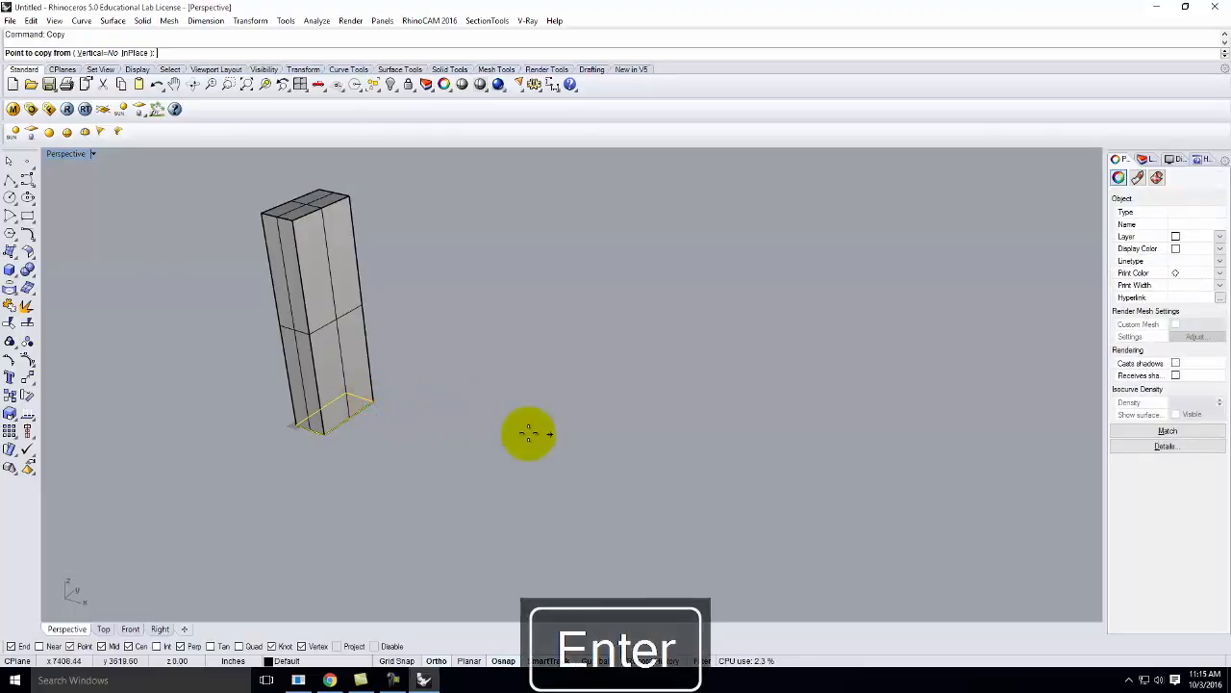
pyautogui.click(549, 435)
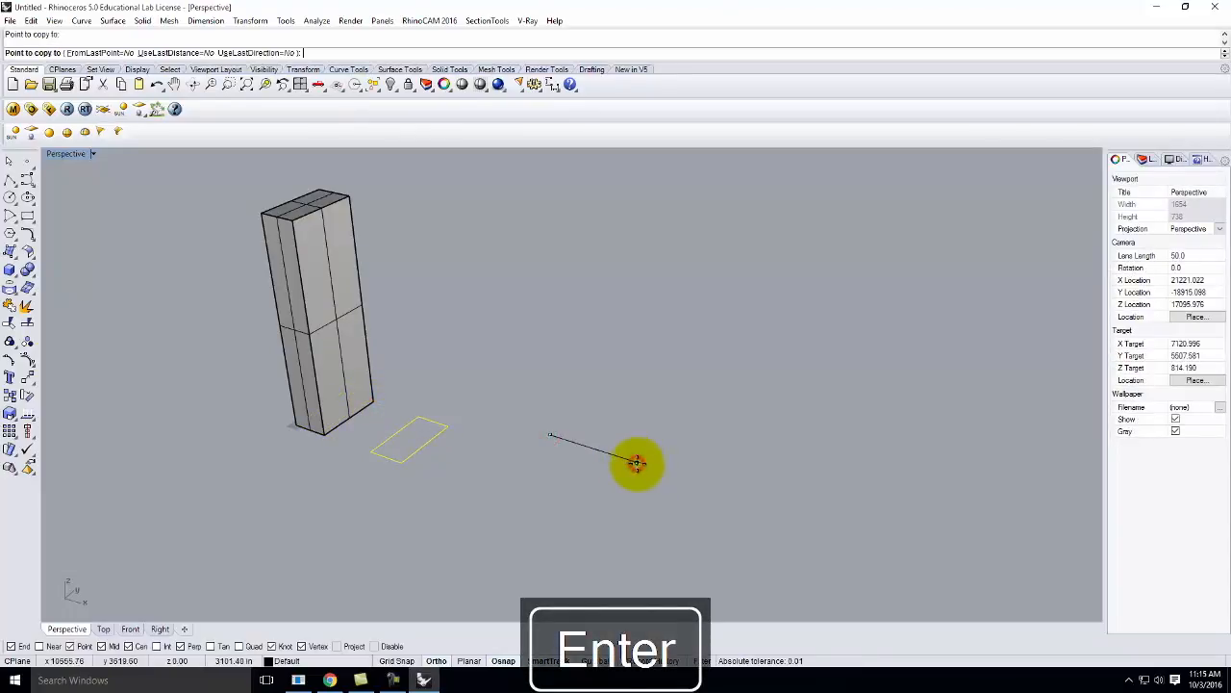
pyautogui.press('Escape')
# Step: Draw a 50' by 50' square inside the copied rectangle, starting from its lower-X, lower-Y corner
pyautogui.scroll(5, 363, 447)
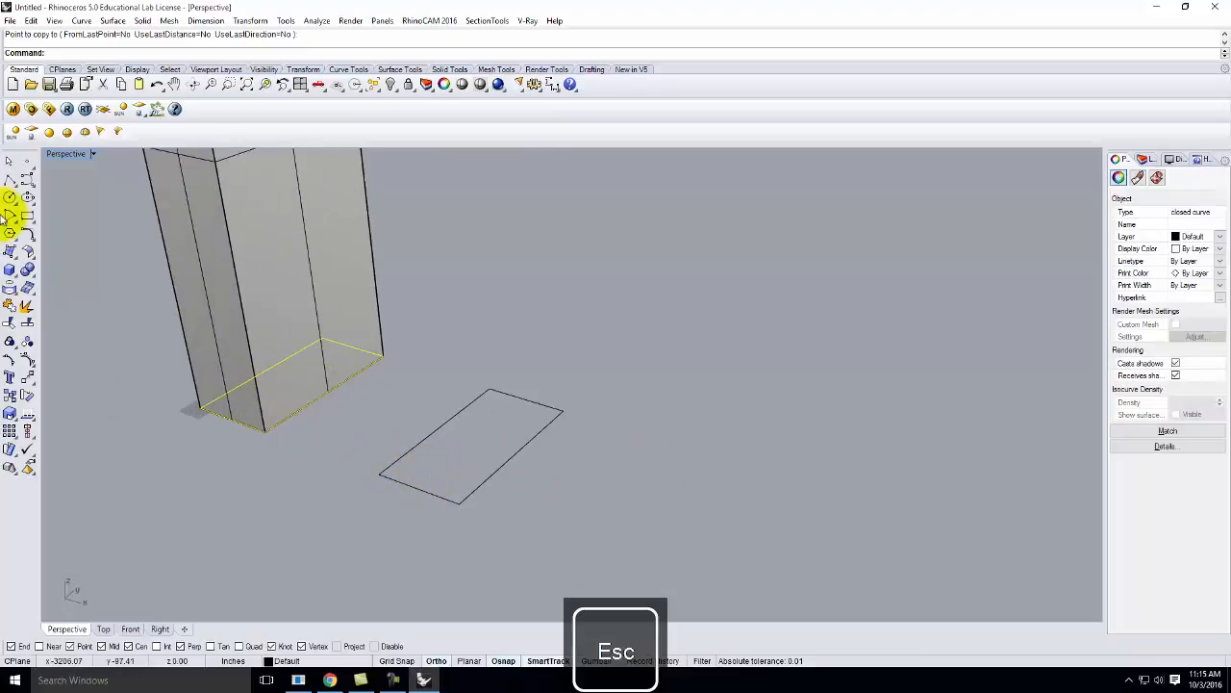
pyautogui.click(28, 216)
pyautogui.click(382, 471)
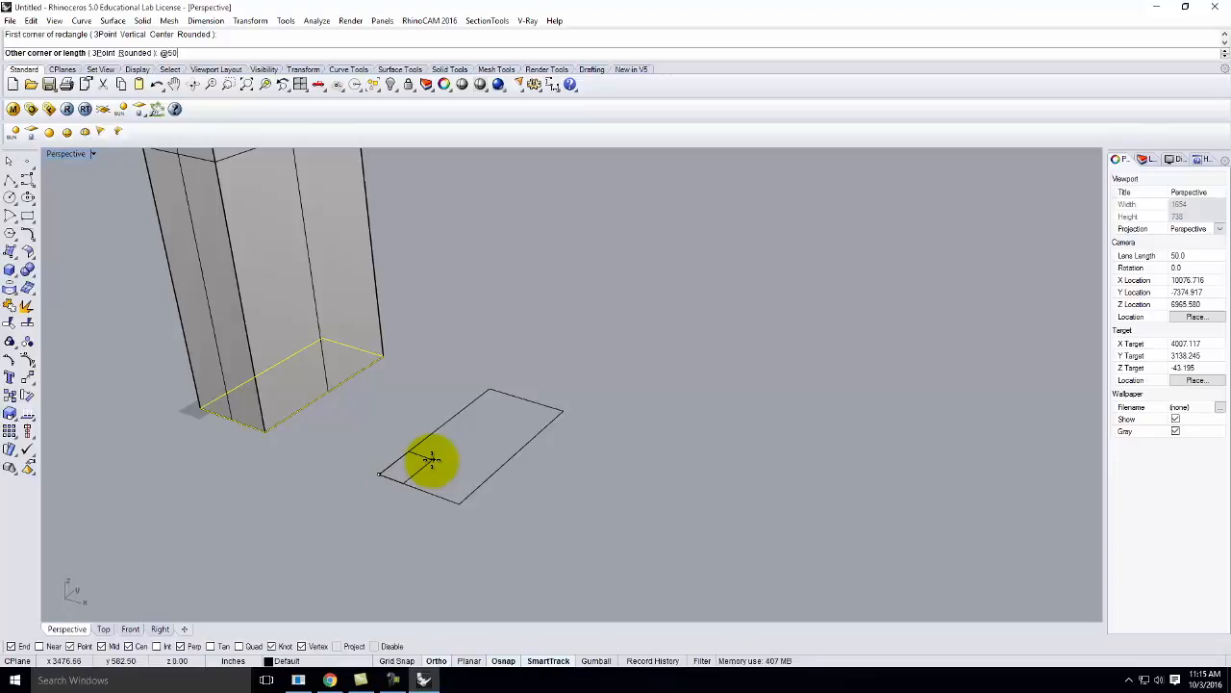
pyautogui.write("@50',50'")
pyautogui.press('Return')
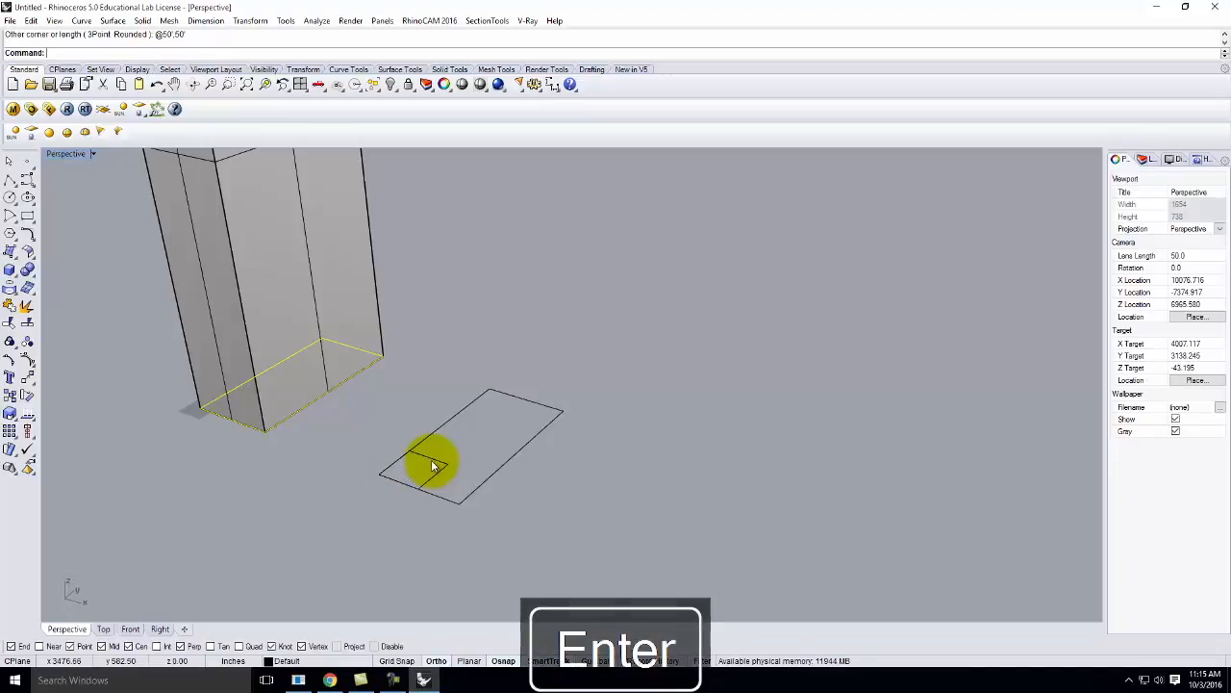
# Step: Explode the 50' square and delete its two segments that overlap the large rectangle's edges
pyautogui.click(436, 464)
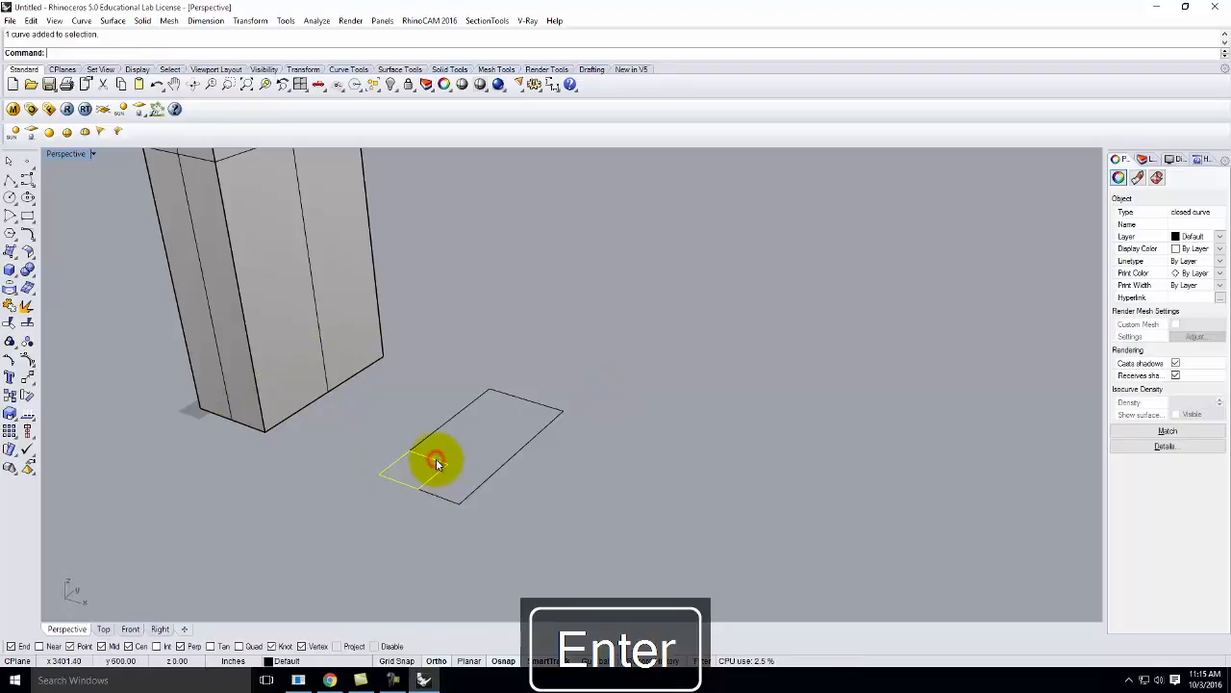
pyautogui.press('Return')
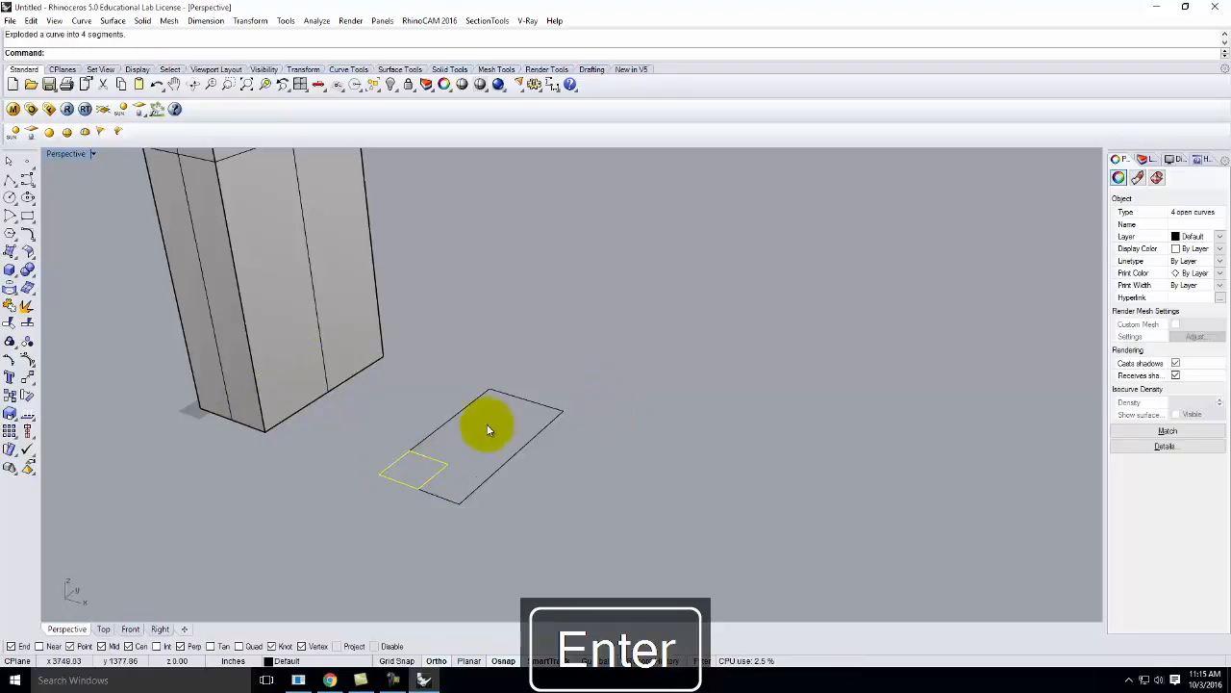
pyautogui.click(356, 433)
pyautogui.moveTo(354, 433); pyautogui.dragTo(430, 514)
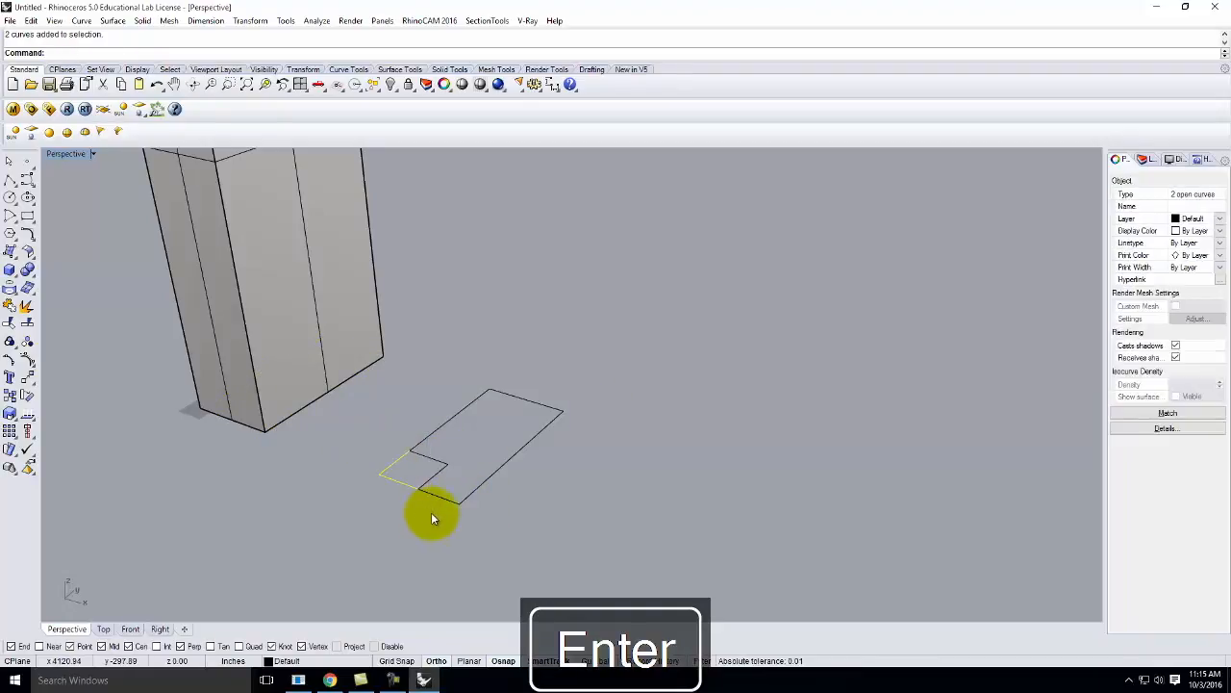
pyautogui.write('De')
pyautogui.press('Return')
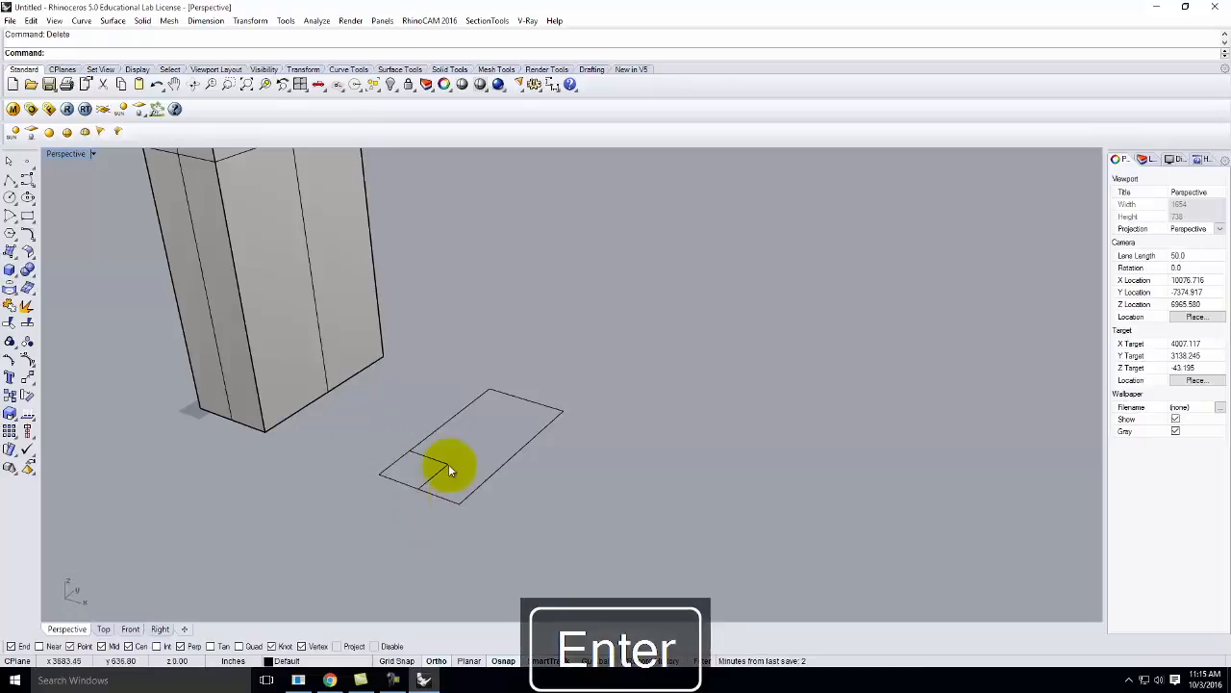
# Step: Trim the corner off the large rectangle, using the two remaining square segments as cutting objects
pyautogui.click(434, 475)
pyautogui.keyDown('shift'); pyautogui.click(434, 475); pyautogui.keyUp('shift')
pyautogui.press('Return')
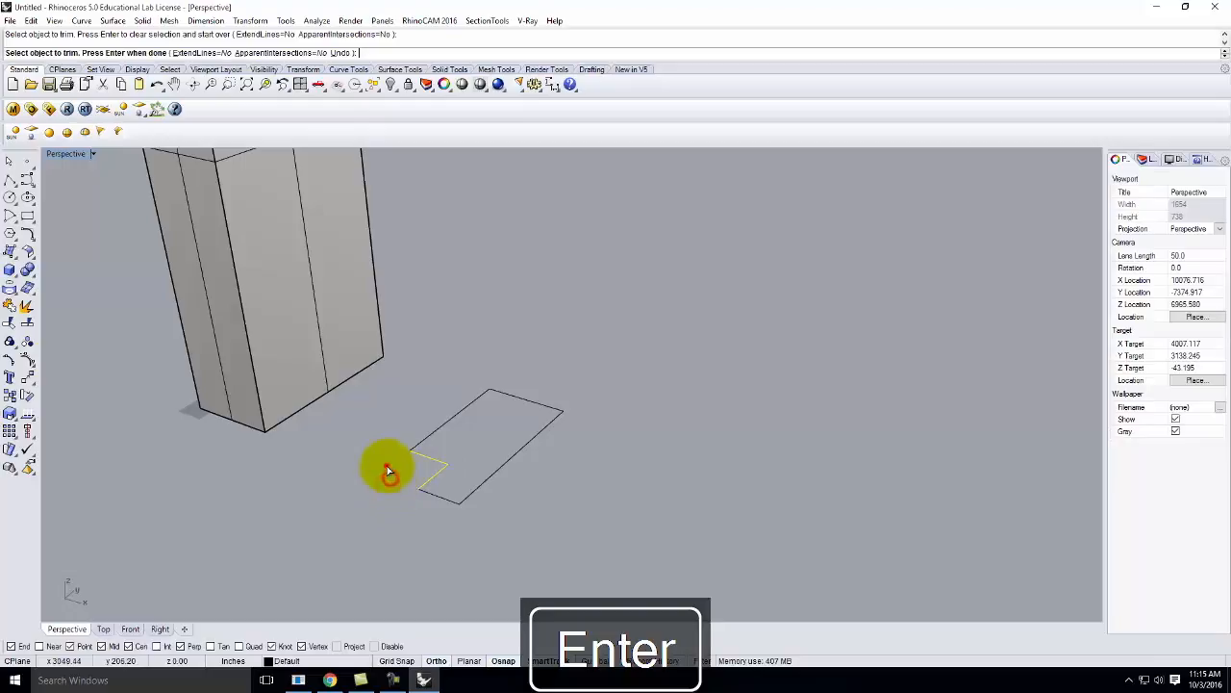
pyautogui.click(396, 466)
pyautogui.press('Escape')
# Step: Join the trimmed rectangle and the two notch segments into one closed outline
pyautogui.moveTo(418, 445); pyautogui.dragTo(389, 416)
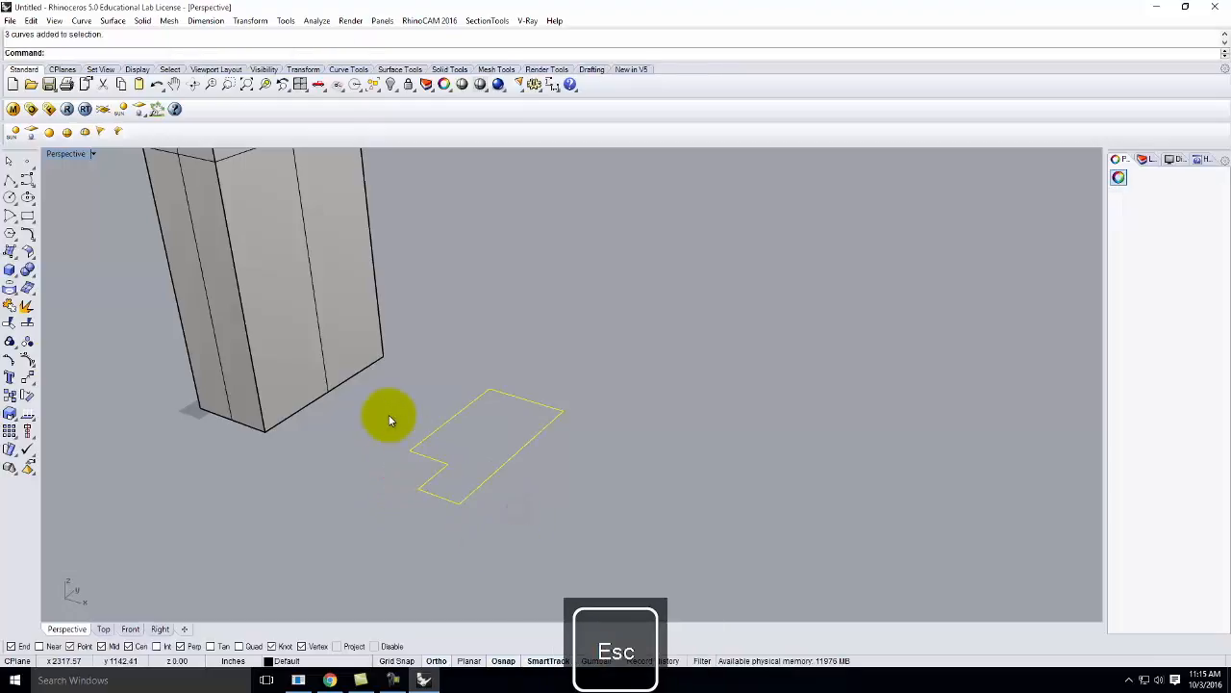
pyautogui.write('join')
pyautogui.press('Return')
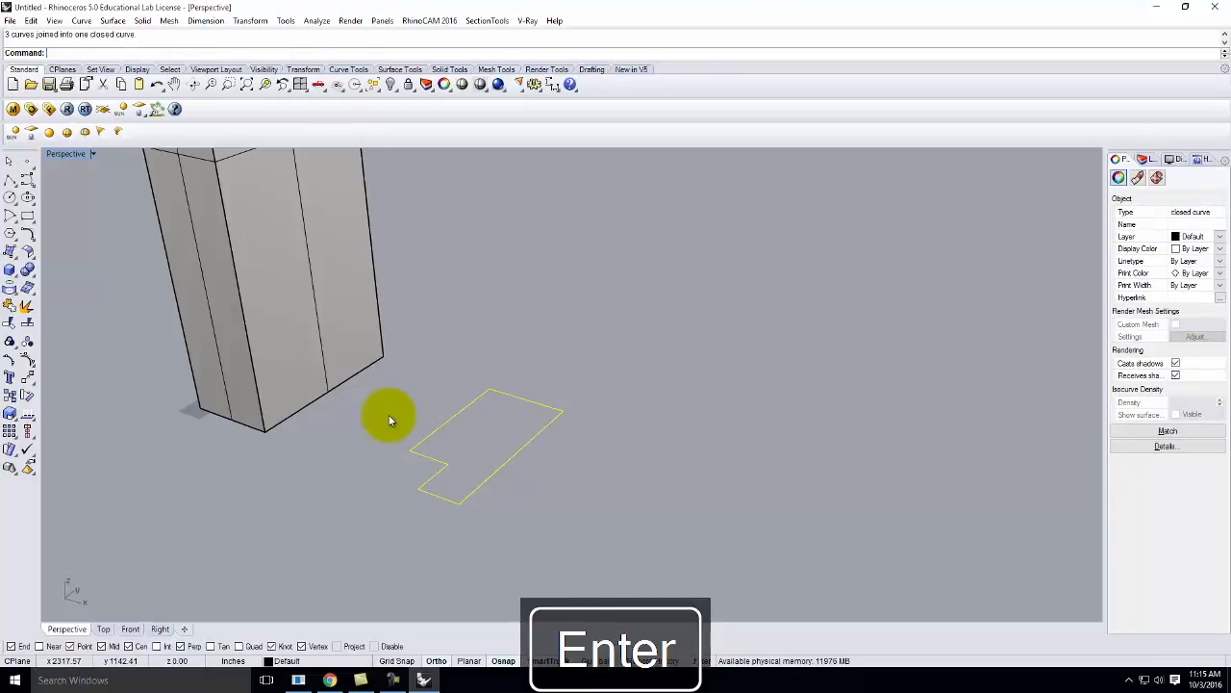
# Step: Copy the notched outline 600' straight up from one of its corners, with the Vertical option set to Yes
pyautogui.scroll(-3, 586, 530)
pyautogui.click(586, 530)
pyautogui.click(516, 445)
pyautogui.write('Copy')
pyautogui.press('Return')
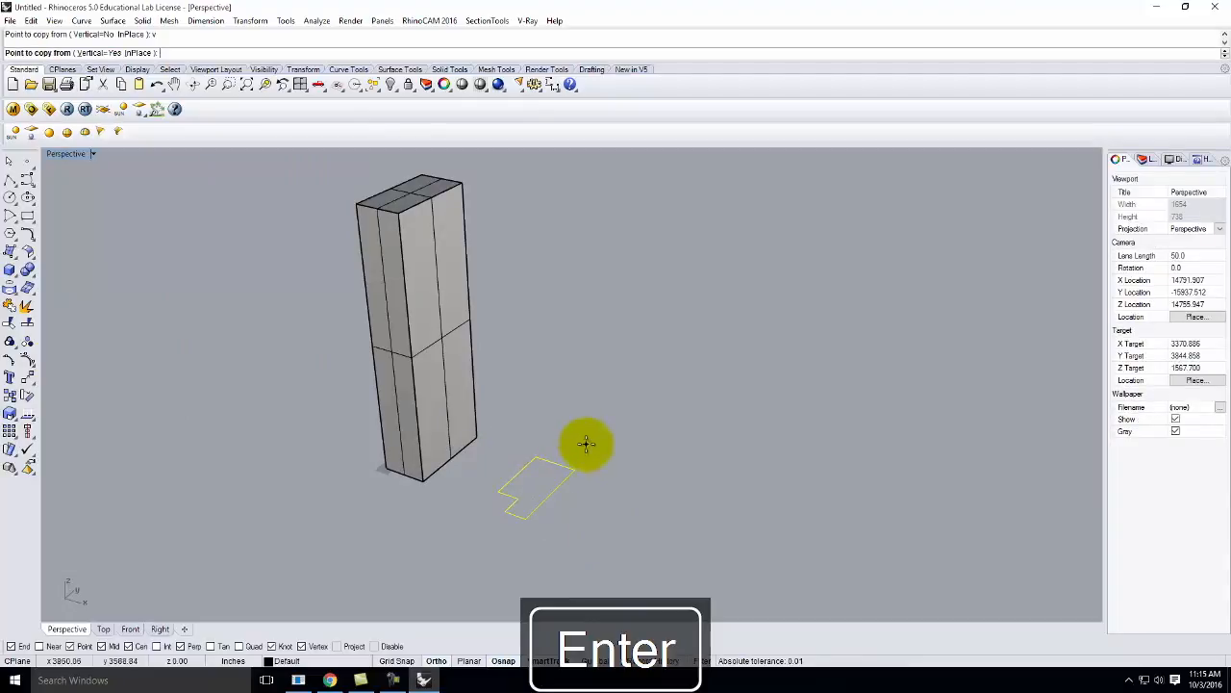
pyautogui.click(578, 466)
pyautogui.write('600')
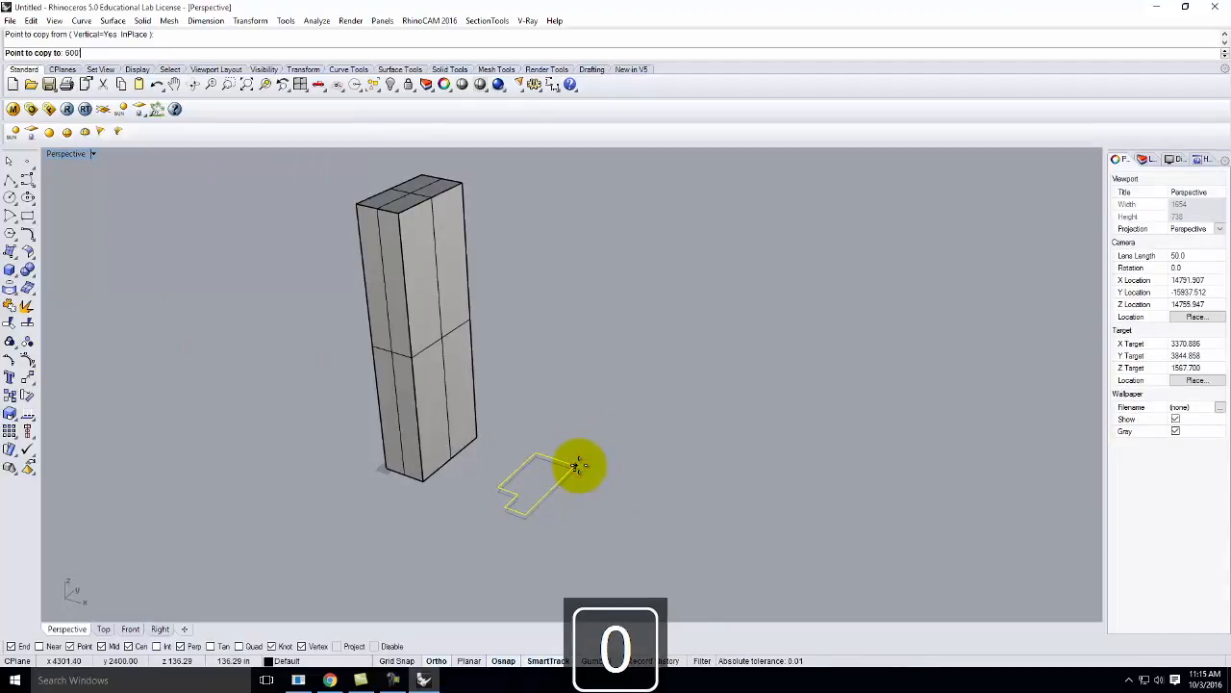
pyautogui.press('Return')
pyautogui.press('Return')
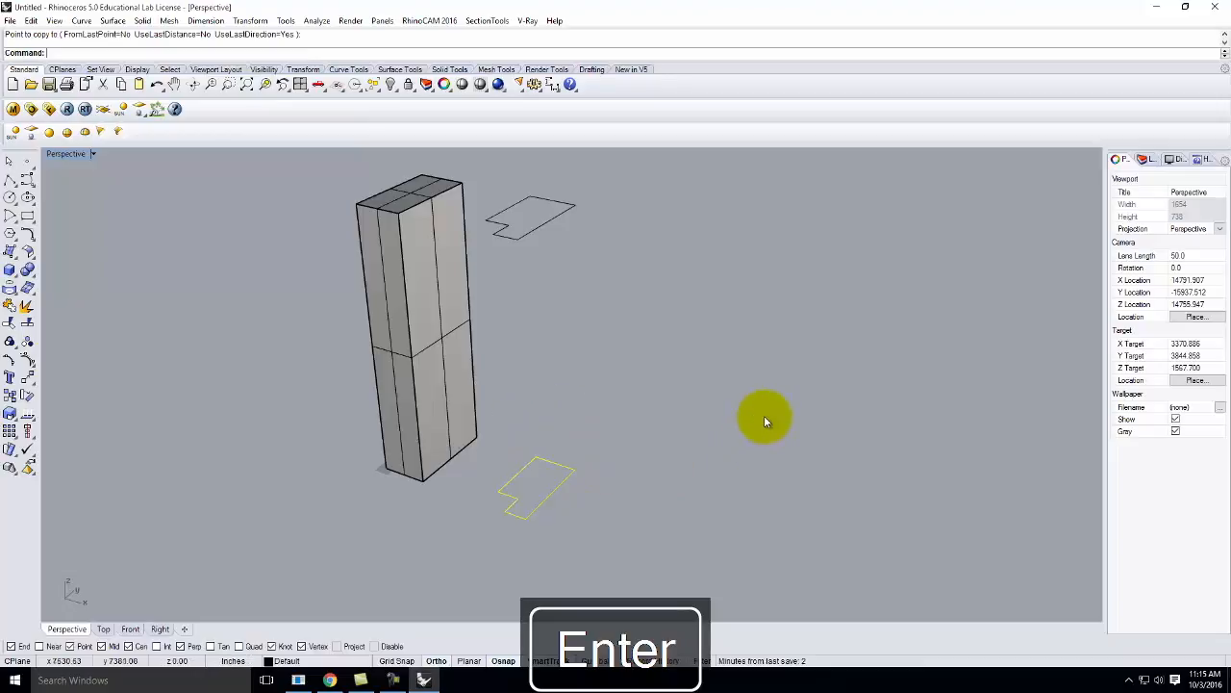
# Step: Loft a surface between the bottom and top notched outlines with the Normal style and no simplification
pyautogui.click(687, 226)
pyautogui.moveTo(644, 186); pyautogui.dragTo(514, 516)
pyautogui.press('Return')
pyautogui.press('Return')
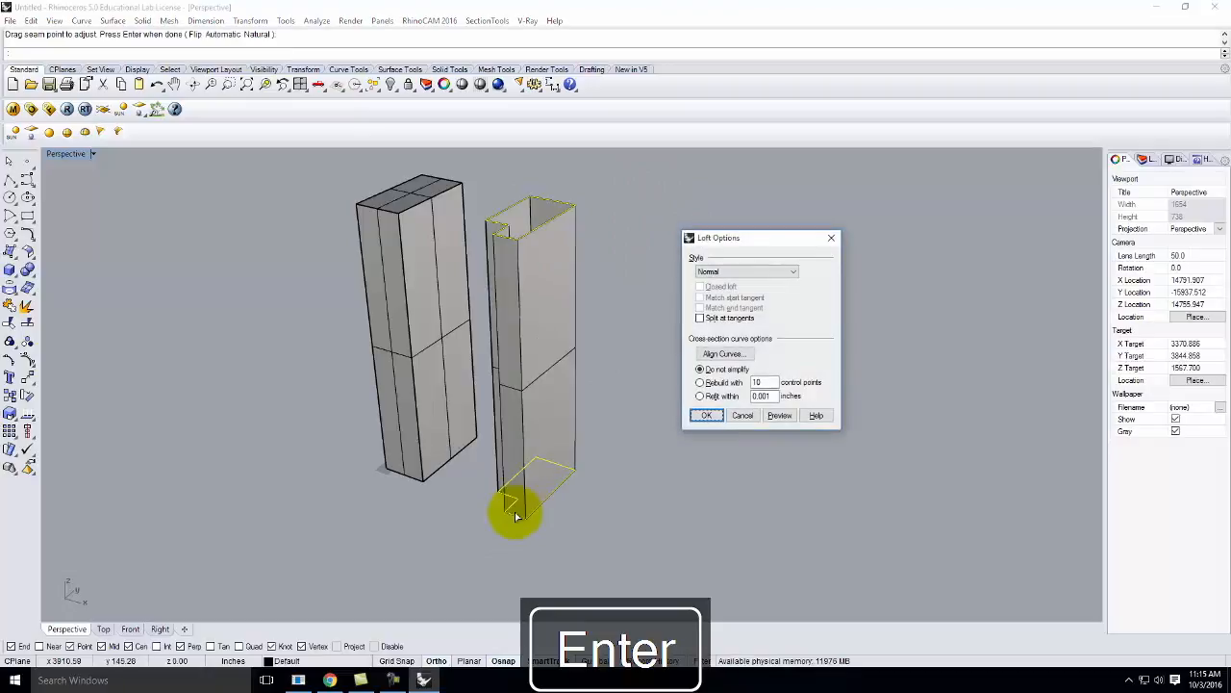
pyautogui.click(706, 415)
# Step: Copy the notched tower's top and bottom outline curves, without its surface, to the open area beside it along the X axis
pyautogui.moveTo(406, 481); pyautogui.dragTo(520, 470, button='right')
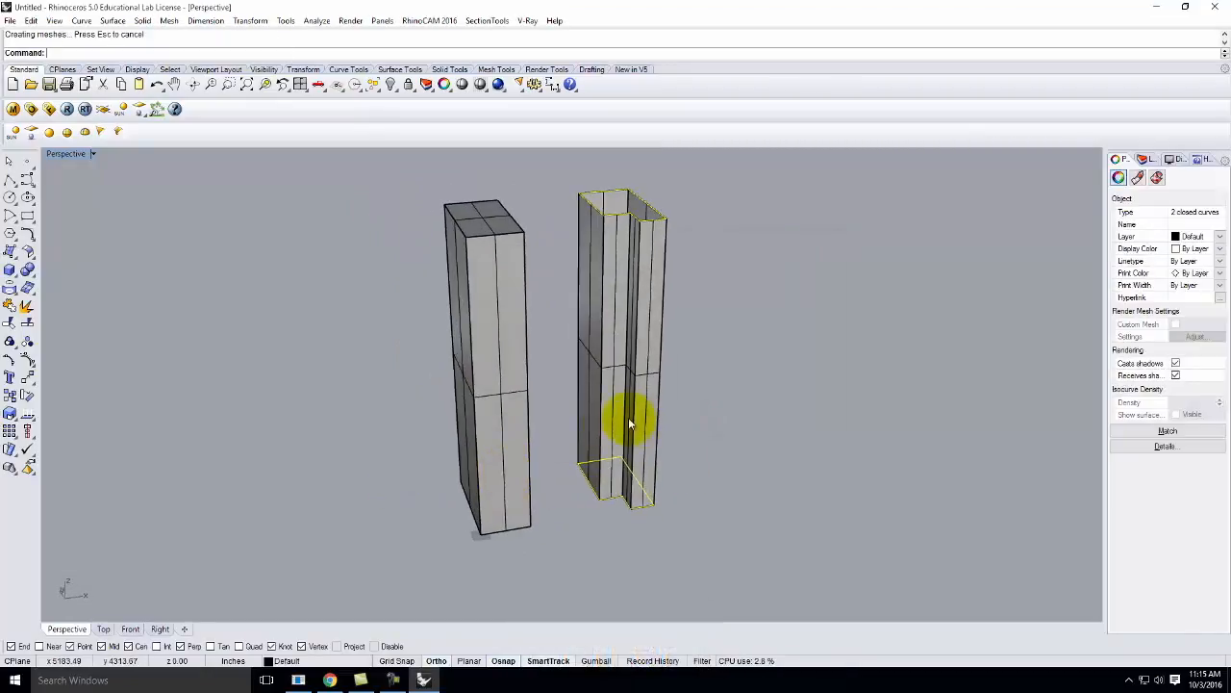
pyautogui.moveTo(544, 417); pyautogui.dragTo(568, 404, button='right')
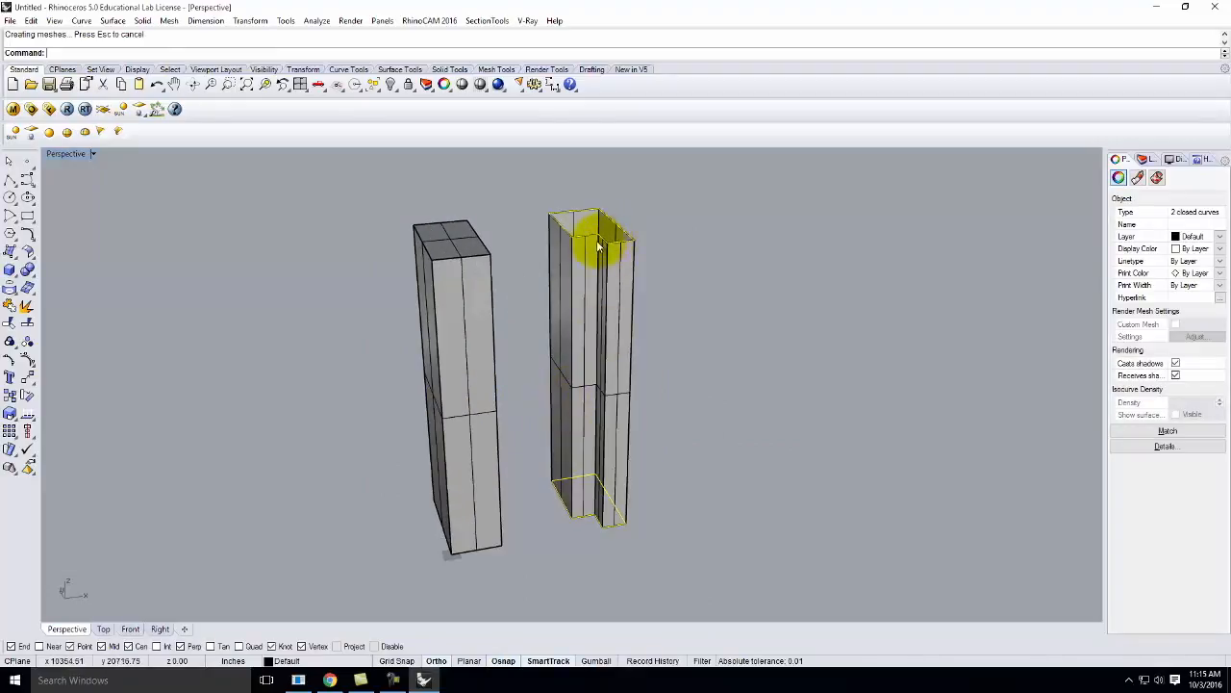
pyautogui.moveTo(698, 266); pyautogui.dragTo(551, 411, button='right')
pyautogui.click(552, 411)
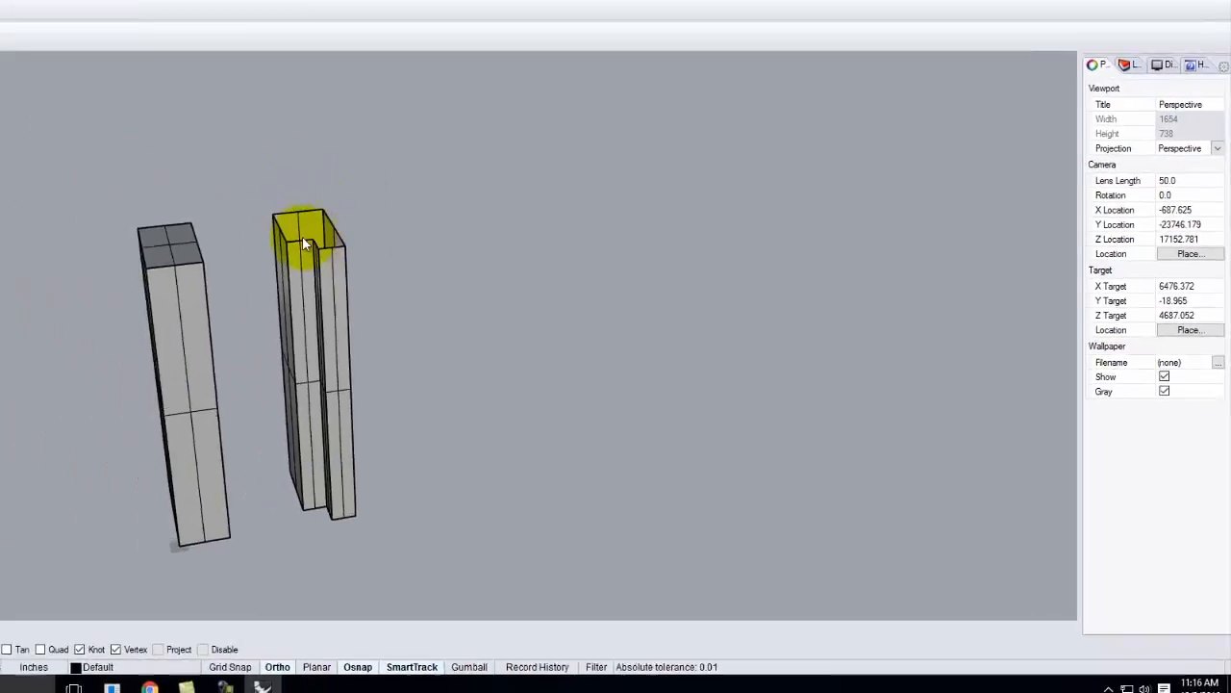
pyautogui.click(303, 244)
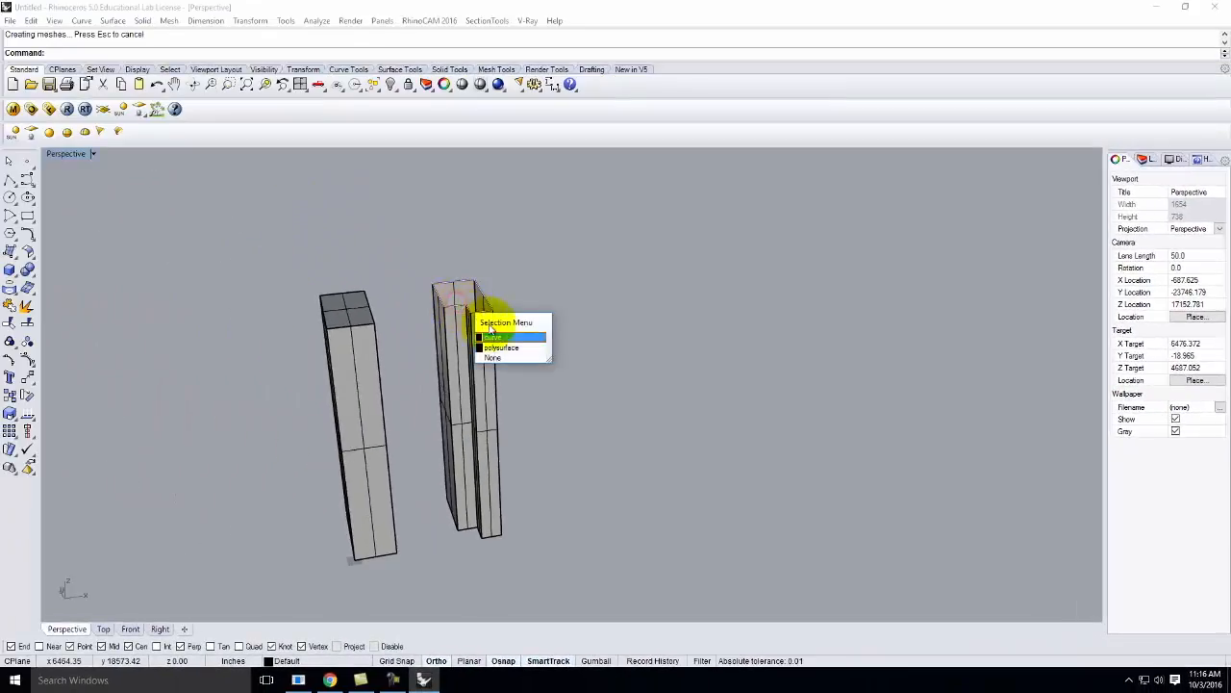
pyautogui.click(346, 275)
pyautogui.keyDown('shift'); pyautogui.click(465, 528); pyautogui.keyUp('shift')
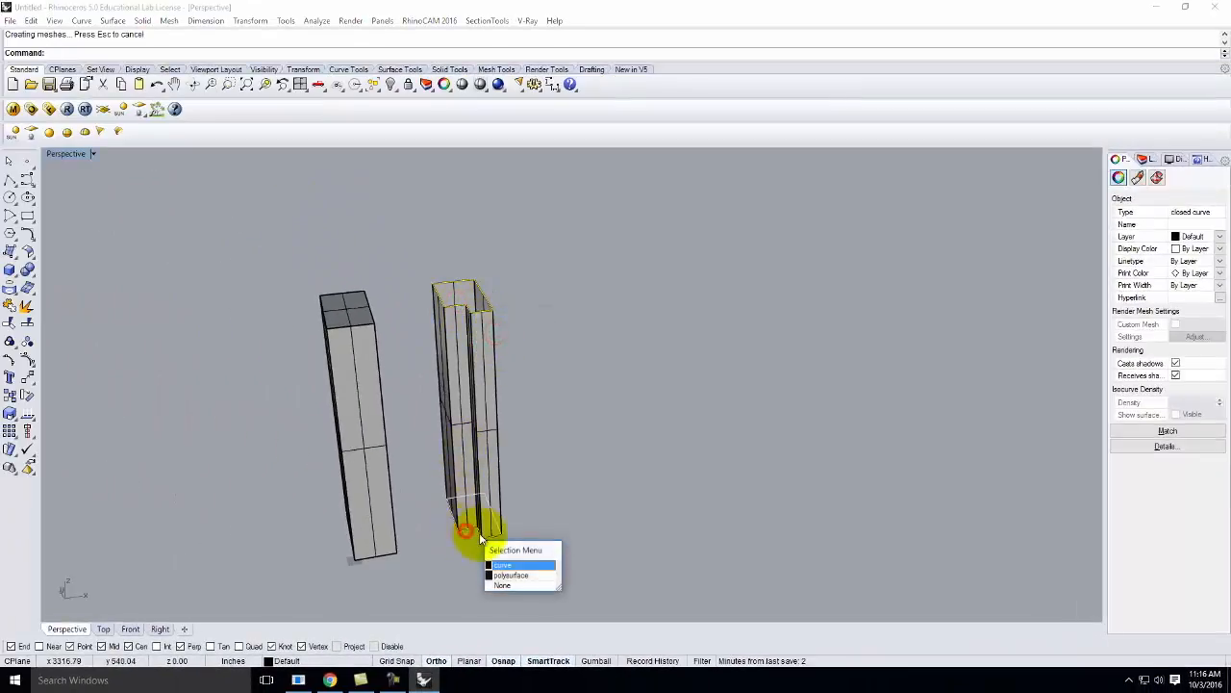
pyautogui.click(525, 563)
pyautogui.press('Return')
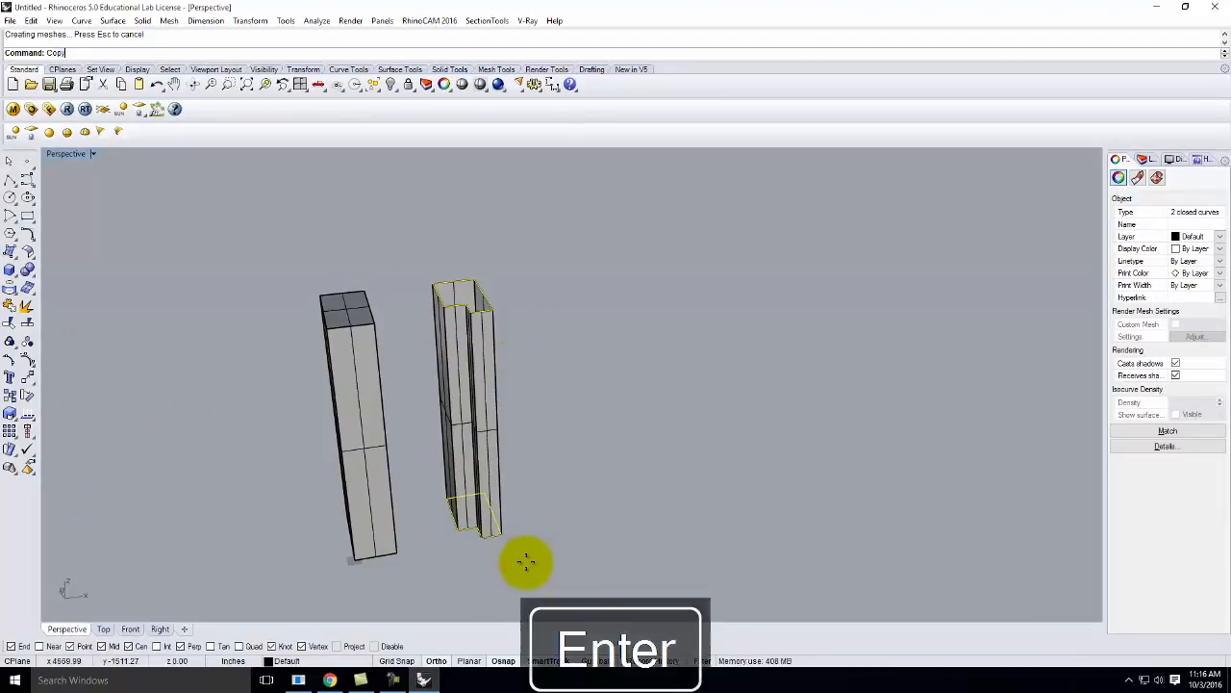
pyautogui.click(527, 561)
pyautogui.click(678, 558)
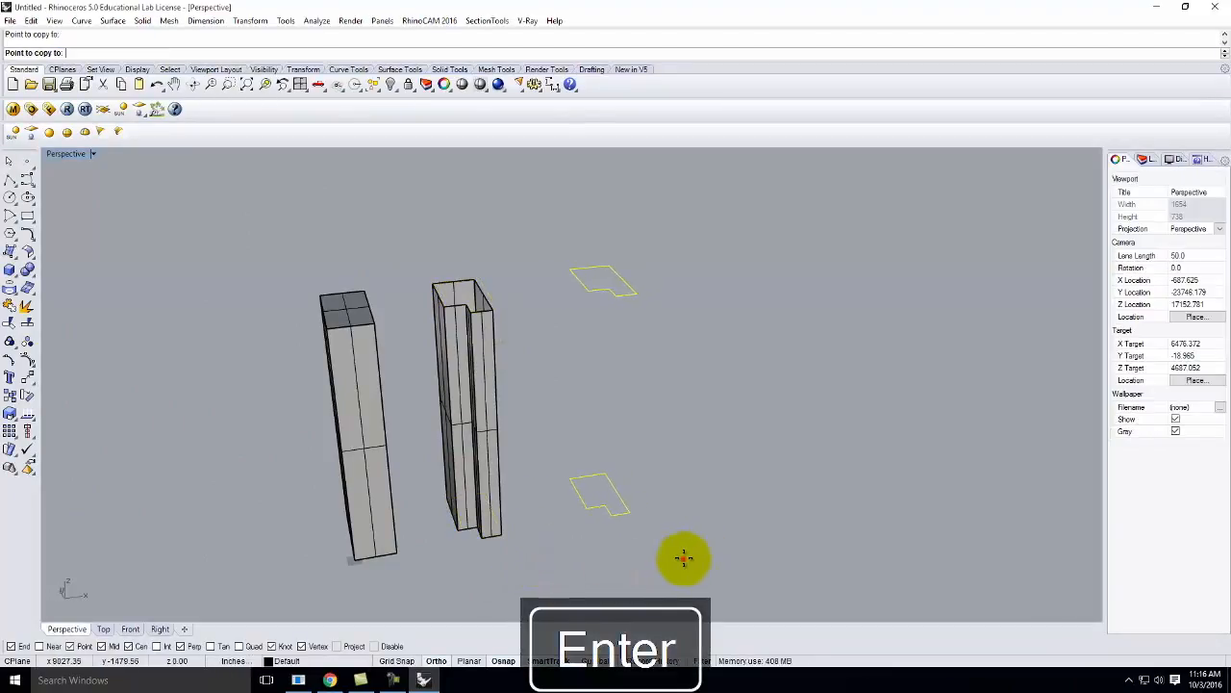
pyautogui.press('Escape')
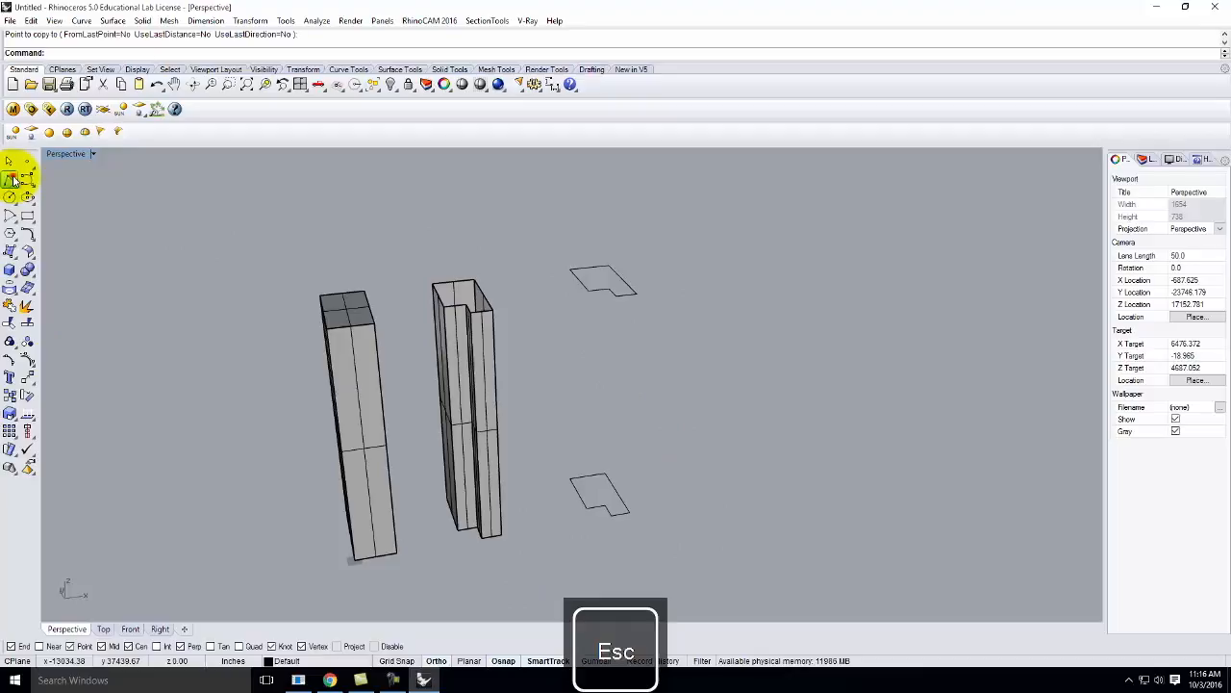
# Step: Draw a two-segment polyline around the notch of the copied top outline to restore its full rectangular corner
pyautogui.click(11, 177)
pyautogui.scroll(5, 610, 253)
pyautogui.click(552, 337)
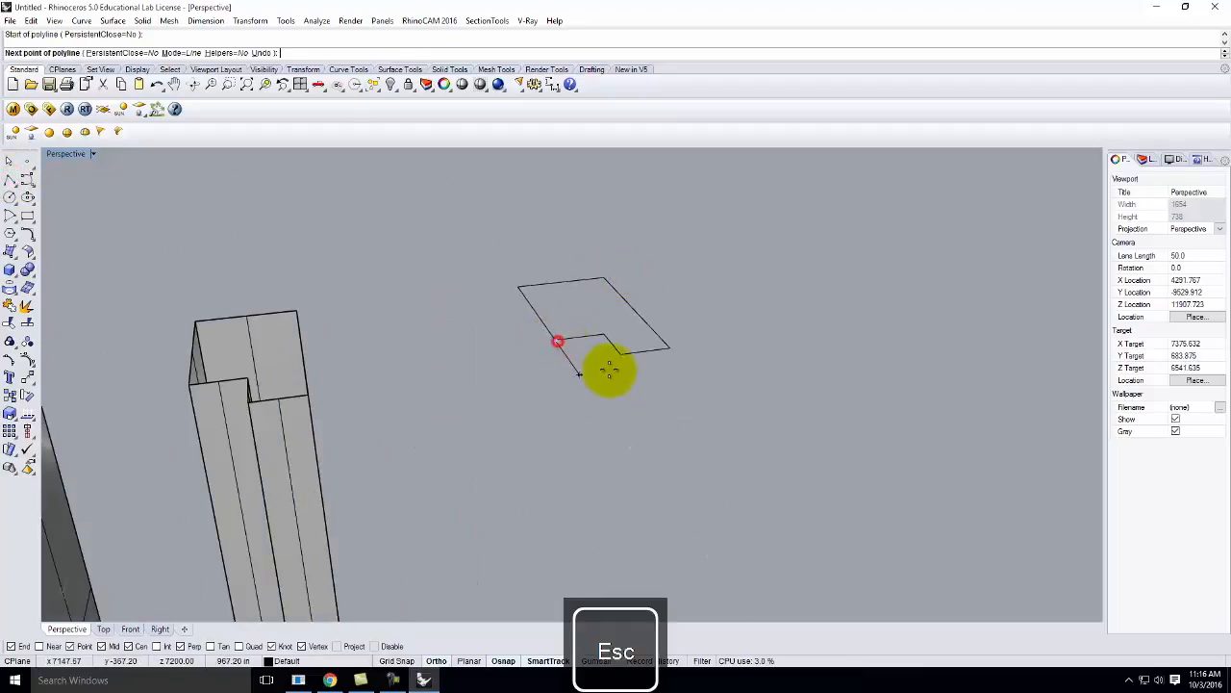
pyautogui.click(571, 356)
pyautogui.press('Return')
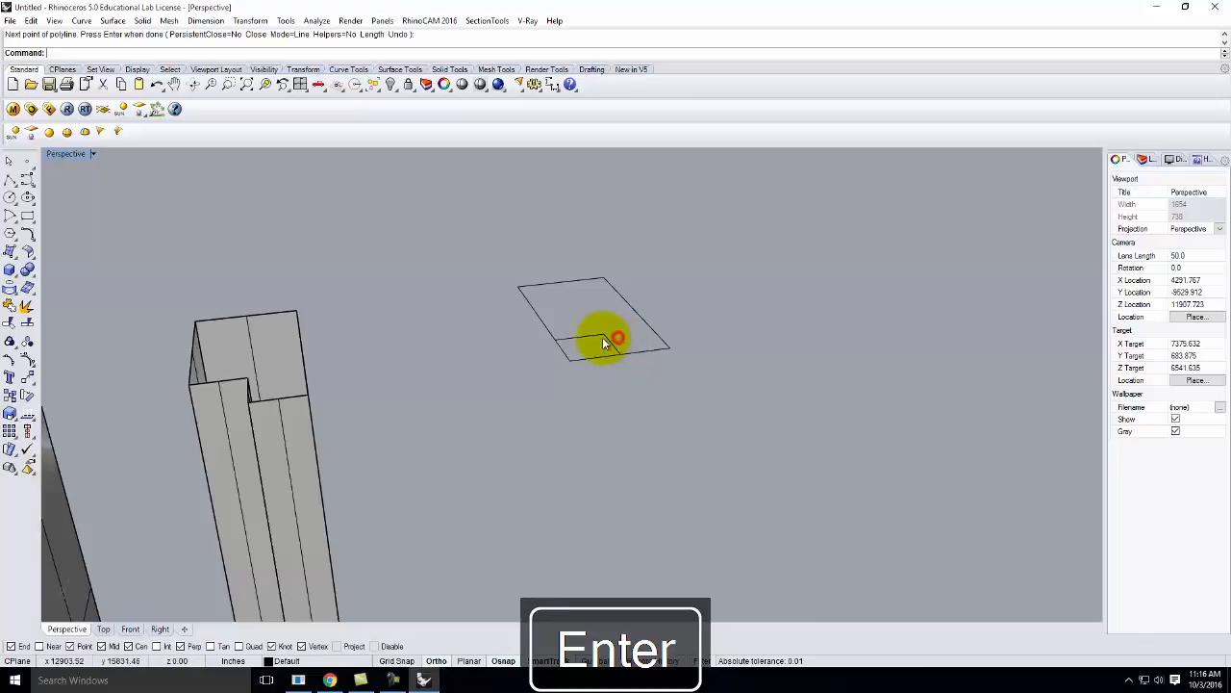
# Step: Explode the copied top outline and delete the two inner segments that form its notch
pyautogui.click(604, 336)
pyautogui.write('Explode')
pyautogui.press('Return')
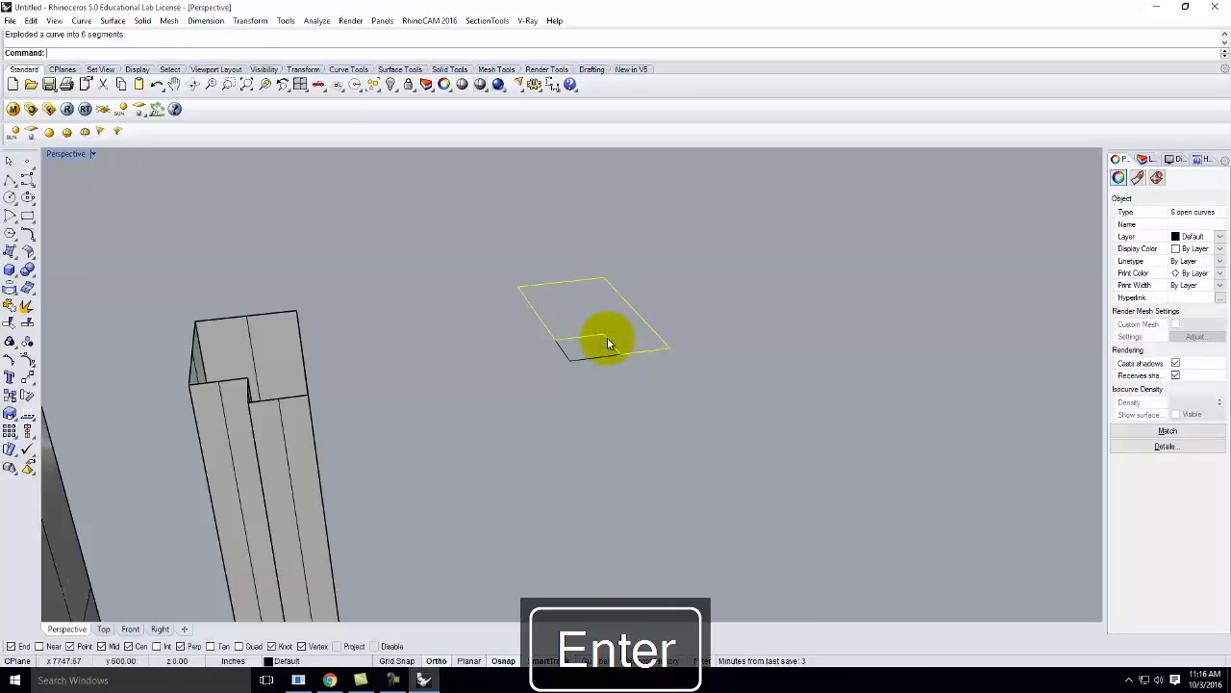
pyautogui.click(616, 327)
pyautogui.moveTo(616, 327); pyautogui.dragTo(586, 347)
pyautogui.press('Delete')
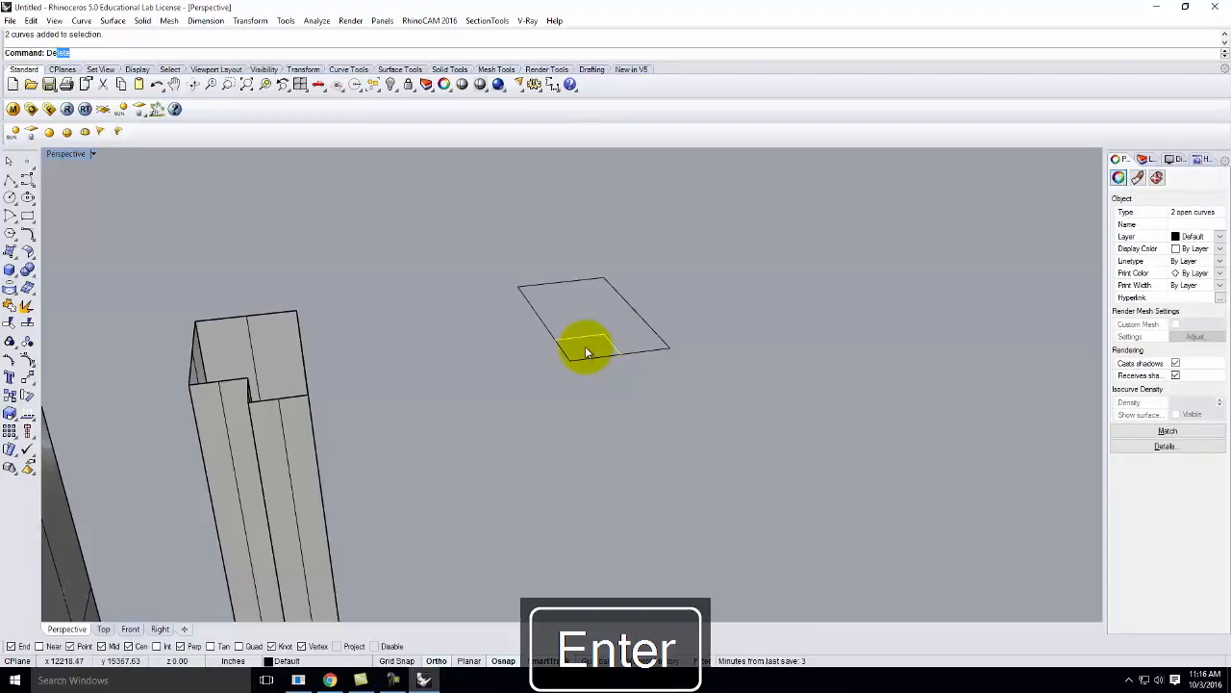
# Step: Join the remaining top segments and the corner polyline into one closed rectangle, and clear the selection
pyautogui.scroll(-5, 558, 338)
pyautogui.moveTo(619, 321); pyautogui.dragTo(543, 361)
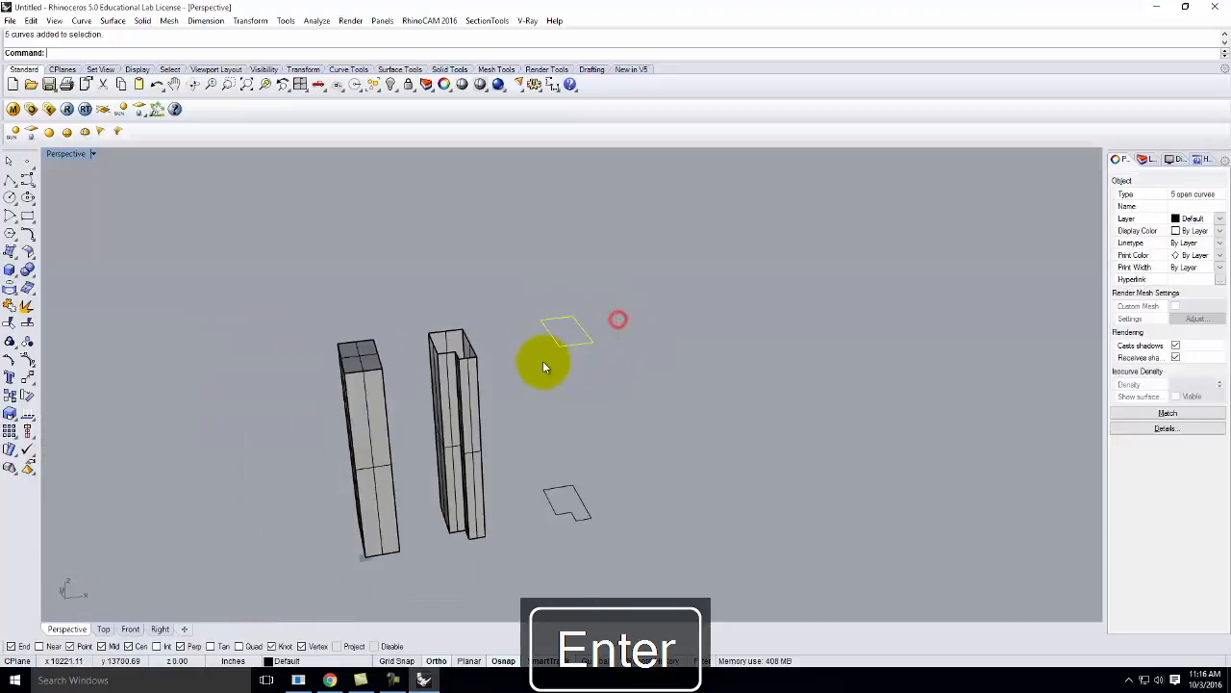
pyautogui.write('join')
pyautogui.press('Return')
pyautogui.click(688, 379)
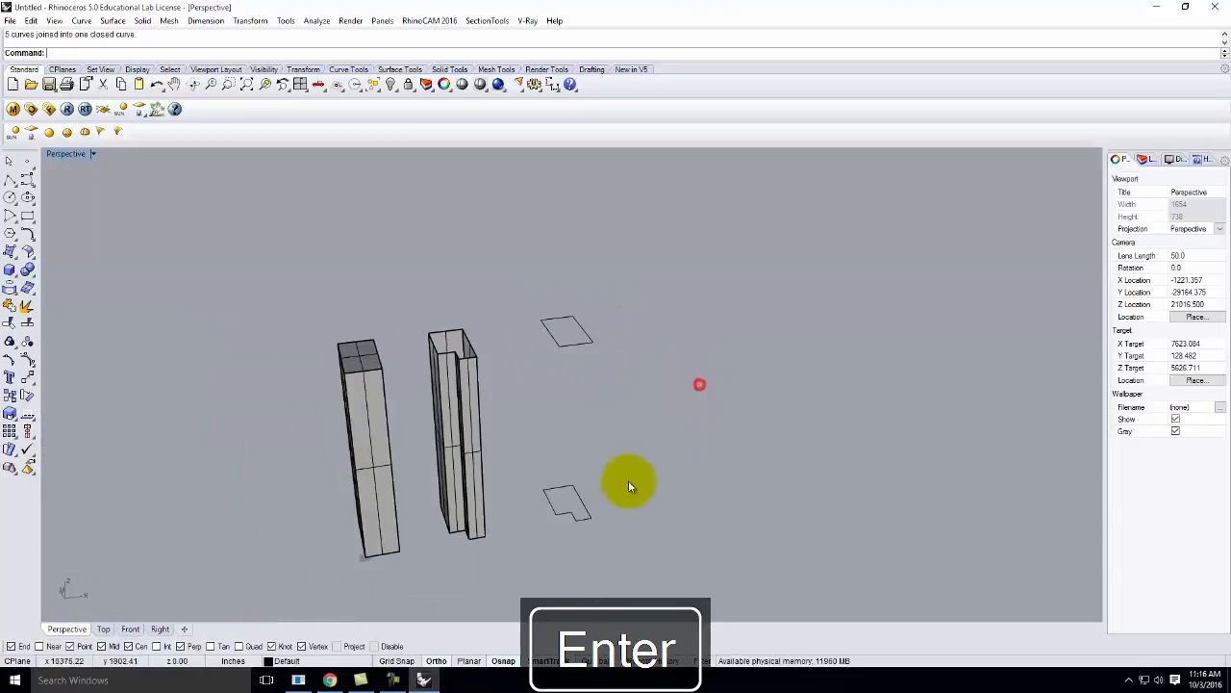
# Step: Loft between the notched bottom outline and the rectangular top outline with the Normal style and no simplification
pyautogui.click(547, 504)
pyautogui.keyDown('shift'); pyautogui.click(546, 331); pyautogui.keyUp('shift')
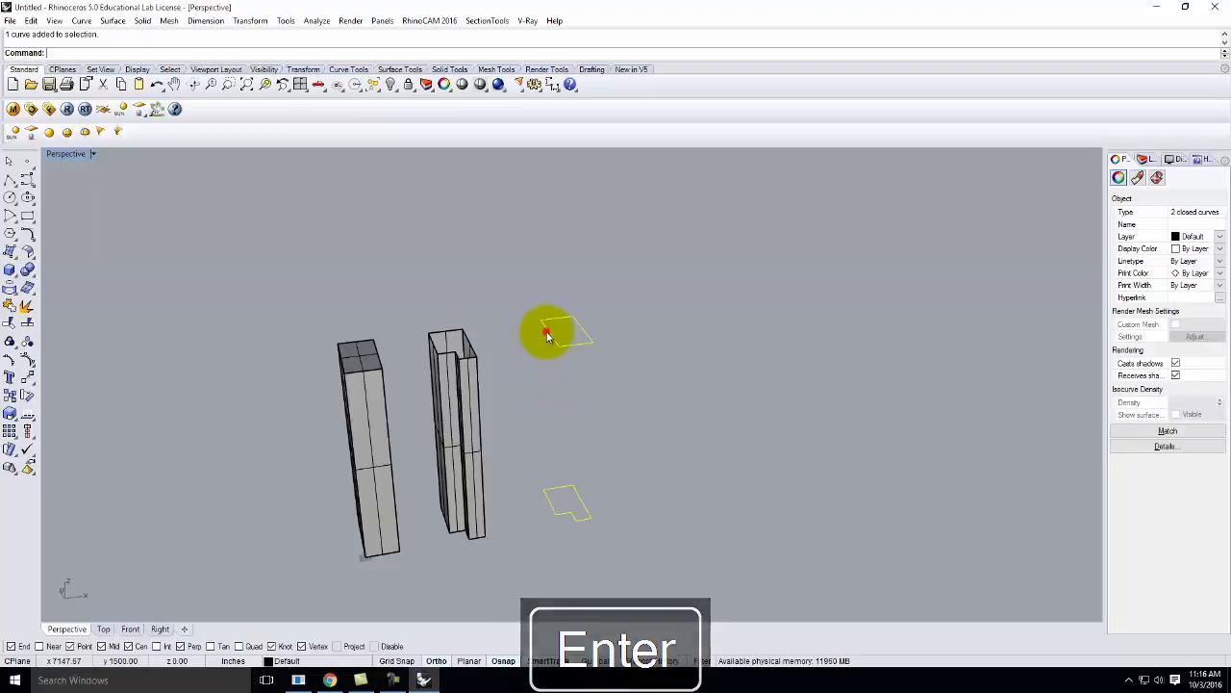
pyautogui.write('Lo')
pyautogui.press('Return')
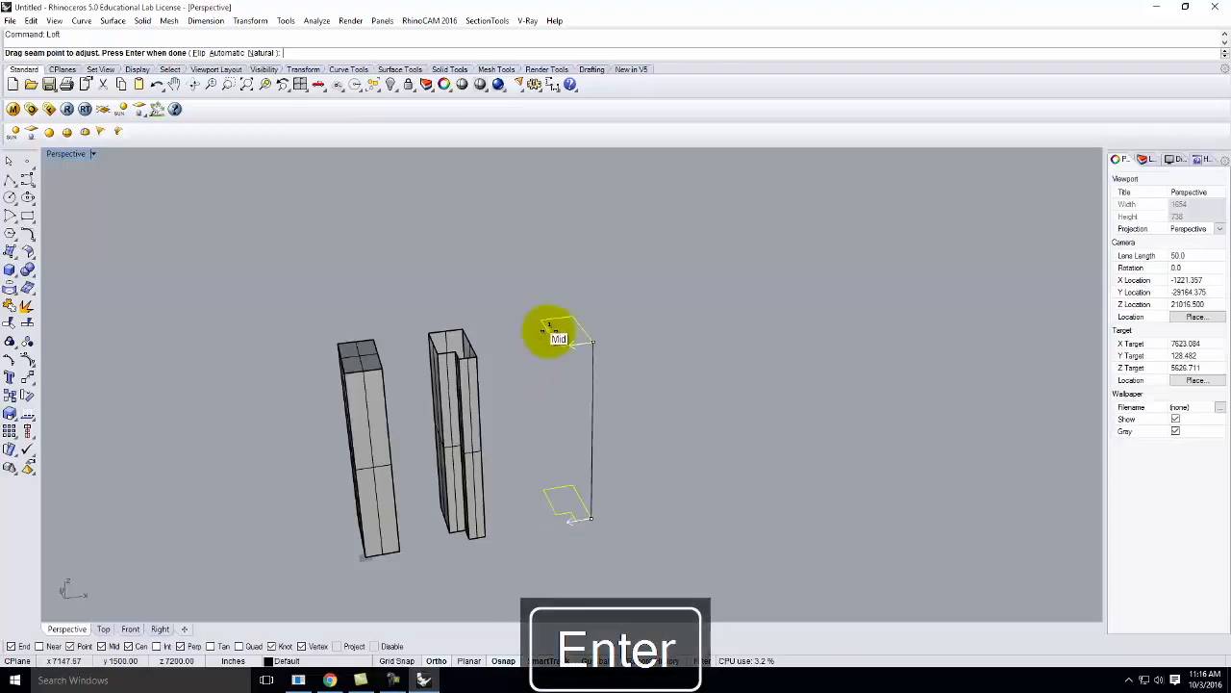
pyautogui.press('Return')
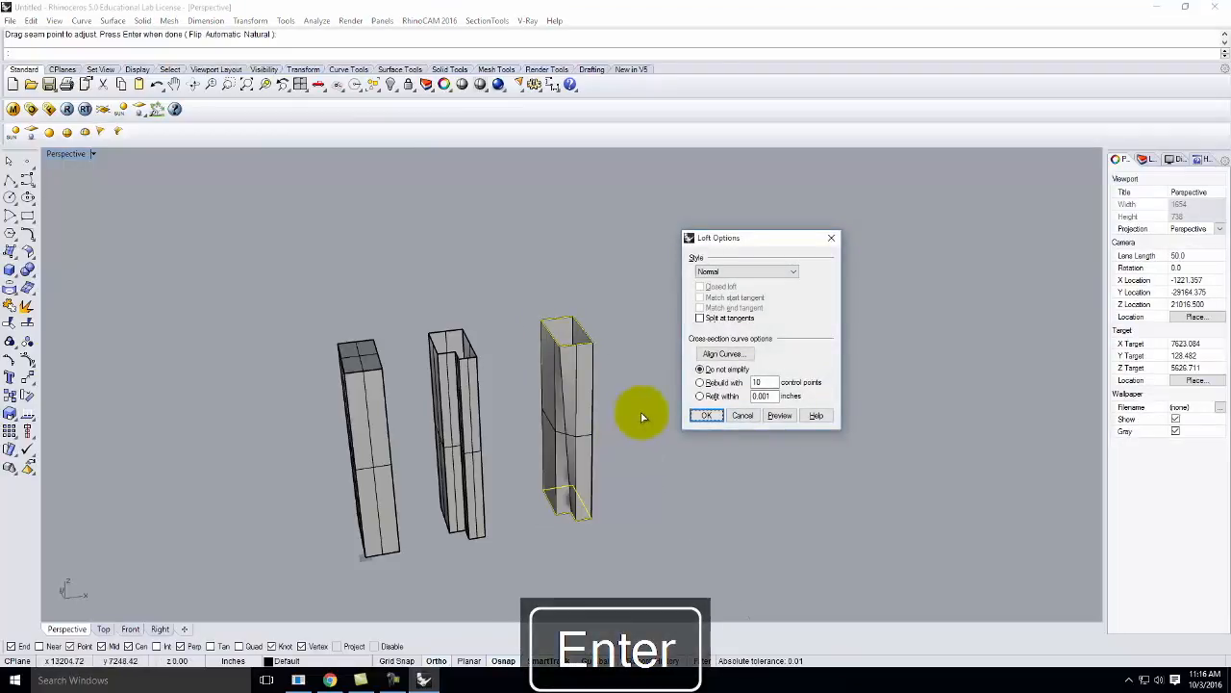
pyautogui.click(712, 415)
pyautogui.click(649, 460)
pyautogui.moveTo(536, 439); pyautogui.dragTo(598, 404, button='right')
pyautogui.scroll(10, 599, 396)
pyautogui.moveTo(689, 439); pyautogui.dragTo(526, 458, button='right')
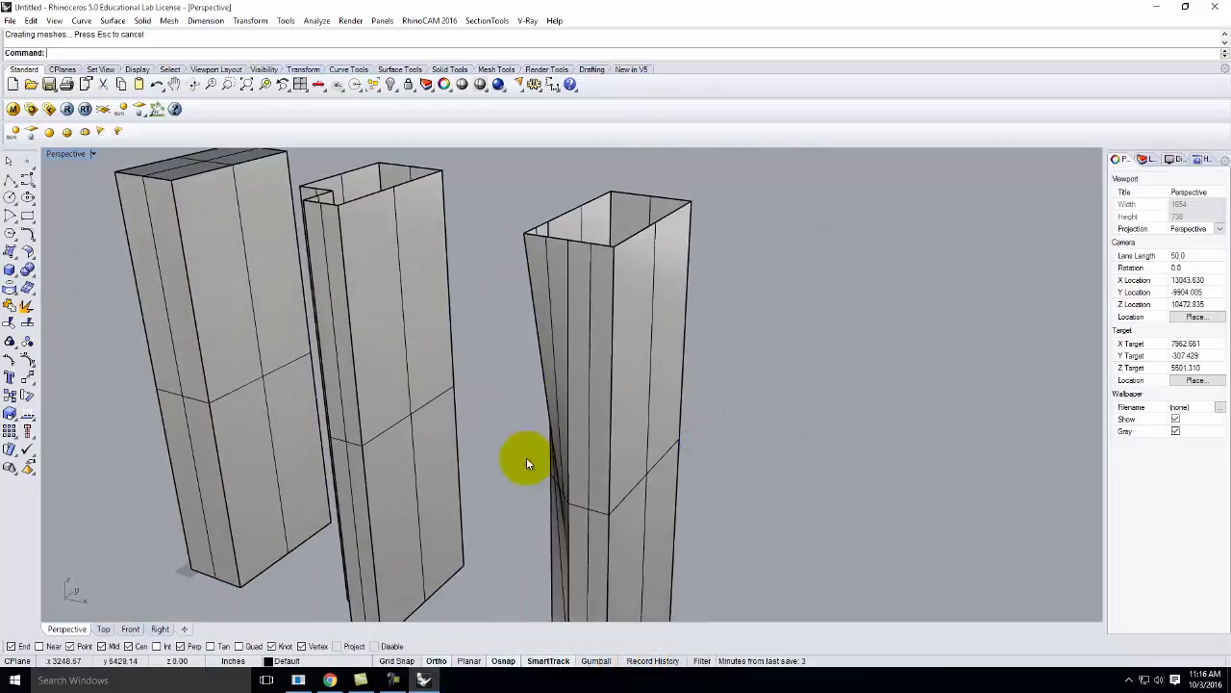
pyautogui.scroll(-5, 569, 412)
pyautogui.scroll(-4, 539, 386)
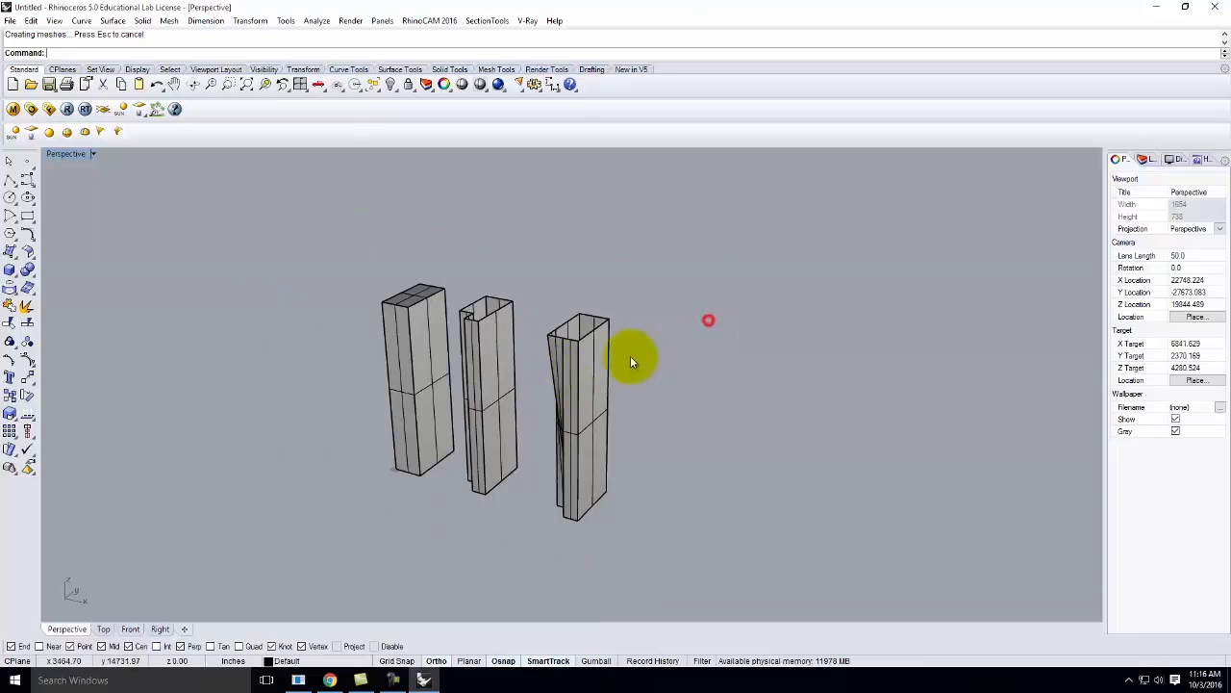
pyautogui.moveTo(619, 368); pyautogui.dragTo(653, 386, button='right')
pyautogui.rightClick(654, 385)
pyautogui.click(604, 516)
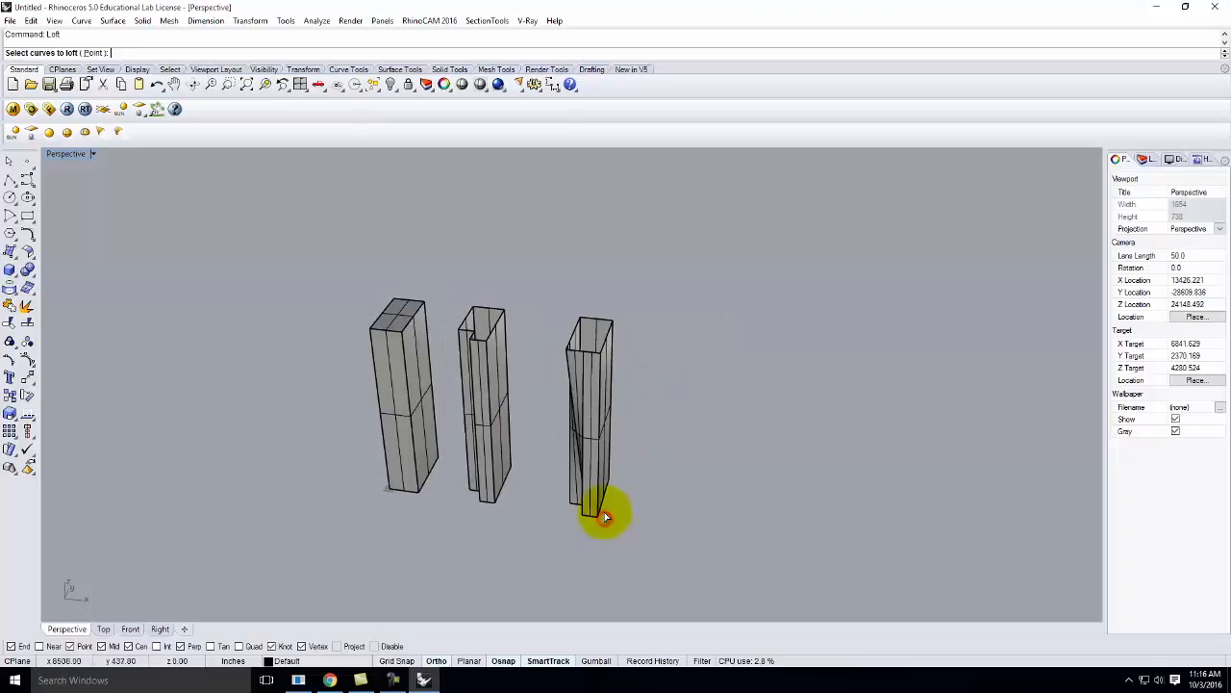
pyautogui.click(686, 483)
pyautogui.click(600, 516)
pyautogui.click(568, 532)
pyautogui.click(591, 516)
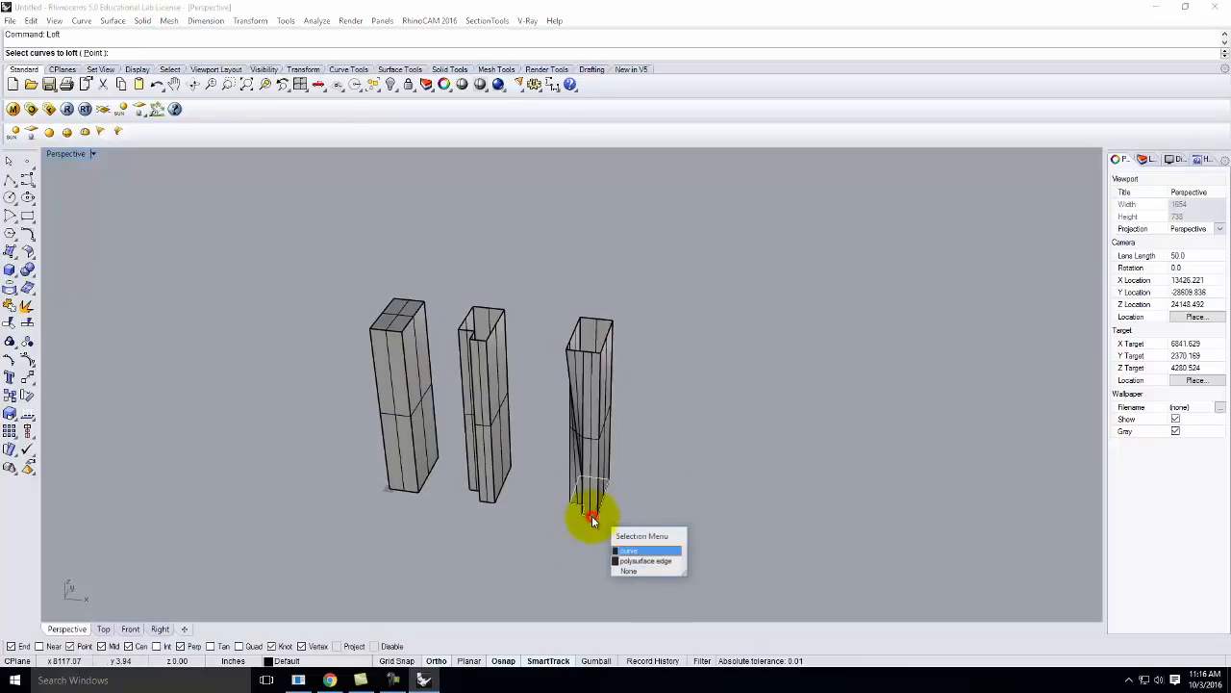
pyautogui.click(635, 550)
pyautogui.press('Return')
pyautogui.write('copy')
pyautogui.press('Return')
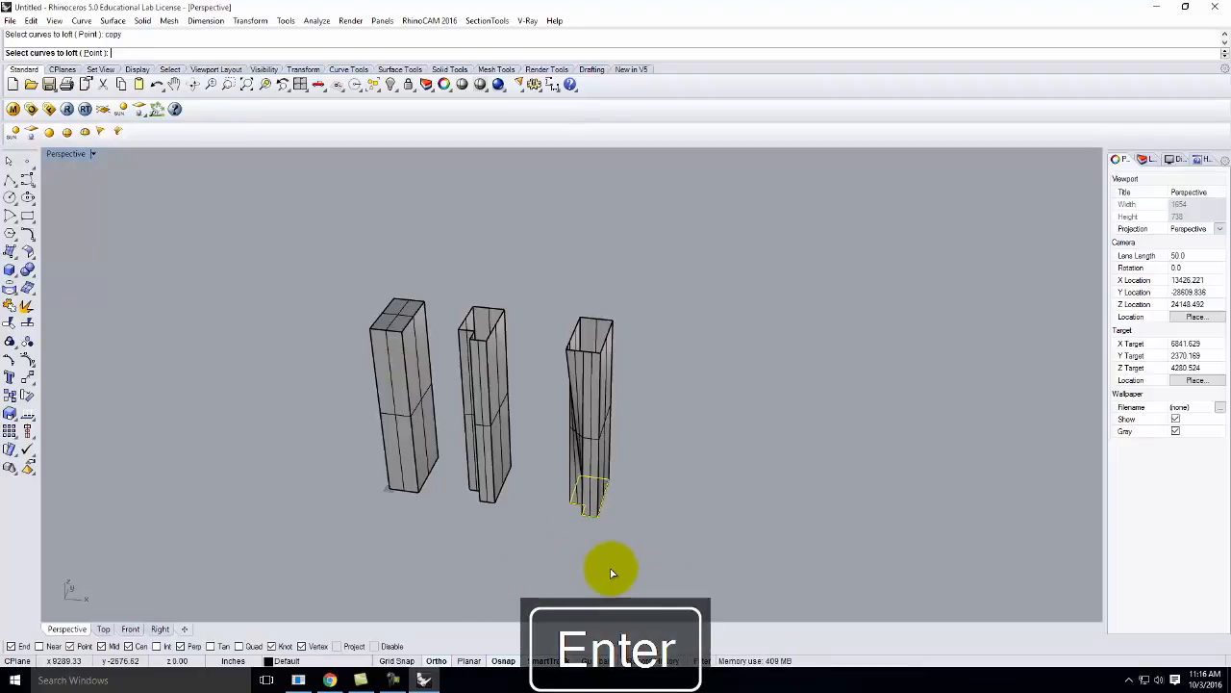
pyautogui.press('Escape')
# Step: Copy the notched base outline of the notched-to-rectangular tower to the empty ground beside it, and clear the selection
pyautogui.click(591, 509)
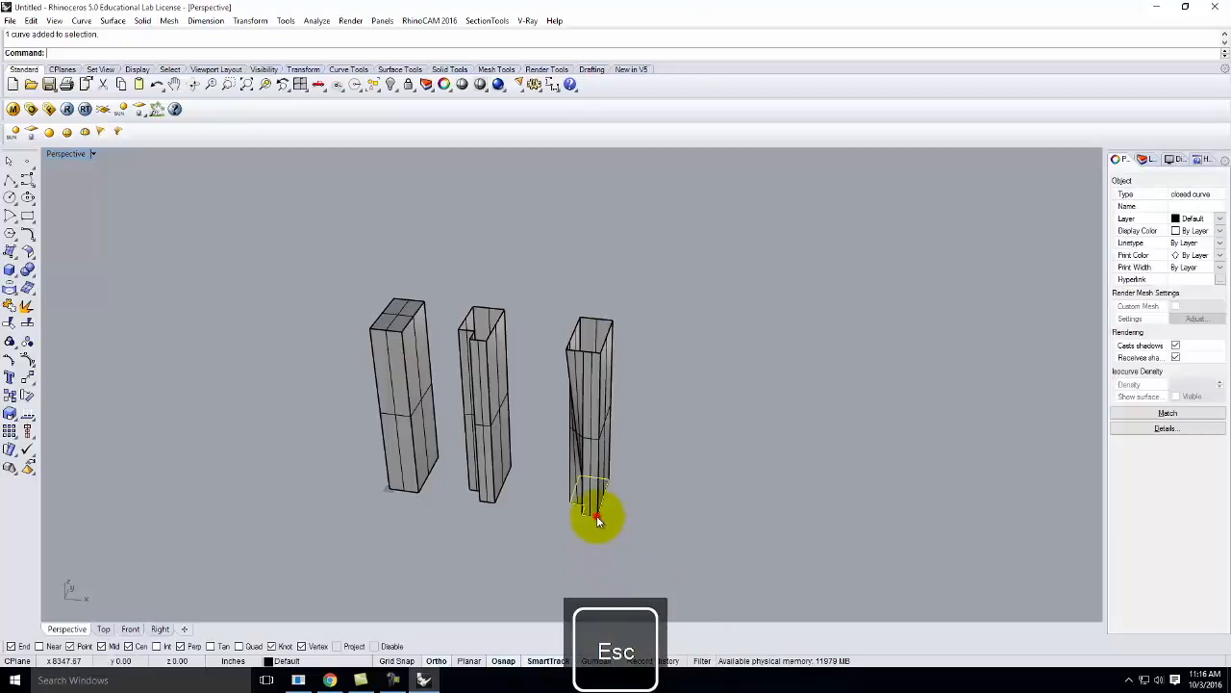
pyautogui.press('Return')
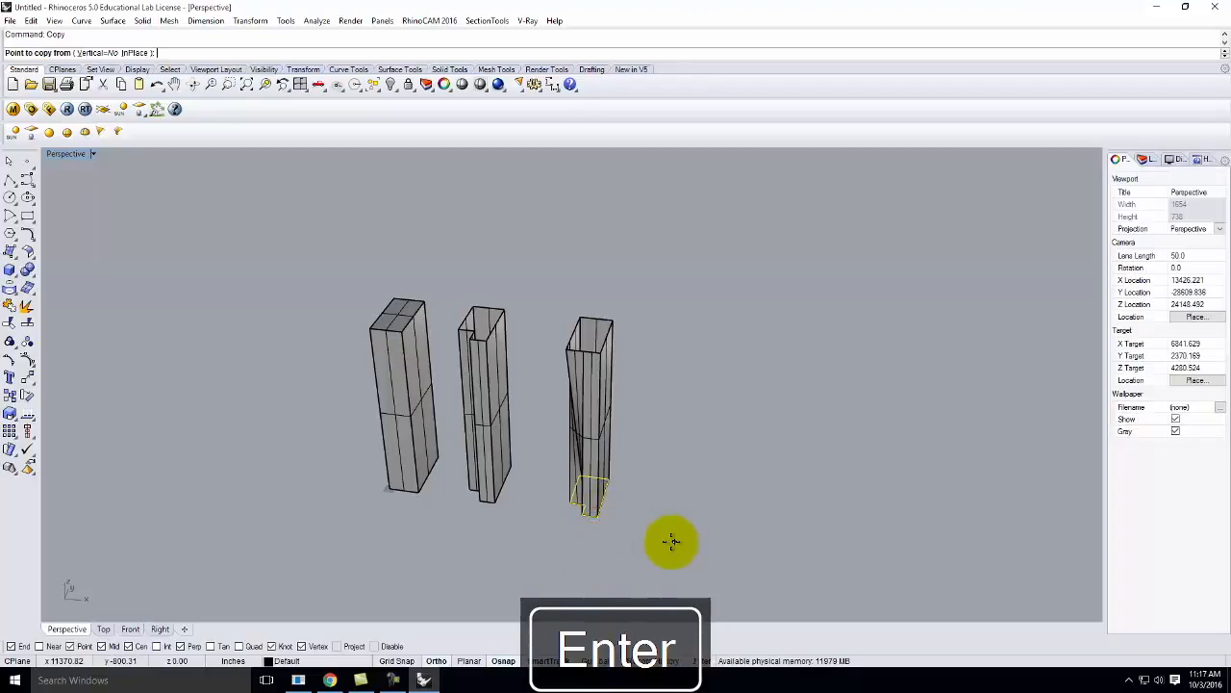
pyautogui.click(674, 543)
pyautogui.press('Escape')
# Step: Draw a stepped polyline from the copied outline's outer notch corner with 25', 50', 50' and 50' segments, ending at the opposite side edge
pyautogui.scroll(5, 700, 521)
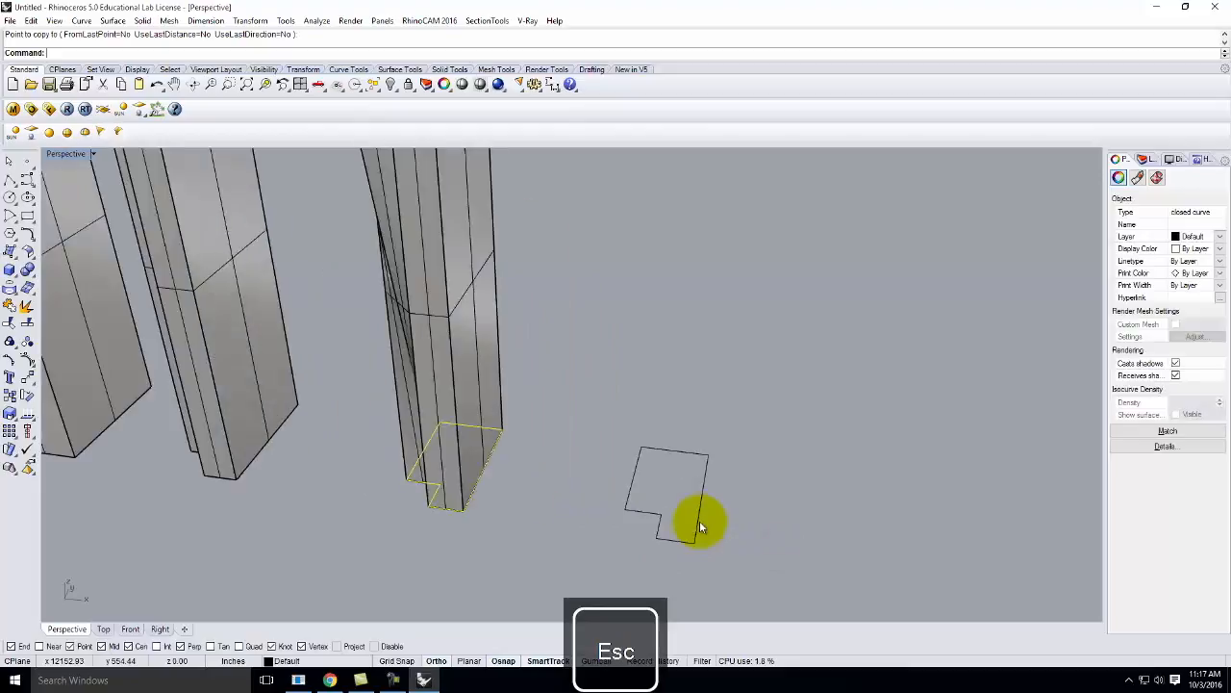
pyautogui.click(9, 180)
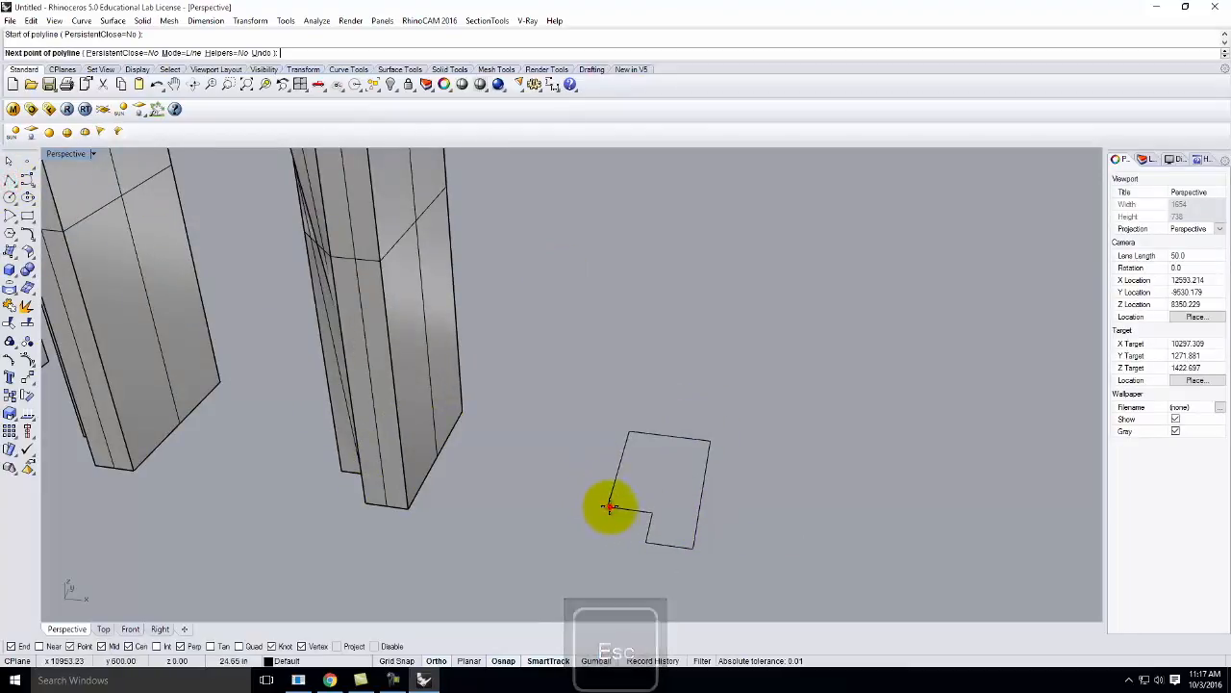
pyautogui.click(610, 507)
pyautogui.write('2')
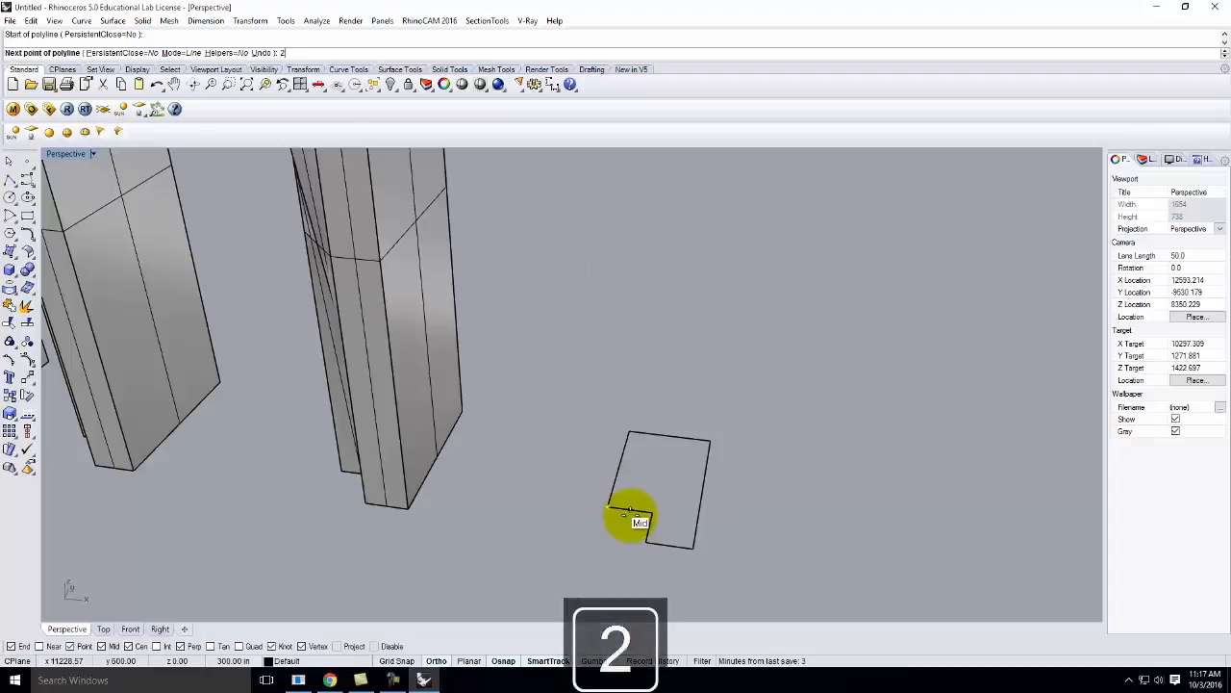
pyautogui.write("5'")
pyautogui.press('Return')
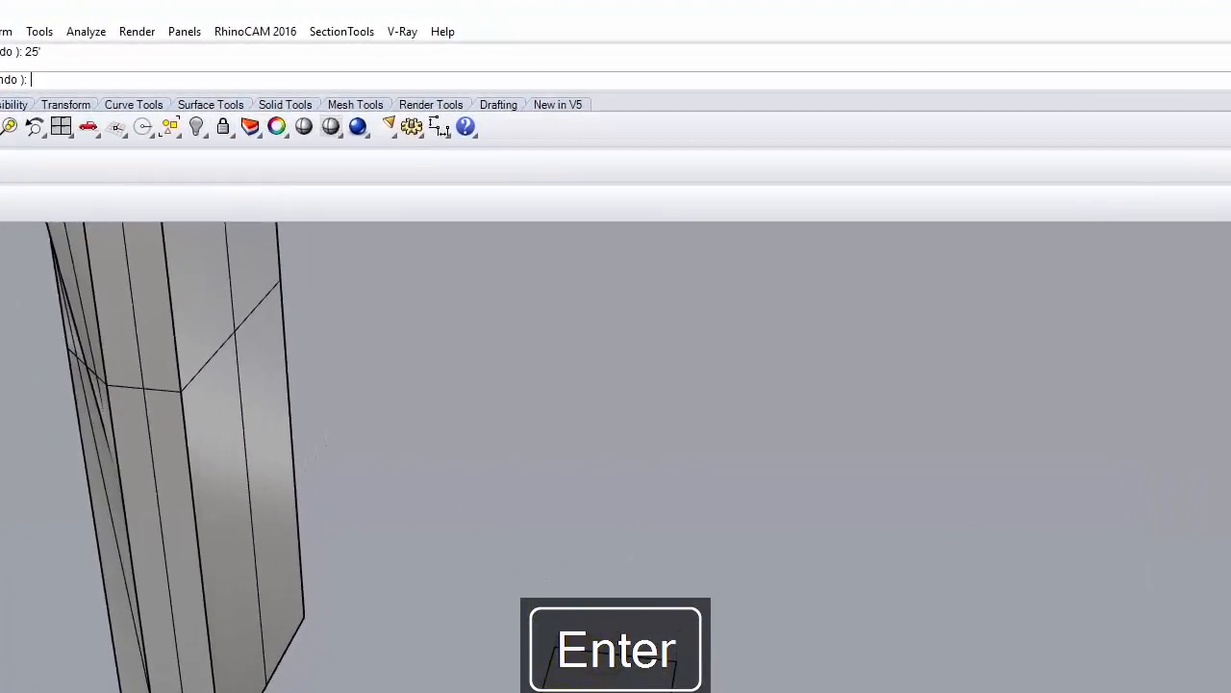
pyautogui.write("50'")
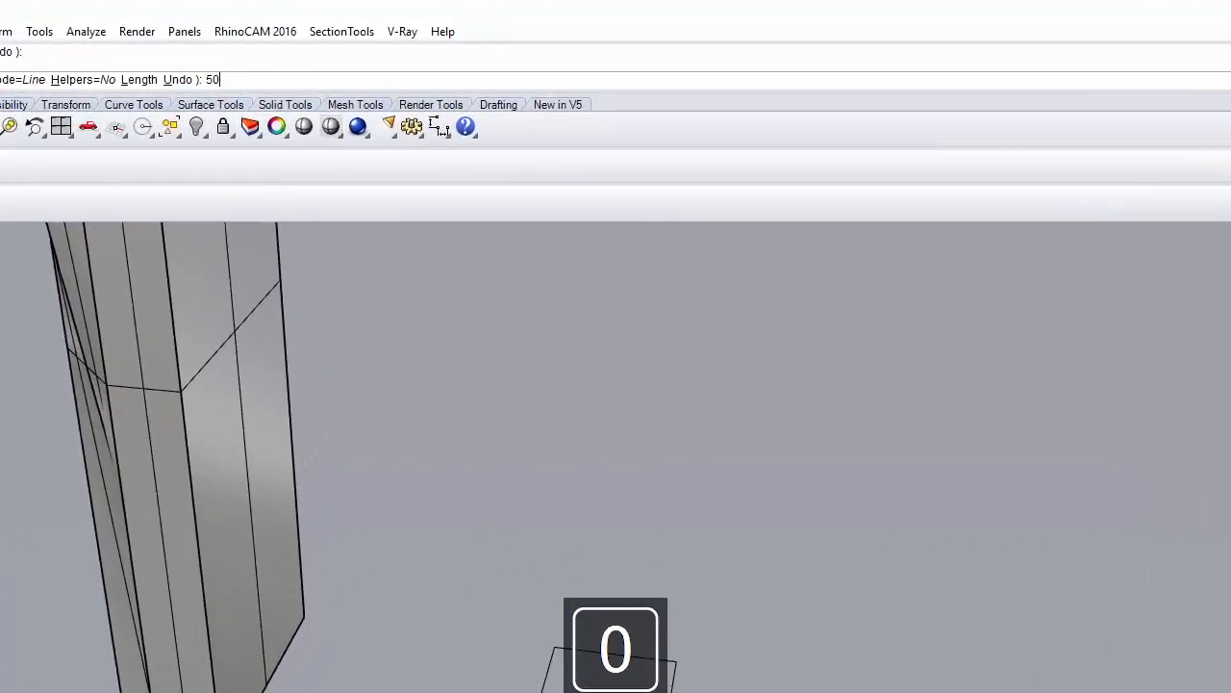
pyautogui.press('Return')
pyautogui.write("50'")
pyautogui.press('Return')
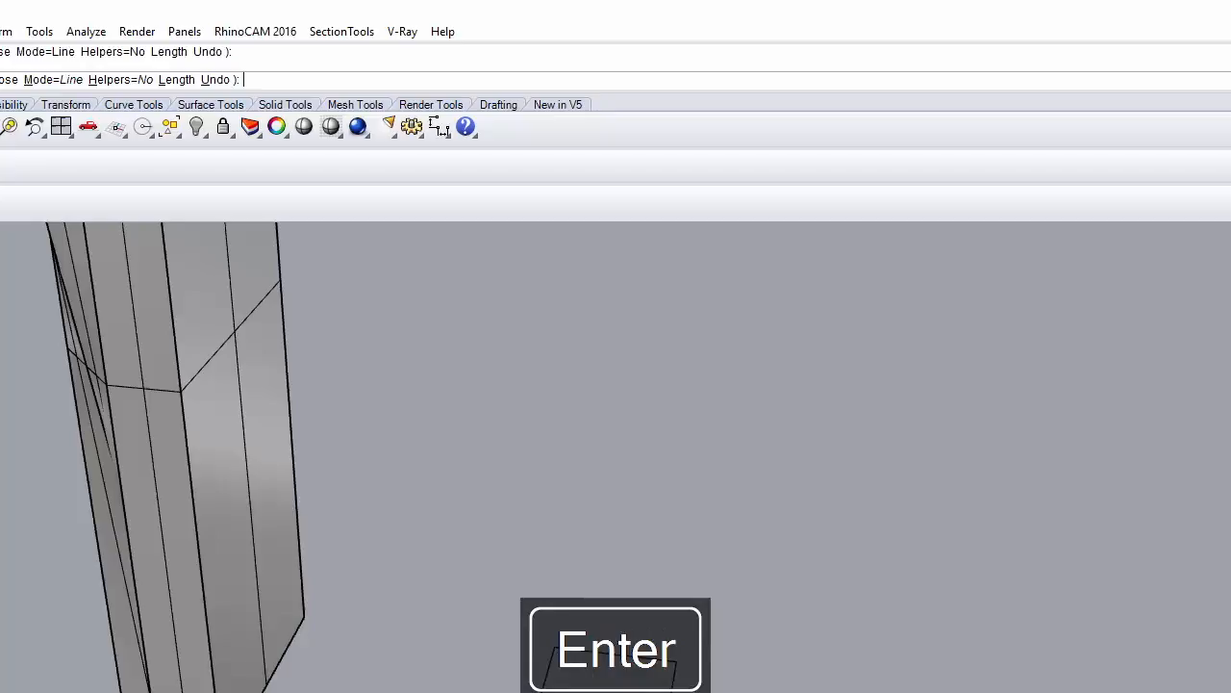
pyautogui.write("50'")
pyautogui.press('Return')
pyautogui.click(673, 497)
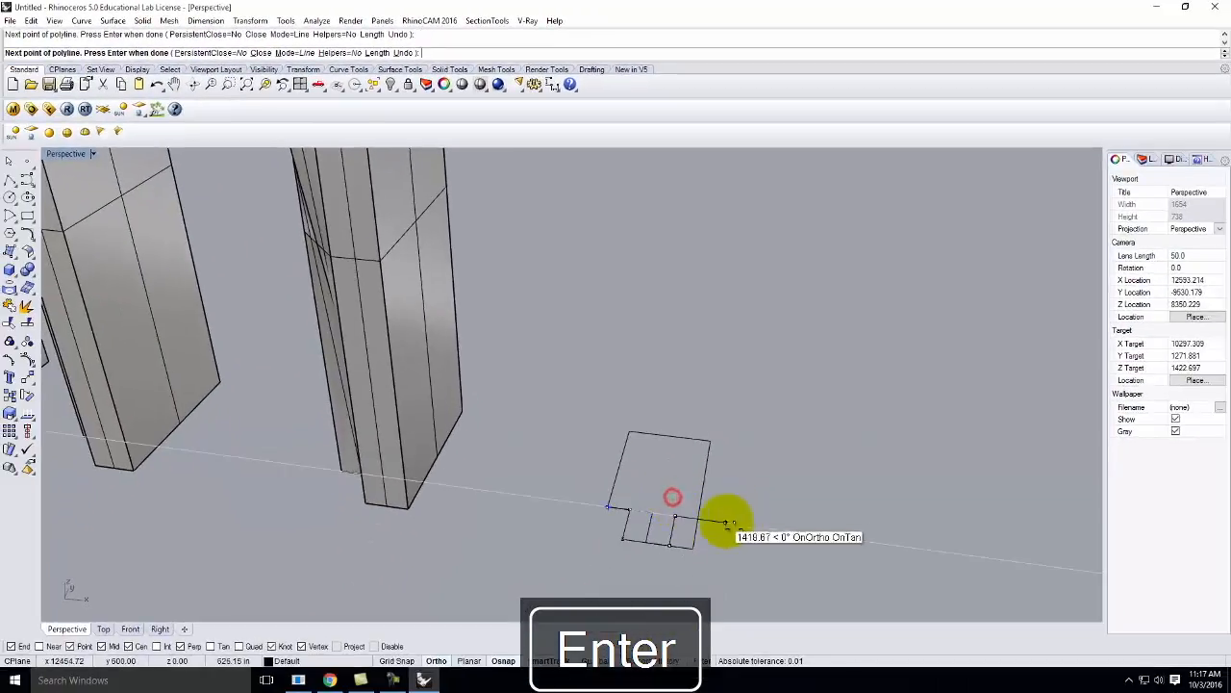
pyautogui.click(694, 517)
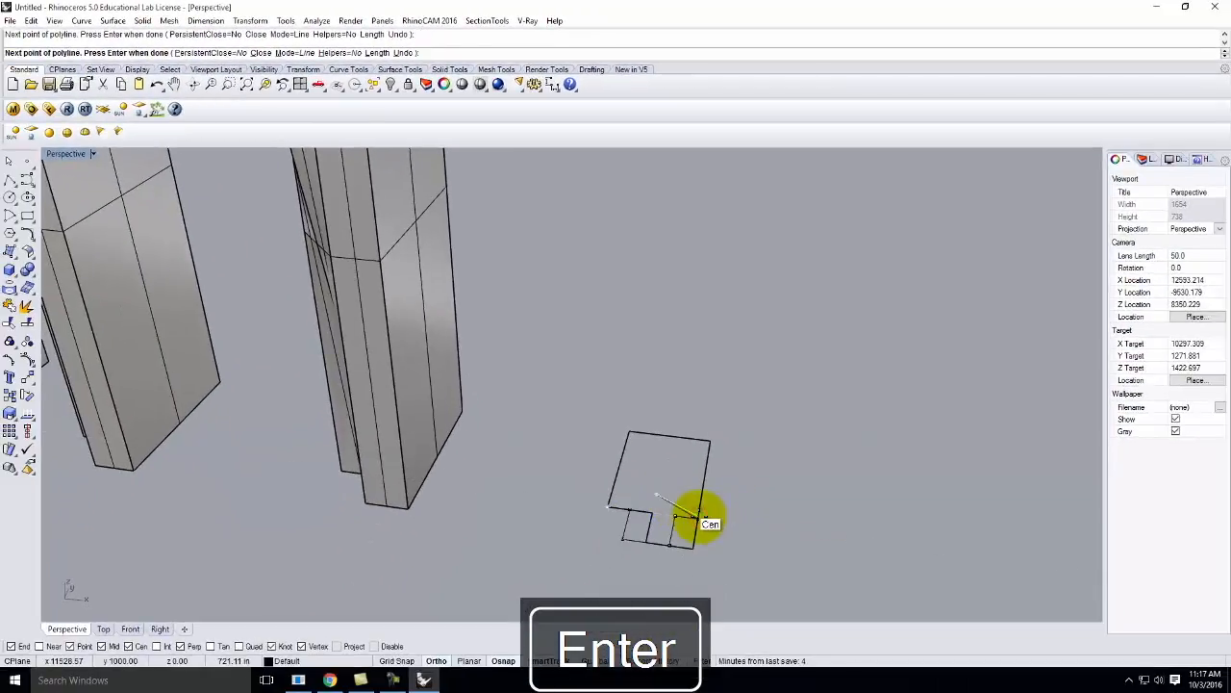
pyautogui.press('Return')
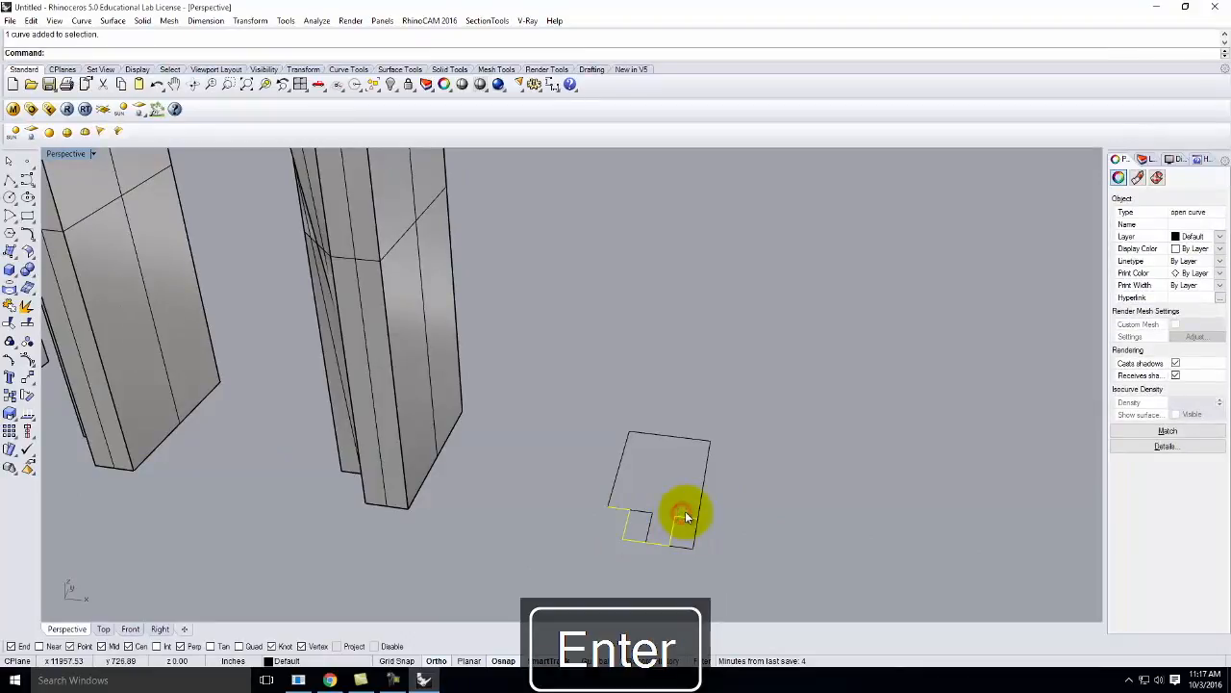
# Step: Trim the copied outline with the stepped polyline, removing the pieces at the old notch and the opposite corner
pyautogui.press('Return')
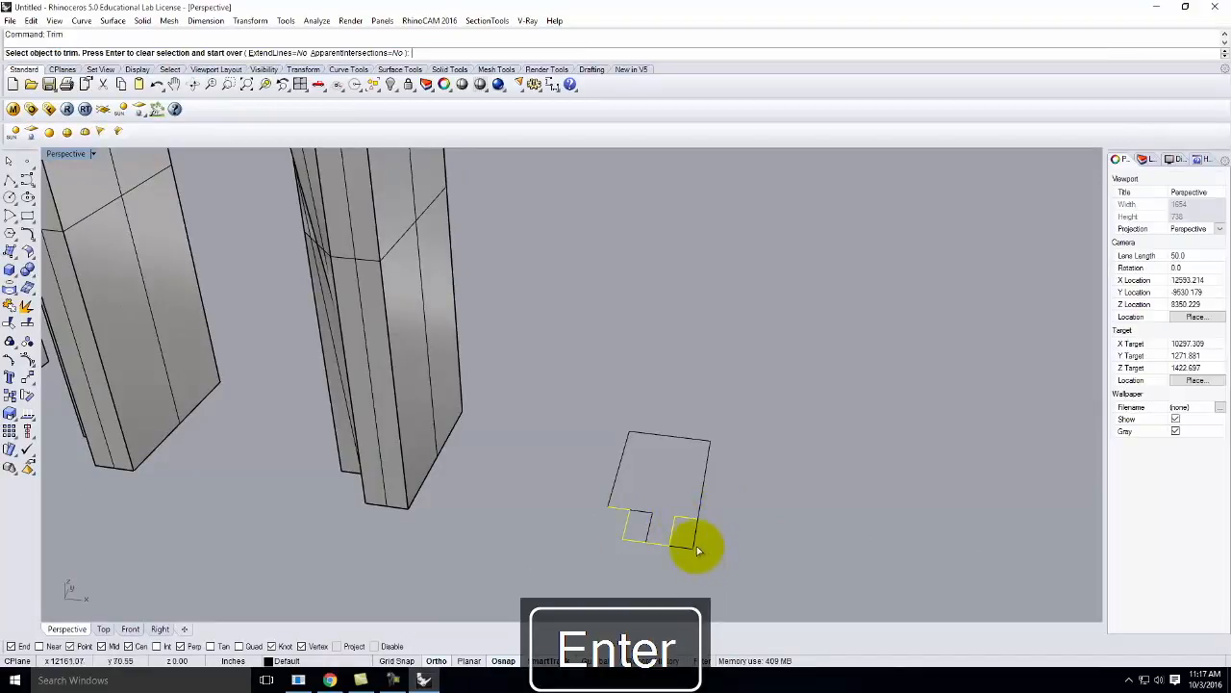
pyautogui.click(643, 527)
pyautogui.press('Escape')
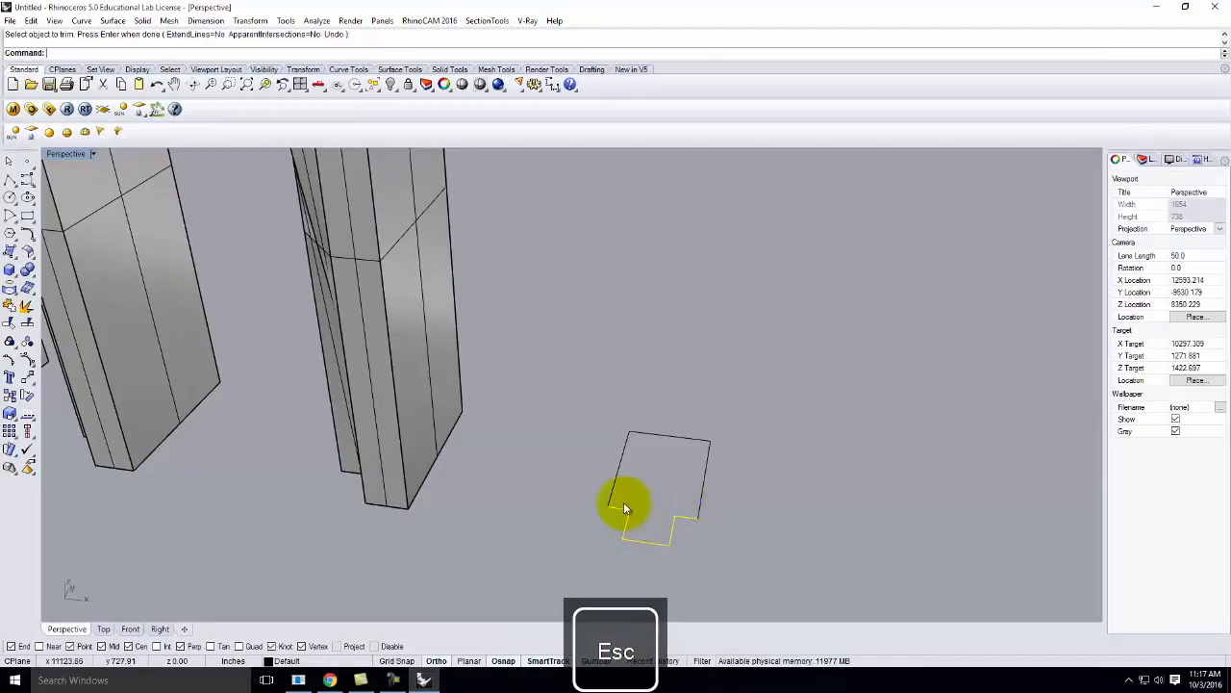
# Step: Explode the trimmed outline and delete its leftover short segment overlapping the start of the stepped polyline
pyautogui.click(617, 493)
pyautogui.press('Escape')
pyautogui.click(616, 492)
pyautogui.write('Exp')
pyautogui.press('Return')
pyautogui.moveTo(582, 493); pyautogui.dragTo(656, 525)
pyautogui.press('Delete')
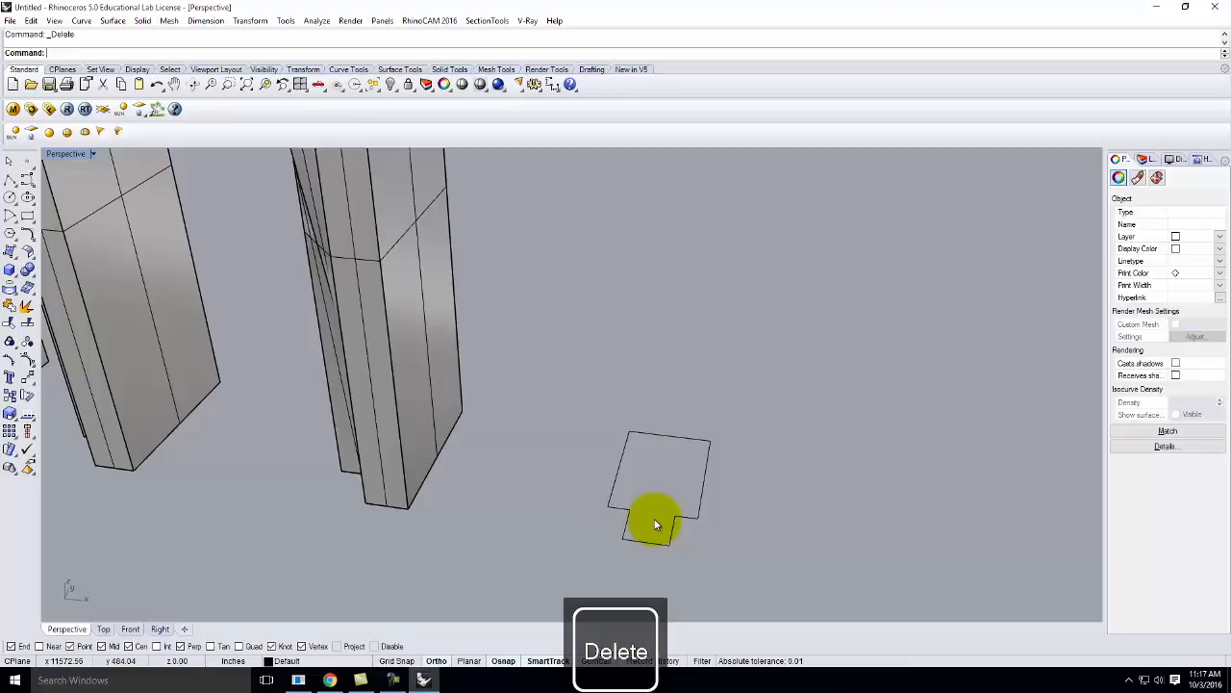
pyautogui.press('Escape')
# Step: Mirror the stepped polyline onto the outline's far end, about the X-direction line through the midpoint of the neighbouring tower's base edge
pyautogui.moveTo(680, 565); pyautogui.dragTo(622, 500)
pyautogui.write('mirror')
pyautogui.press('Return')
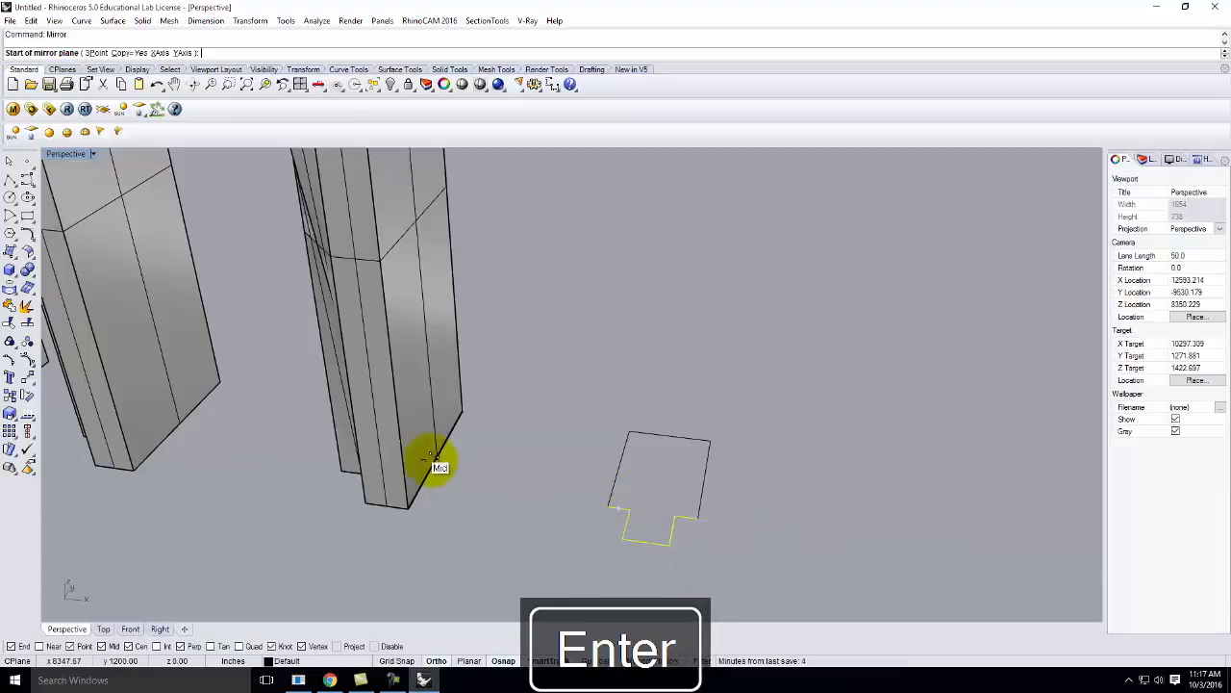
pyautogui.click(438, 456)
pyautogui.click(517, 470)
pyautogui.press('Return')
pyautogui.press('Escape')
pyautogui.click(697, 463)
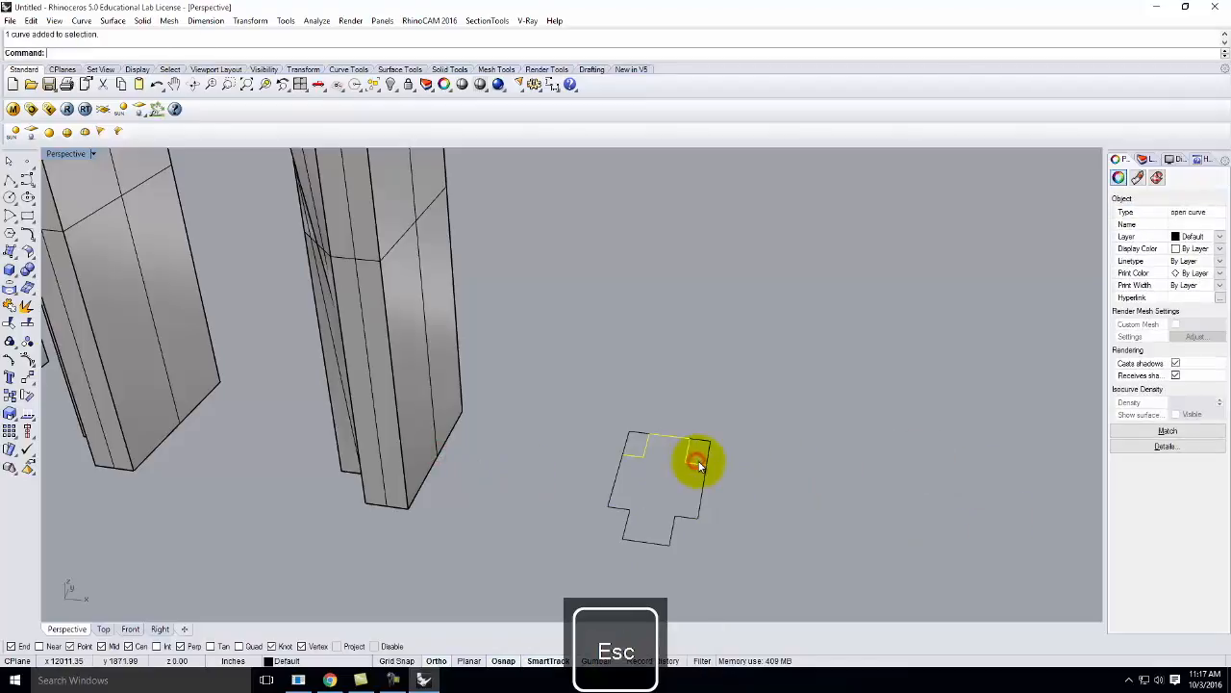
pyautogui.write('om')
pyautogui.press('Return')
pyautogui.click(718, 446)
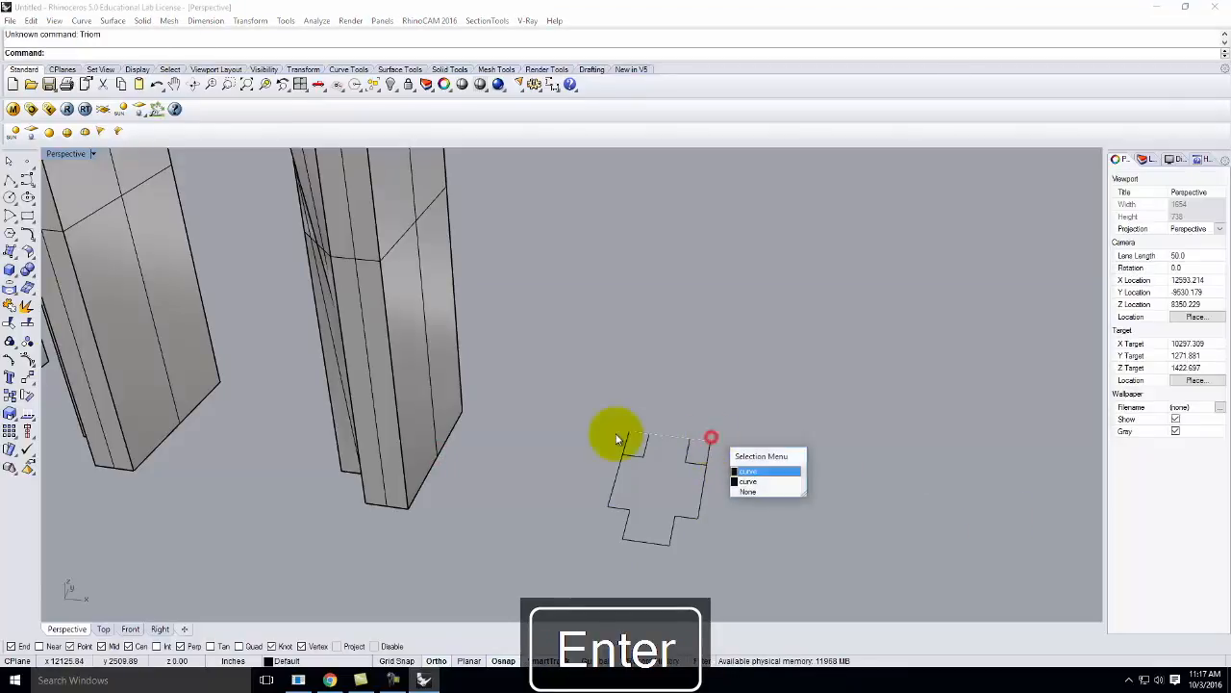
pyautogui.click(749, 481)
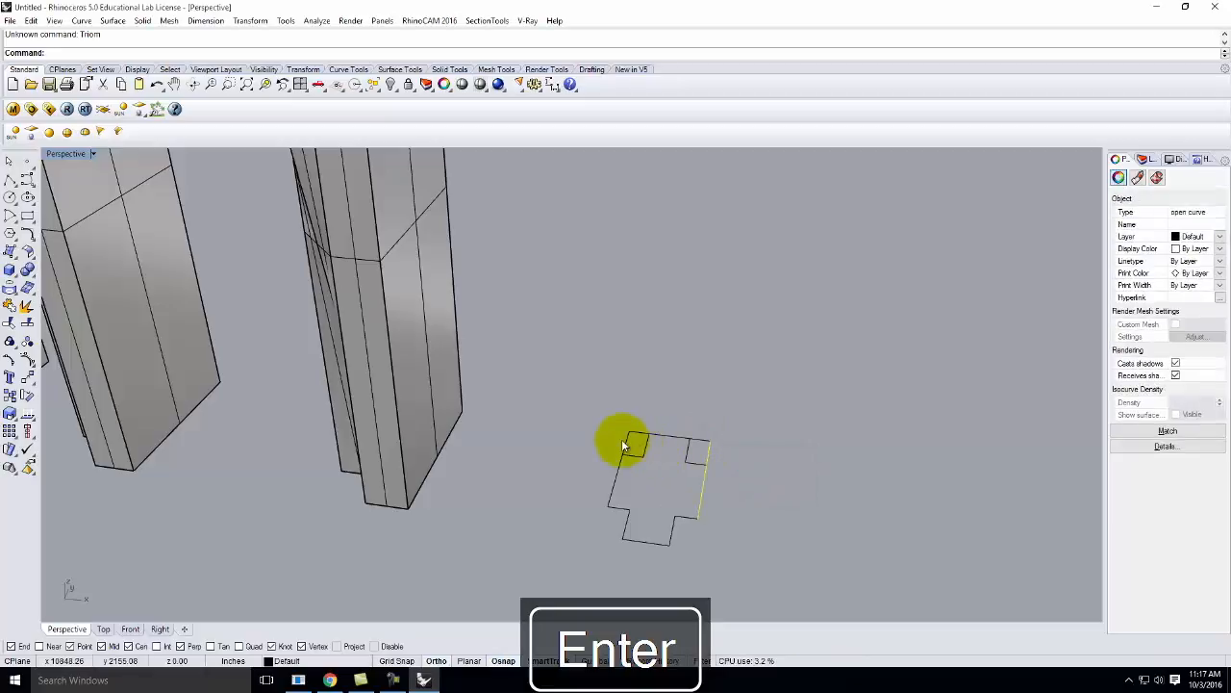
pyautogui.press('Escape')
# Step: Trim the outline's two side edges back to the mirrored polyline and delete the leftover straight end edge, leaving a cross shape
pyautogui.click(645, 452)
pyautogui.write('Trim')
pyautogui.press('Return')
pyautogui.click(623, 448)
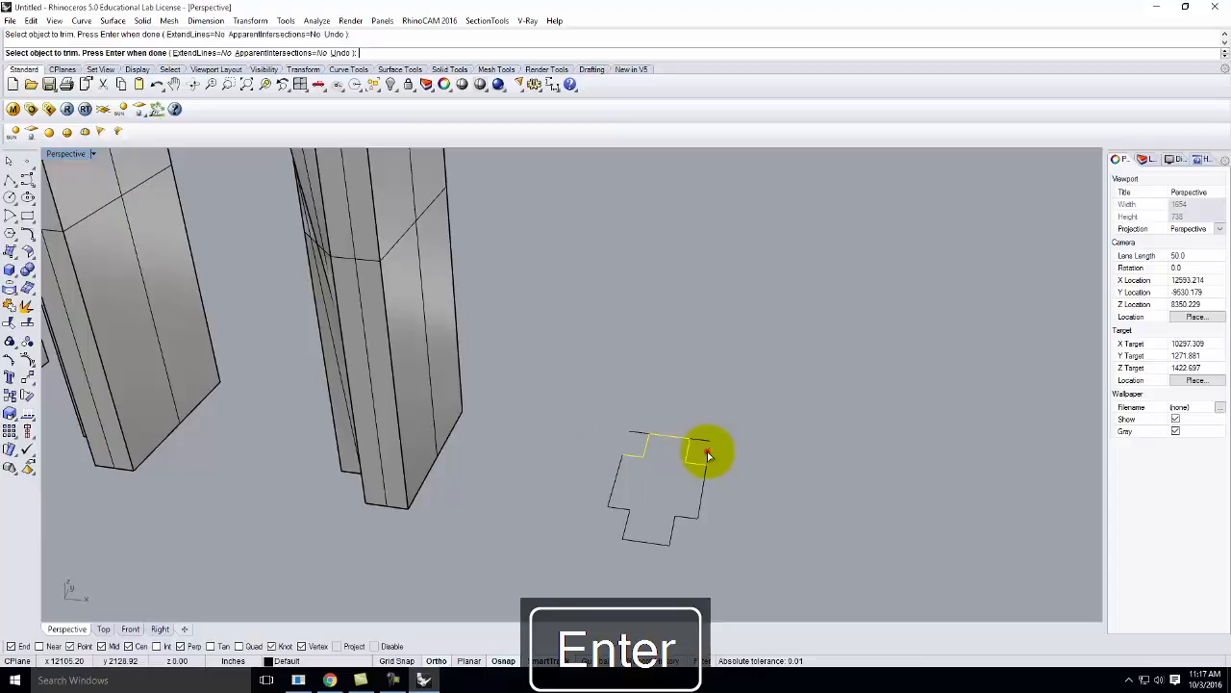
pyautogui.click(710, 450)
pyautogui.press('Escape')
pyautogui.click(703, 443)
pyautogui.press('Delete')
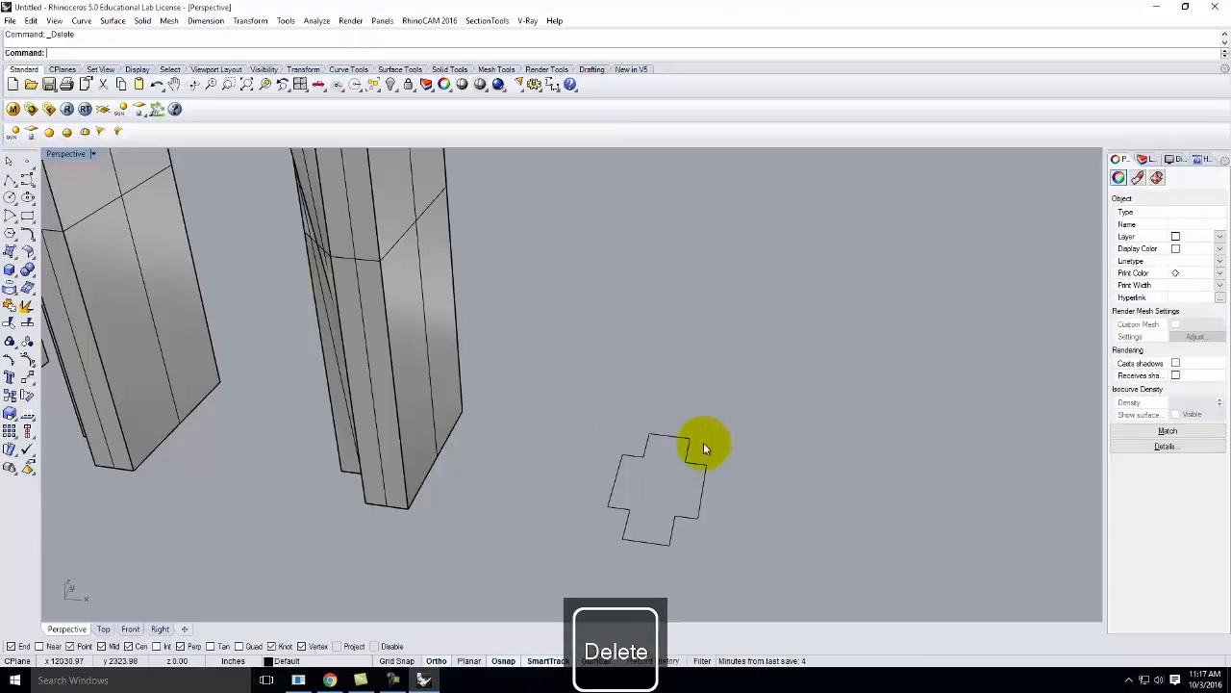
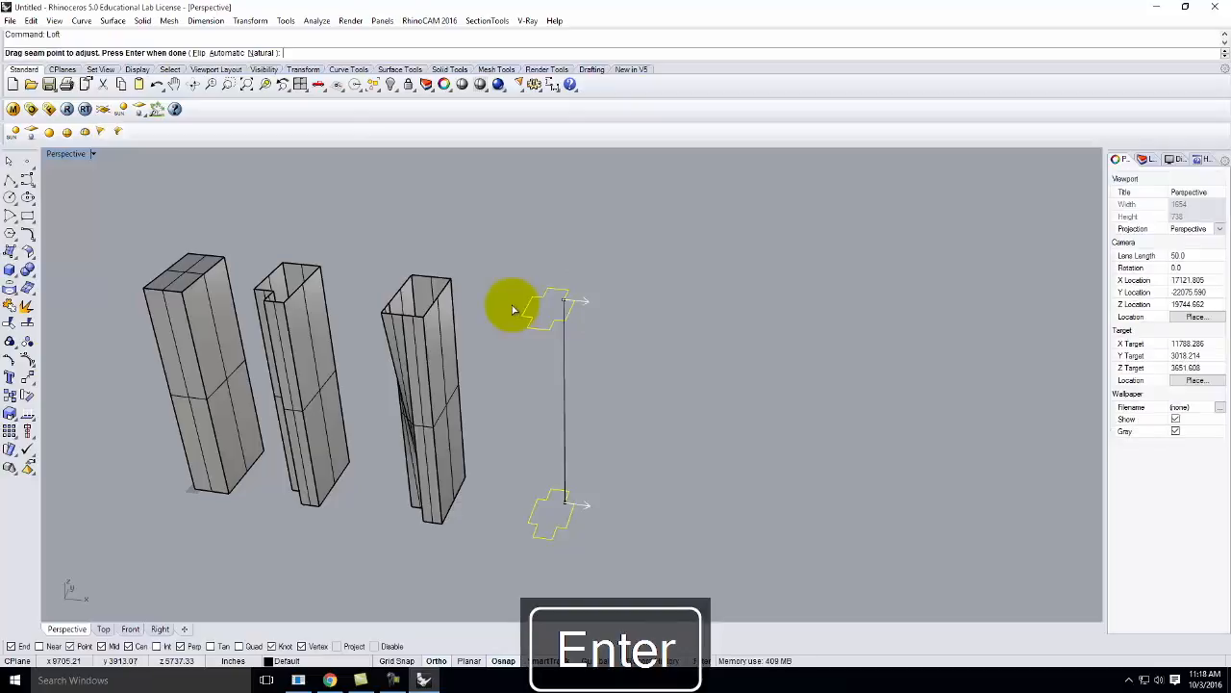
# Step: Loft between the bottom and top cross-shaped outlines with the default seam and options, and clear the selection
pyautogui.press('Return')
pyautogui.press('Return')
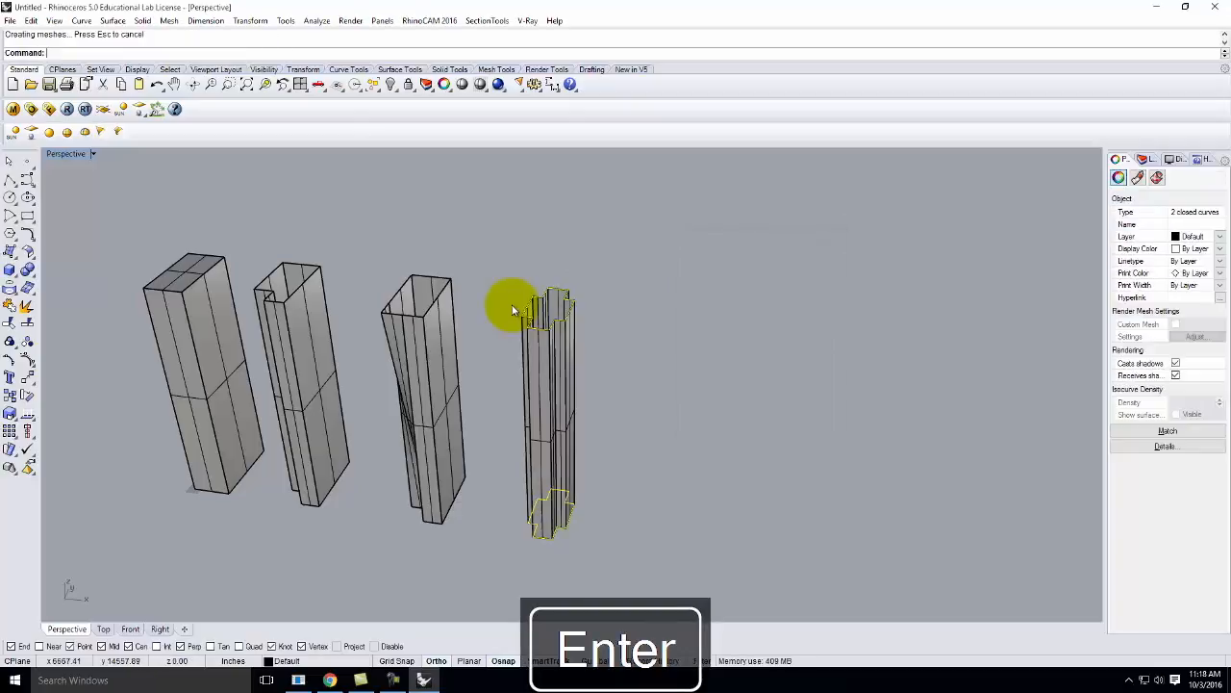
pyautogui.click(627, 320)
pyautogui.moveTo(665, 358); pyautogui.dragTo(705, 387, button='right')
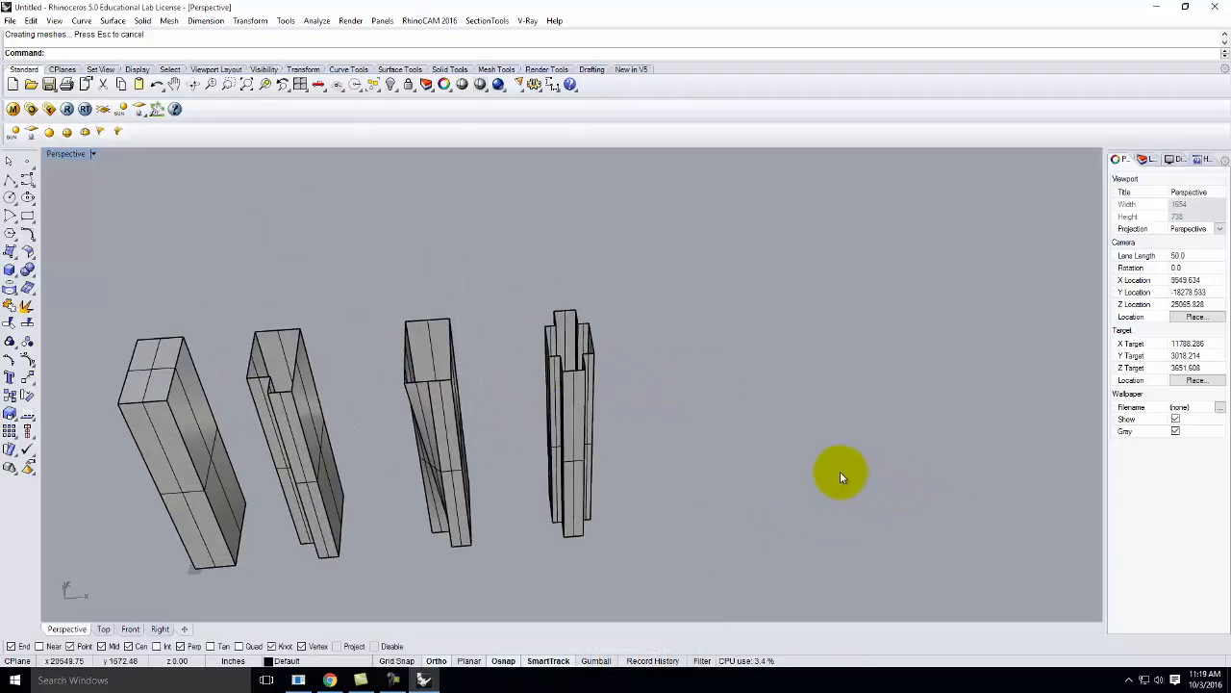
pyautogui.moveTo(547, 346); pyautogui.dragTo(531, 409, button='right')
pyautogui.rightClick(531, 406)
pyautogui.scroll(6, 506, 397)
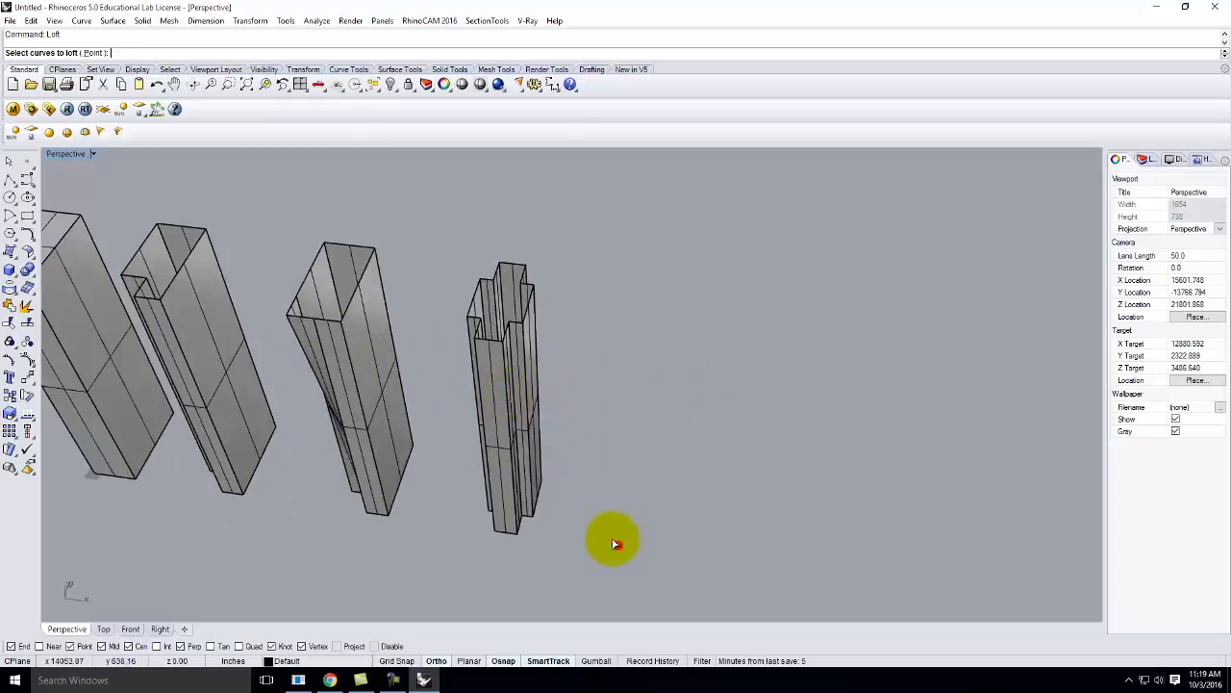
pyautogui.click(619, 547)
pyautogui.moveTo(624, 500); pyautogui.dragTo(498, 409)
pyautogui.click(509, 406)
pyautogui.press('Escape')
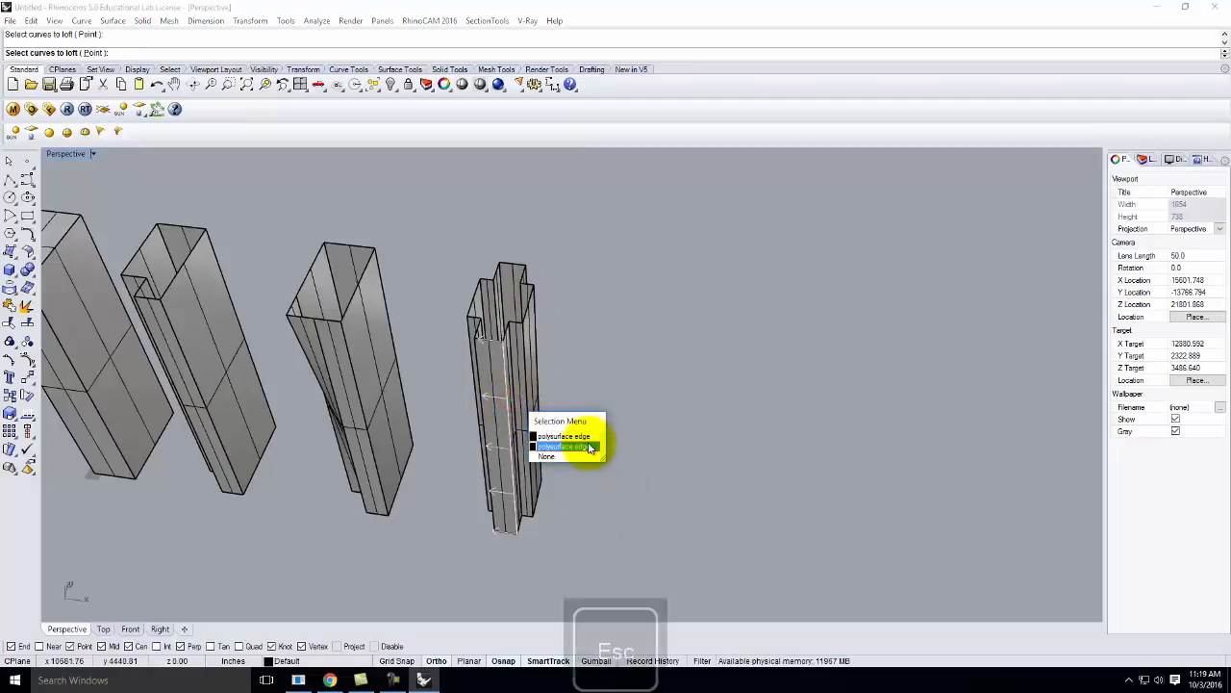
pyautogui.press('Escape')
# Step: Copy the cross-shaped tower skin to the empty ground beside it, and clear the selection
pyautogui.click(535, 364)
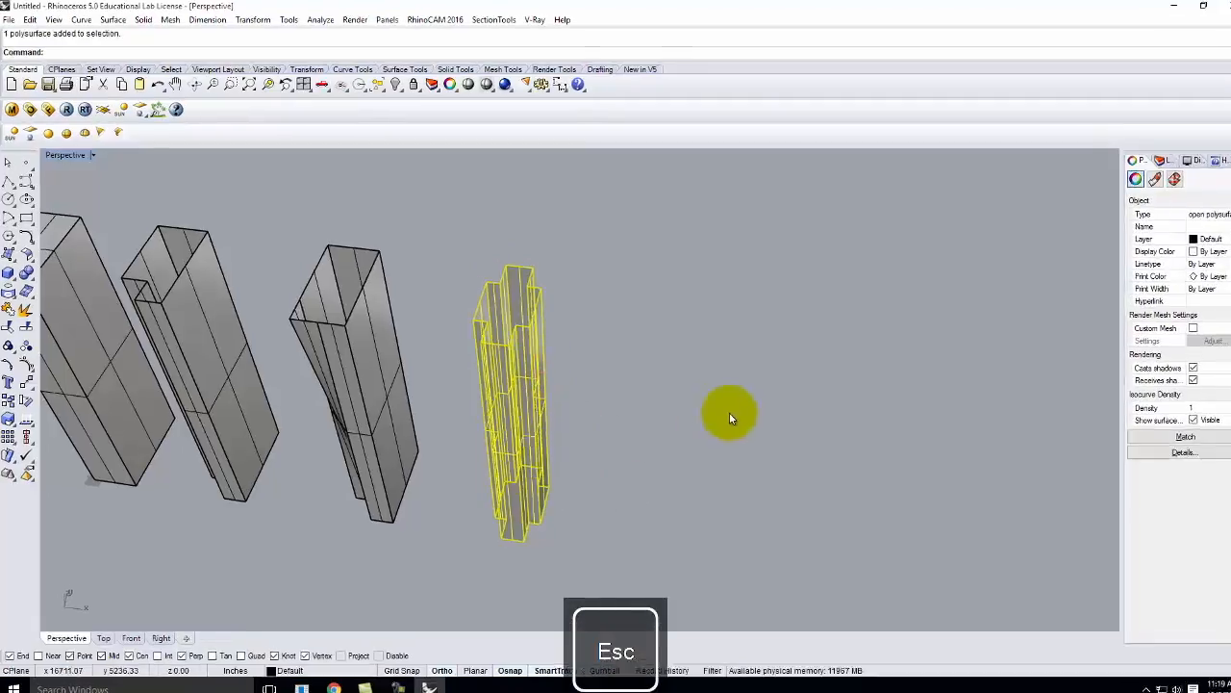
pyautogui.write('copy')
pyautogui.press('Return')
pyautogui.click(643, 400)
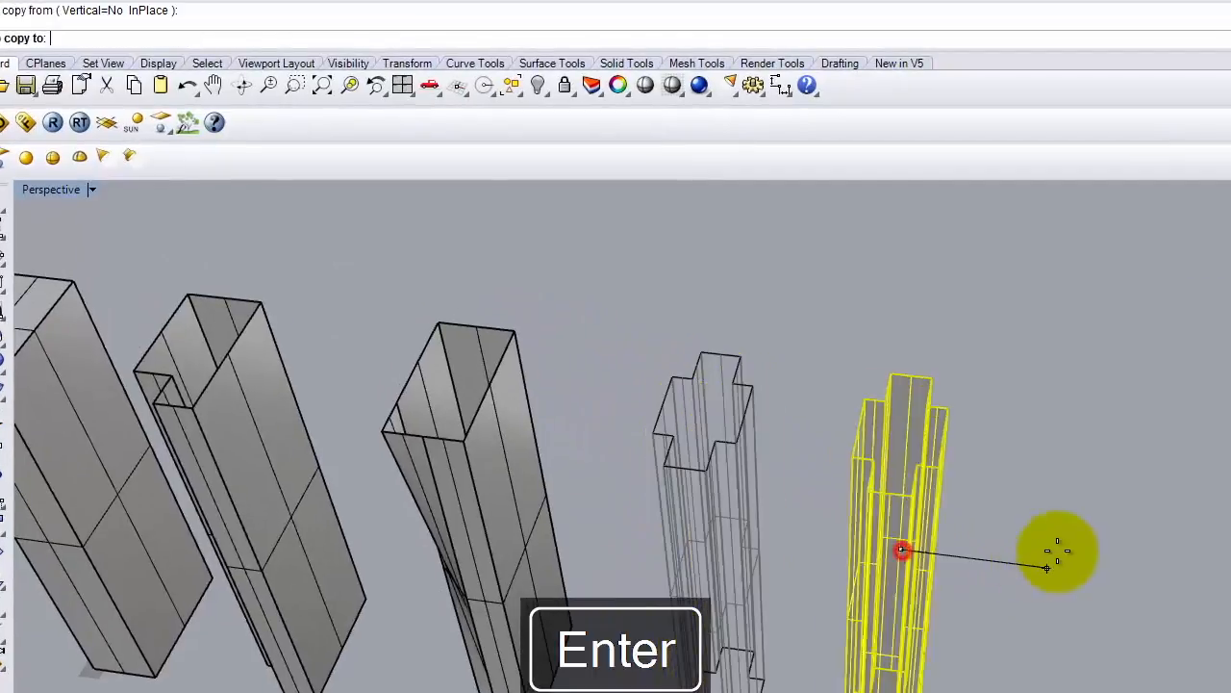
pyautogui.click(1127, 564)
pyautogui.press('Escape')
# Step: Start Cage Edit on the copied cross-shaped tower, using its bounding box in World coordinates as the control object
pyautogui.moveTo(1114, 584); pyautogui.dragTo(1022, 493, button='right')
pyautogui.moveTo(916, 394); pyautogui.dragTo(1005, 424, button='right')
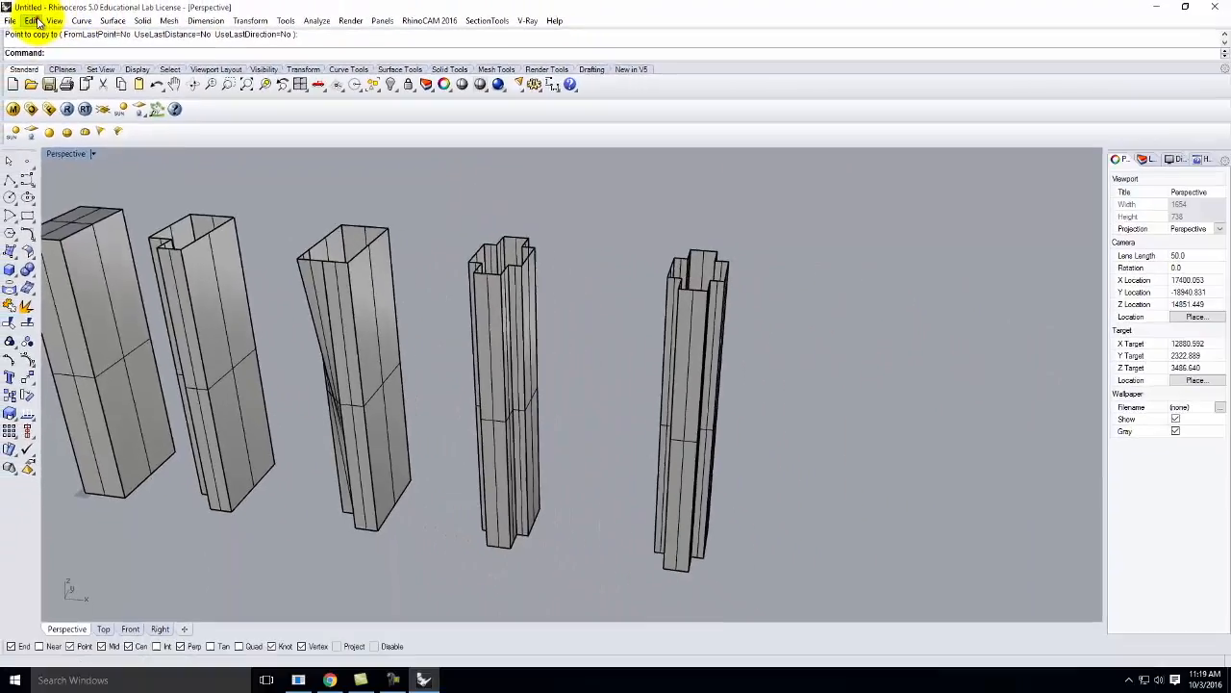
pyautogui.click(33, 20)
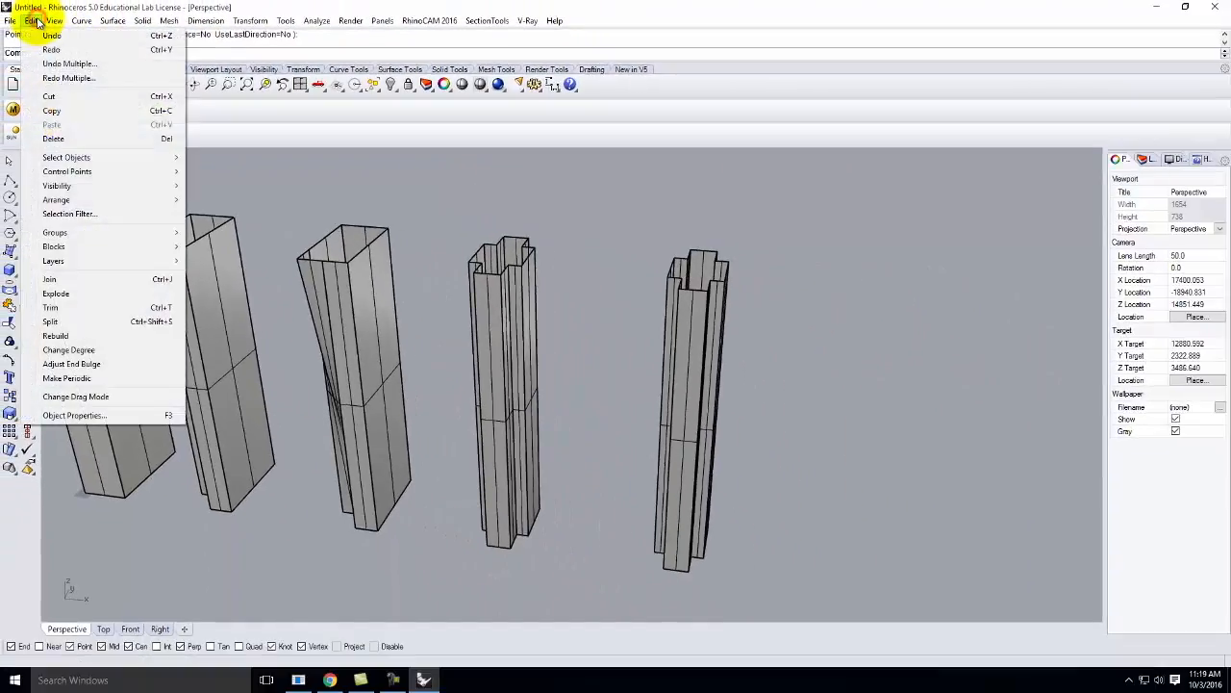
pyautogui.moveTo(269, 27)
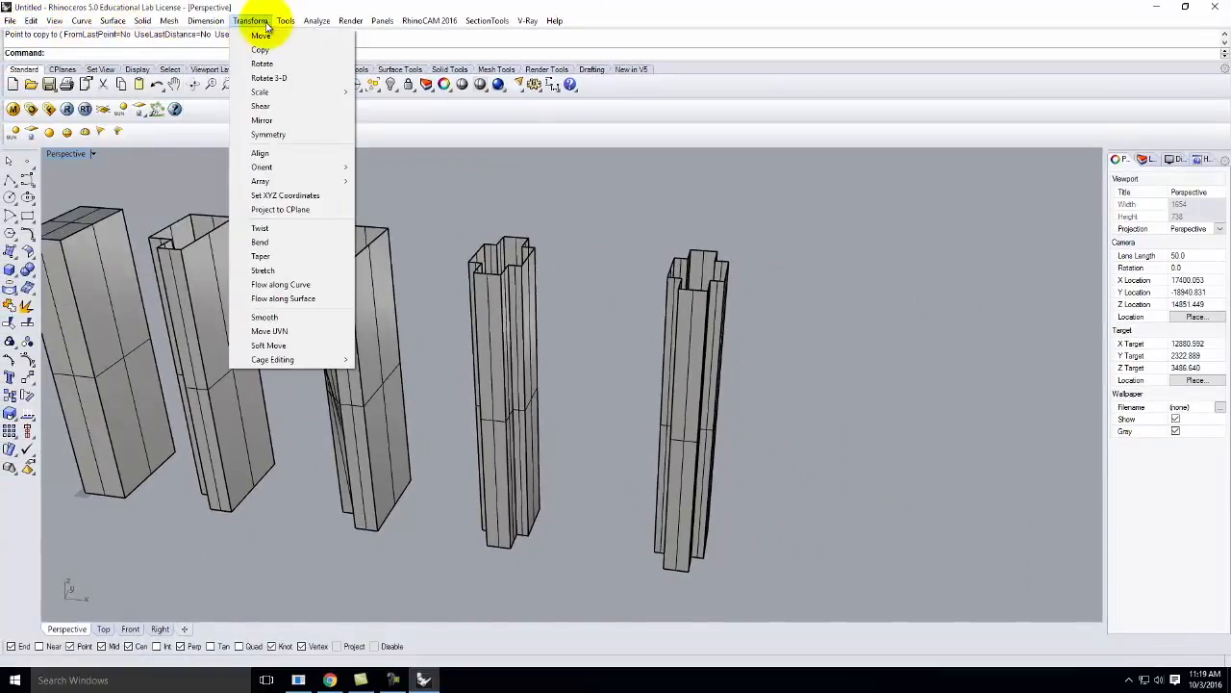
pyautogui.moveTo(289, 360)
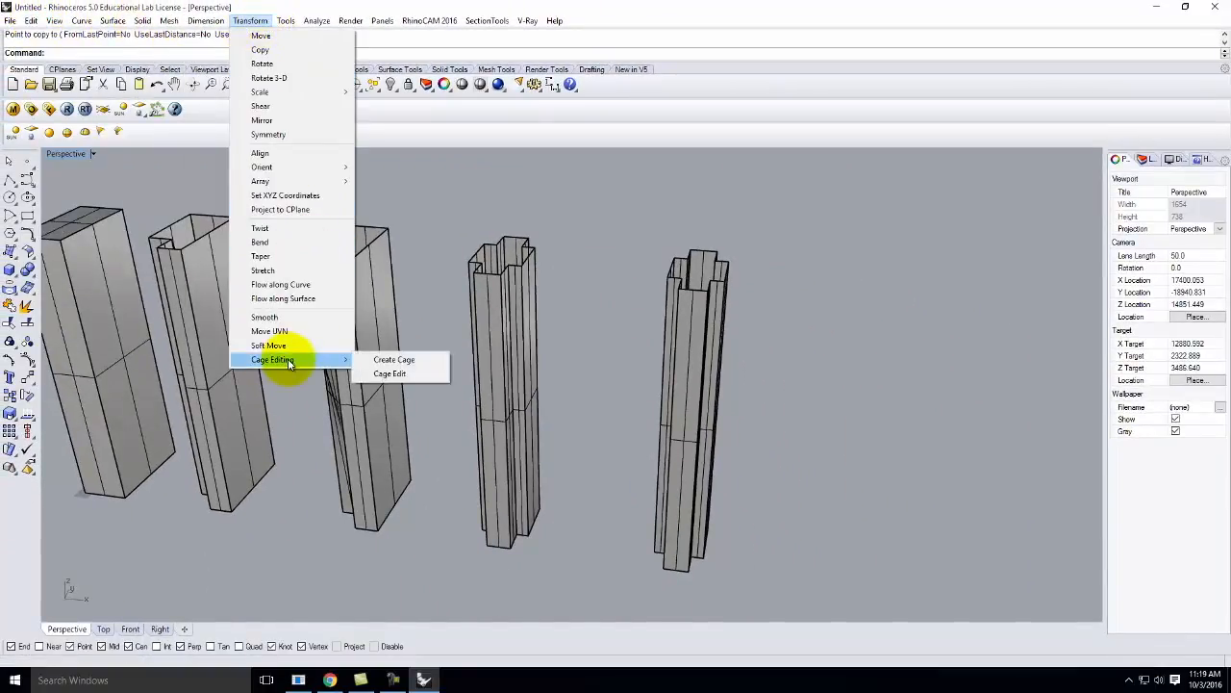
pyautogui.click(411, 375)
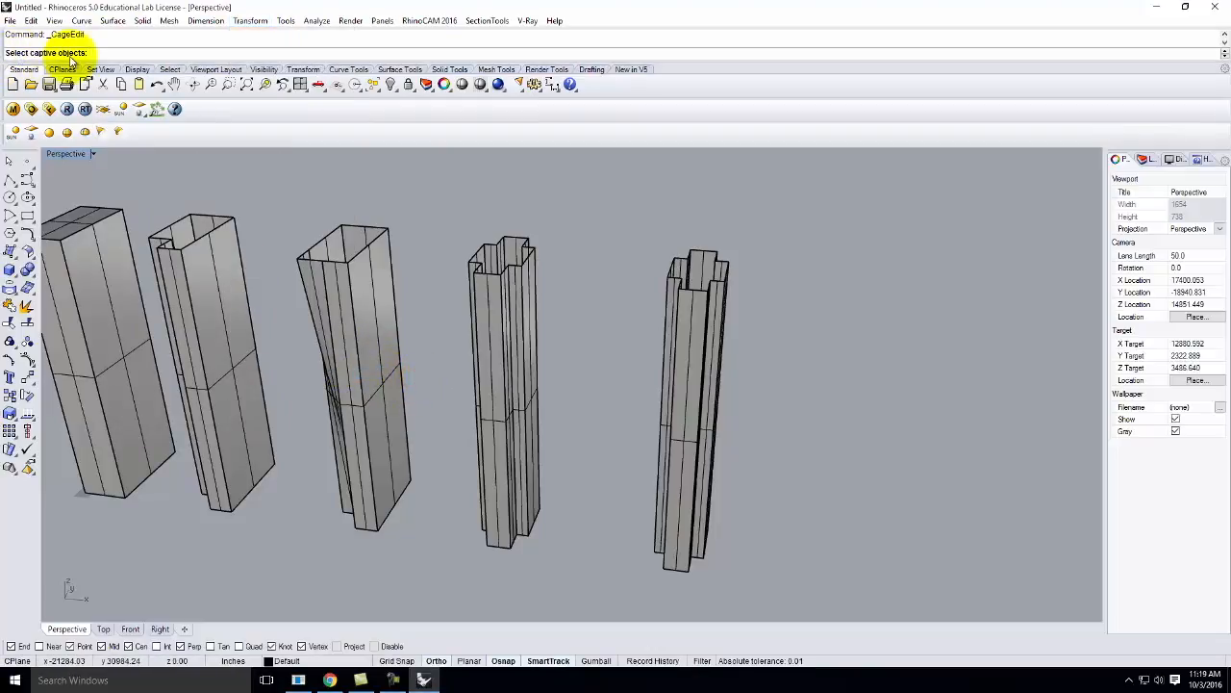
pyautogui.click(689, 362)
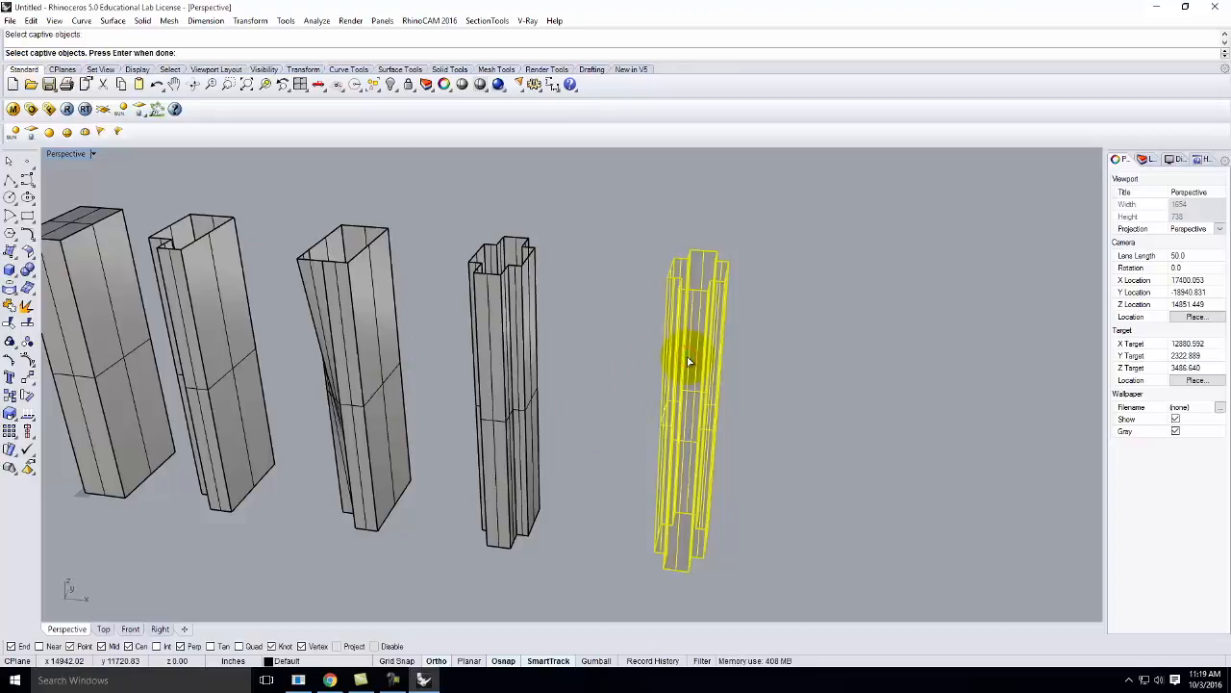
pyautogui.press('Return')
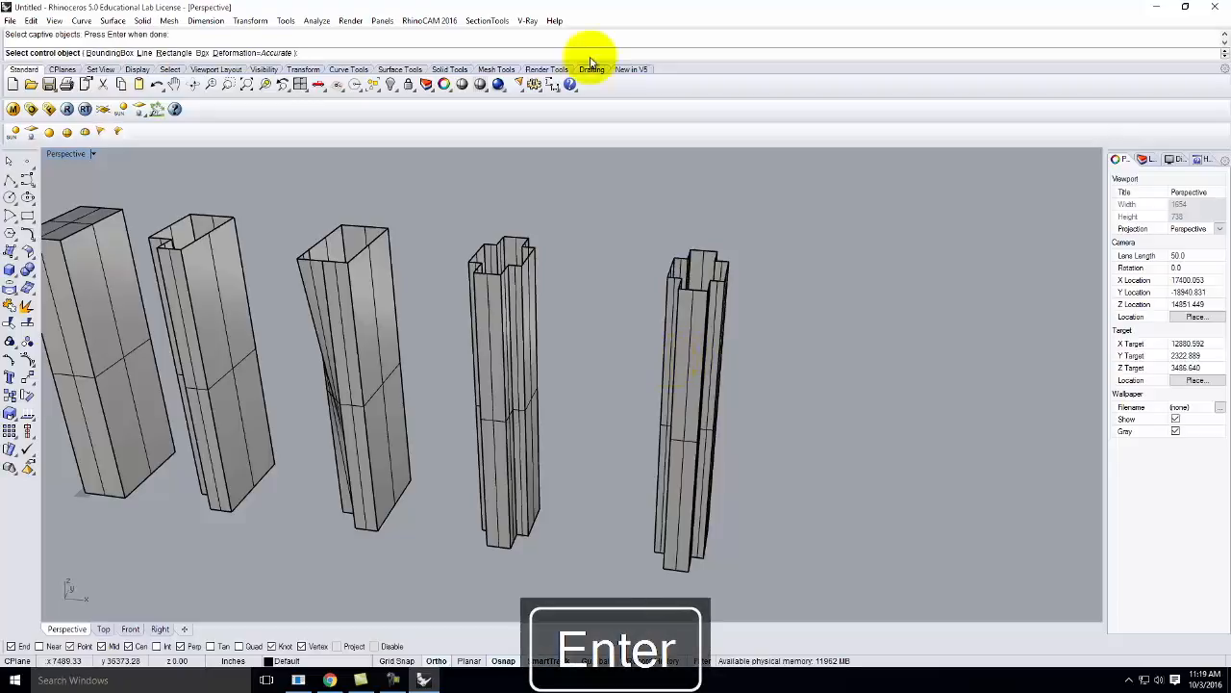
pyautogui.click(115, 54)
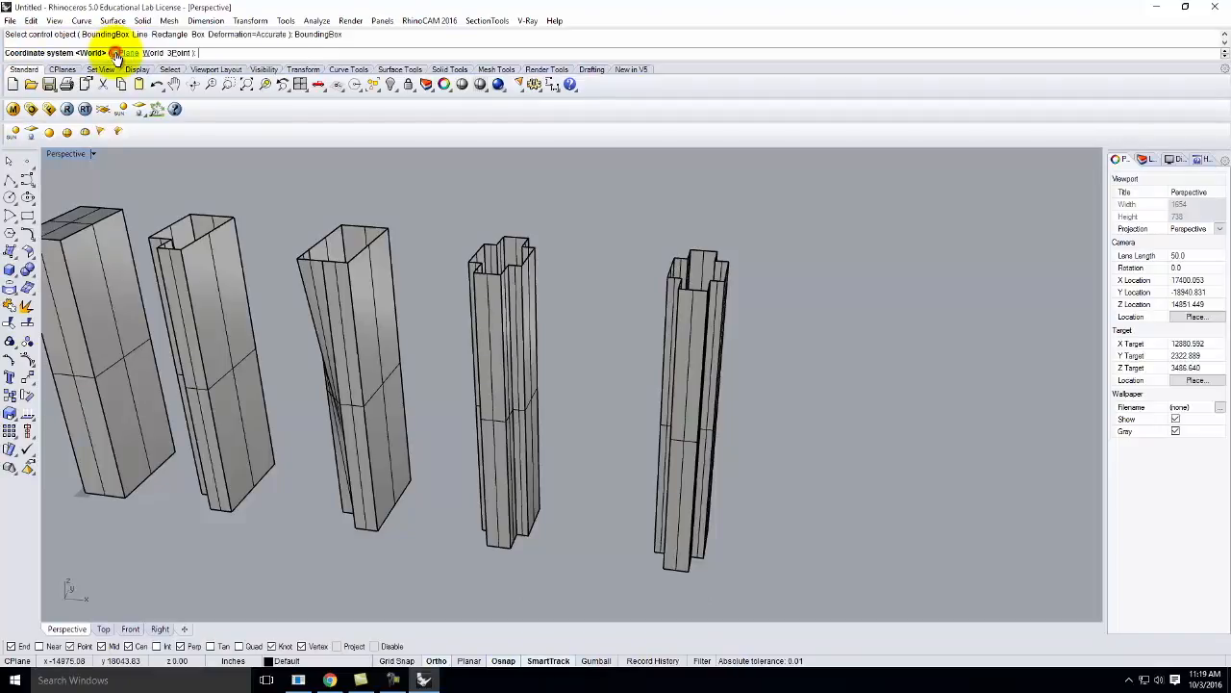
pyautogui.click(156, 53)
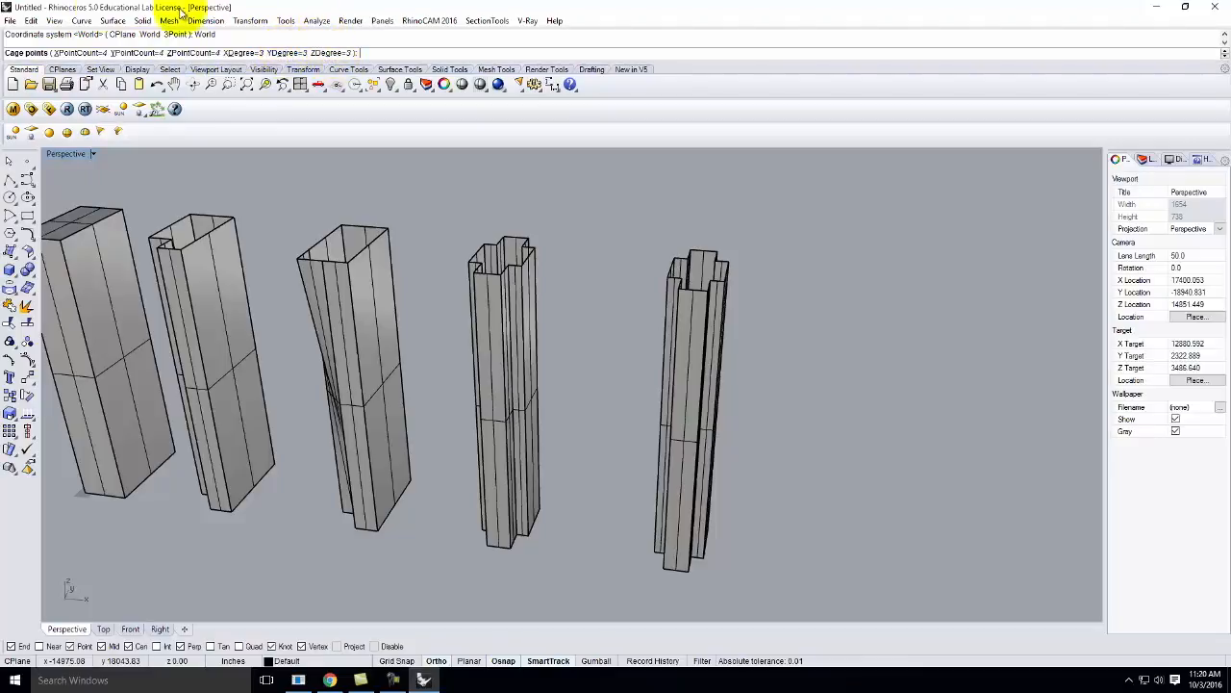
# Step: Set the cage's X, Y and Z point counts to 2 and apply the cage to the Global region
pyautogui.click(68, 54)
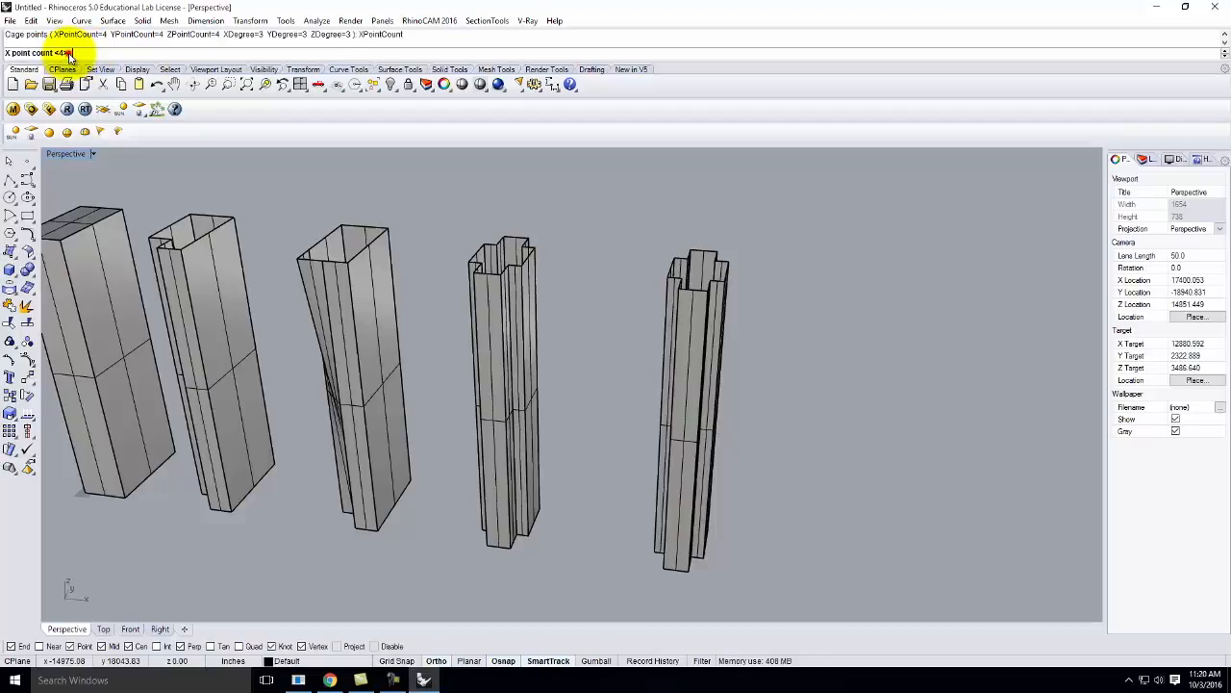
pyautogui.press('Return')
pyautogui.click(133, 54)
pyautogui.write('2')
pyautogui.press('Return')
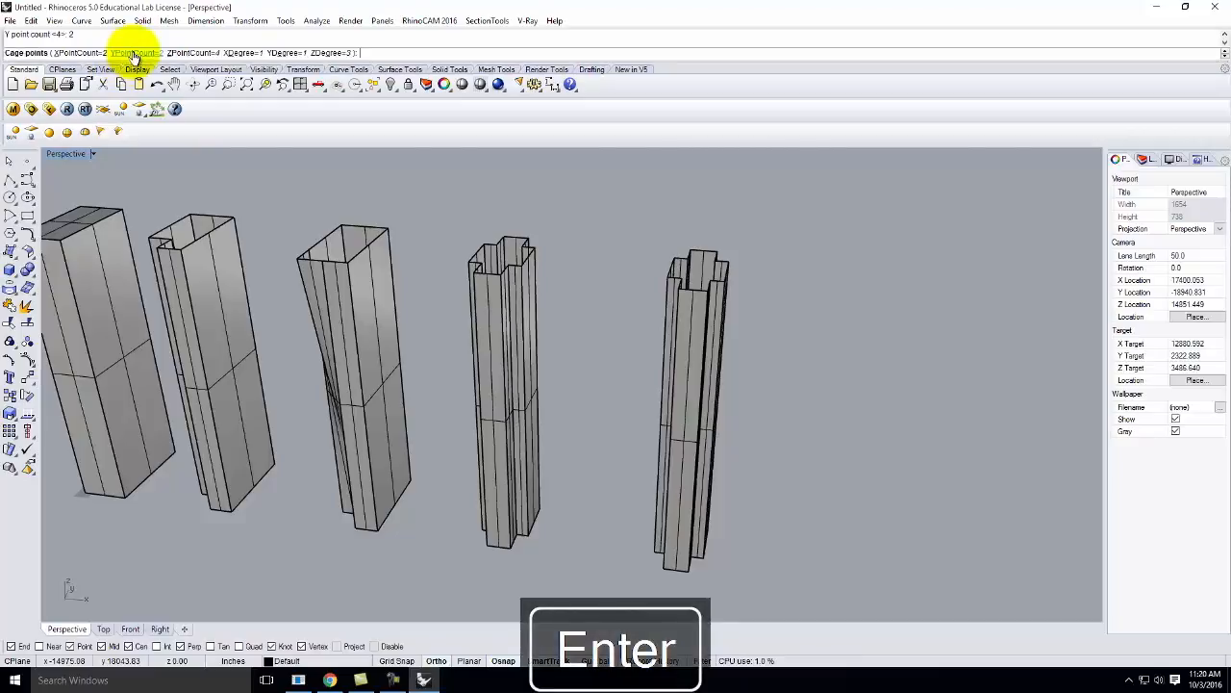
pyautogui.click(175, 54)
pyautogui.write('2')
pyautogui.press('Return')
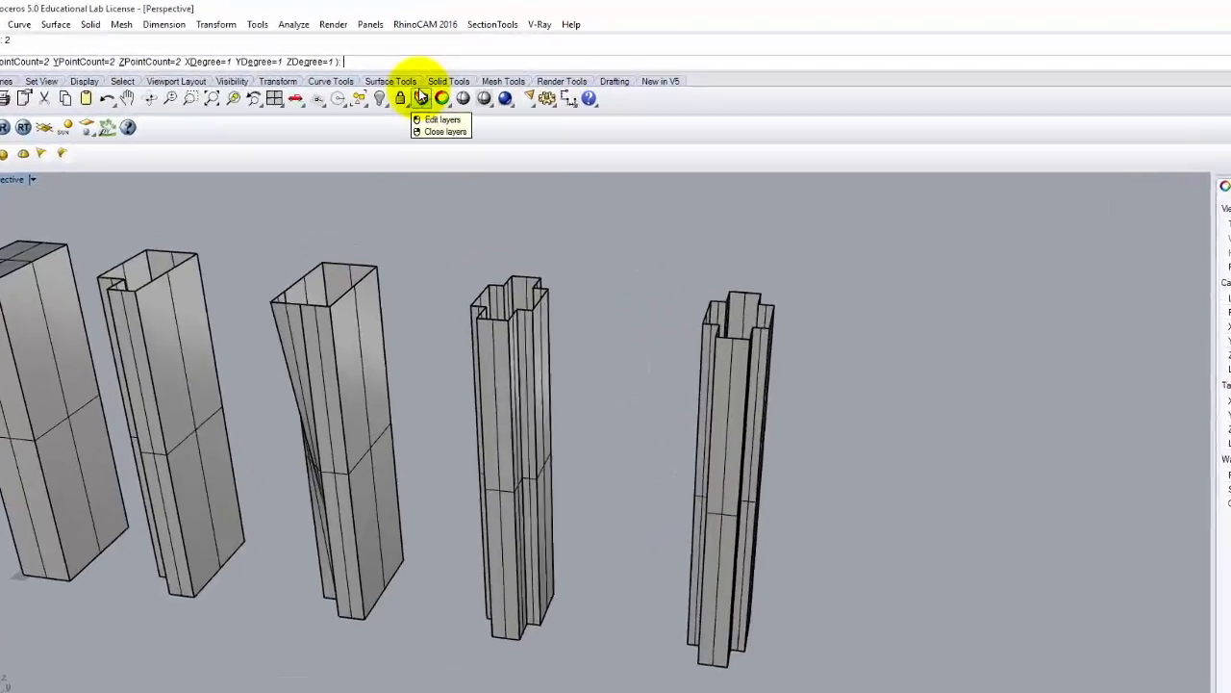
pyautogui.press('Return')
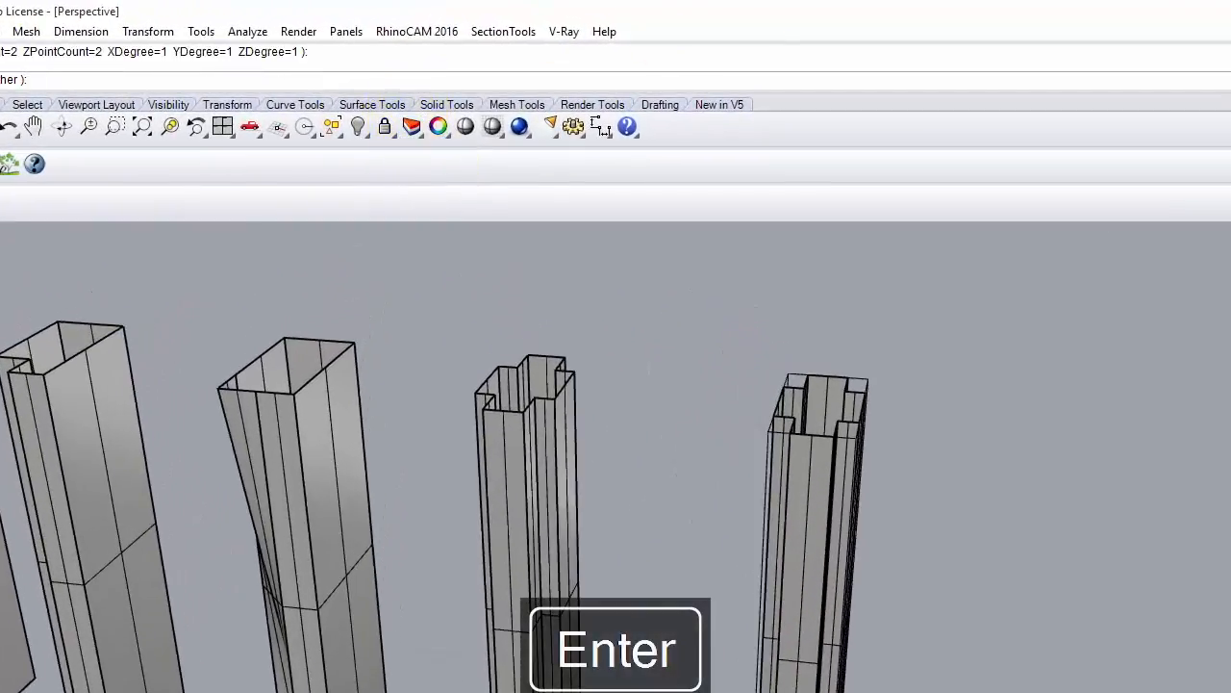
pyautogui.click(0, 80)
pyautogui.moveTo(964, 416); pyautogui.dragTo(1026, 402, button='right')
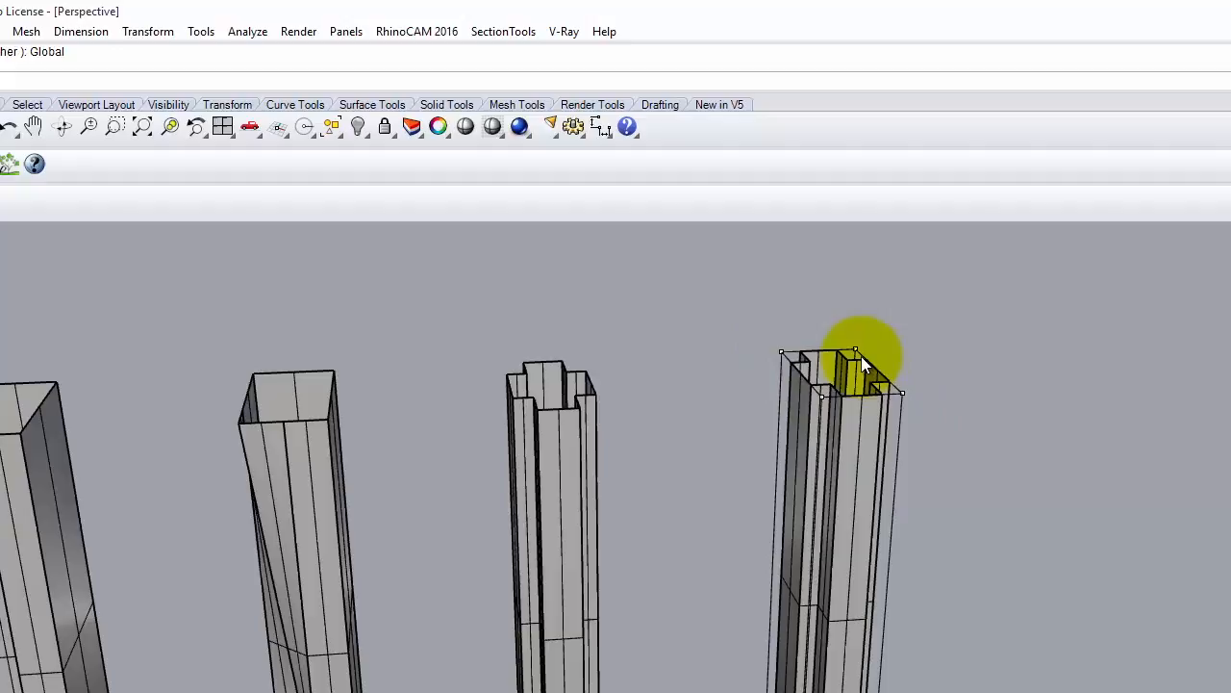
# Step: Rotate the tower's top cage points 15 degrees about their far corner point to twist the skin, and clear the selection
pyautogui.moveTo(873, 352); pyautogui.dragTo(864, 382, button='right')
pyautogui.moveTo(723, 338); pyautogui.dragTo(962, 535)
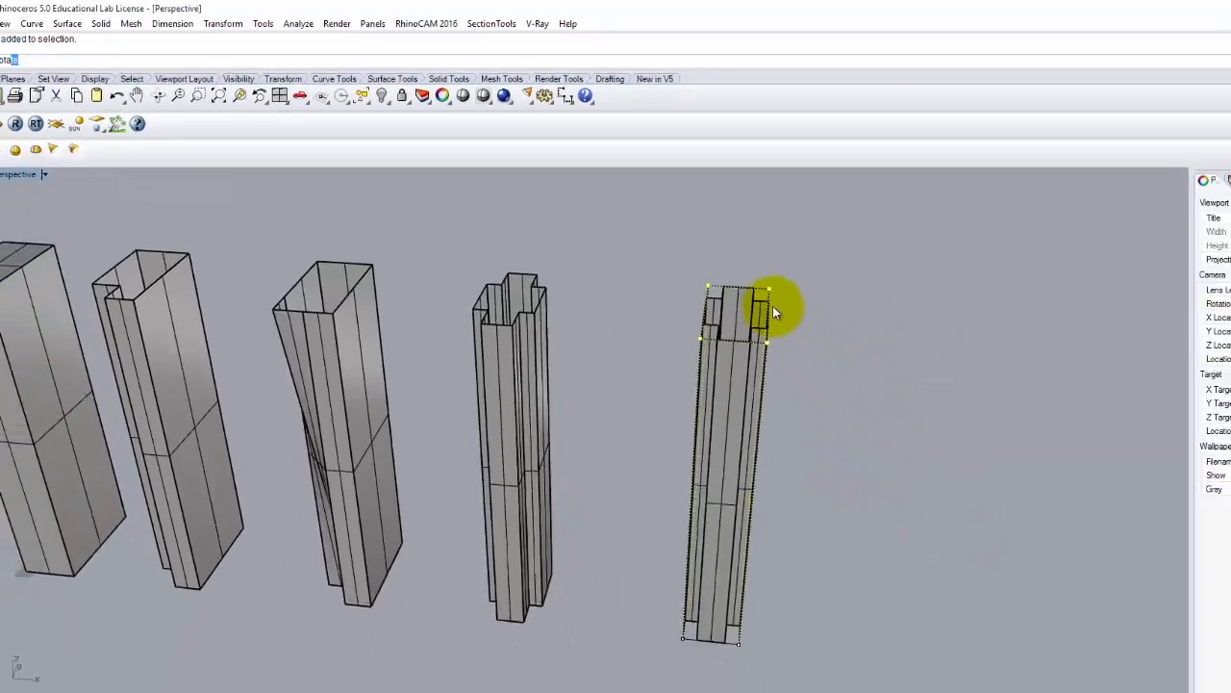
pyautogui.press('Return')
pyautogui.click(735, 255)
pyautogui.write('5')
pyautogui.press('Return')
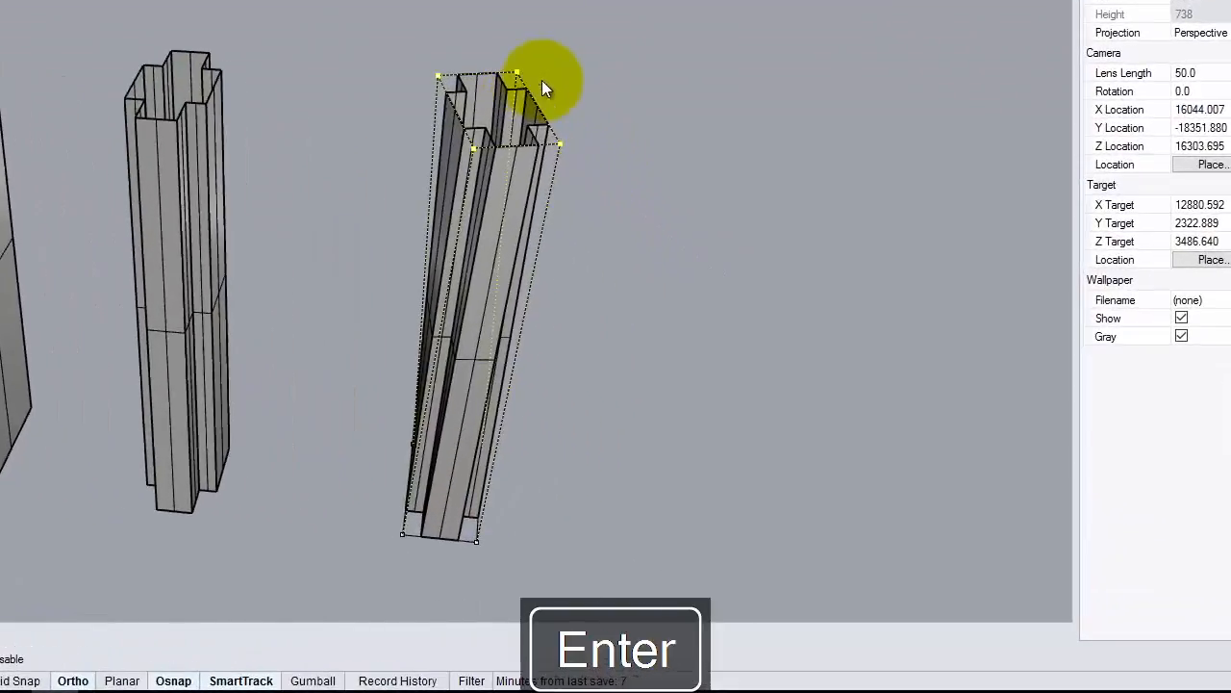
pyautogui.moveTo(624, 64); pyautogui.dragTo(509, 352, button='right')
pyautogui.scroll(3, 413, 388)
pyautogui.scroll(-5, 440, 356)
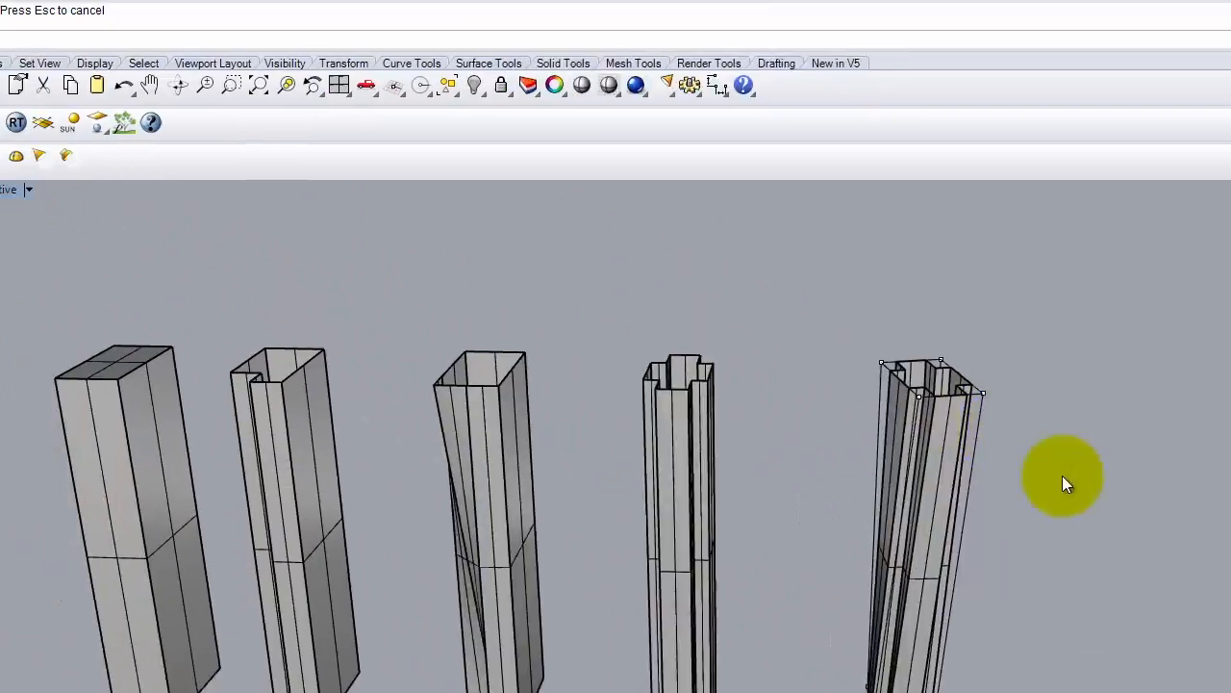
pyautogui.click(604, 215)
pyautogui.press('Return')
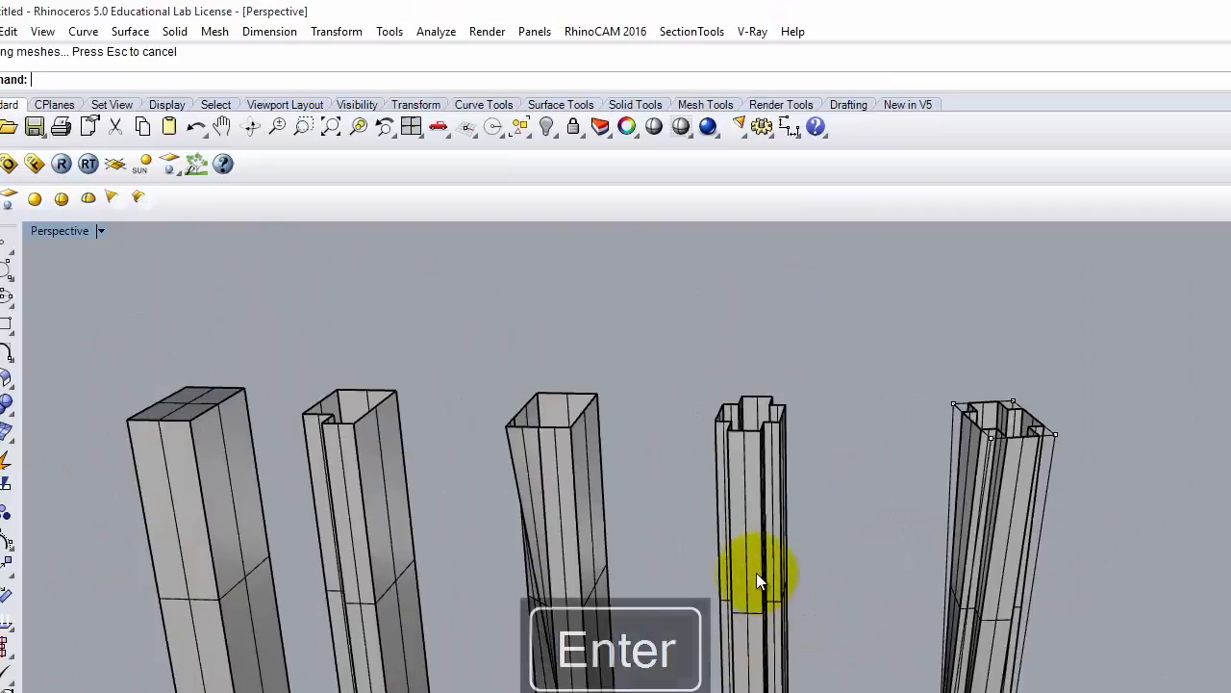
pyautogui.press('Escape')
# Step: Copy the original cross-shaped tower to the empty ground beyond the twisted tower, and clear the selection
pyautogui.click(757, 572)
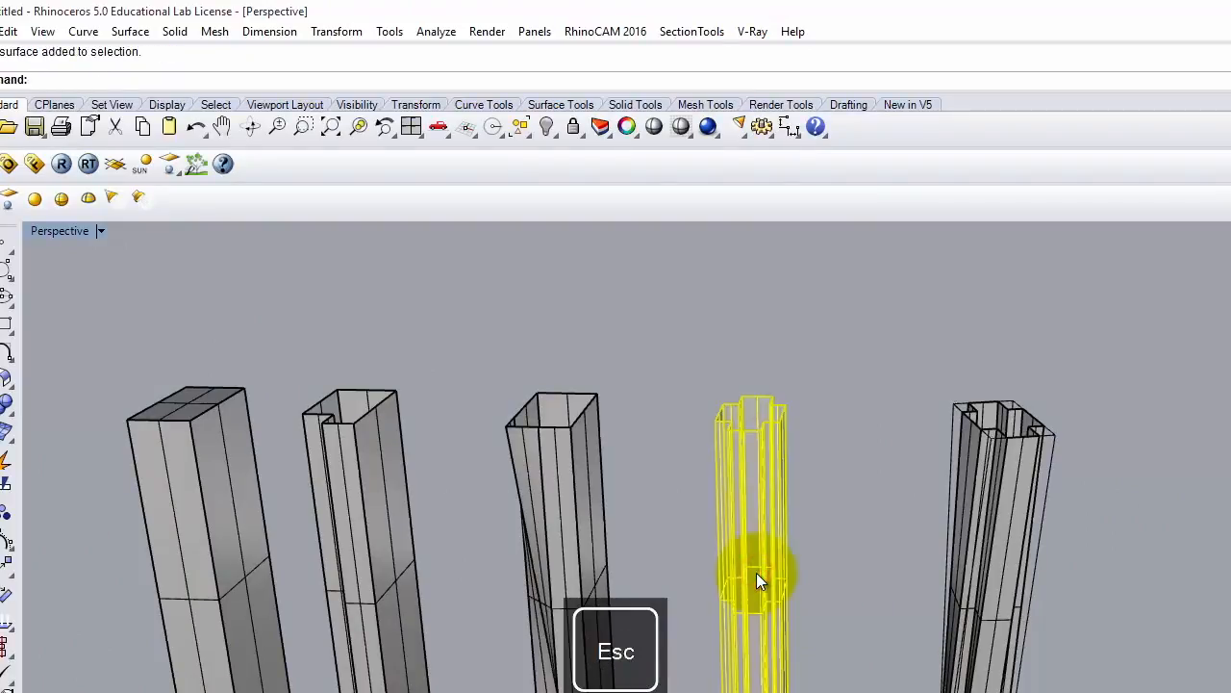
pyautogui.press('Return')
pyautogui.click(756, 575)
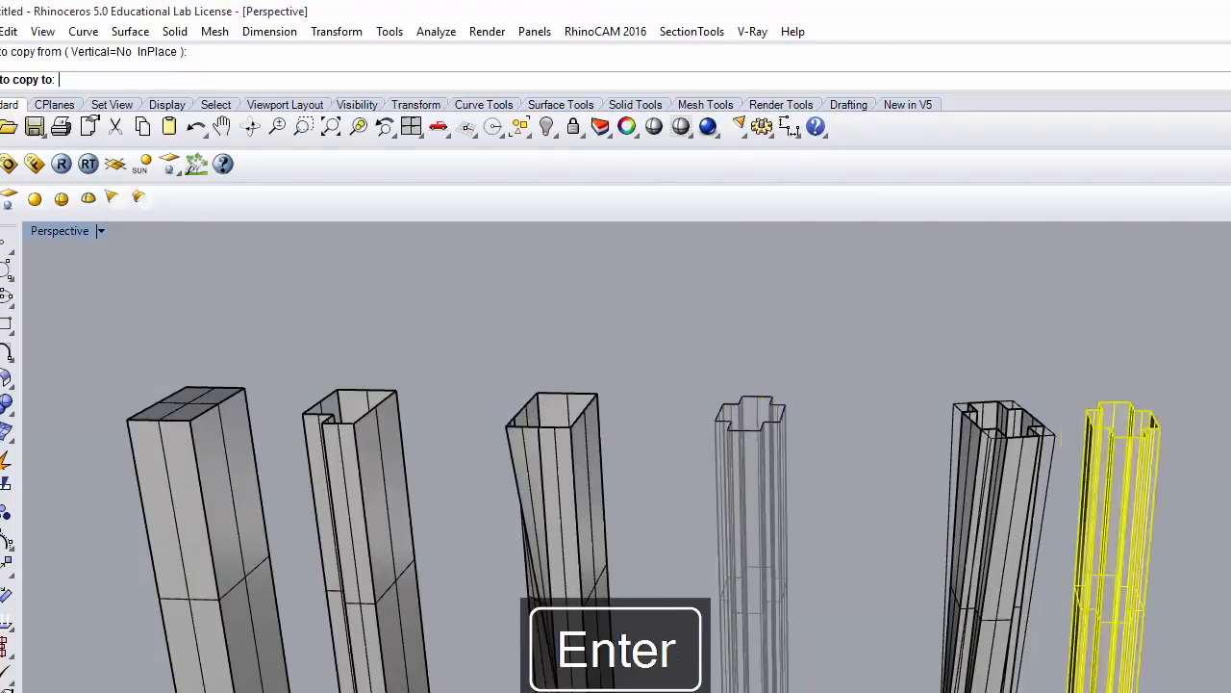
pyautogui.click(1195, 579)
pyautogui.press('Escape')
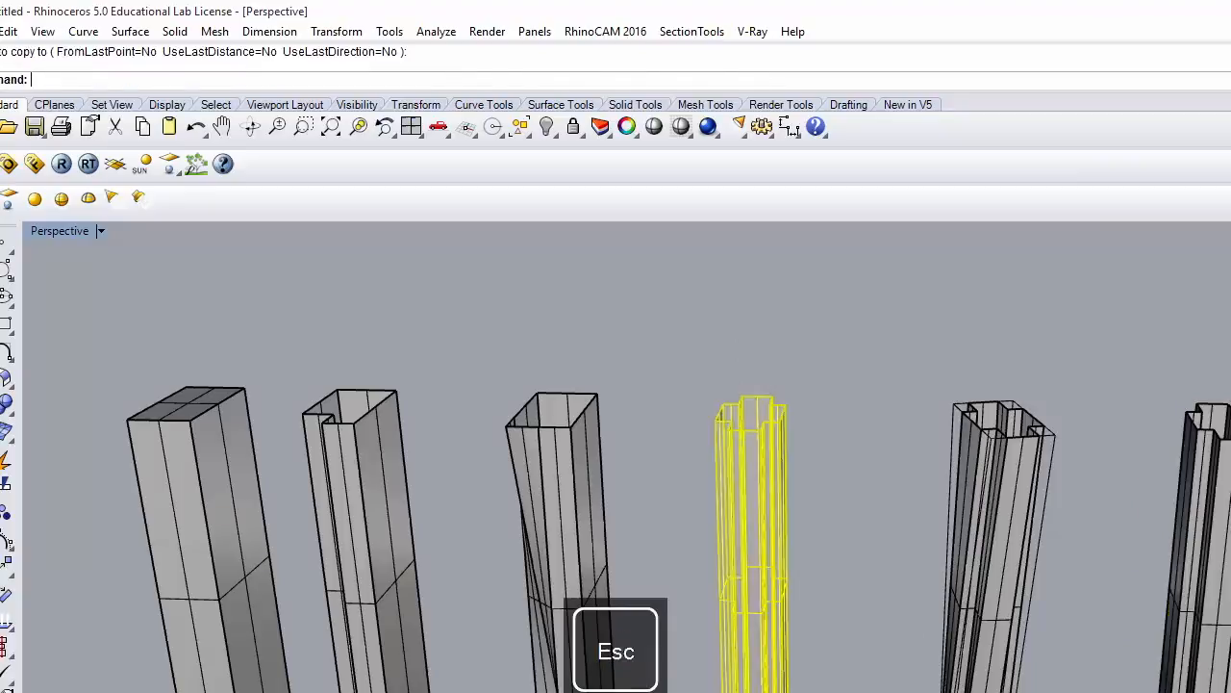
# Step: Start CageEdit on the newly copied cross-shaped tower, using its bounding box in World coordinates as the control object
pyautogui.click(1206, 484)
pyautogui.write('CageEdit')
pyautogui.press('Return')
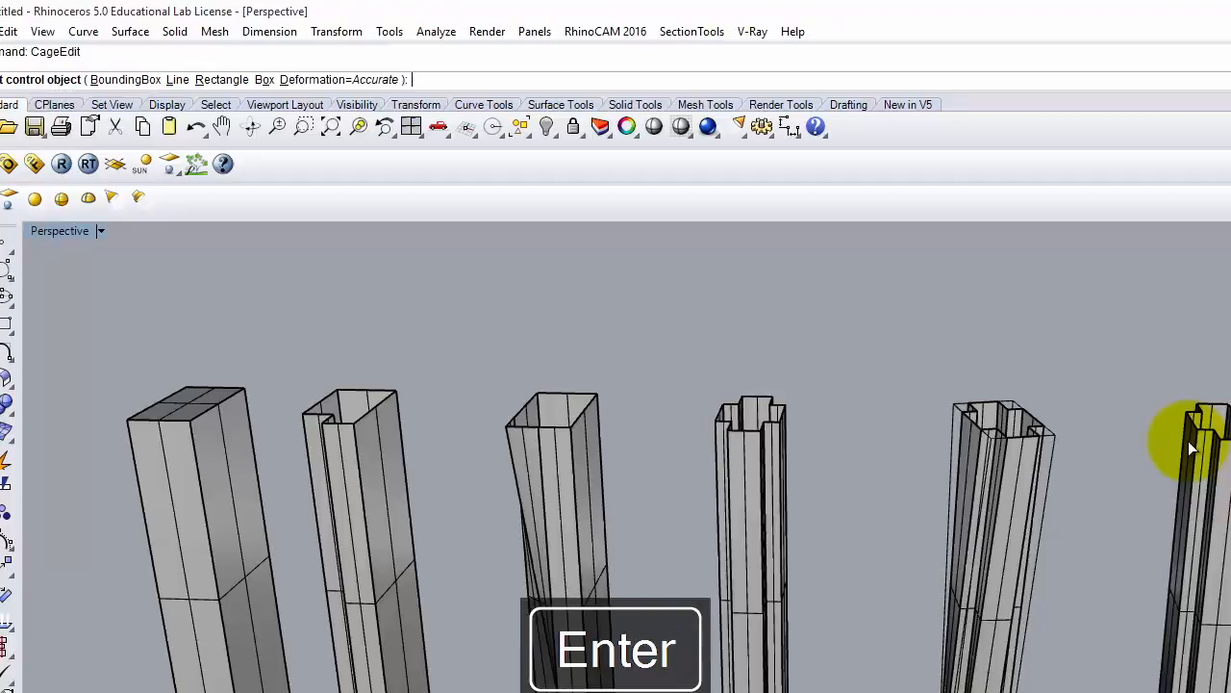
pyautogui.click(129, 80)
pyautogui.click(192, 79)
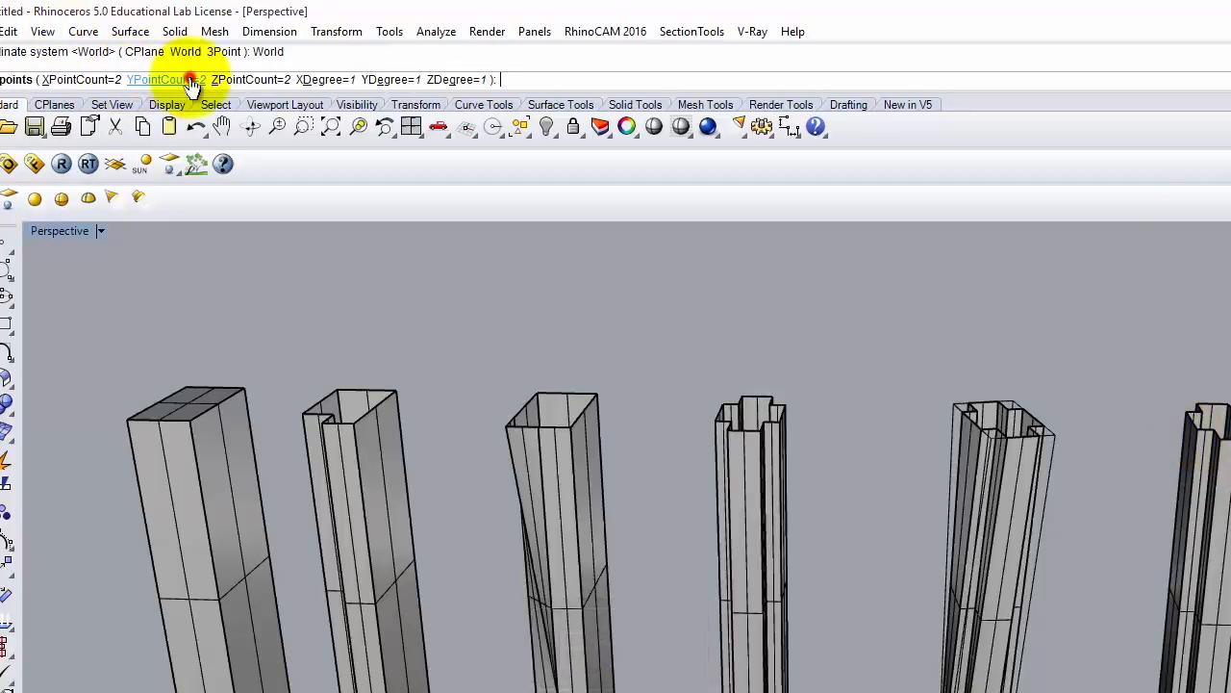
# Step: Set the new cage's X, Y and Z point counts to 3
pyautogui.click(86, 79)
pyautogui.write('3')
pyautogui.press('Return')
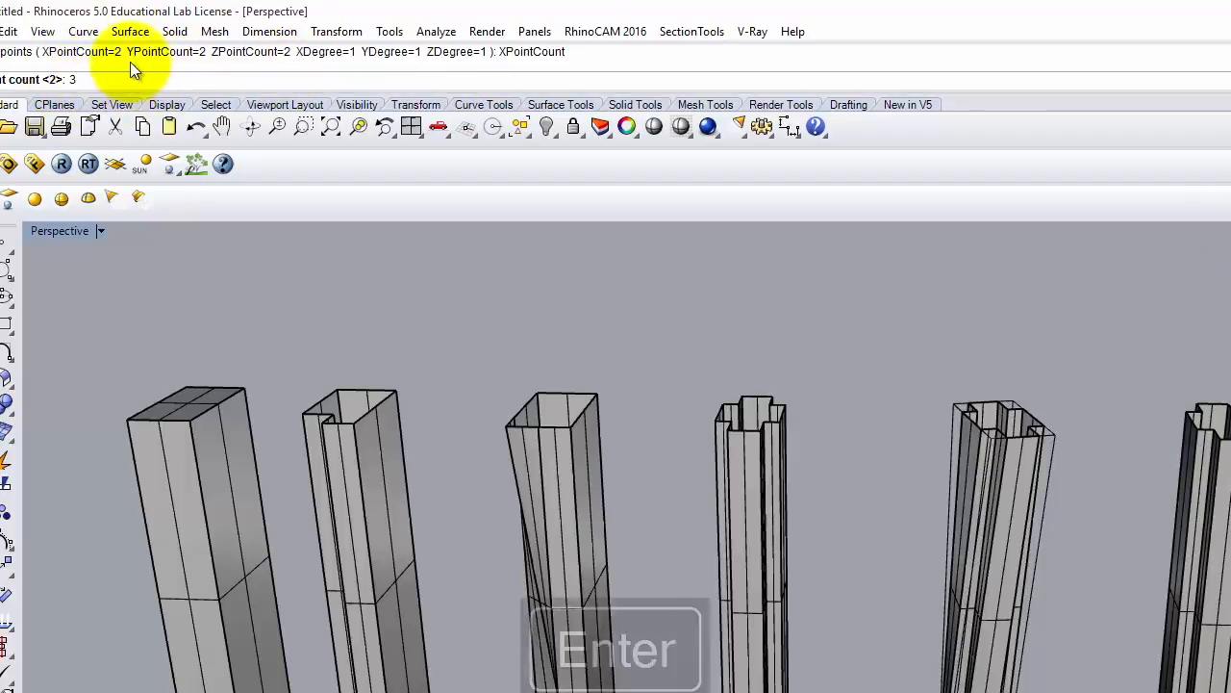
pyautogui.click(168, 79)
pyautogui.write('3')
pyautogui.press('Return')
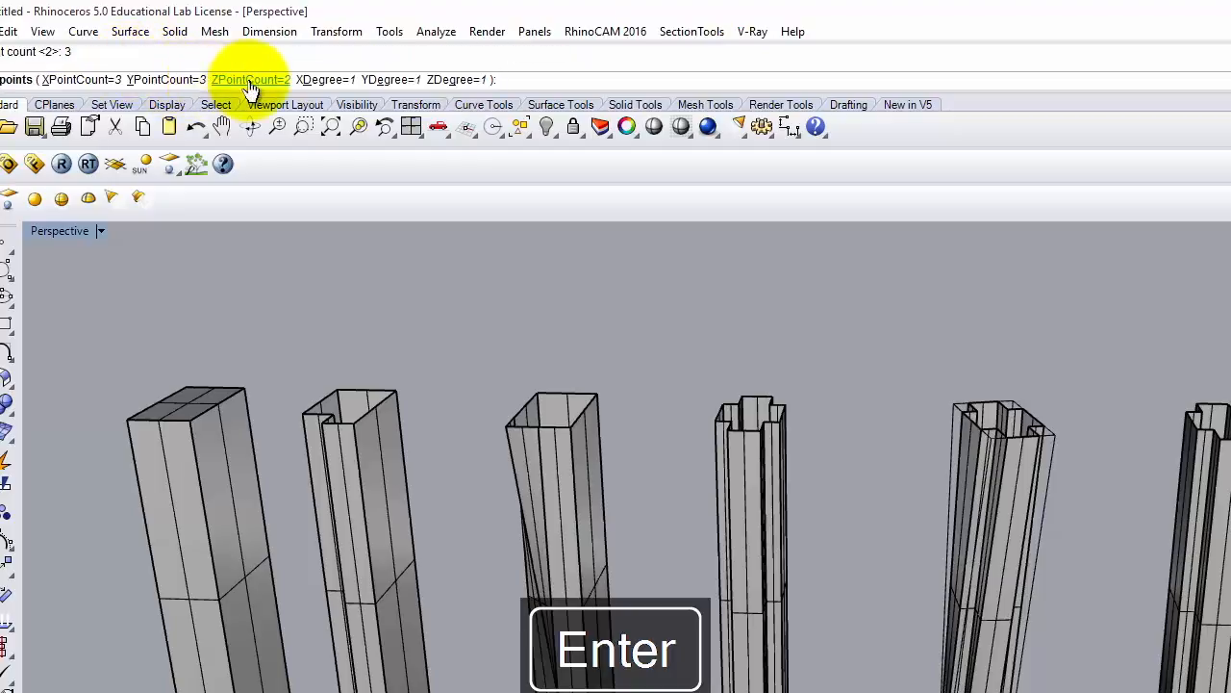
pyautogui.click(248, 80)
pyautogui.write('3')
pyautogui.press('Return')
# Step: Set the cage's X, Y and Z degrees to 2 and apply the cage to the Global region
pyautogui.click(325, 79)
pyautogui.write('2')
pyautogui.press('Return')
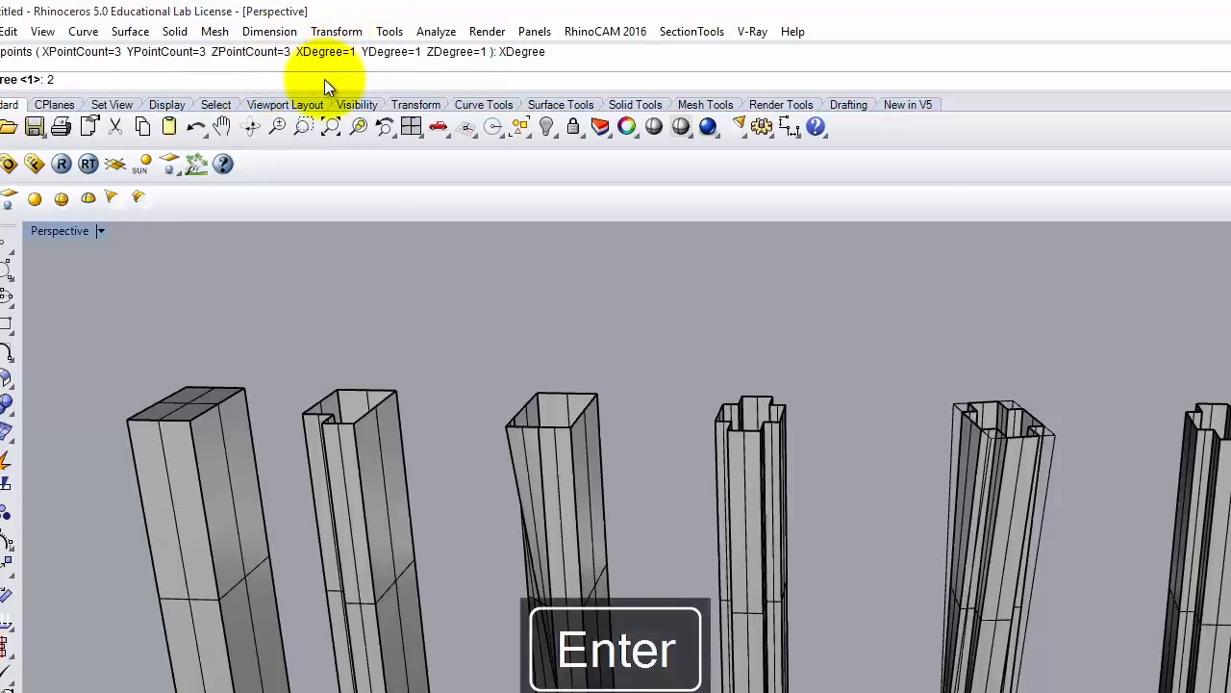
pyautogui.click(370, 77)
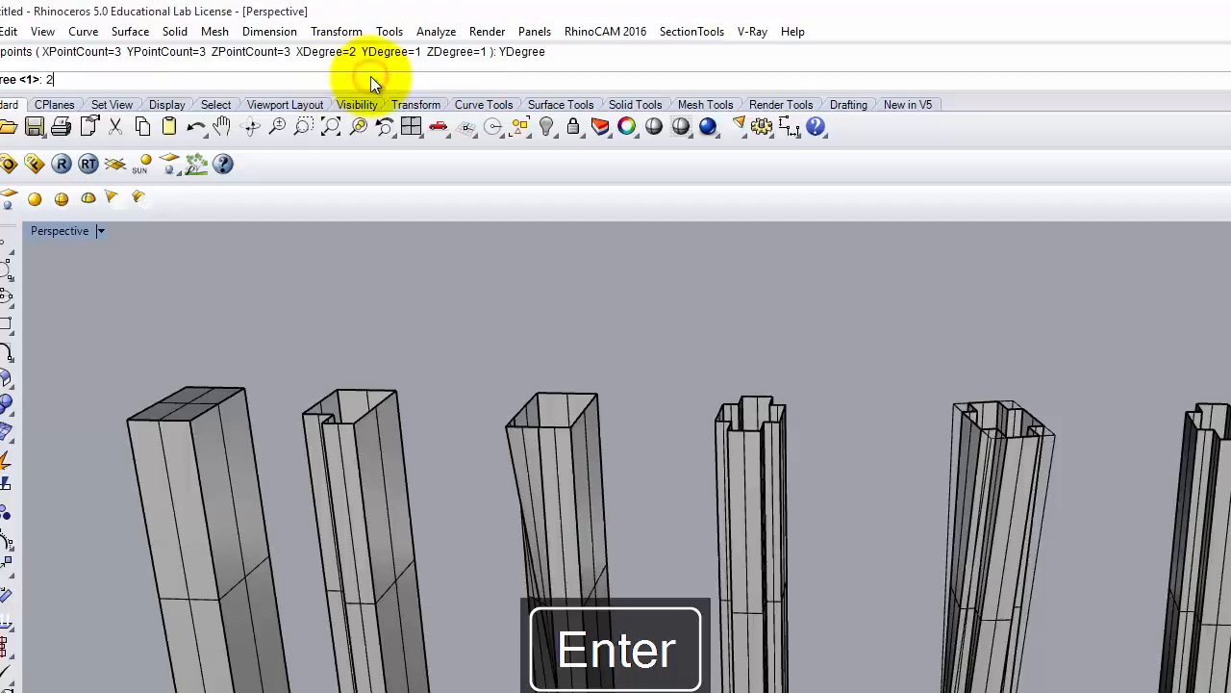
pyautogui.press('Return')
pyautogui.click(462, 84)
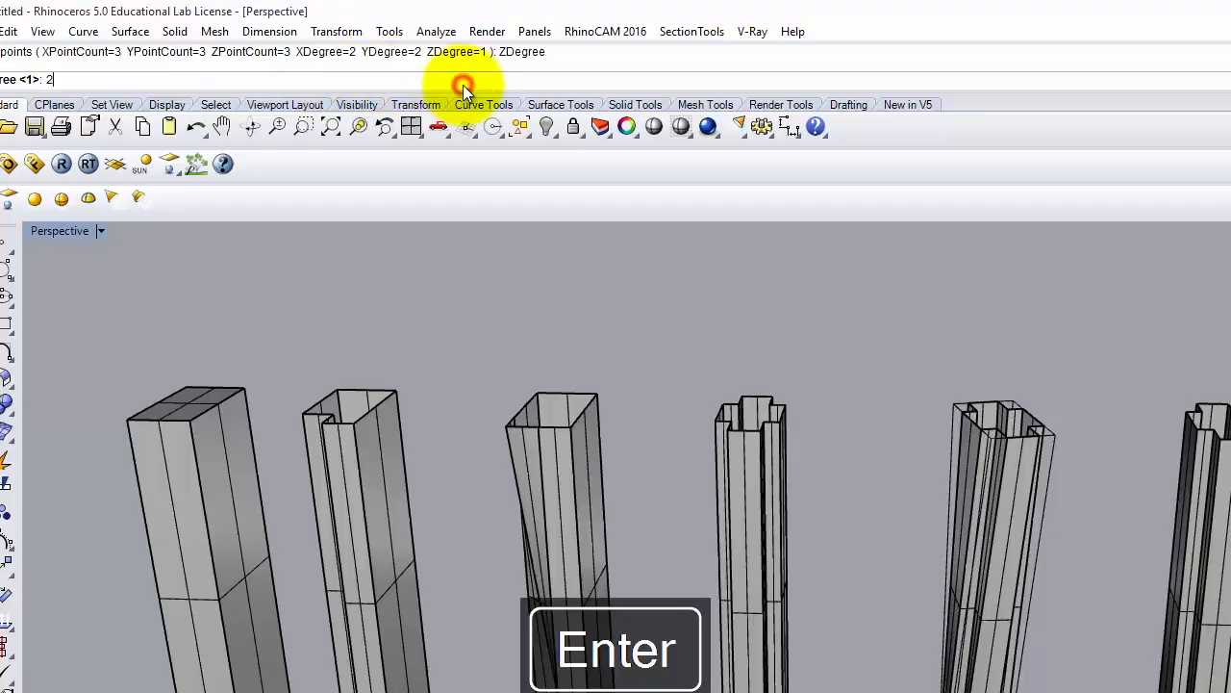
pyautogui.write('2')
pyautogui.press('Return')
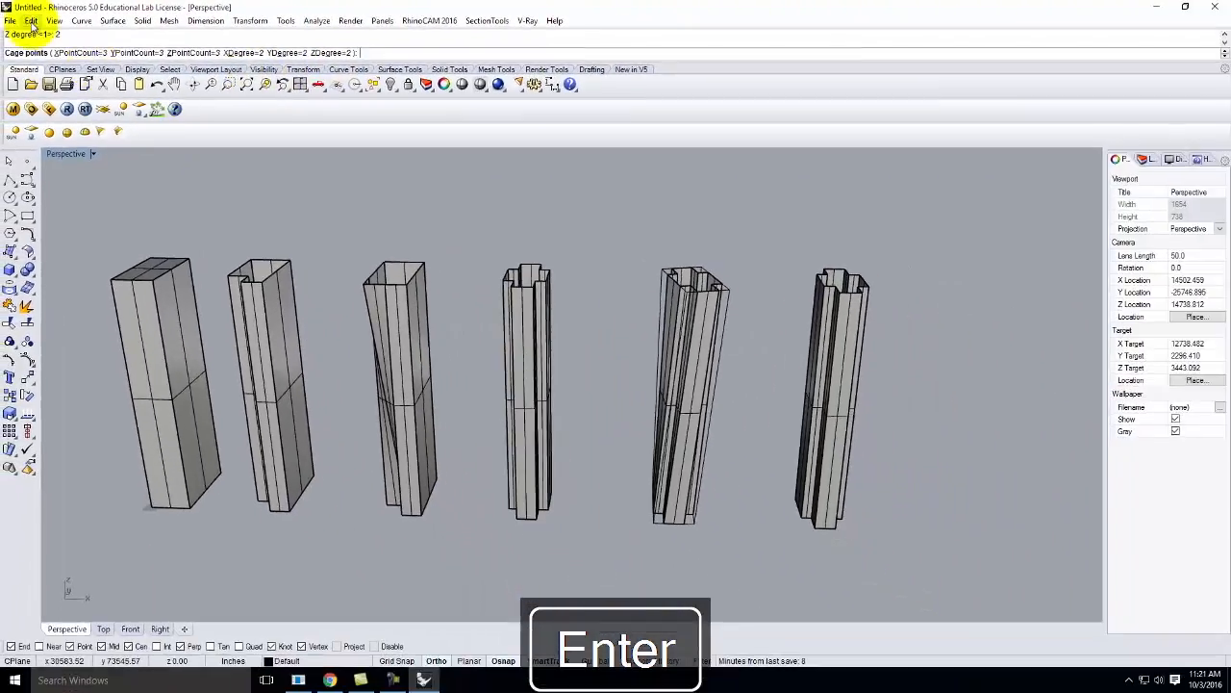
pyautogui.press('Return')
pyautogui.rightClick(107, 55)
# Step: Rotate the nine top cage points of the newest tower 15 degrees about their far corner point, and clear the selection
pyautogui.moveTo(819, 313); pyautogui.dragTo(901, 333, button='right')
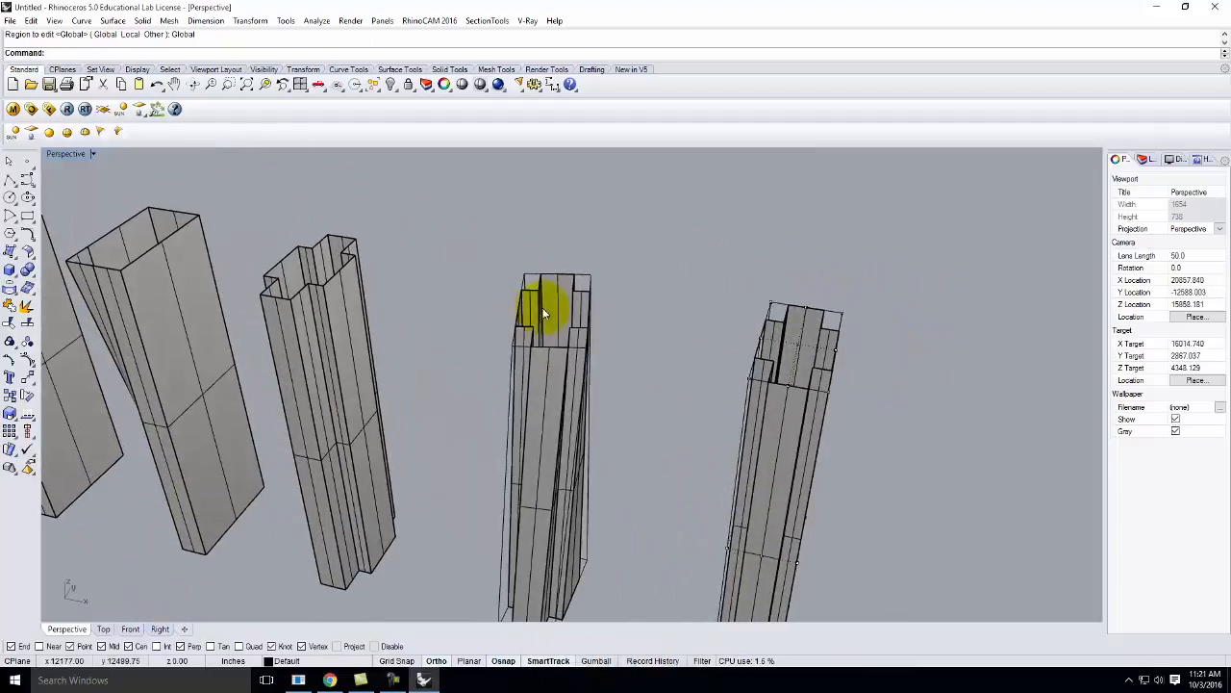
pyautogui.moveTo(819, 336); pyautogui.dragTo(824, 481, button='right')
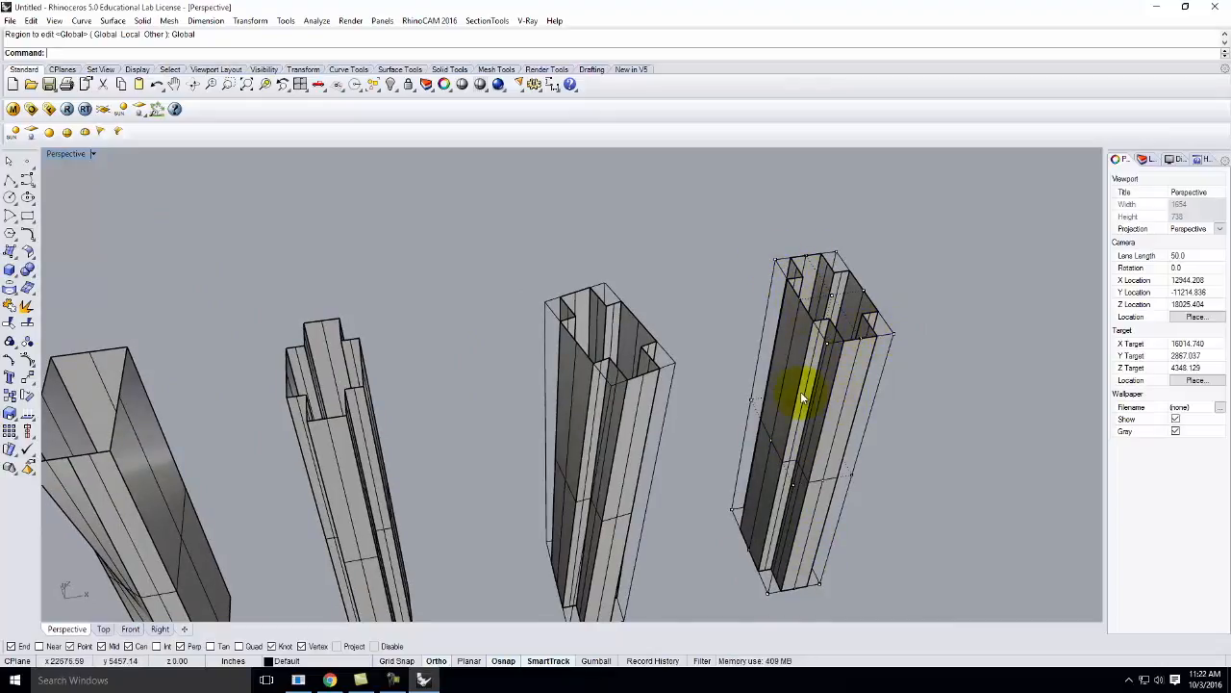
pyautogui.moveTo(730, 575); pyautogui.dragTo(833, 393, button='right')
pyautogui.moveTo(831, 397); pyautogui.dragTo(837, 411)
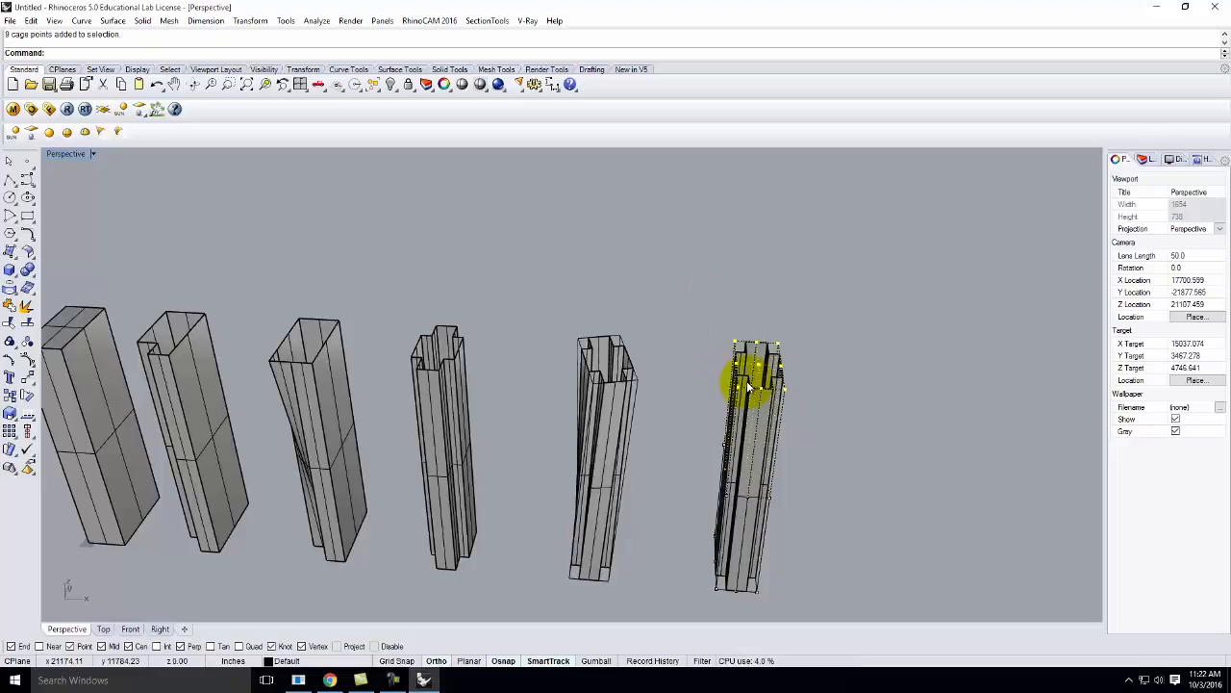
pyautogui.press('BackSpace')
pyautogui.write('ate')
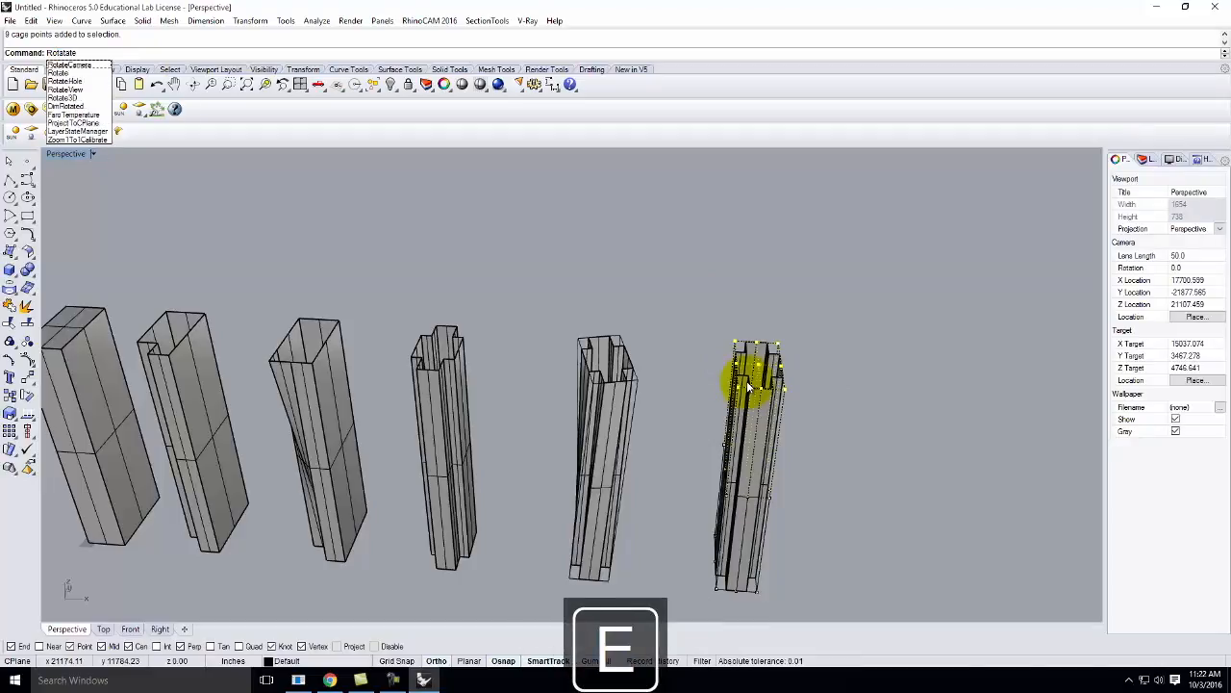
pyautogui.press('Return')
pyautogui.press('Return')
pyautogui.click(777, 338)
pyautogui.write('15')
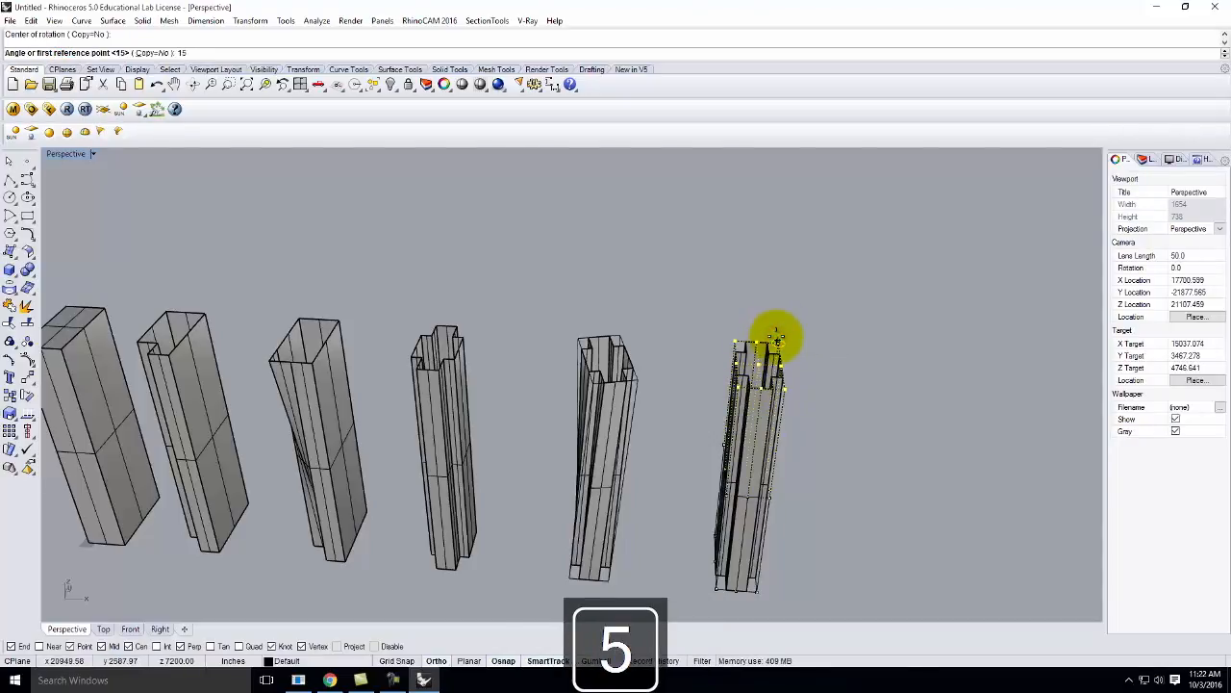
pyautogui.press('Return')
pyautogui.click(903, 417)
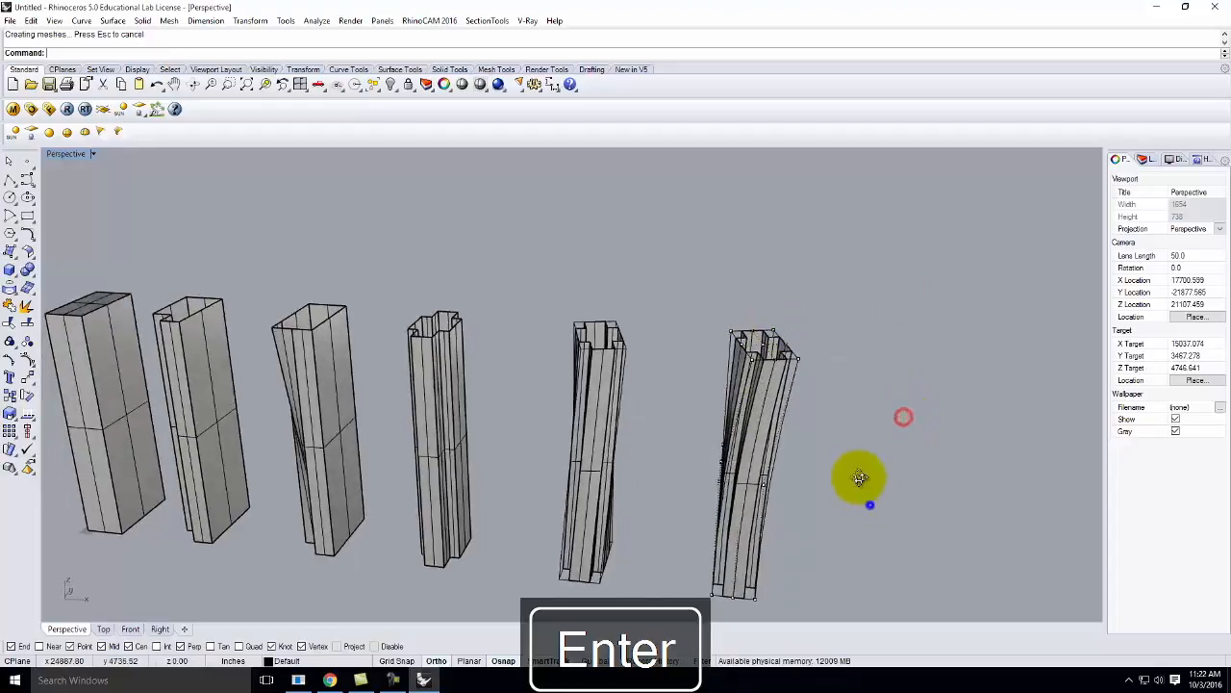
# Step: Examine the newest tower's deformation from several angles against the neighbouring towers in the row
pyautogui.moveTo(864, 486); pyautogui.dragTo(851, 438, button='right')
pyautogui.scroll(4, 738, 355)
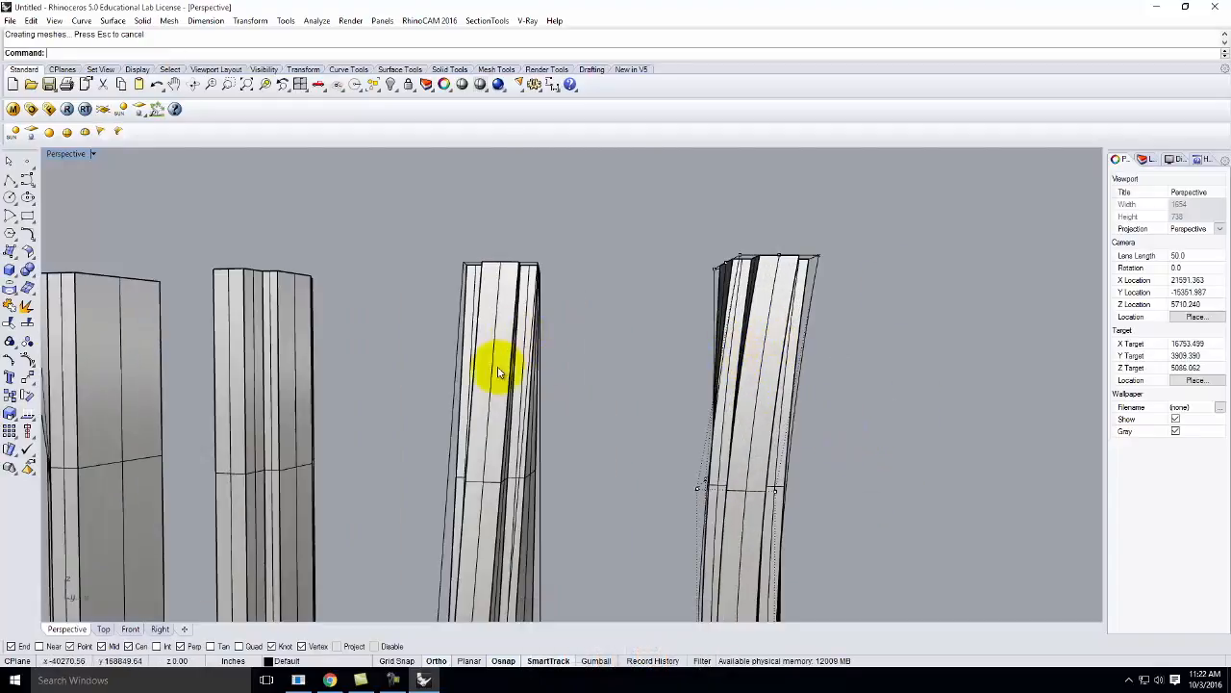
pyautogui.scroll(-5, 627, 347)
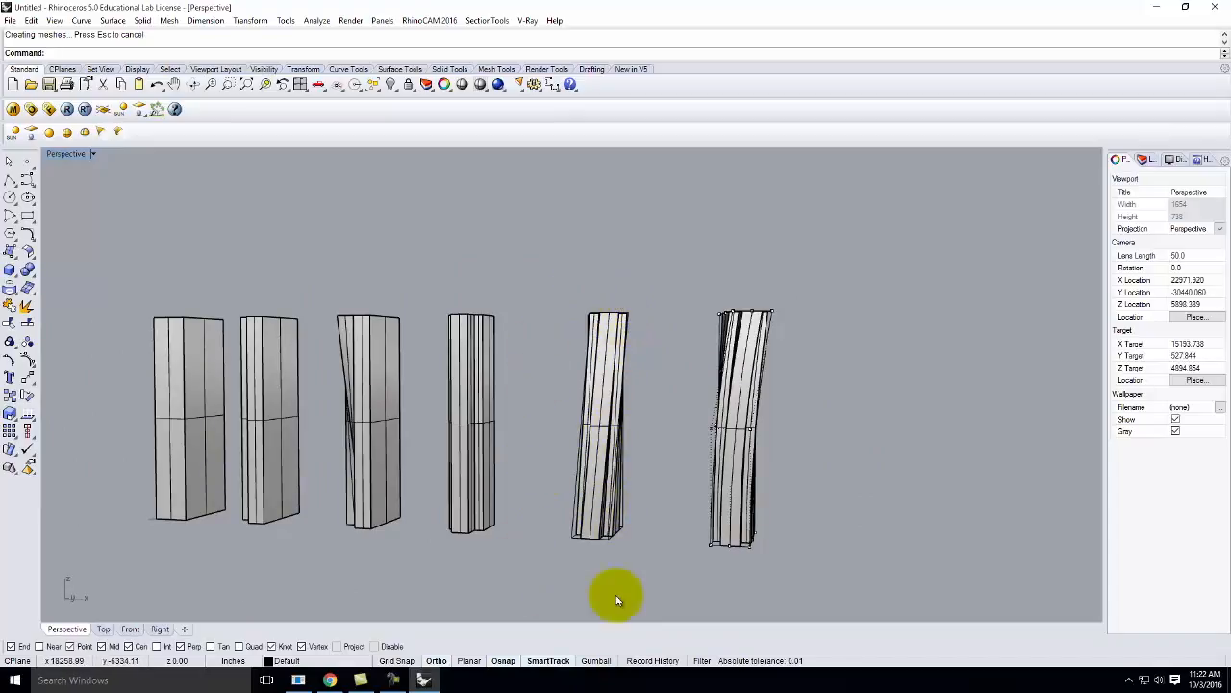
pyautogui.scroll(4, 679, 324)
pyautogui.scroll(-6, 728, 321)
pyautogui.scroll(2, 702, 472)
pyautogui.moveTo(723, 438); pyautogui.dragTo(670, 467, button='right')
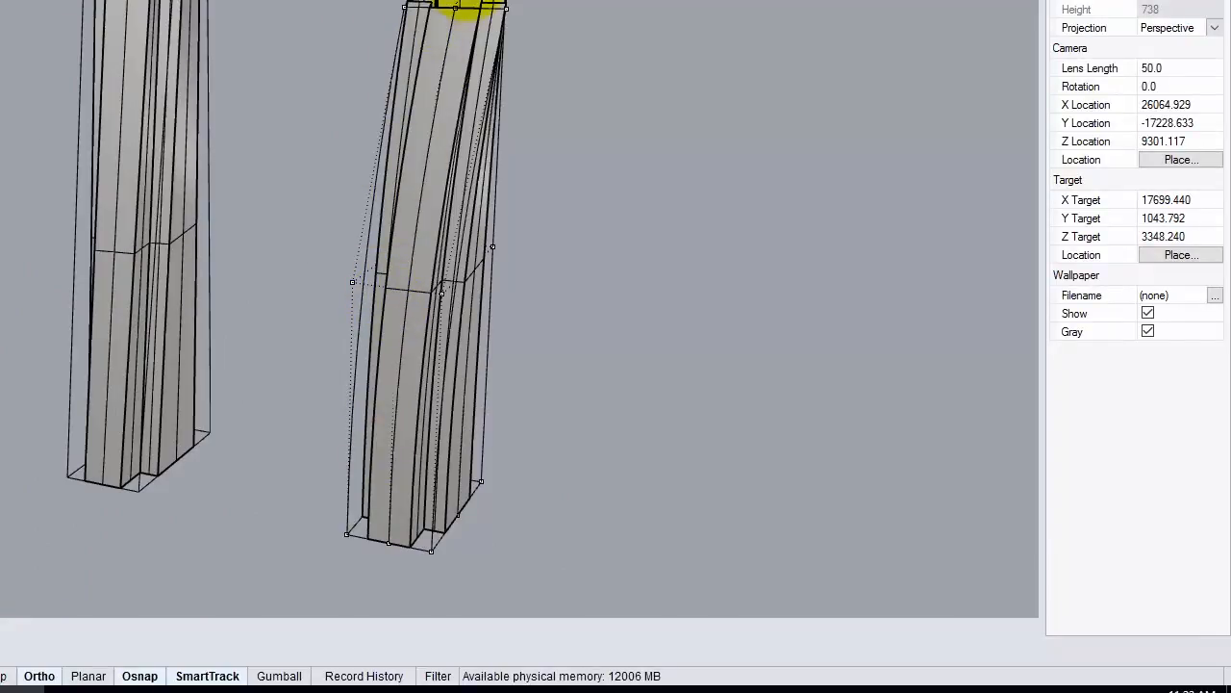
pyautogui.moveTo(225, 214); pyautogui.dragTo(303, 163, button='right')
# Step: Rotate the nine mid-height cage points of the newest tower about their far corner point
pyautogui.moveTo(303, 159); pyautogui.dragTo(670, 335)
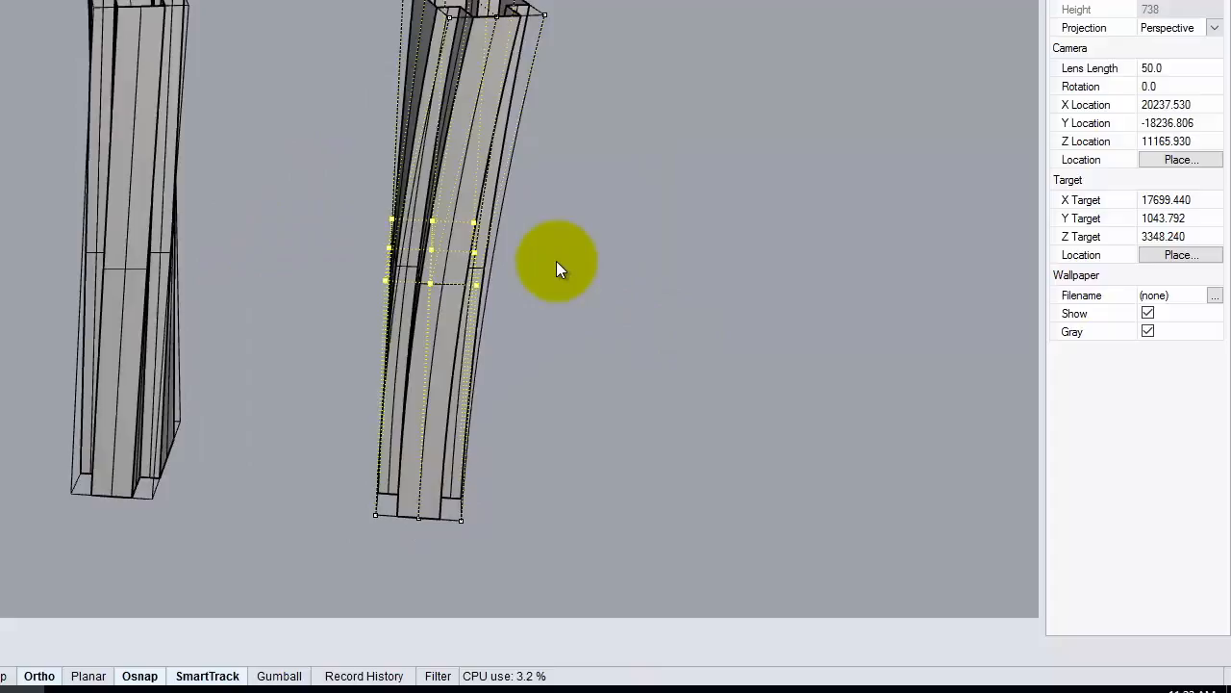
pyautogui.press('Return')
pyautogui.click(466, 223)
pyautogui.write('7')
pyautogui.press('BackSpace')
pyautogui.write('5')
pyautogui.press('Return')
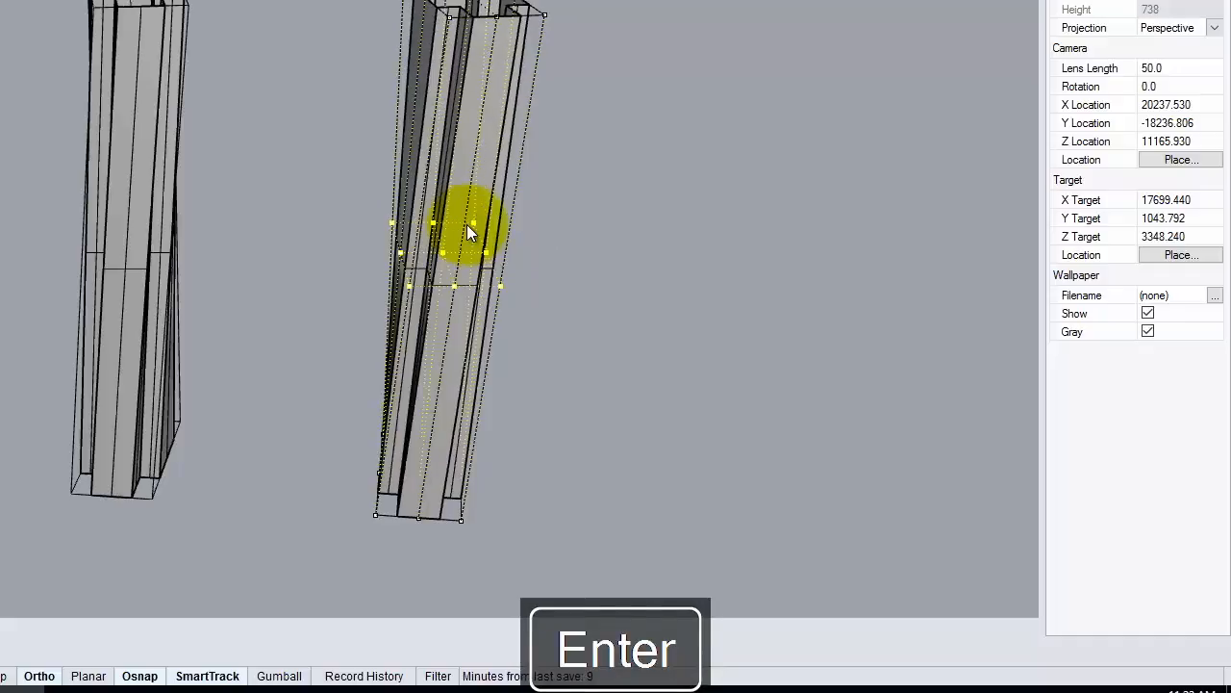
# Step: Reselect the nine mid-height cage points and rotate them -7.5 degrees about their far corner point
pyautogui.moveTo(583, 138); pyautogui.dragTo(770, 271, button='right')
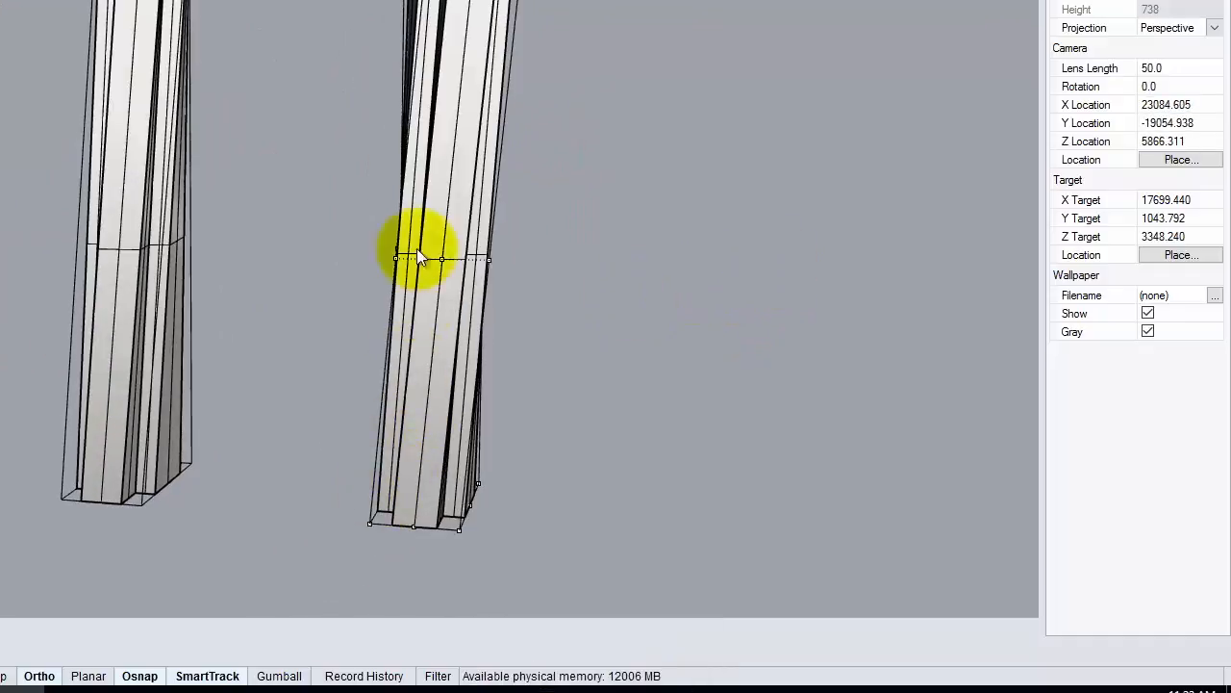
pyautogui.moveTo(94, 189); pyautogui.dragTo(148, 134, button='right')
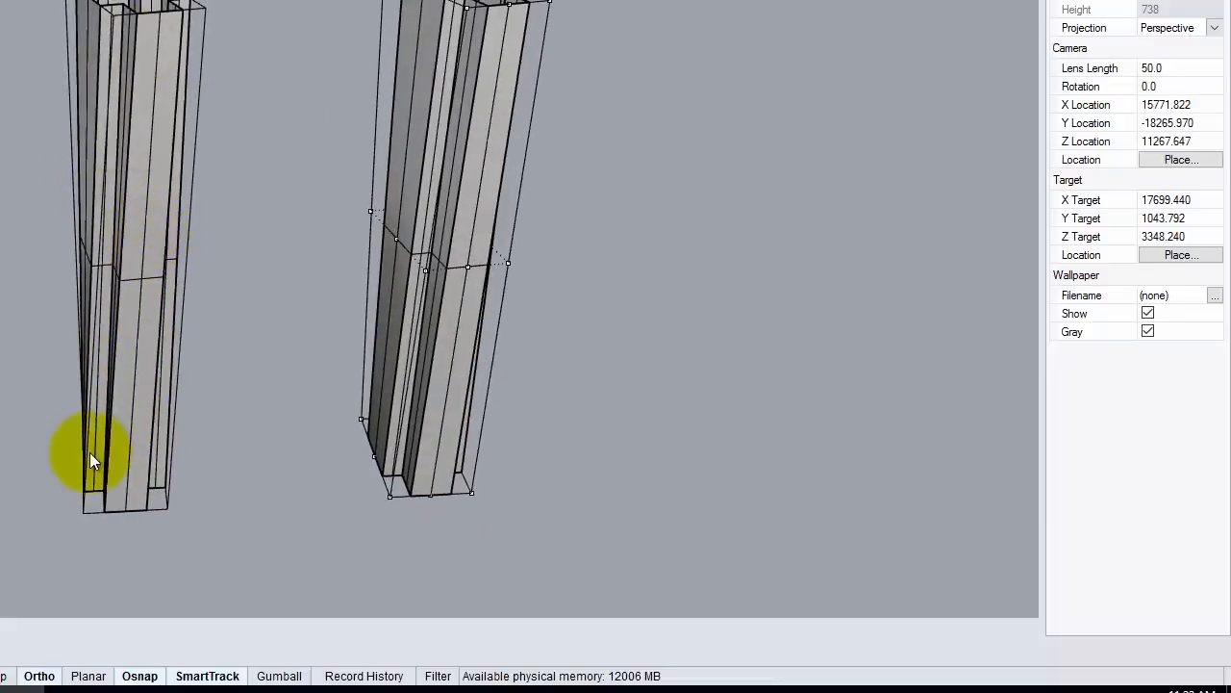
pyautogui.moveTo(596, 466); pyautogui.dragTo(514, 468, button='right')
pyautogui.moveTo(272, 331); pyautogui.dragTo(358, 420, button='right')
pyautogui.moveTo(302, 135); pyautogui.dragTo(566, 333)
pyautogui.moveTo(666, 388); pyautogui.dragTo(574, 281, button='right')
pyautogui.press('Return')
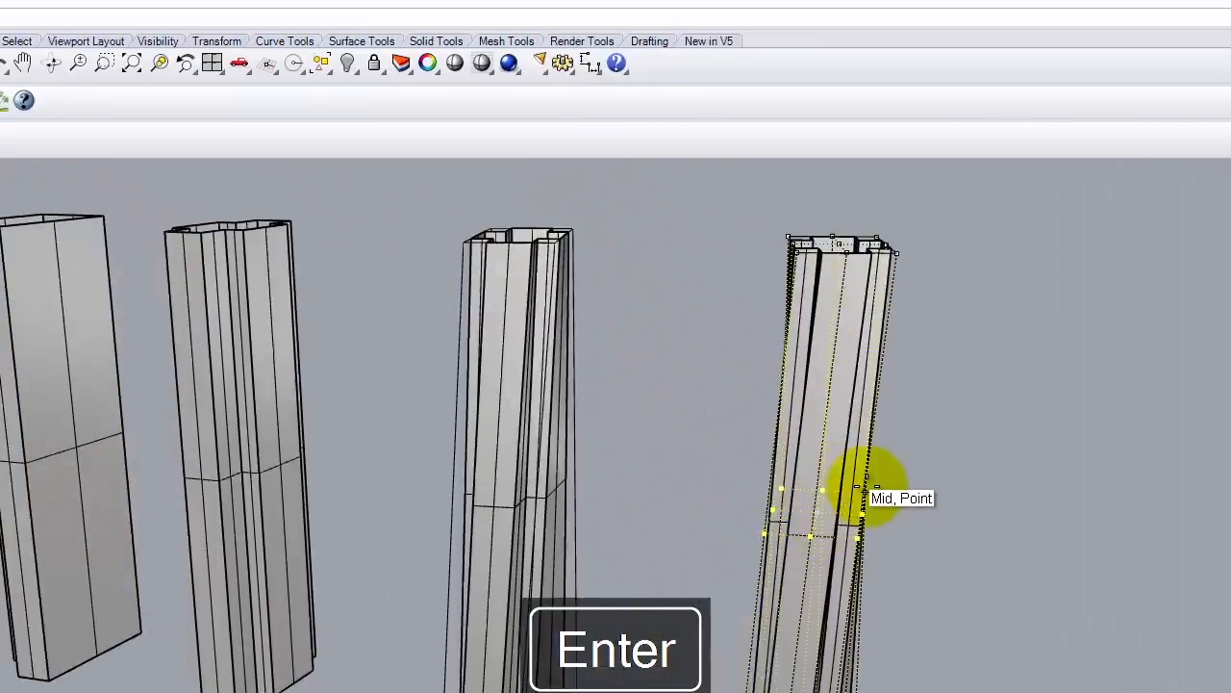
pyautogui.click(616, 318)
pyautogui.write('-7.5')
pyautogui.press('Return')
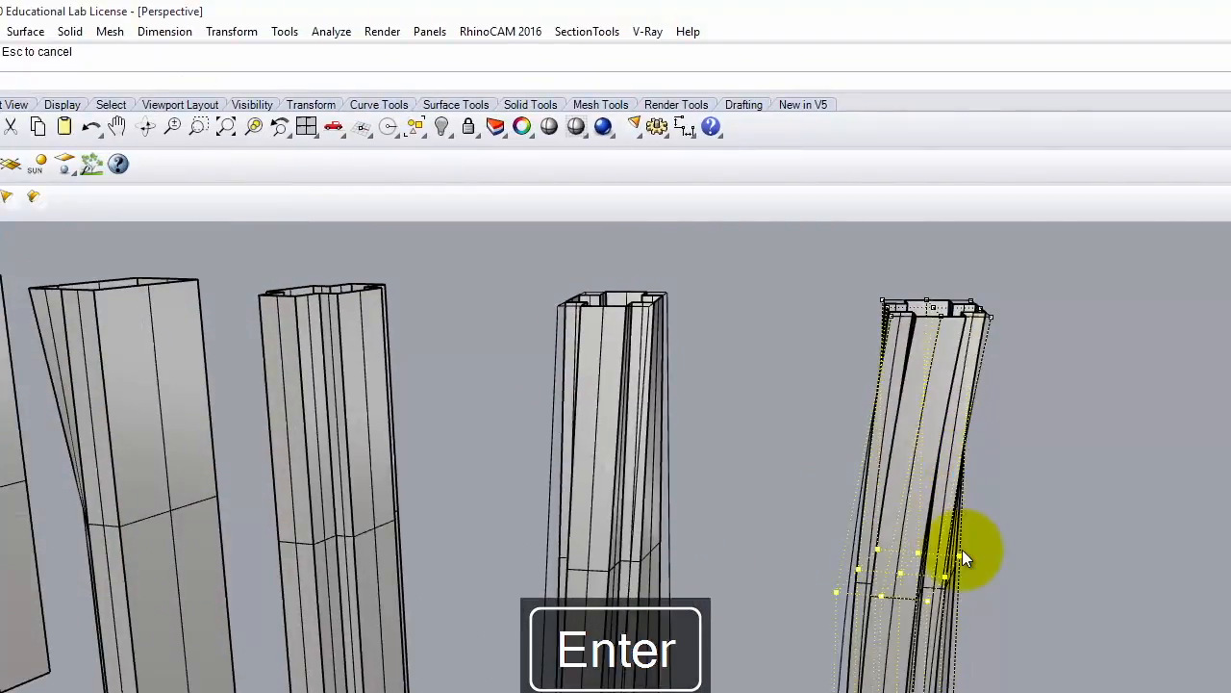
# Step: Rotate the same nine mid-height cage points another -7.5 degrees, this time about their centre point
pyautogui.press('Return')
pyautogui.click(903, 572)
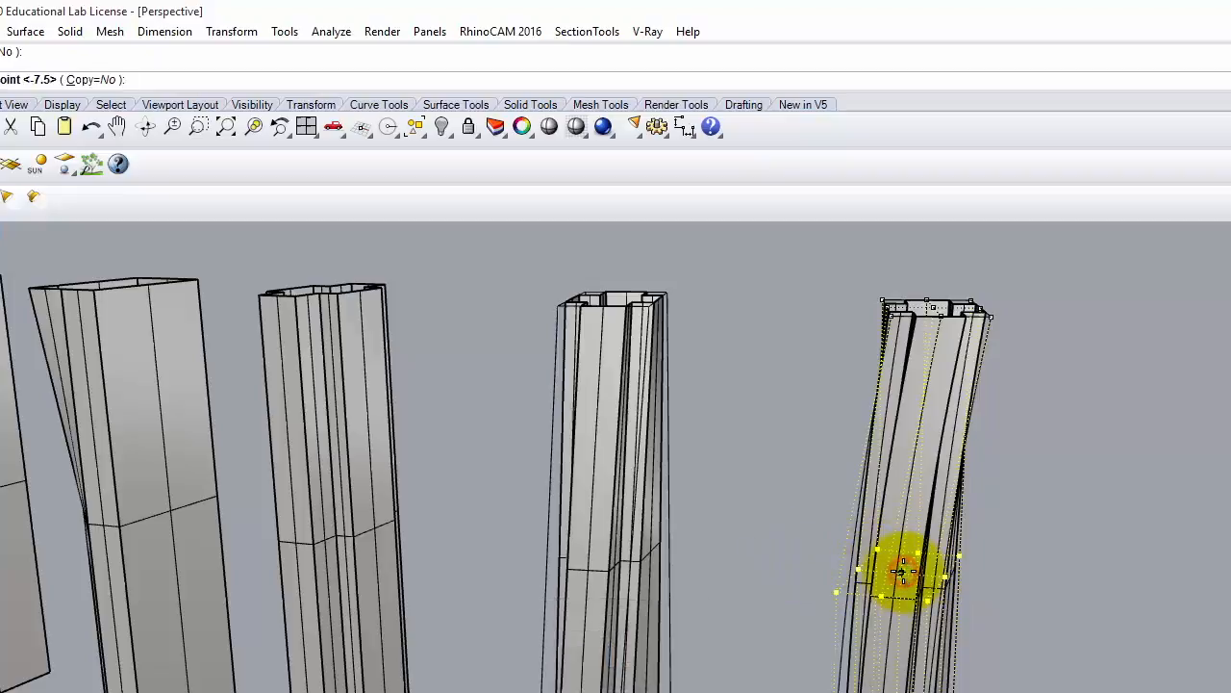
pyautogui.write('-7.5')
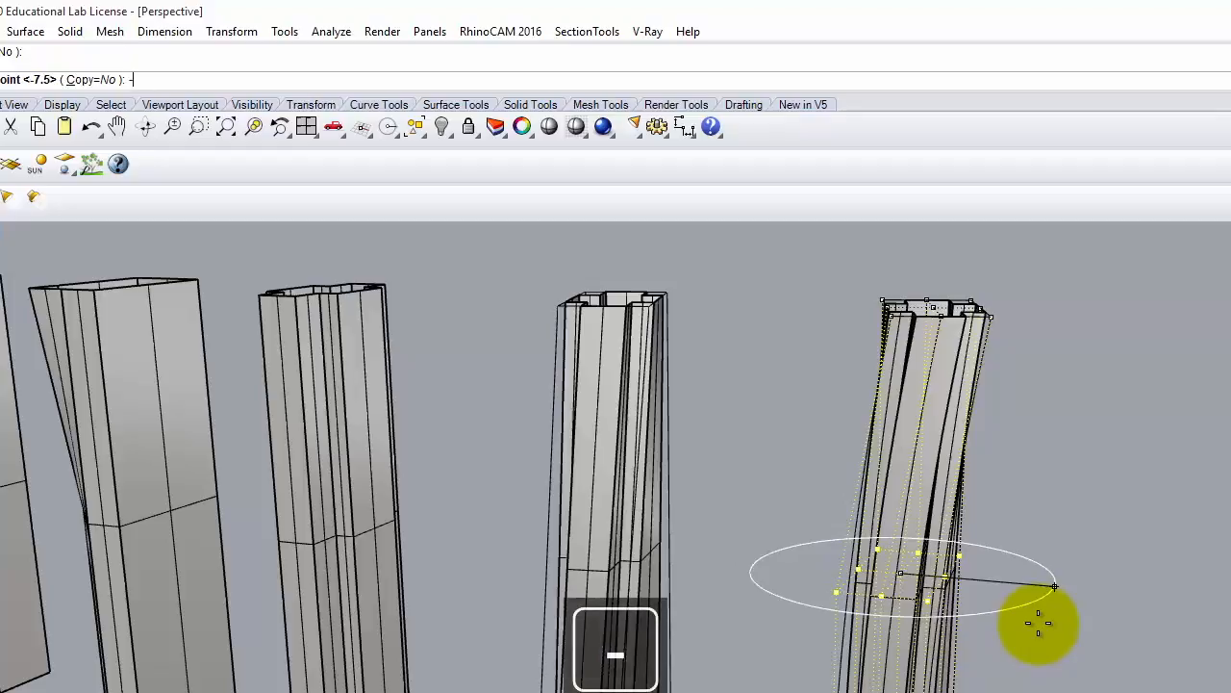
pyautogui.press('Return')
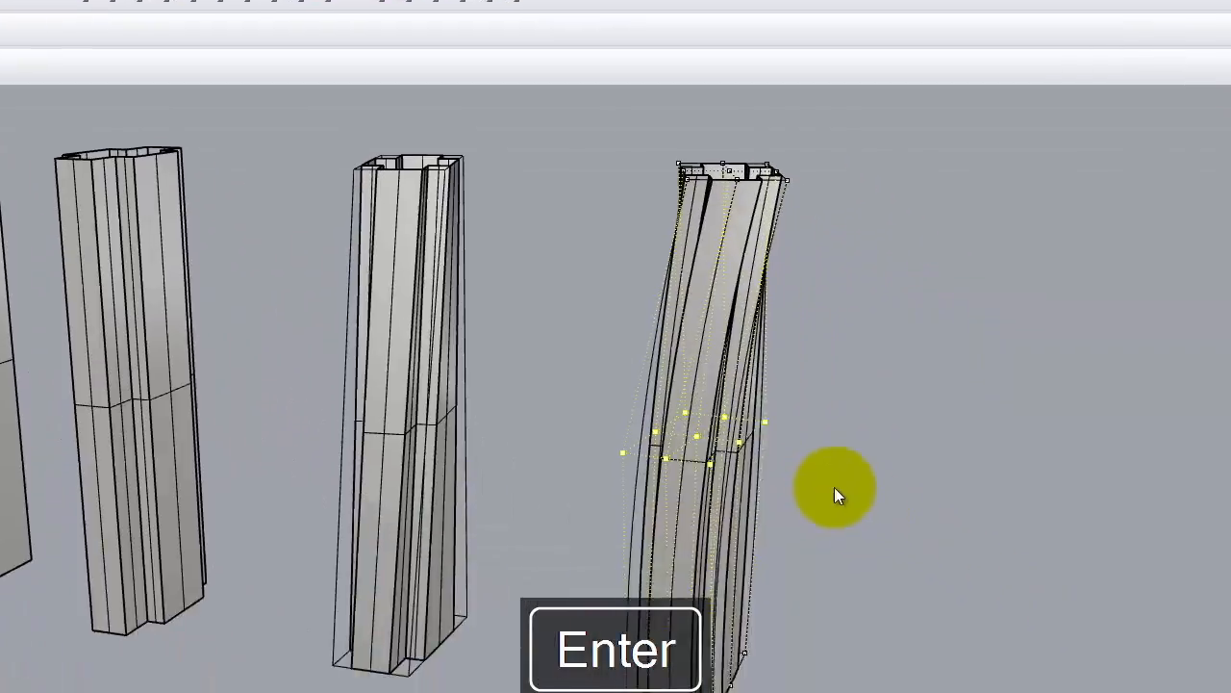
pyautogui.moveTo(1067, 571); pyautogui.dragTo(984, 615, button='right')
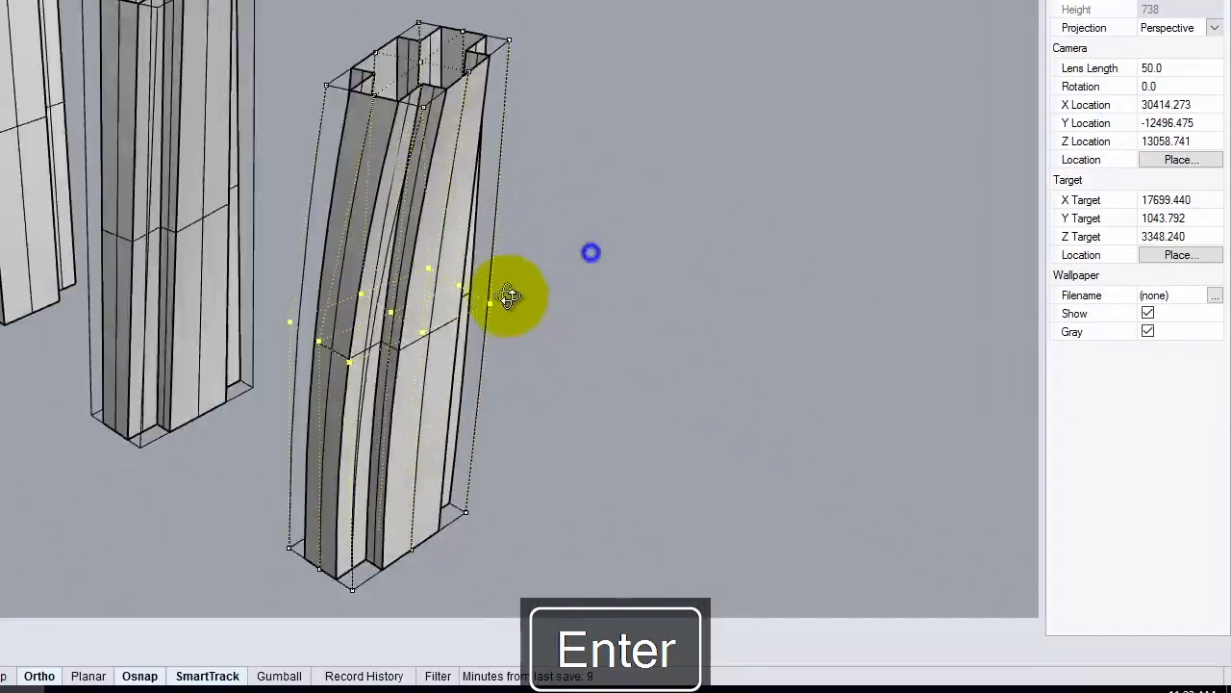
pyautogui.moveTo(509, 297); pyautogui.dragTo(657, 336, button='right')
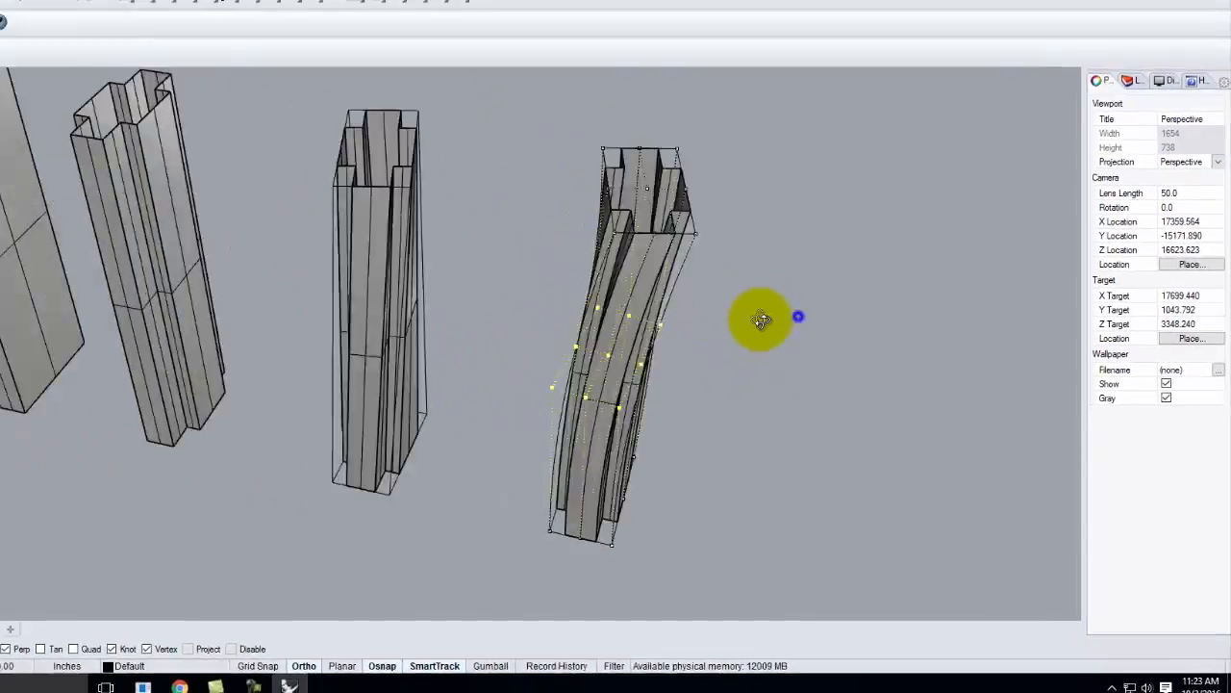
pyautogui.moveTo(762, 320); pyautogui.dragTo(678, 314, button='right')
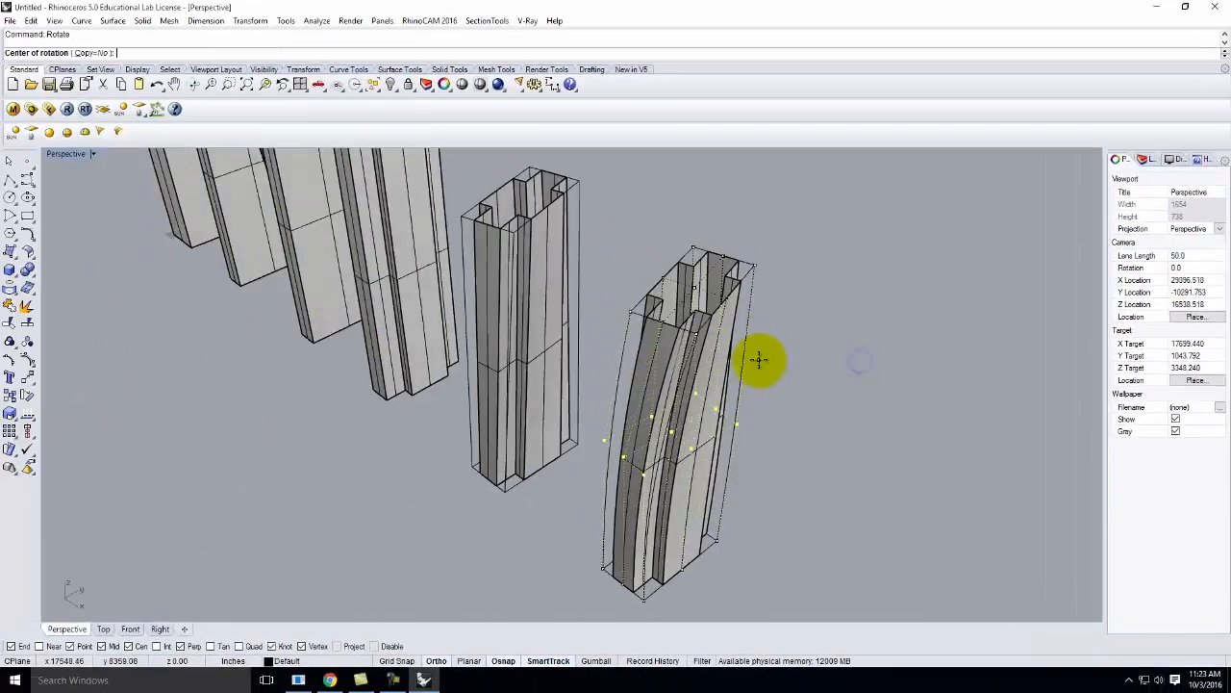
# Step: Pull the single middle cage point on the tower's outer side at mid-height far outward so that the face bulges
pyautogui.scroll(8, 616, 460)
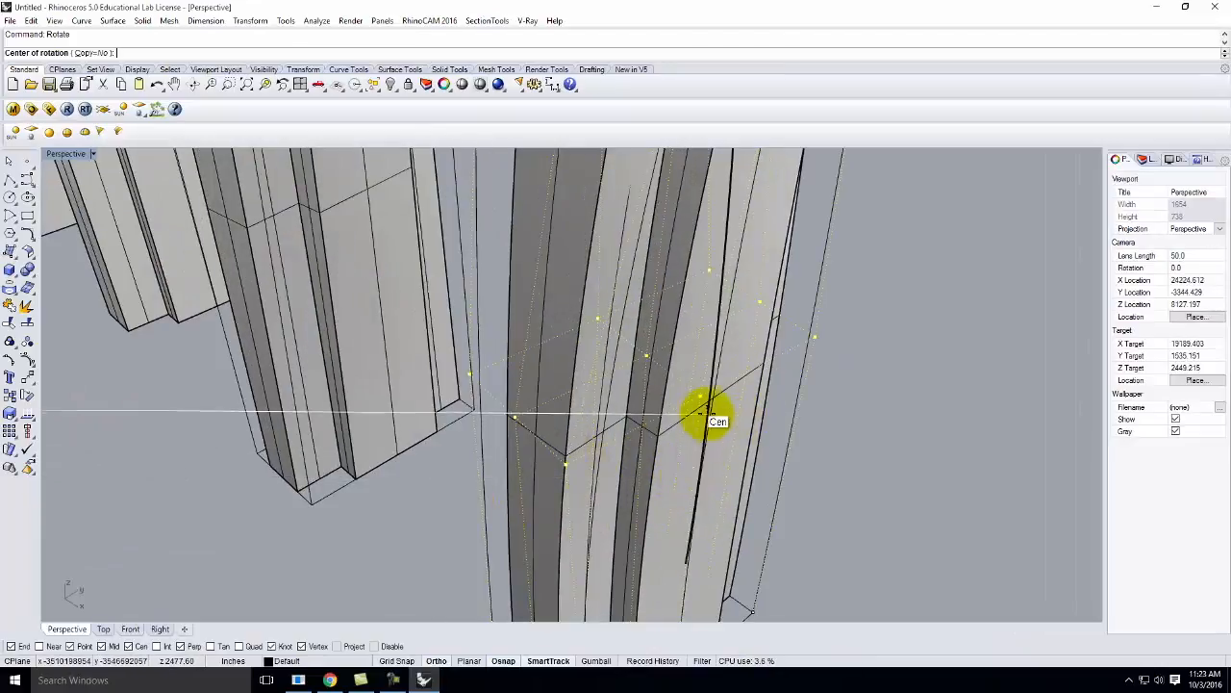
pyautogui.click(8, 162)
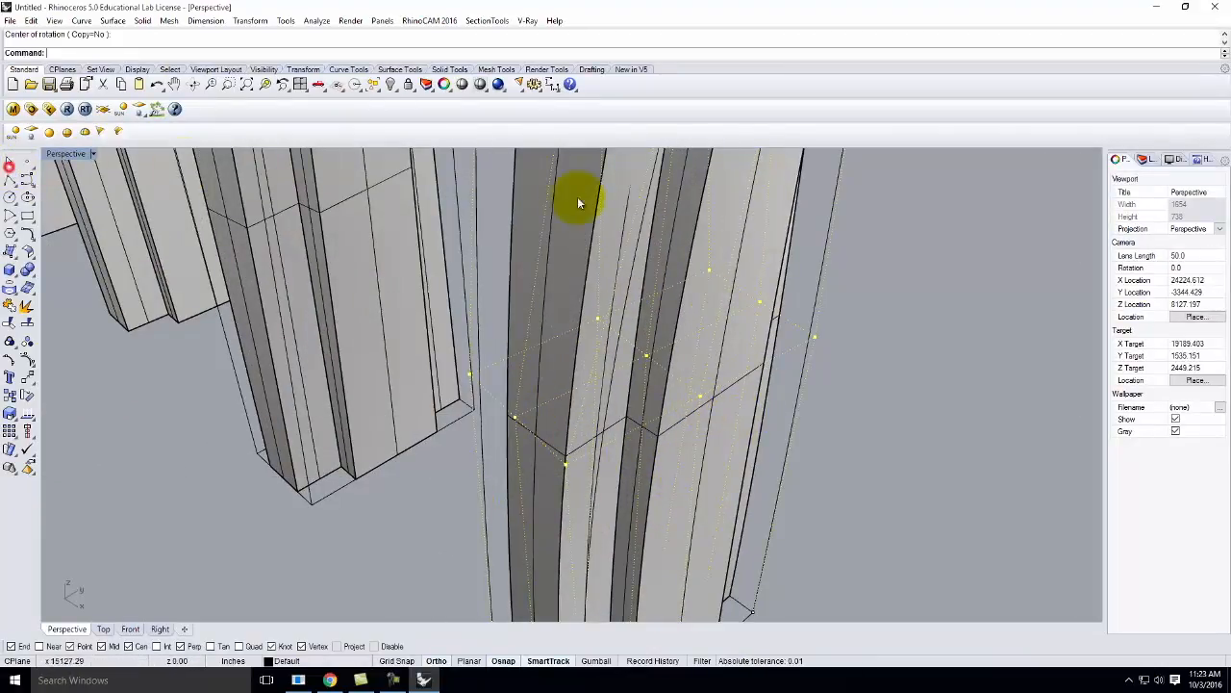
pyautogui.click(703, 397)
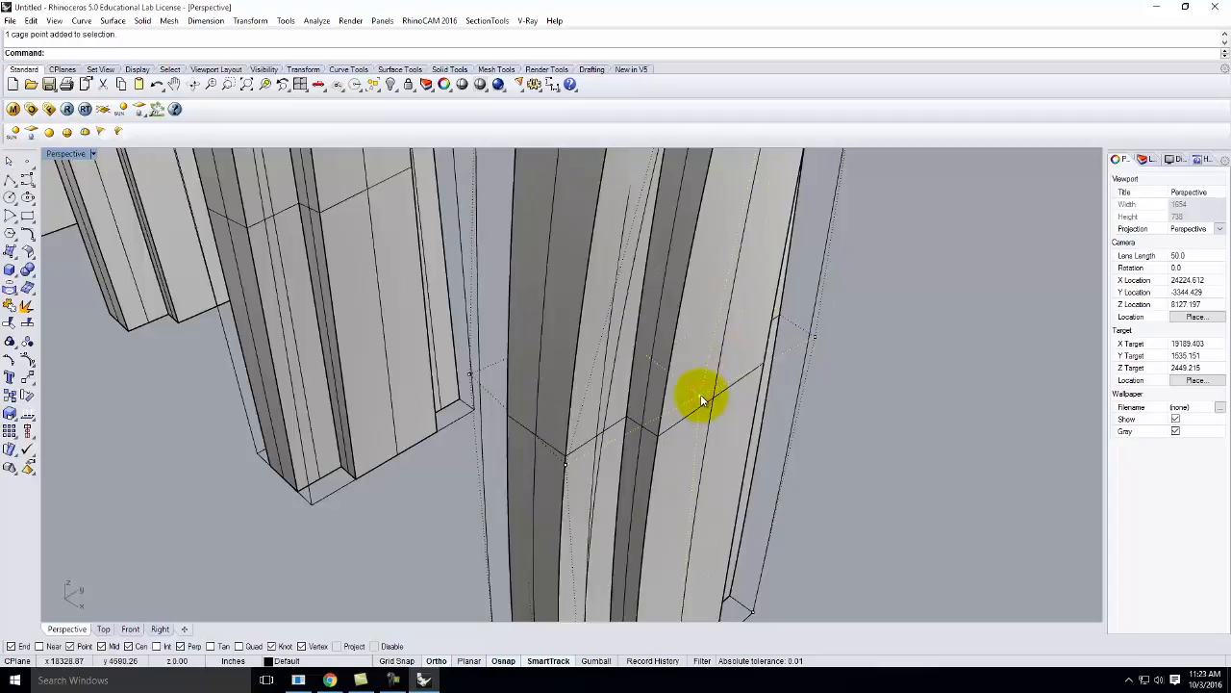
pyautogui.moveTo(702, 397); pyautogui.dragTo(1041, 583)
pyautogui.scroll(-10, 525, 395)
pyautogui.moveTo(823, 415); pyautogui.dragTo(564, 413, button='right')
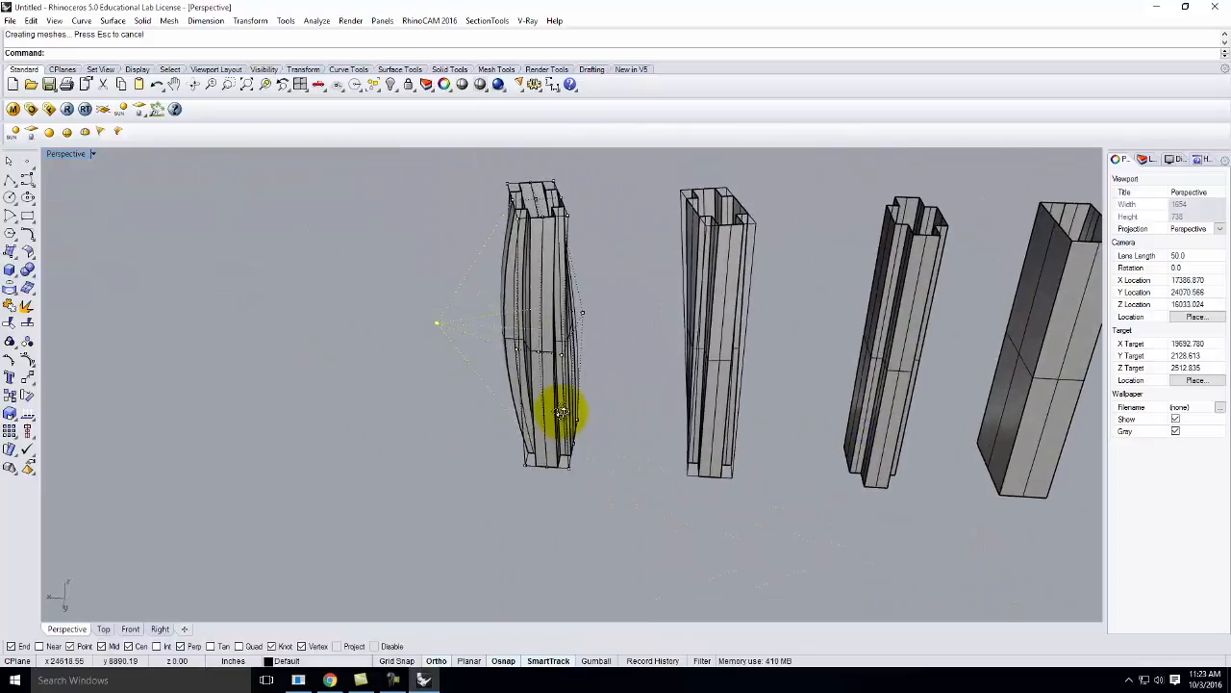
pyautogui.moveTo(555, 387); pyautogui.dragTo(660, 404, button='right')
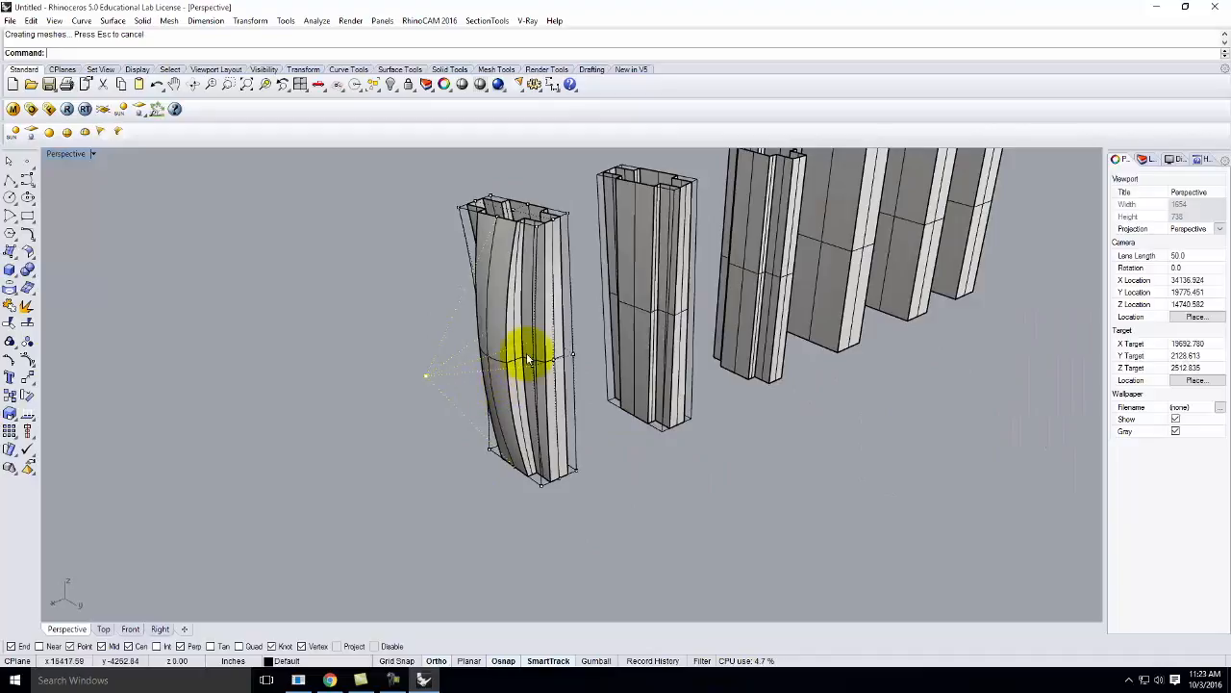
# Step: Examine the bulged tower and its cage points from several angles and compare them with the neighbouring tower
pyautogui.moveTo(449, 361); pyautogui.dragTo(723, 328, button='right')
pyautogui.rightClick(722, 328)
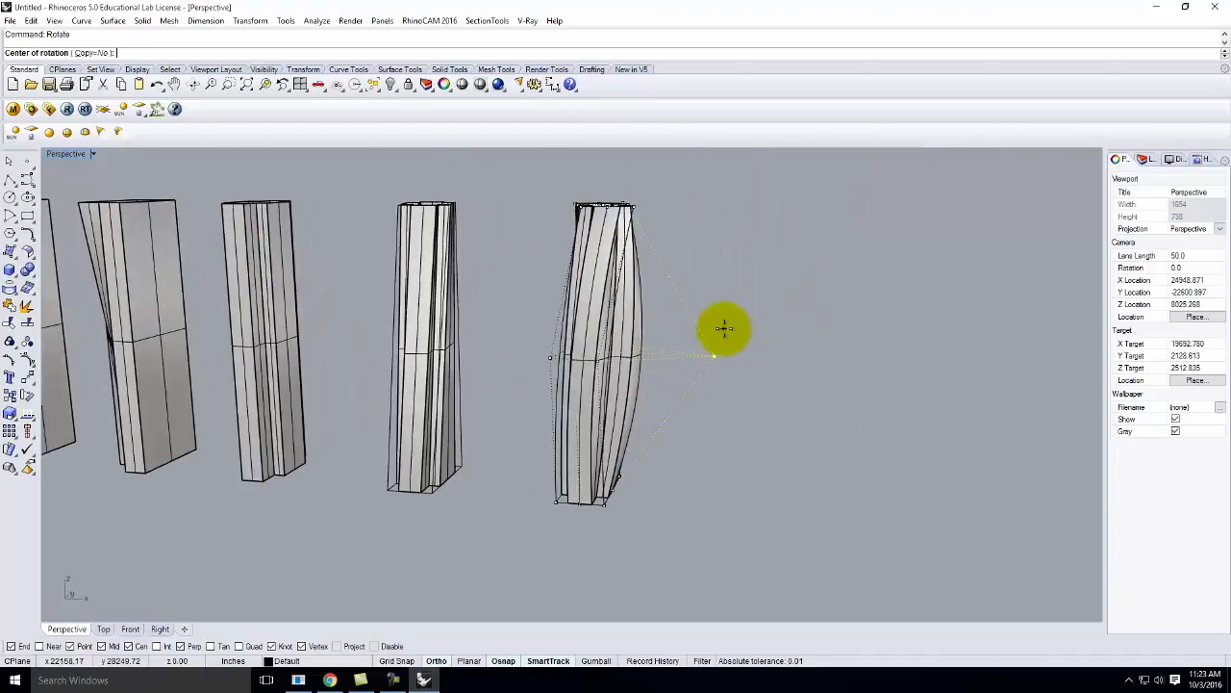
pyautogui.scroll(4, 651, 331)
pyautogui.scroll(3, 783, 407)
pyautogui.moveTo(783, 407); pyautogui.dragTo(602, 461, button='right')
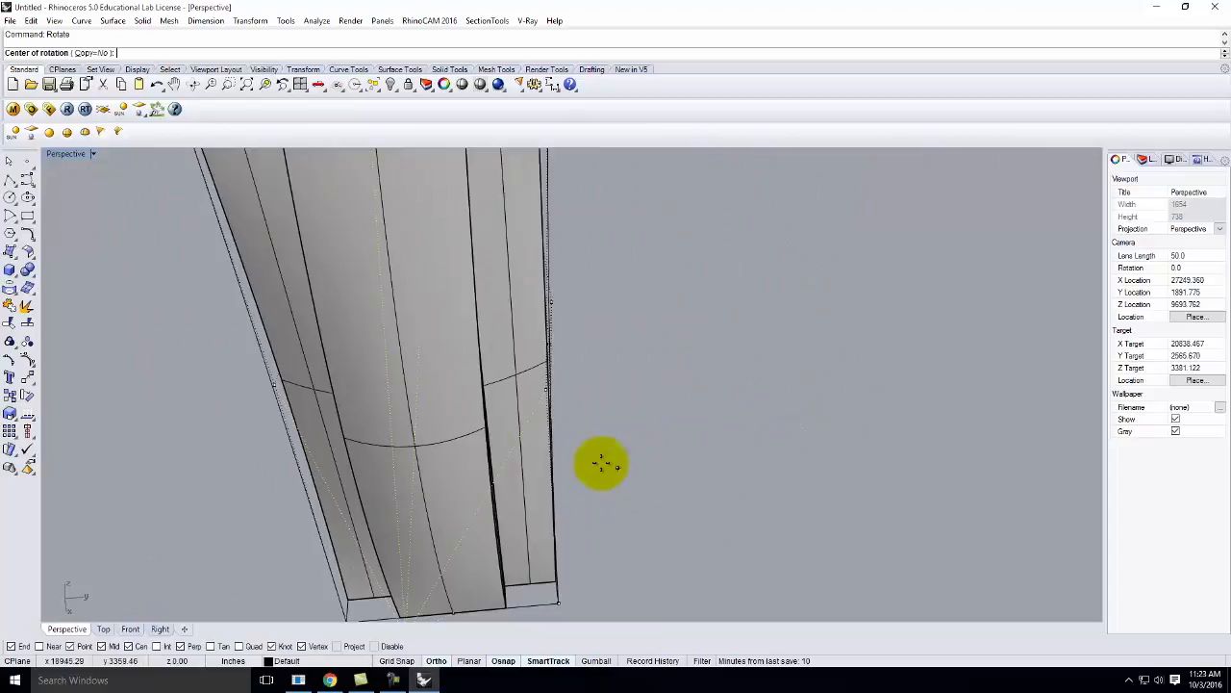
pyautogui.moveTo(395, 459); pyautogui.dragTo(489, 476, button='right')
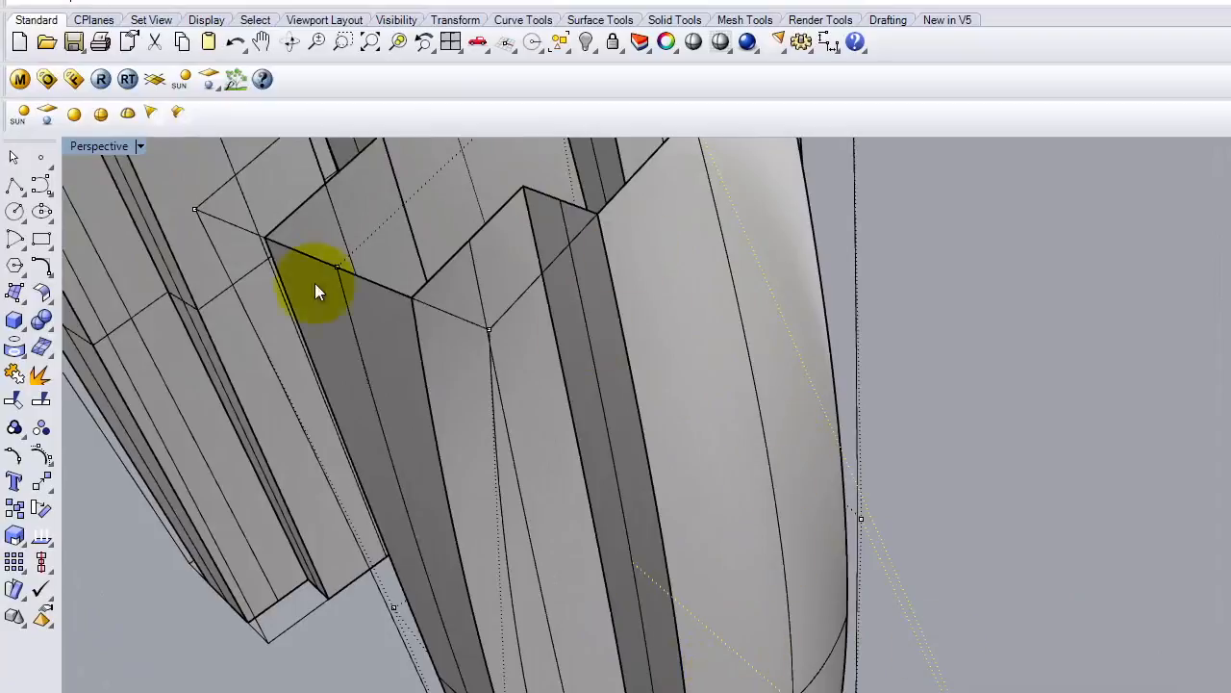
pyautogui.click(11, 156)
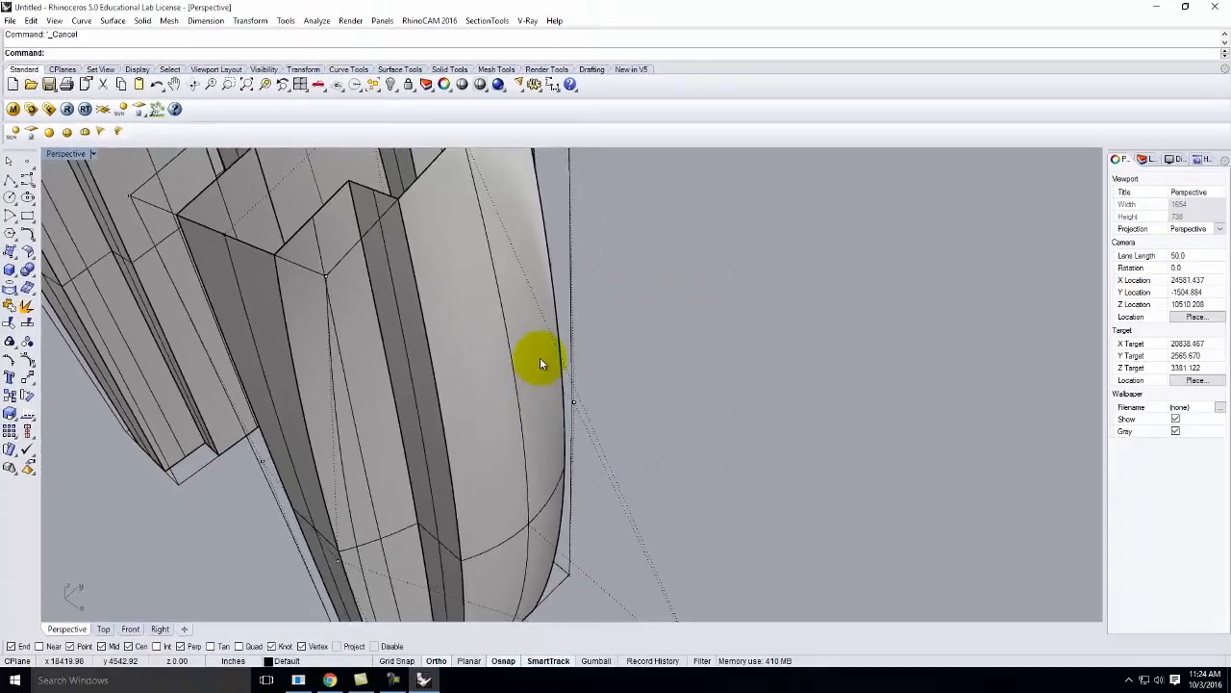
pyautogui.scroll(-5, 635, 385)
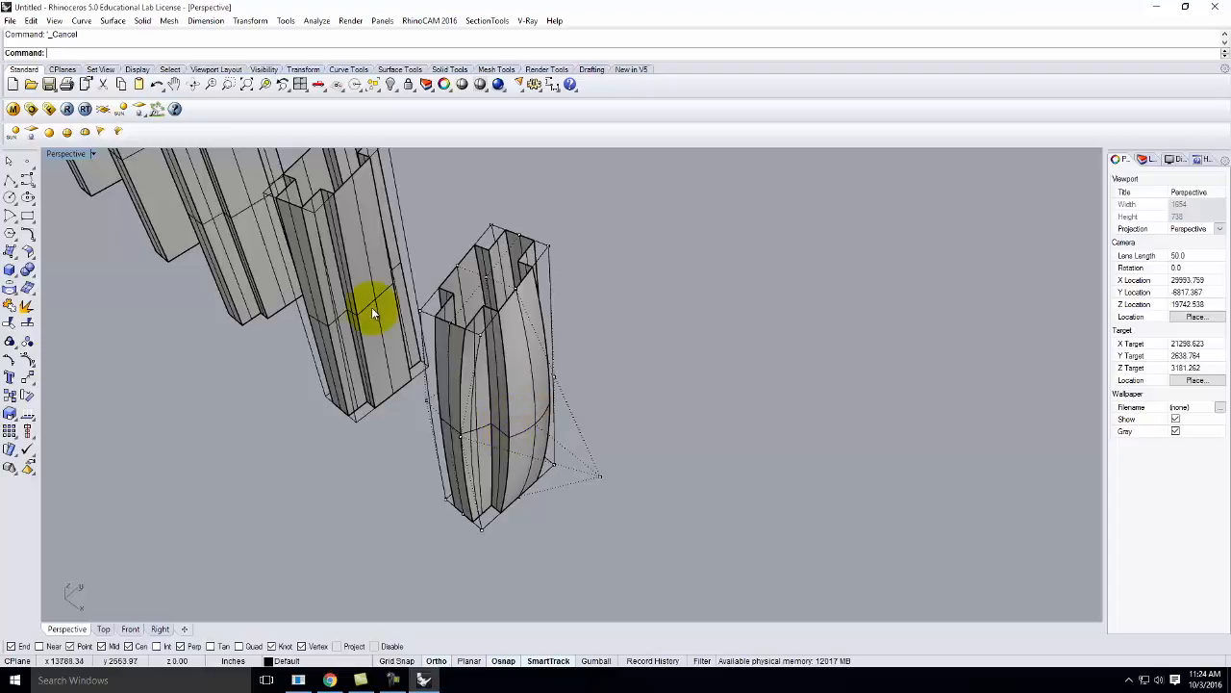
pyautogui.scroll(2, 280, 414)
pyautogui.moveTo(280, 413); pyautogui.dragTo(303, 375, button='right')
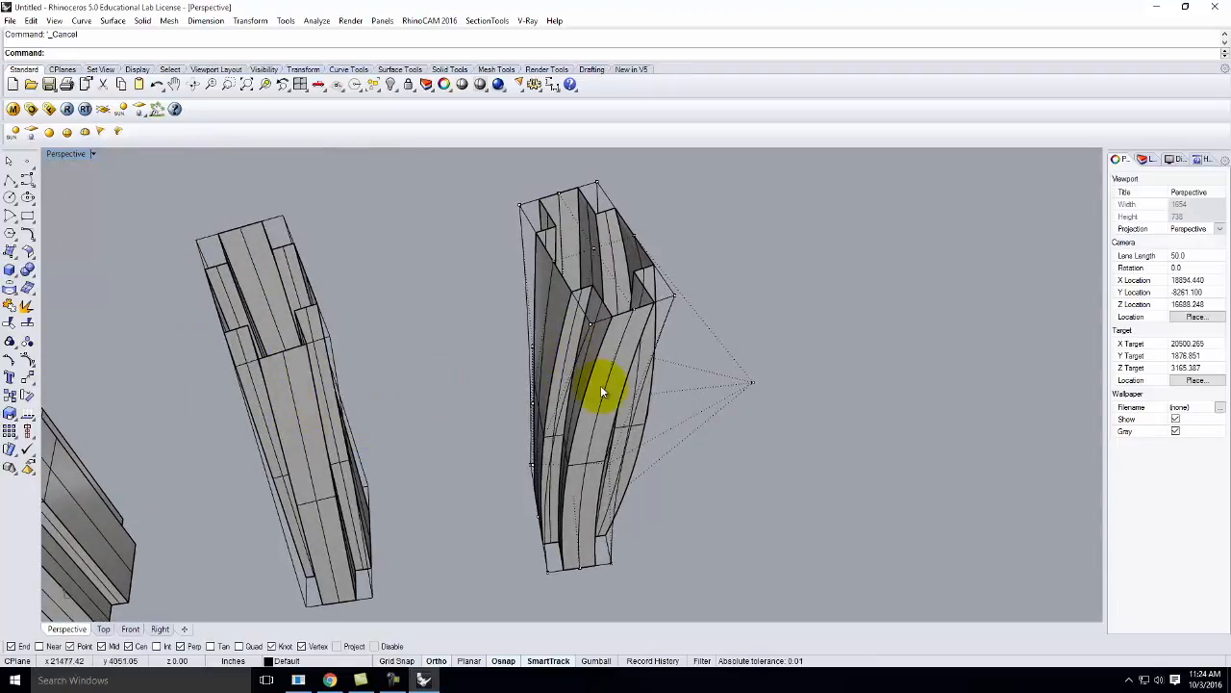
pyautogui.scroll(-6, 579, 390)
pyautogui.moveTo(695, 481); pyautogui.dragTo(582, 376, button='right')
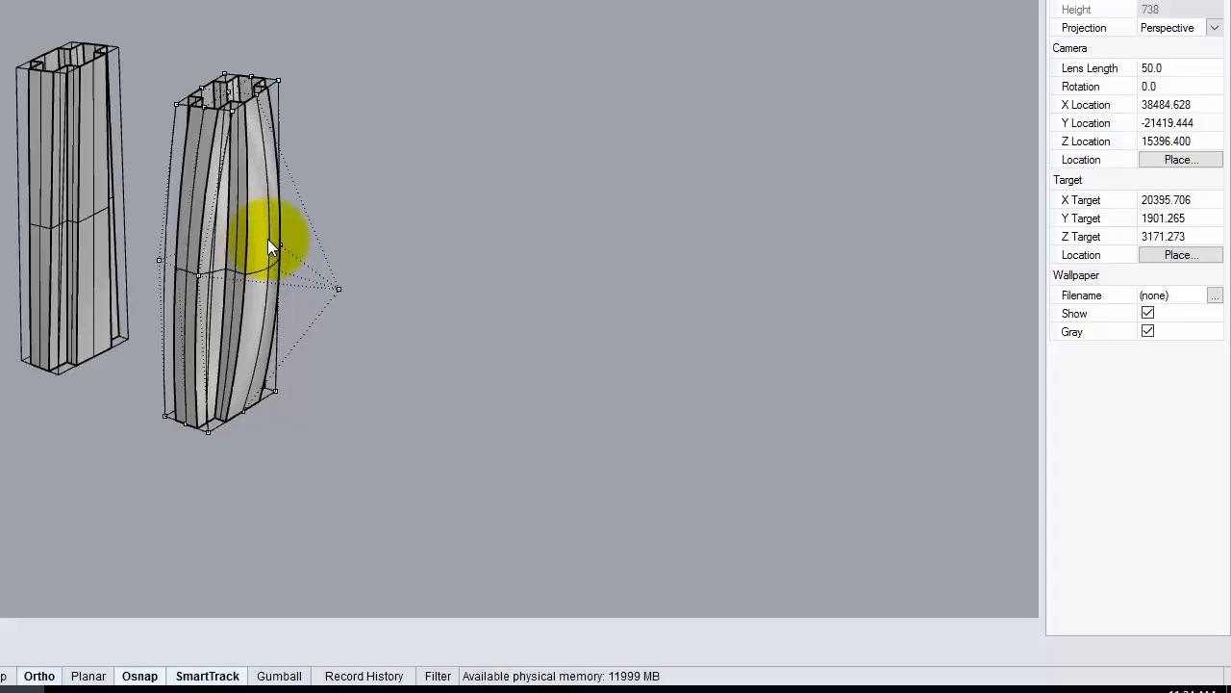
pyautogui.moveTo(365, 261); pyautogui.dragTo(580, 314, button='right')
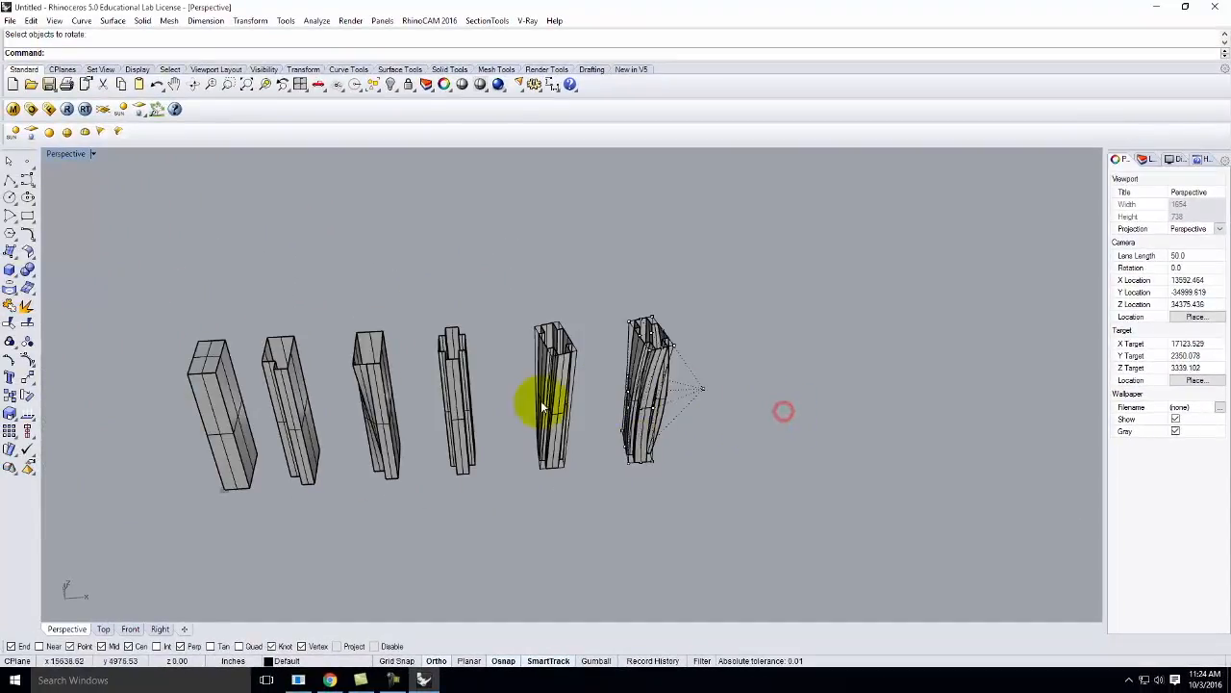
# Step: Copy the undeformed cross-shaped tower to the far end of the row, beyond the bulged tower
pyautogui.click(650, 490)
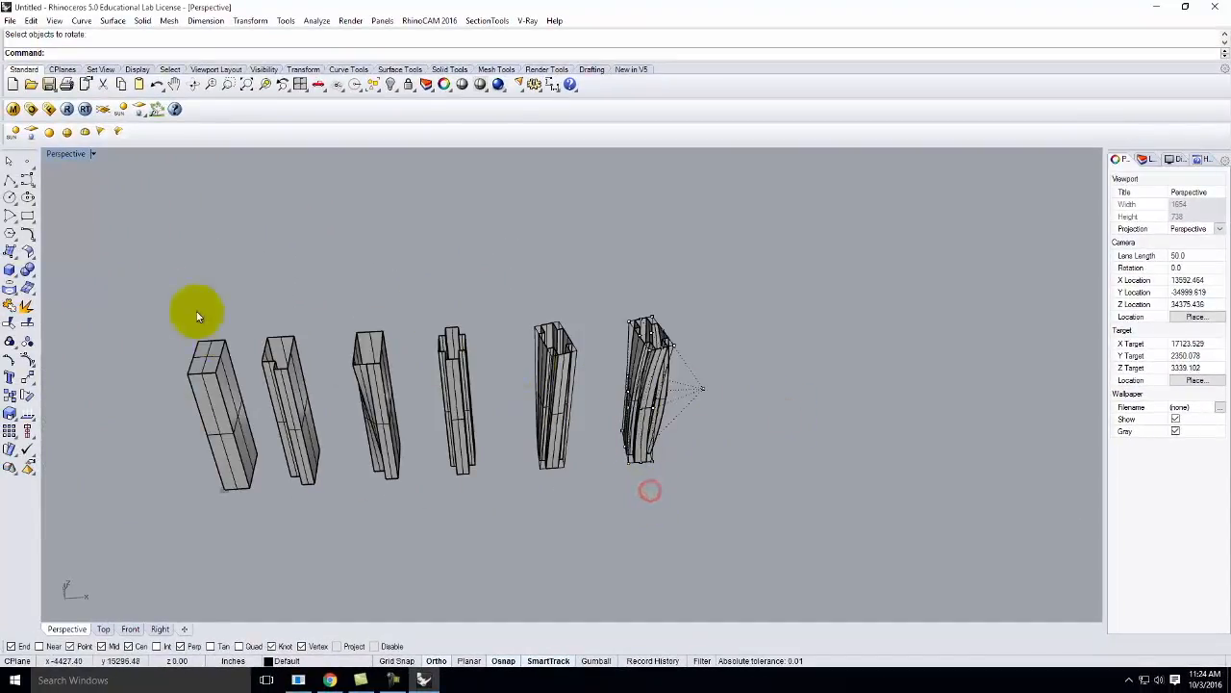
pyautogui.click(453, 387)
pyautogui.press('Return')
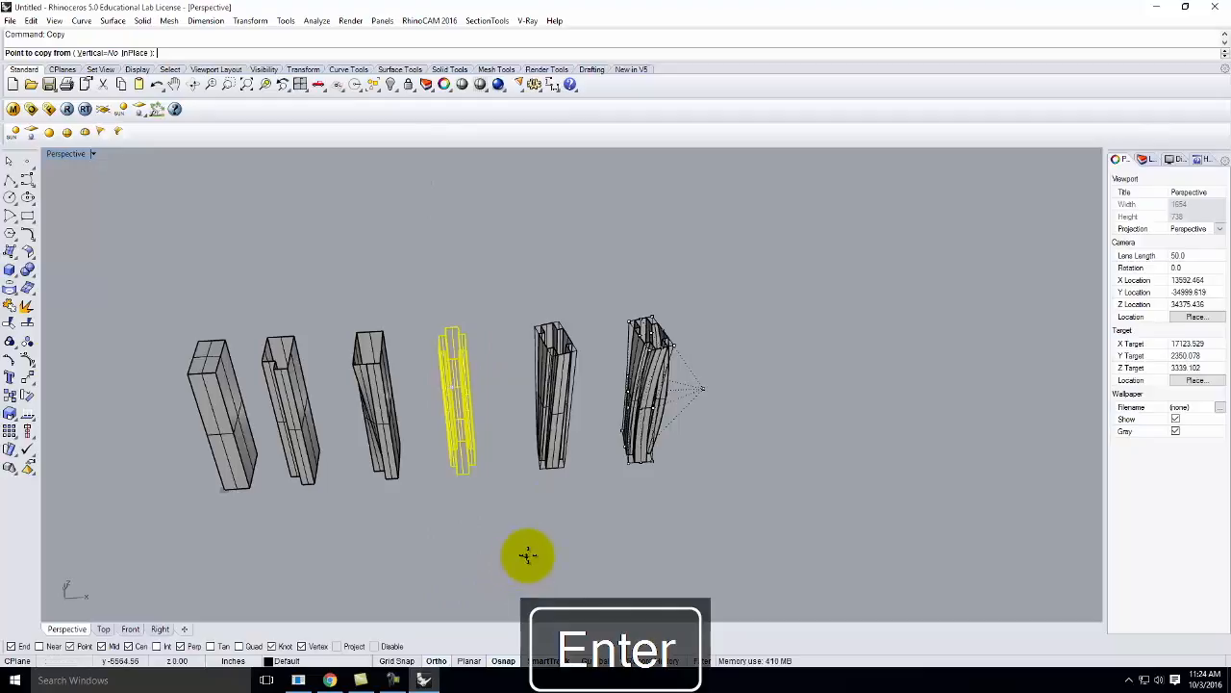
pyautogui.click(530, 552)
pyautogui.click(894, 549)
pyautogui.press('Escape')
pyautogui.click(809, 359)
pyautogui.write('CageEdit')
pyautogui.press('Return')
pyautogui.click(789, 367)
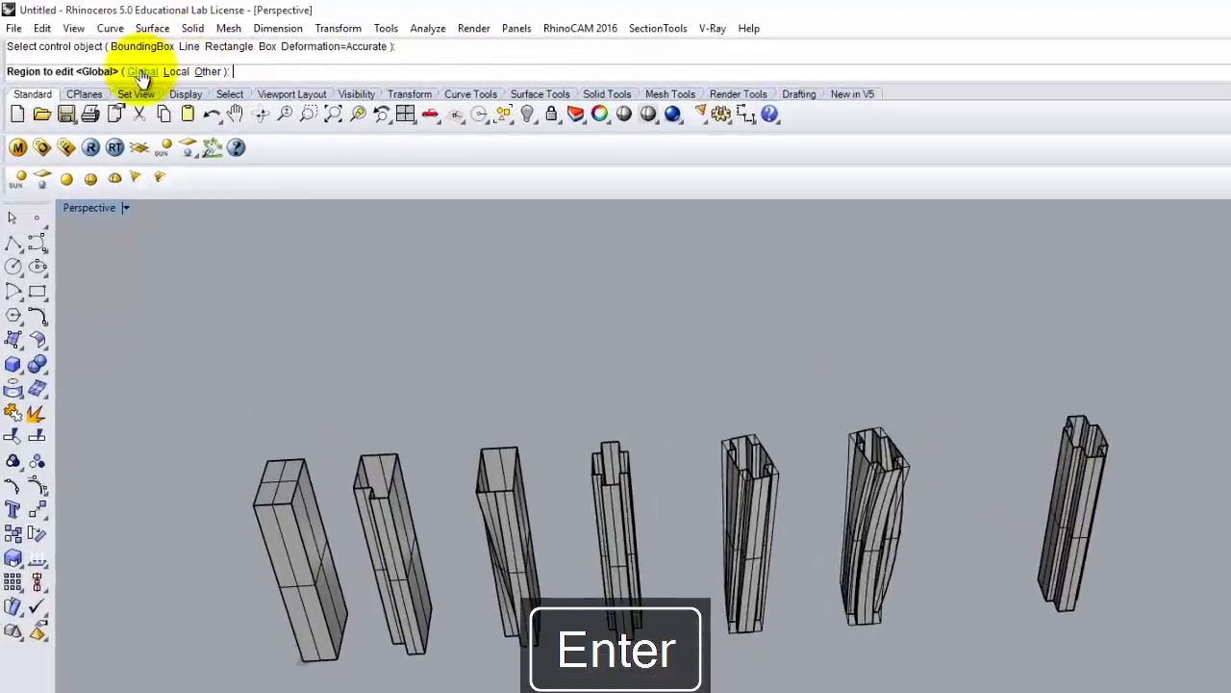
pyautogui.press('Return')
pyautogui.press('Escape')
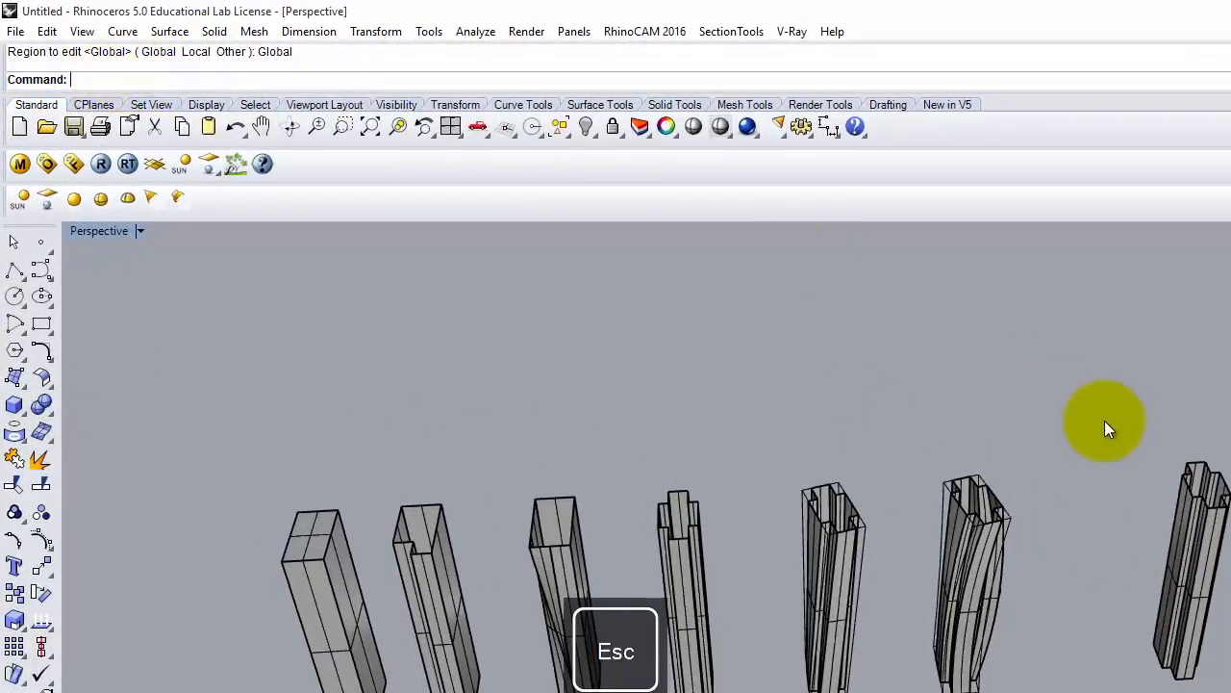
# Step: Start a bounding-box cage in World coordinates on the newly copied cross-shaped tower and set its X, Y and Z degrees to 1
pyautogui.click(1181, 517)
pyautogui.rightClick(1182, 518)
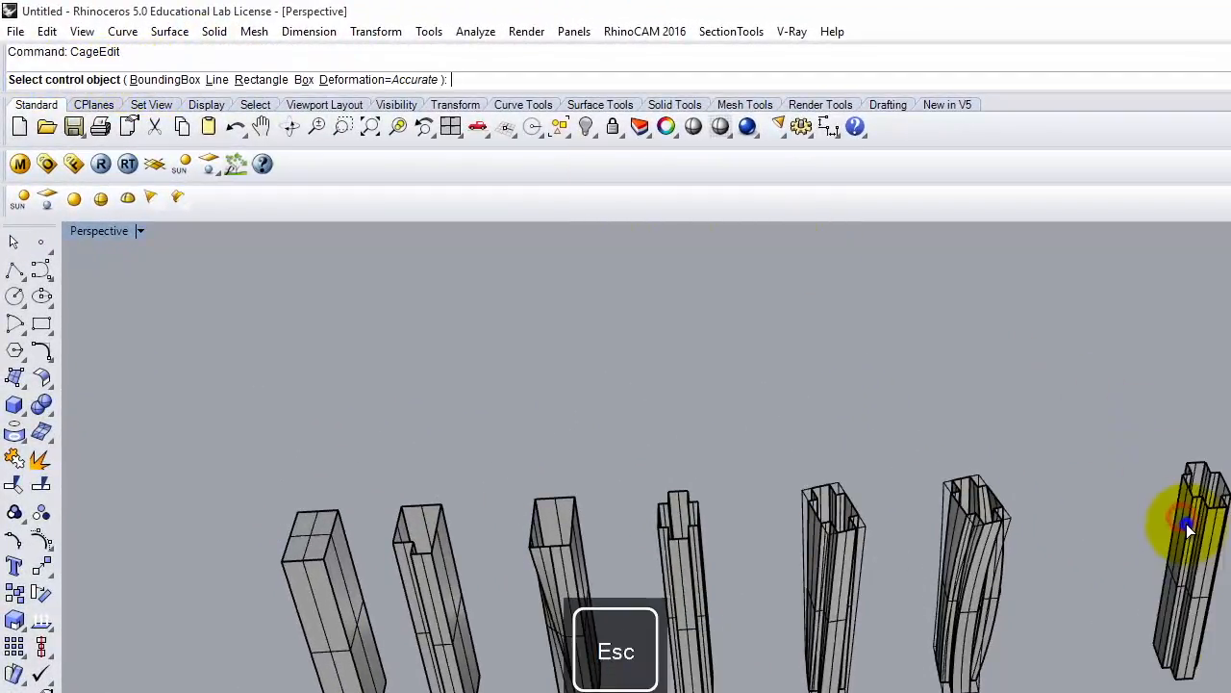
pyautogui.click(165, 80)
pyautogui.click(223, 80)
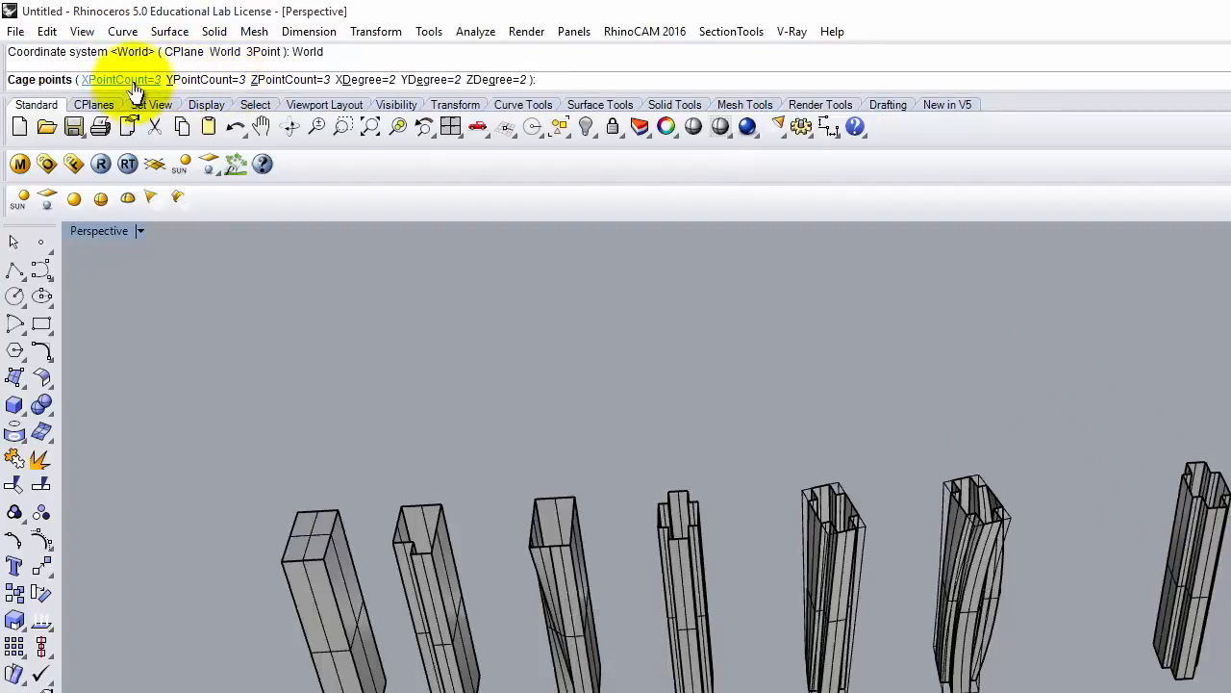
pyautogui.click(371, 81)
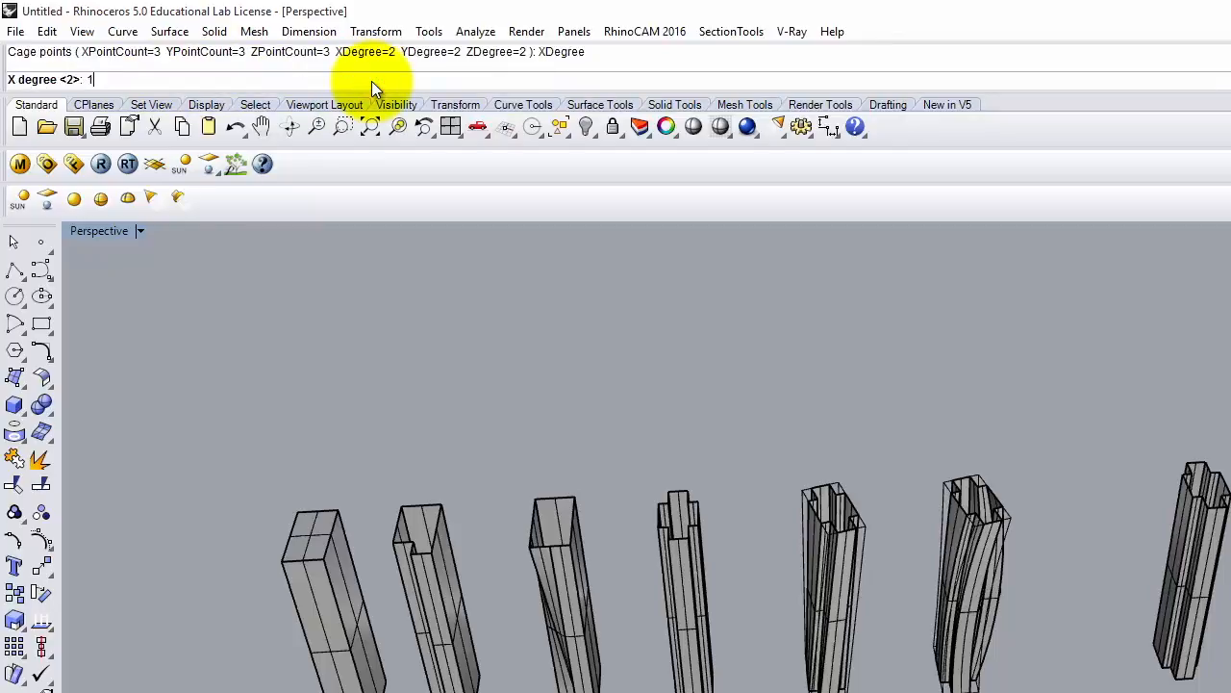
pyautogui.write('1')
pyautogui.press('Return')
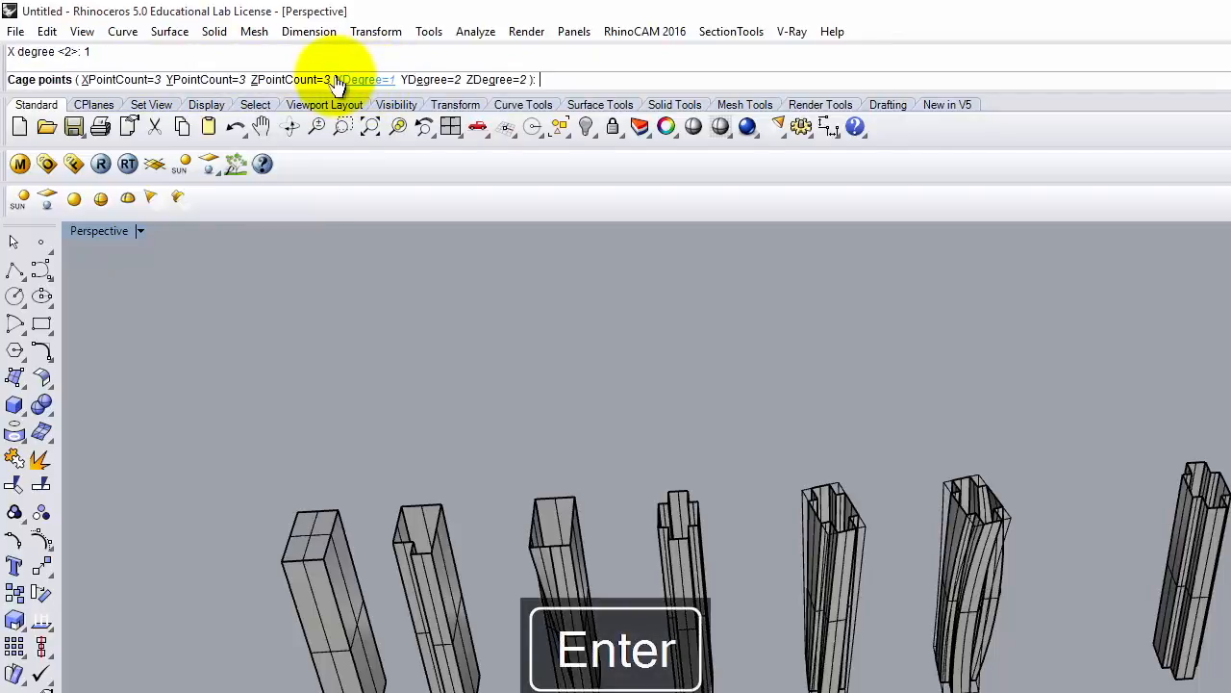
pyautogui.click(424, 75)
pyautogui.write('1')
pyautogui.press('Return')
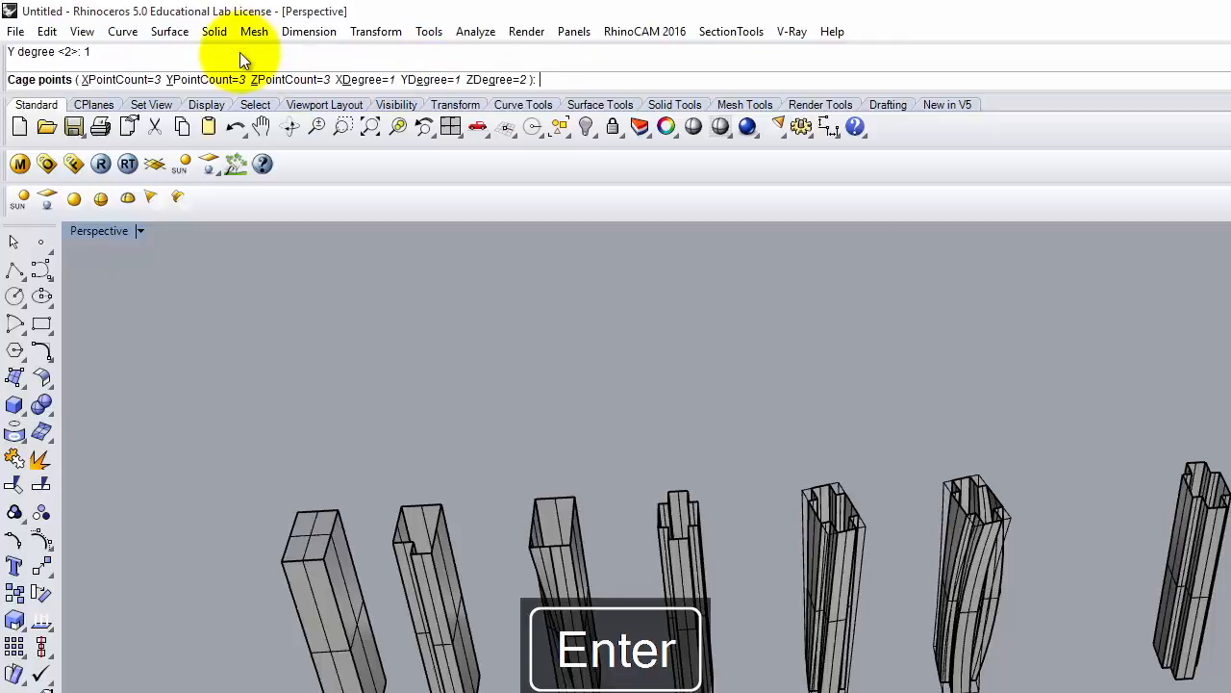
pyautogui.click(500, 75)
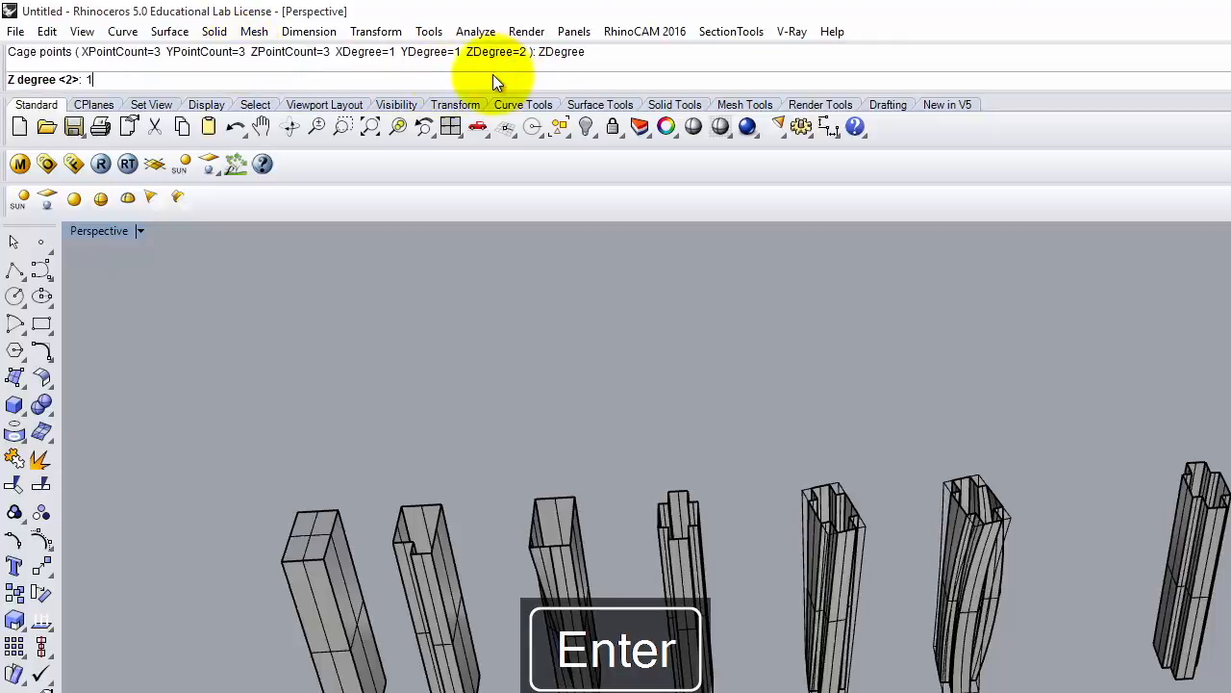
pyautogui.write('1')
pyautogui.press('Return')
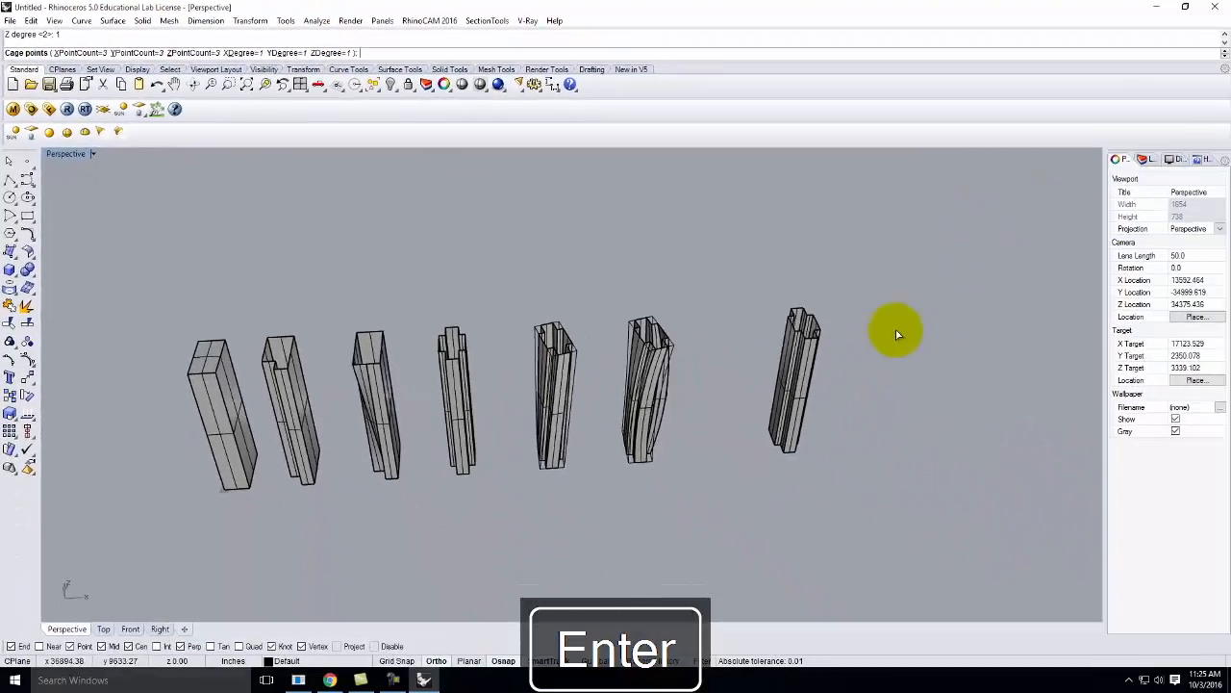
# Step: Accept three cage points in X, Y and Z and apply the cage edit to the Global region
pyautogui.scroll(3, 873, 320)
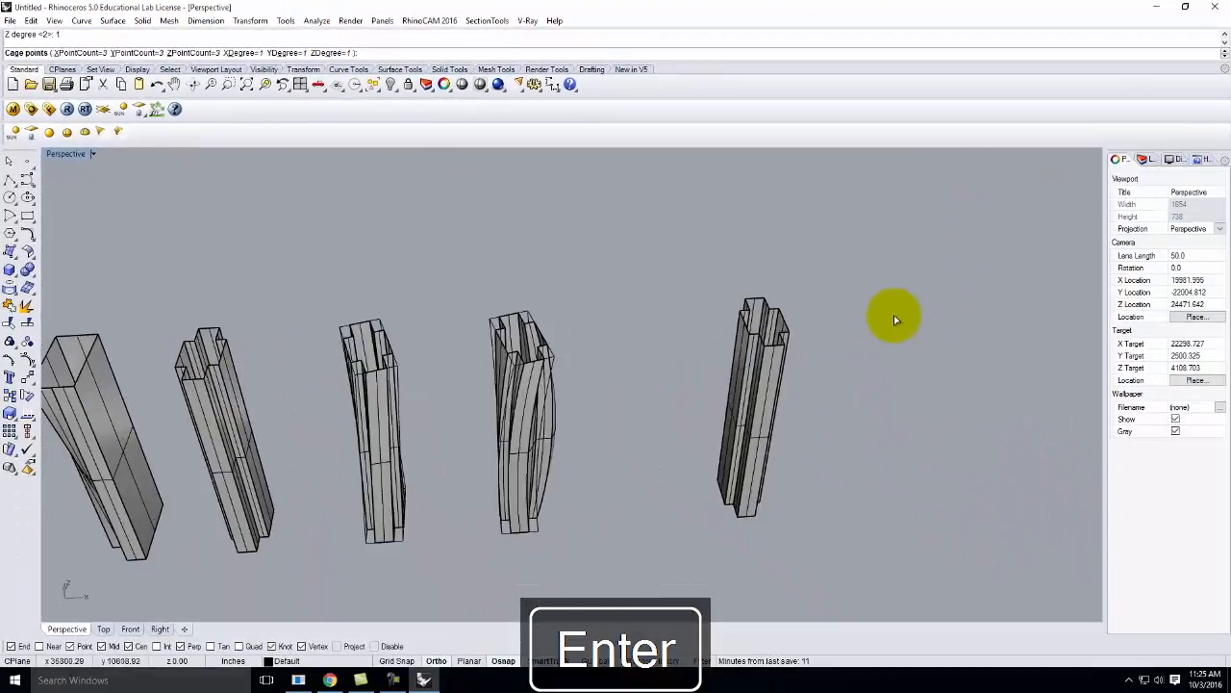
pyautogui.moveTo(874, 321); pyautogui.dragTo(845, 303, button='right')
pyautogui.press('Return')
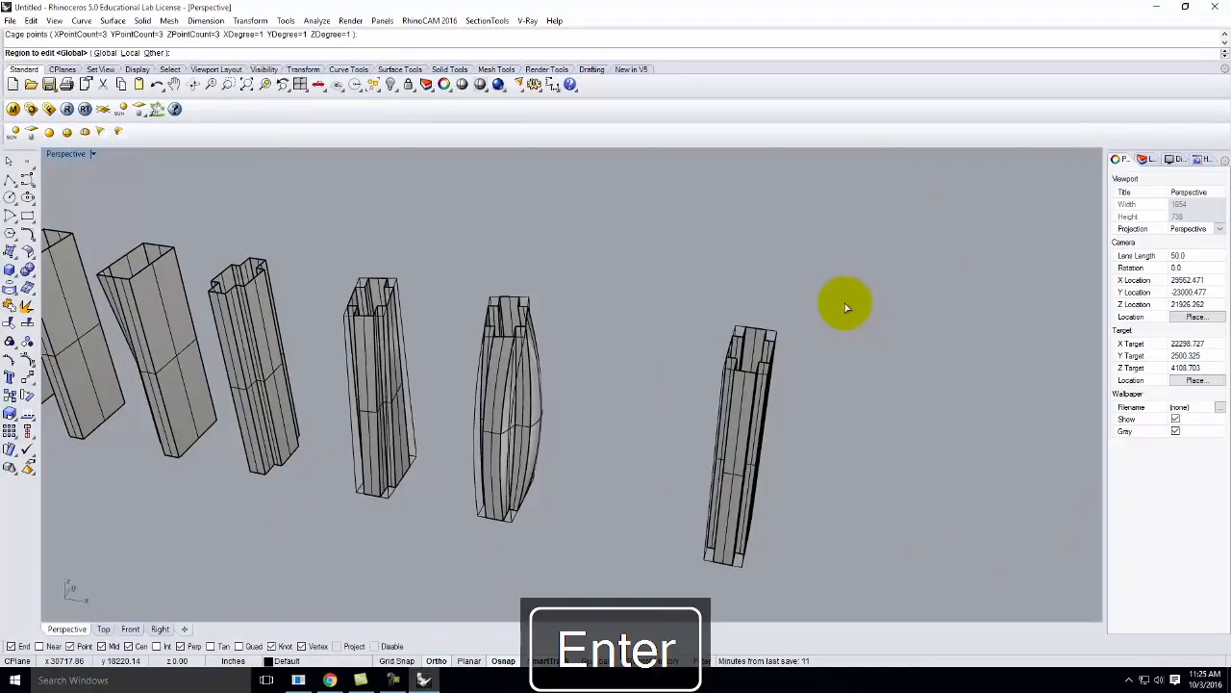
pyautogui.press('Return')
# Step: Rotate the nine cage points at the top of the newly caged tower by 7.5 degrees about their centre point
pyautogui.moveTo(769, 377); pyautogui.dragTo(691, 288, button='right')
pyautogui.moveTo(692, 286); pyautogui.dragTo(842, 414)
pyautogui.moveTo(867, 426); pyautogui.dragTo(850, 389, button='right')
pyautogui.write('R')
pyautogui.press('BackSpace')
pyautogui.write('ota')
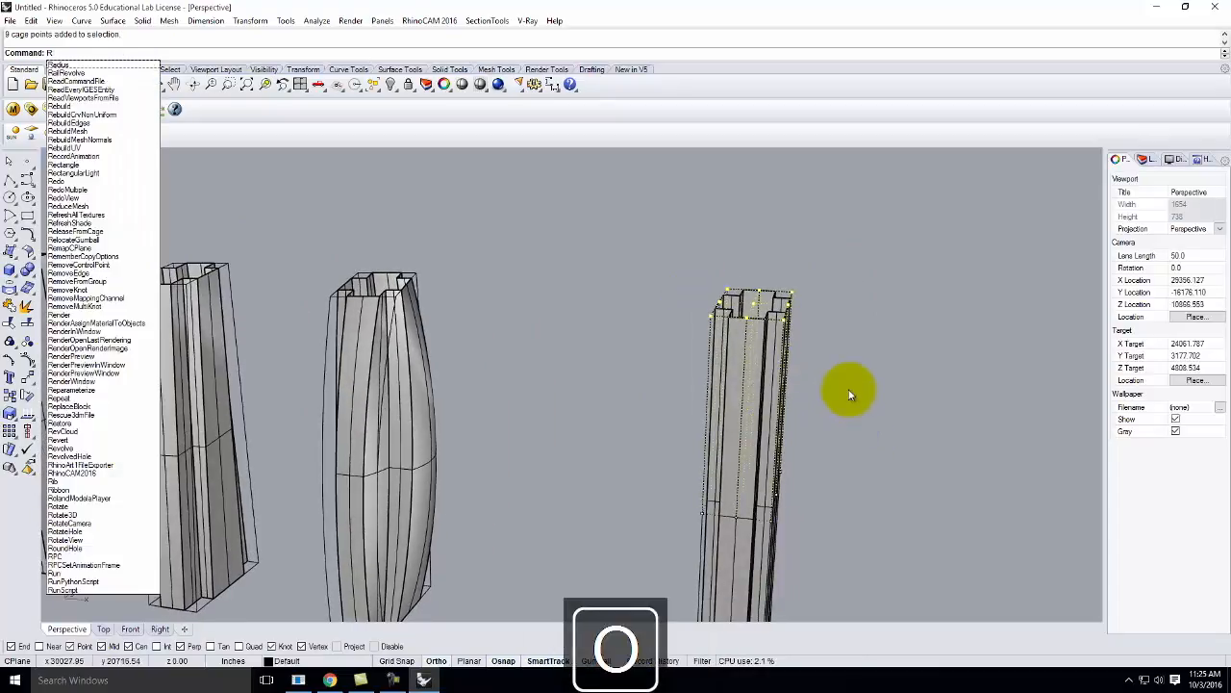
pyautogui.press('Return')
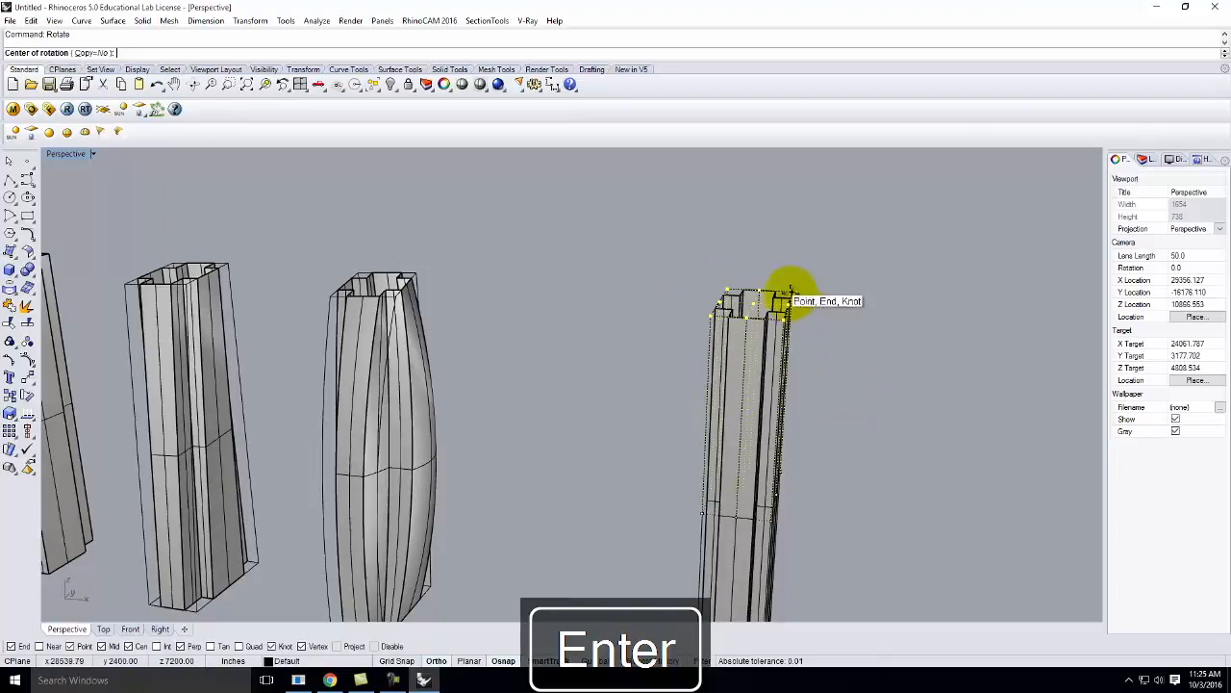
pyautogui.click(756, 303)
pyautogui.write('156')
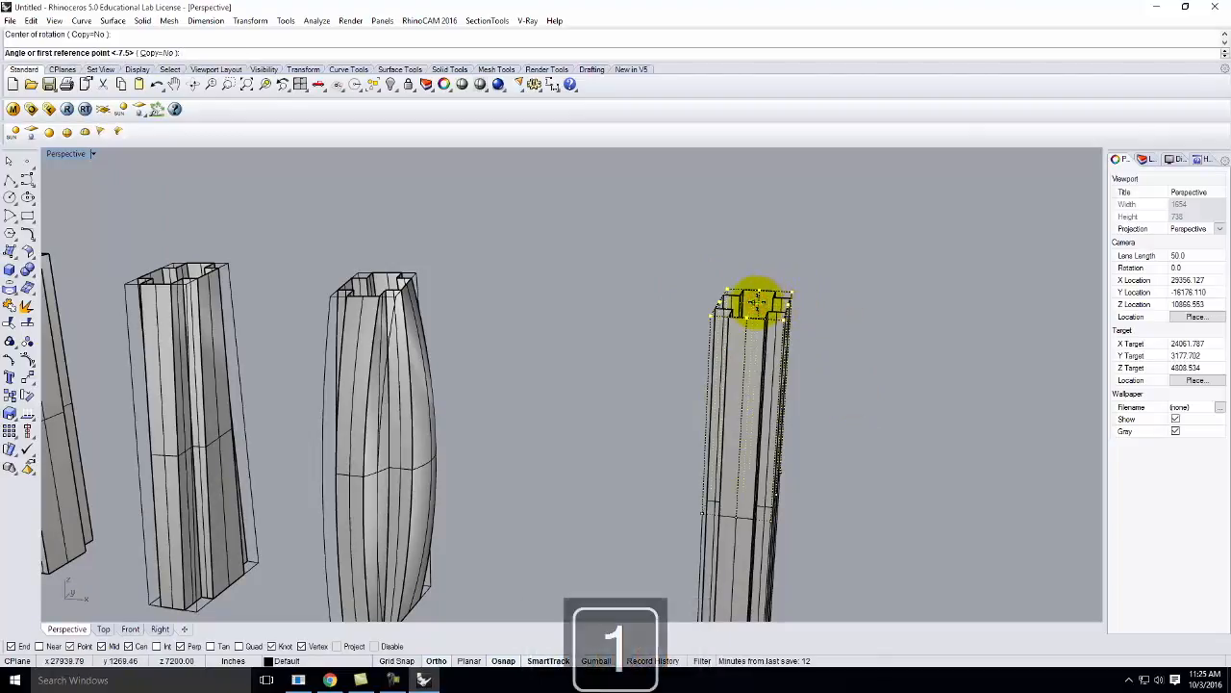
pyautogui.press('BackSpace')
pyautogui.press('BackSpace')
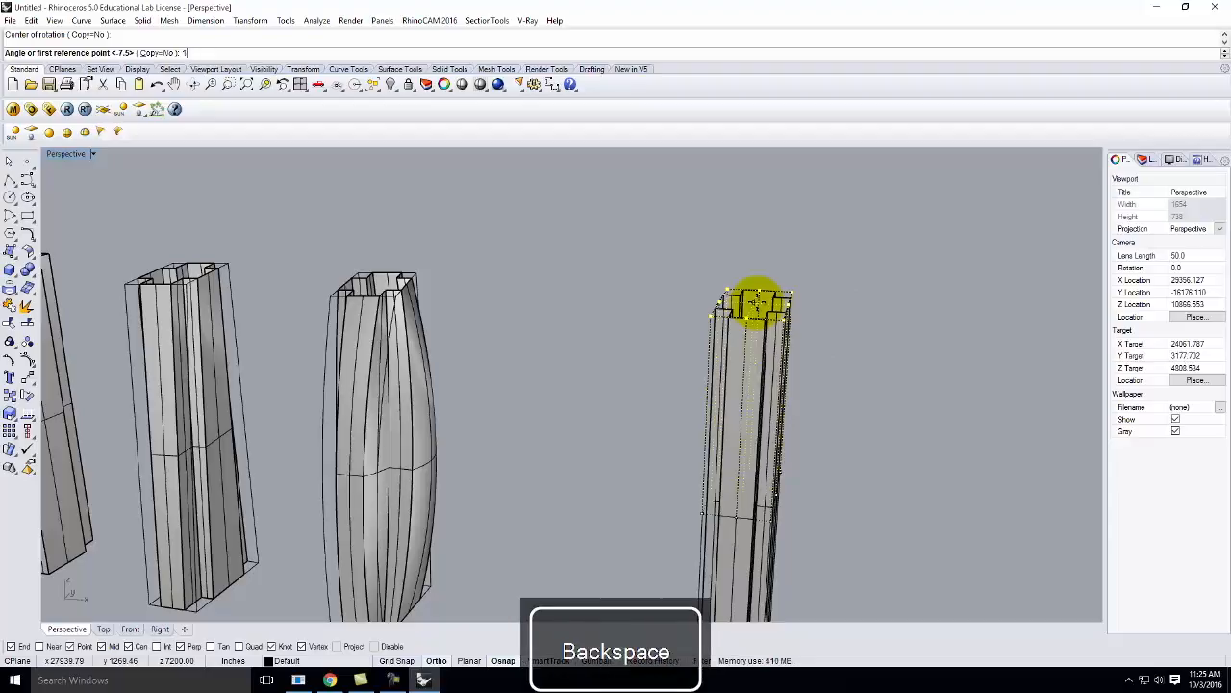
pyautogui.write('7.5')
pyautogui.press('Return')
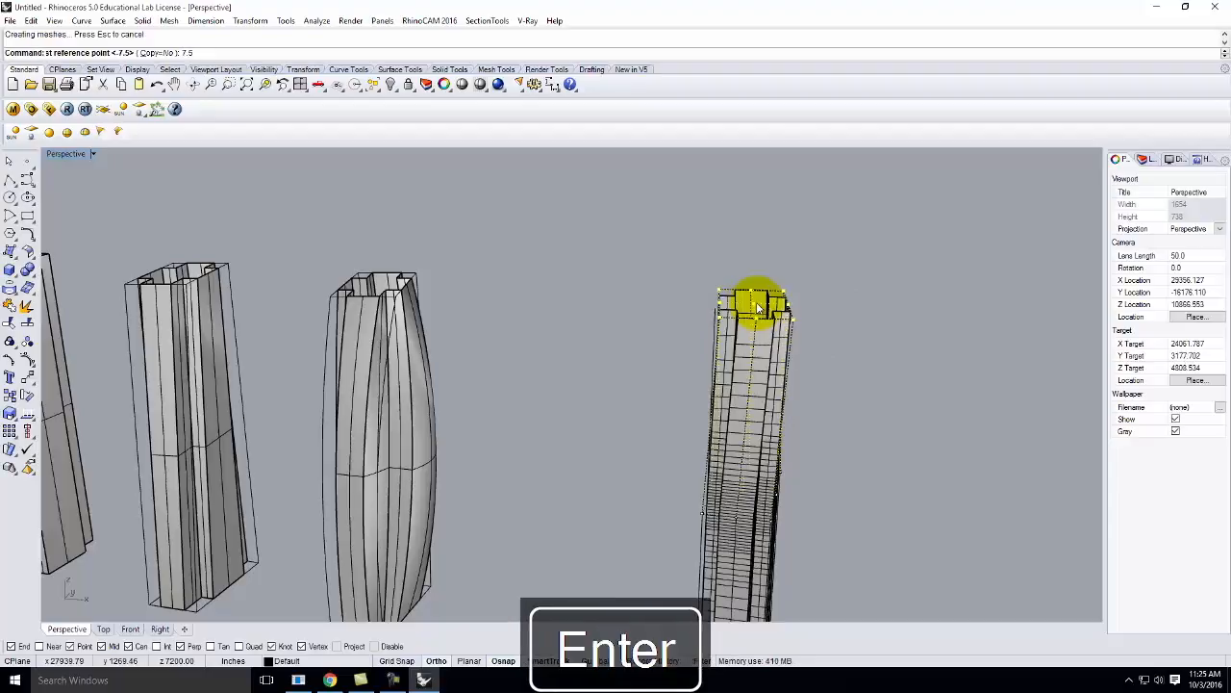
# Step: Rotate the nine mid-height cage points of the same tower by 10 degrees about their centre point
pyautogui.moveTo(758, 306); pyautogui.dragTo(758, 385, button='right')
pyautogui.moveTo(757, 362); pyautogui.dragTo(702, 344, button='right')
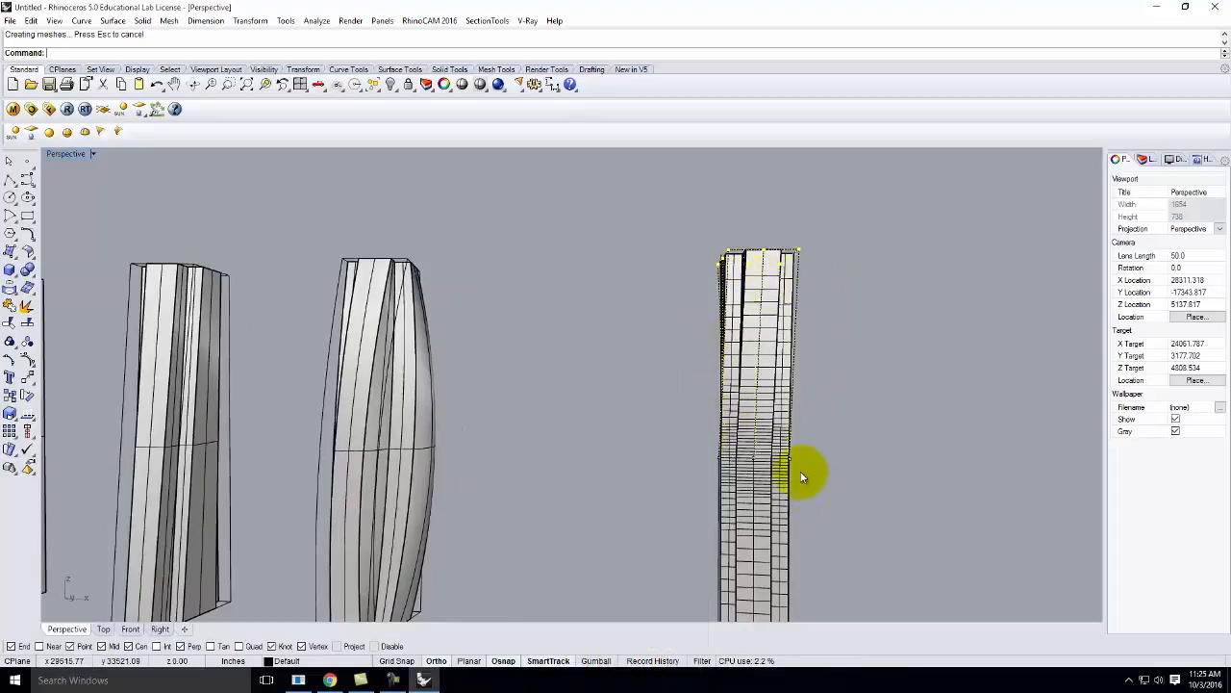
pyautogui.moveTo(794, 474); pyautogui.dragTo(816, 380, button='right')
pyautogui.moveTo(591, 385); pyautogui.dragTo(885, 497)
pyautogui.moveTo(838, 487); pyautogui.dragTo(867, 489, button='right')
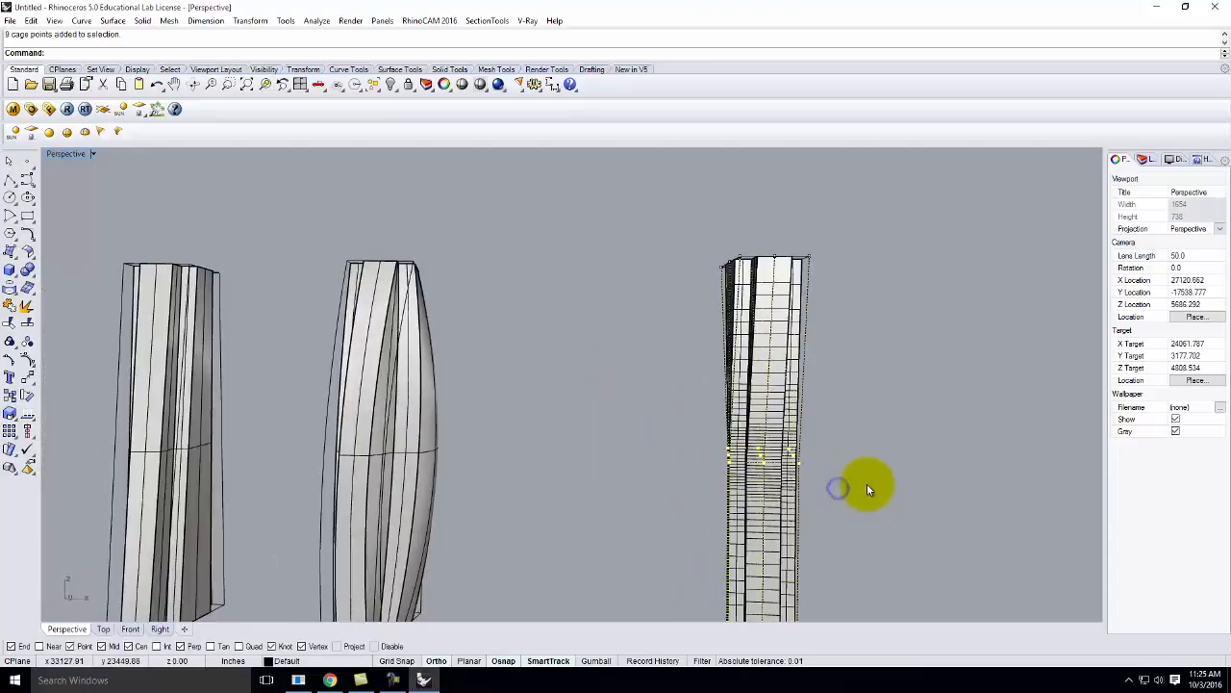
pyautogui.press('Return')
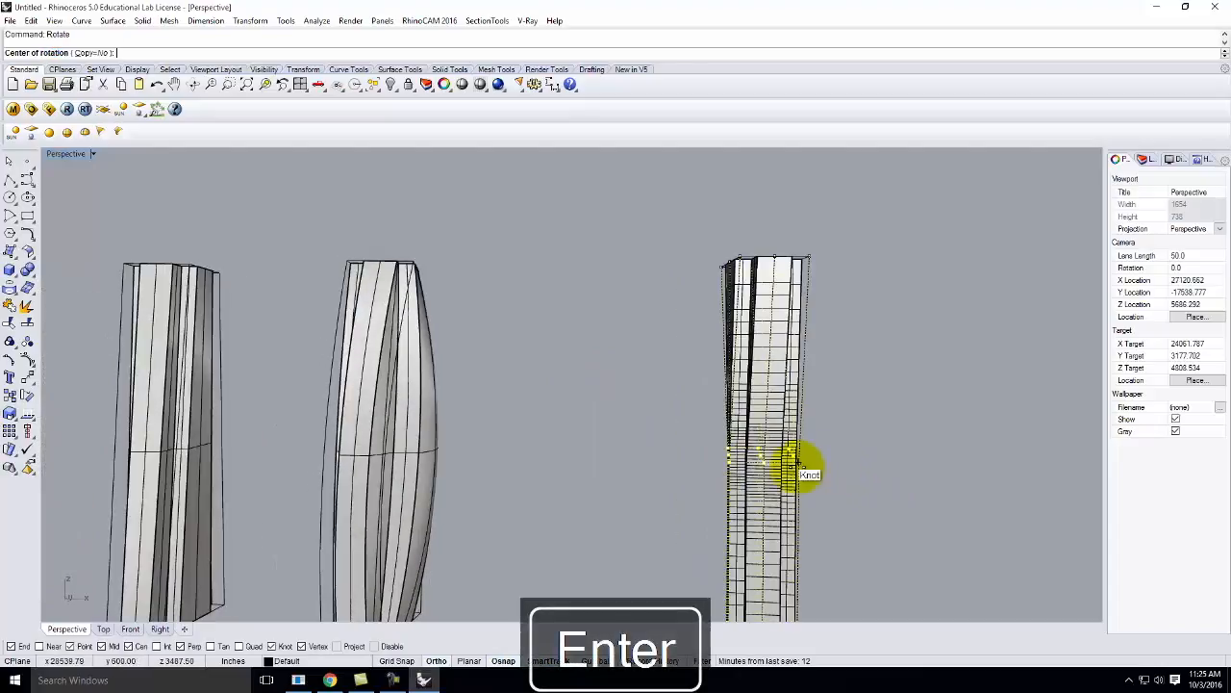
pyautogui.click(762, 458)
pyautogui.write('10')
pyautogui.press('Return')
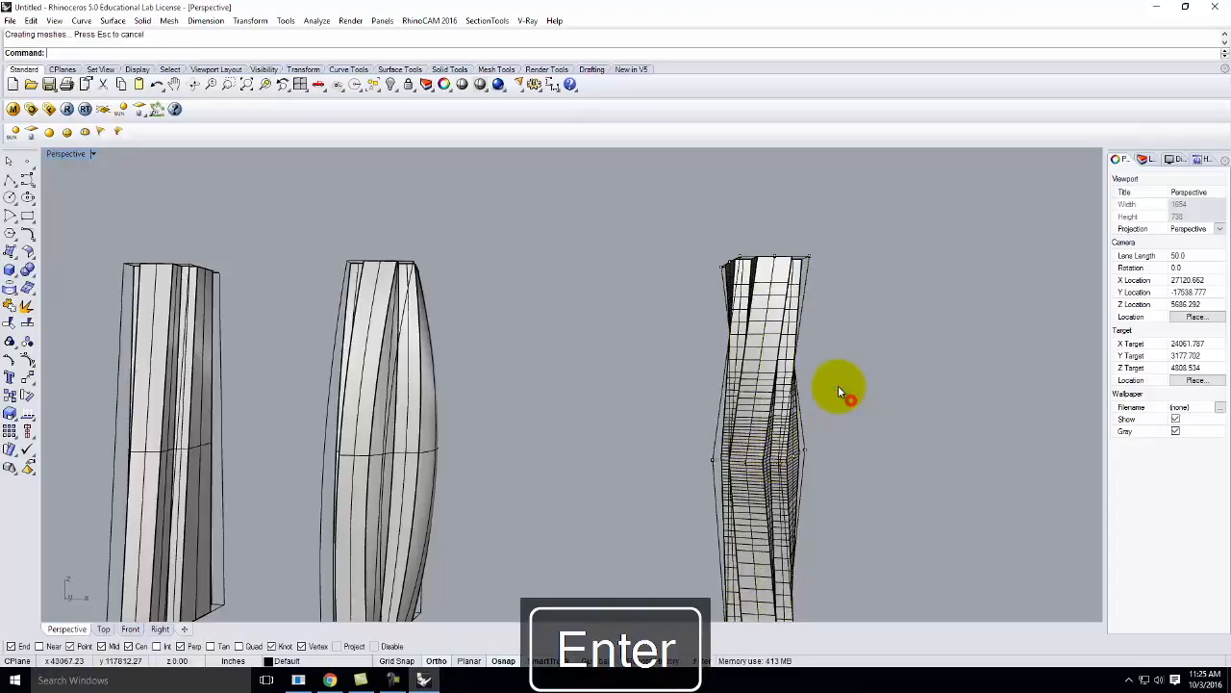
# Step: Examine the degree-1 caged tower from several angles, with and without its cage points, and compare it with its neighbours
pyautogui.scroll(-5, 851, 398)
pyautogui.moveTo(880, 440); pyautogui.dragTo(532, 440, button='right')
pyautogui.scroll(5, 494, 523)
pyautogui.moveTo(494, 522); pyautogui.dragTo(627, 519, button='right')
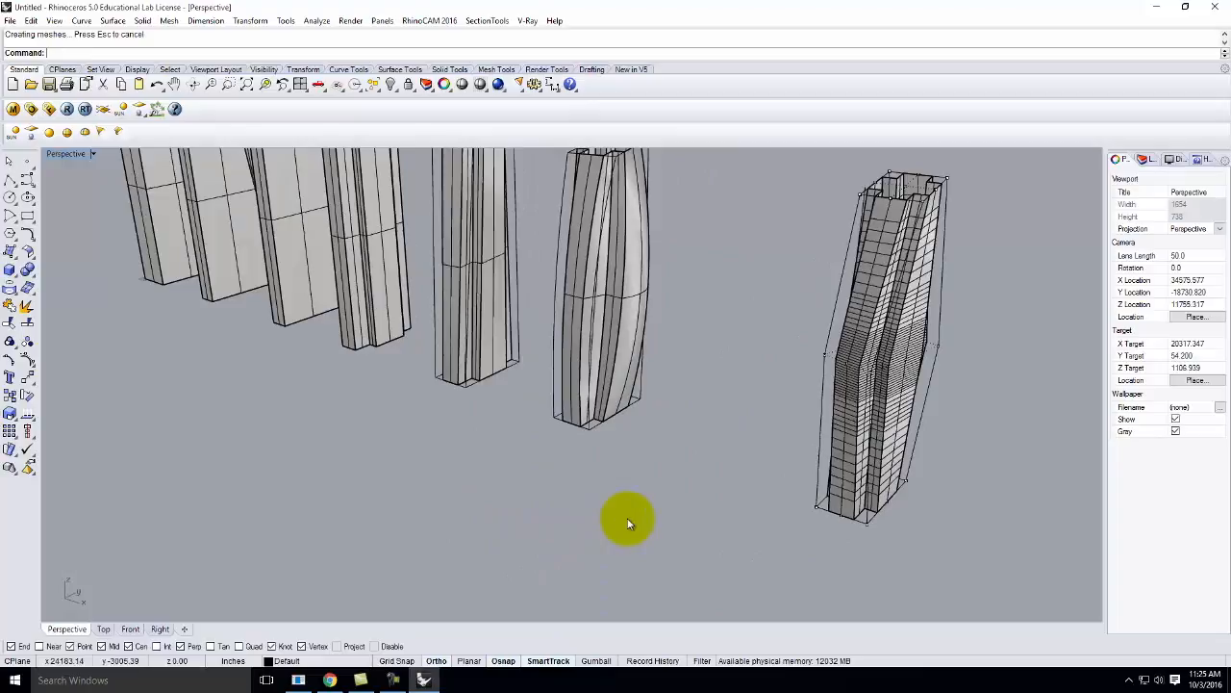
pyautogui.rightClick(629, 523)
pyautogui.scroll(-4, 588, 511)
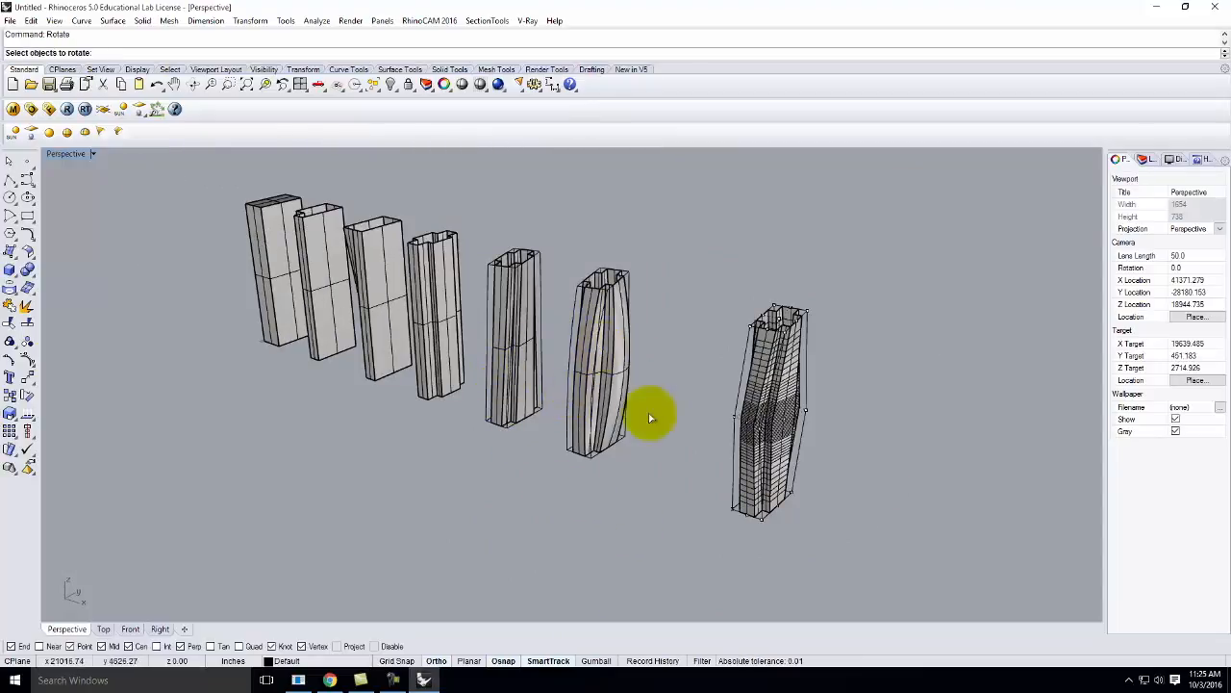
pyautogui.click(629, 495)
pyautogui.click(861, 304)
pyautogui.press('Return')
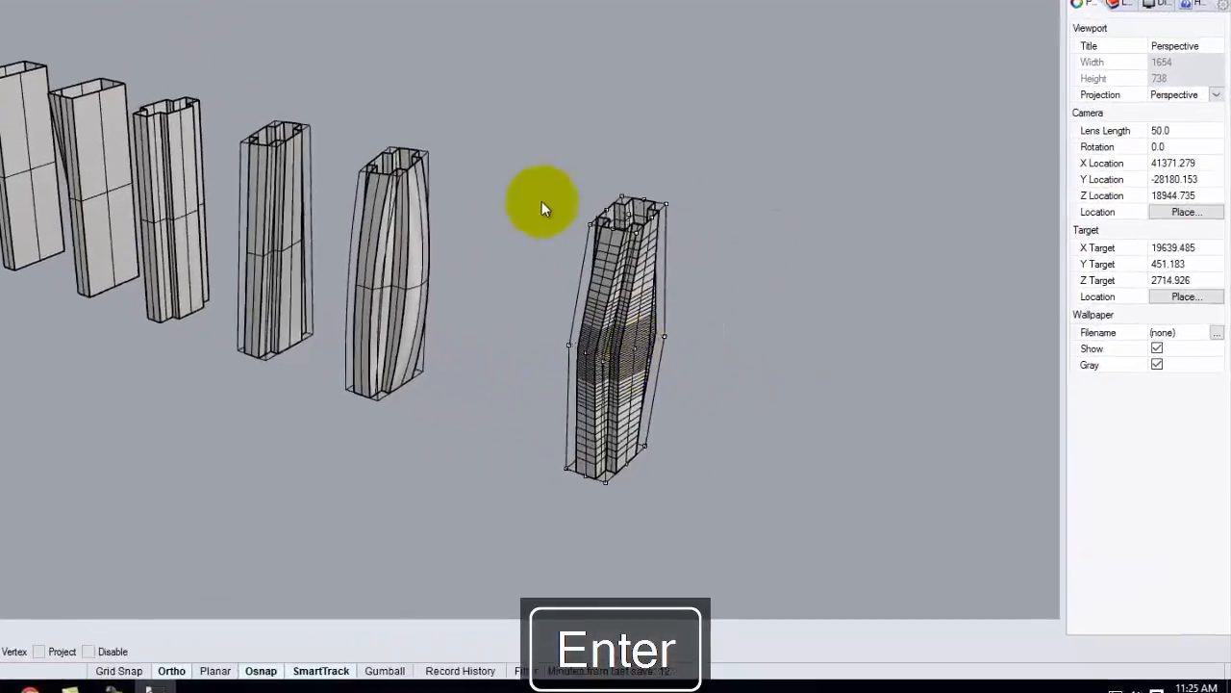
pyautogui.press('Escape')
pyautogui.moveTo(539, 256); pyautogui.dragTo(593, 204, button='right')
pyautogui.click(564, 186)
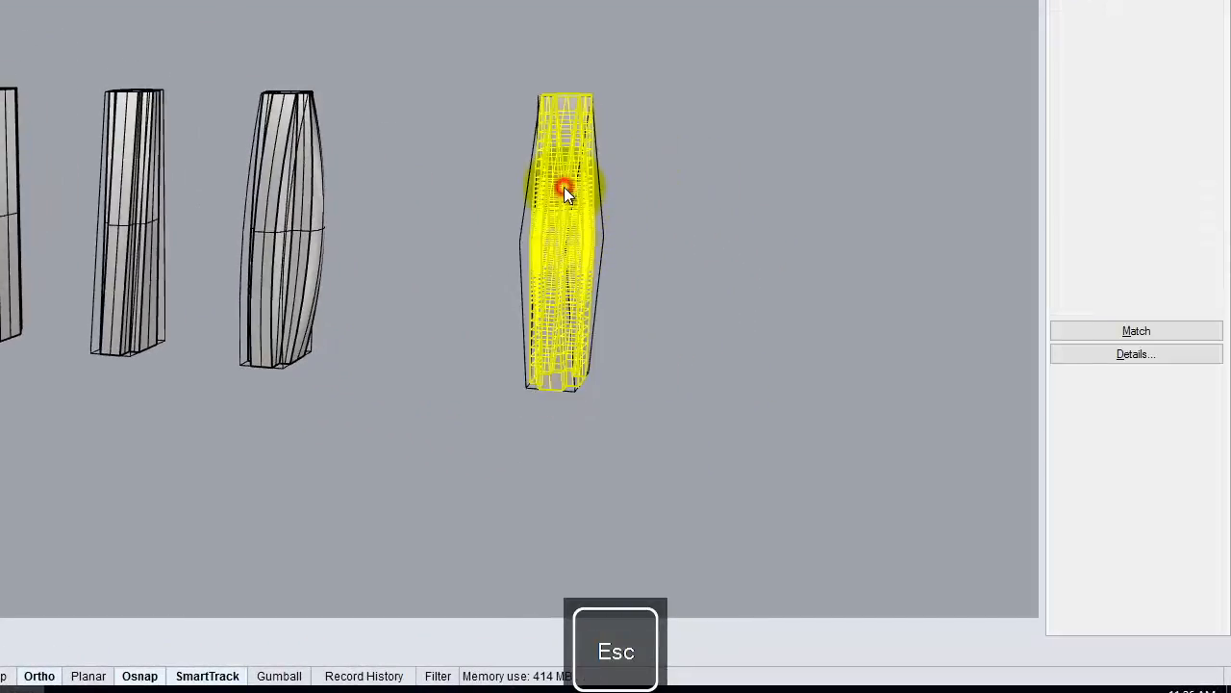
pyautogui.click(749, 242)
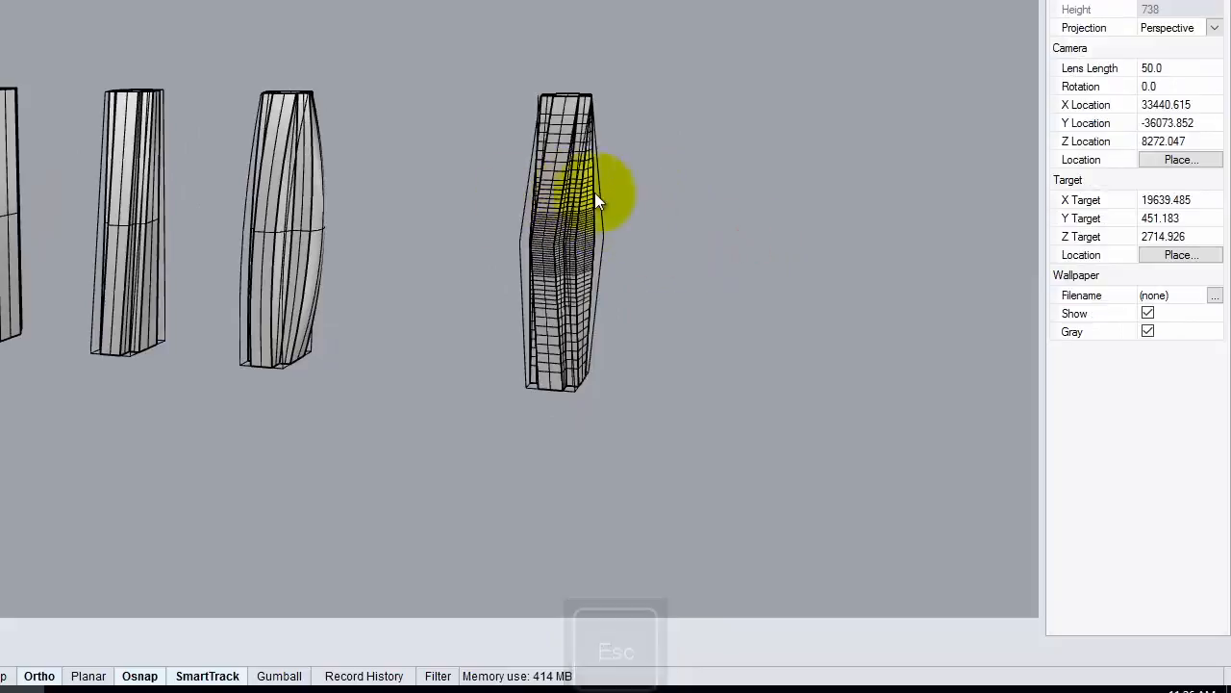
pyautogui.moveTo(460, 247); pyautogui.dragTo(558, 315, button='right')
pyautogui.moveTo(686, 289); pyautogui.dragTo(606, 295, button='right')
pyautogui.scroll(8, 607, 386)
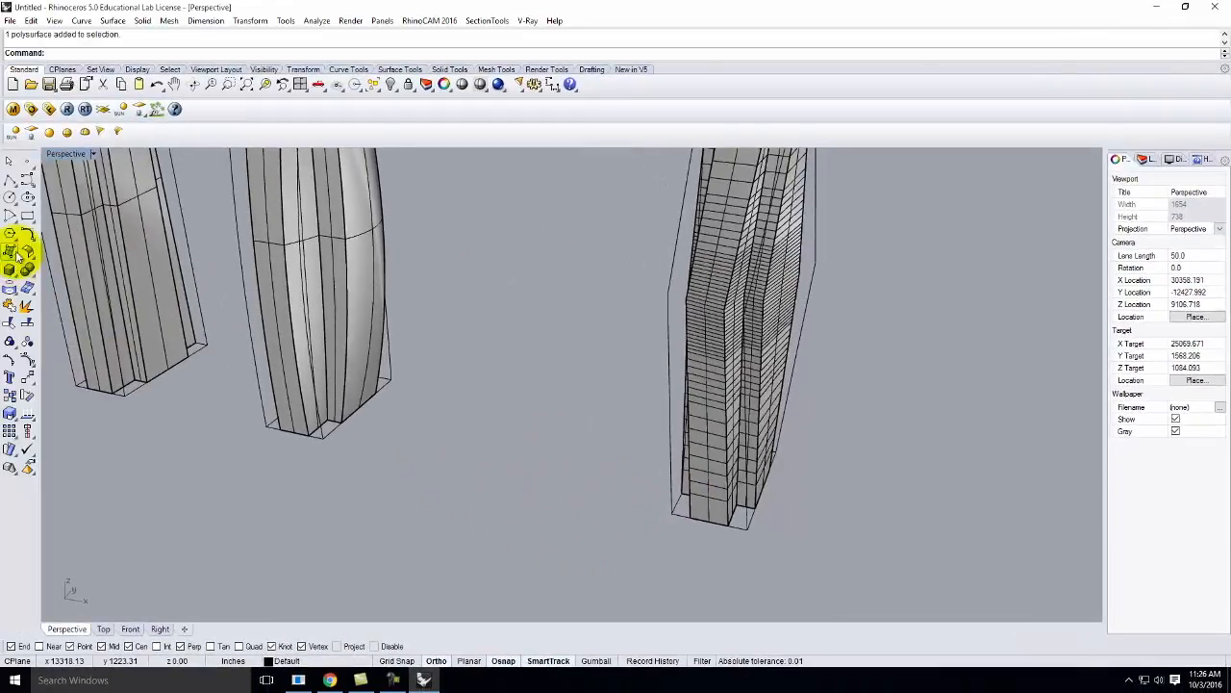
# Step: Draw a rectangular plane at ground level surrounding the base of the degree-1 caged tower, and check its extent in the Top view
pyautogui.click(16, 255)
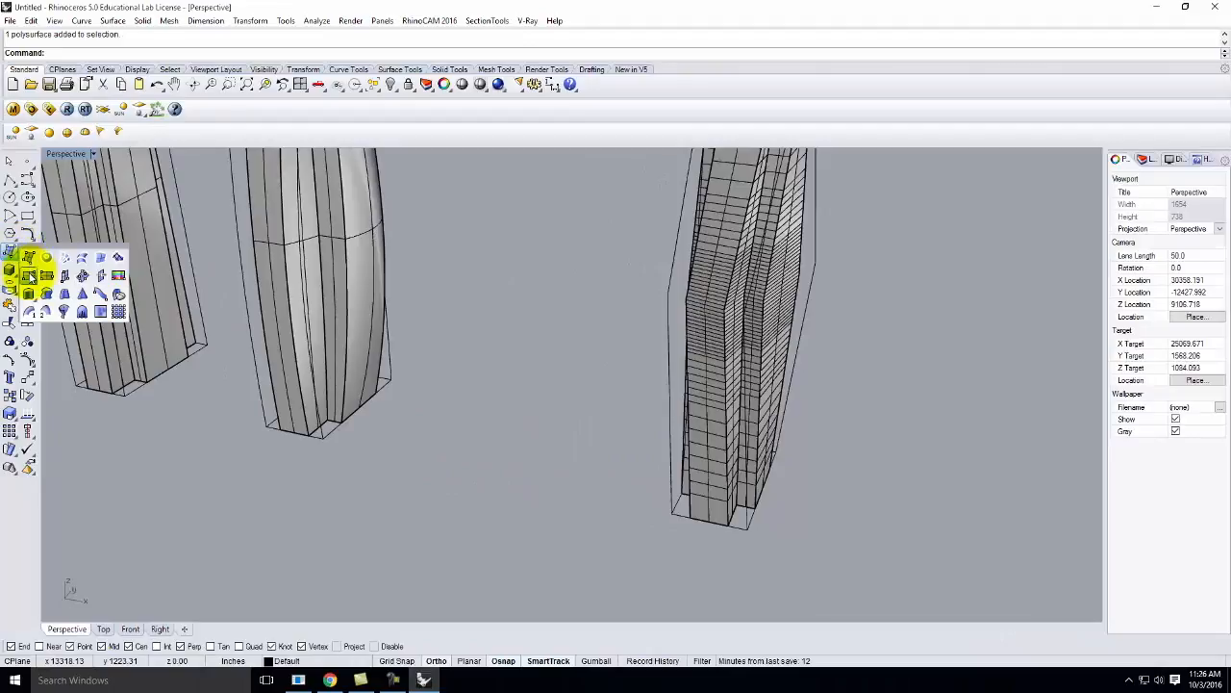
pyautogui.click(22, 266)
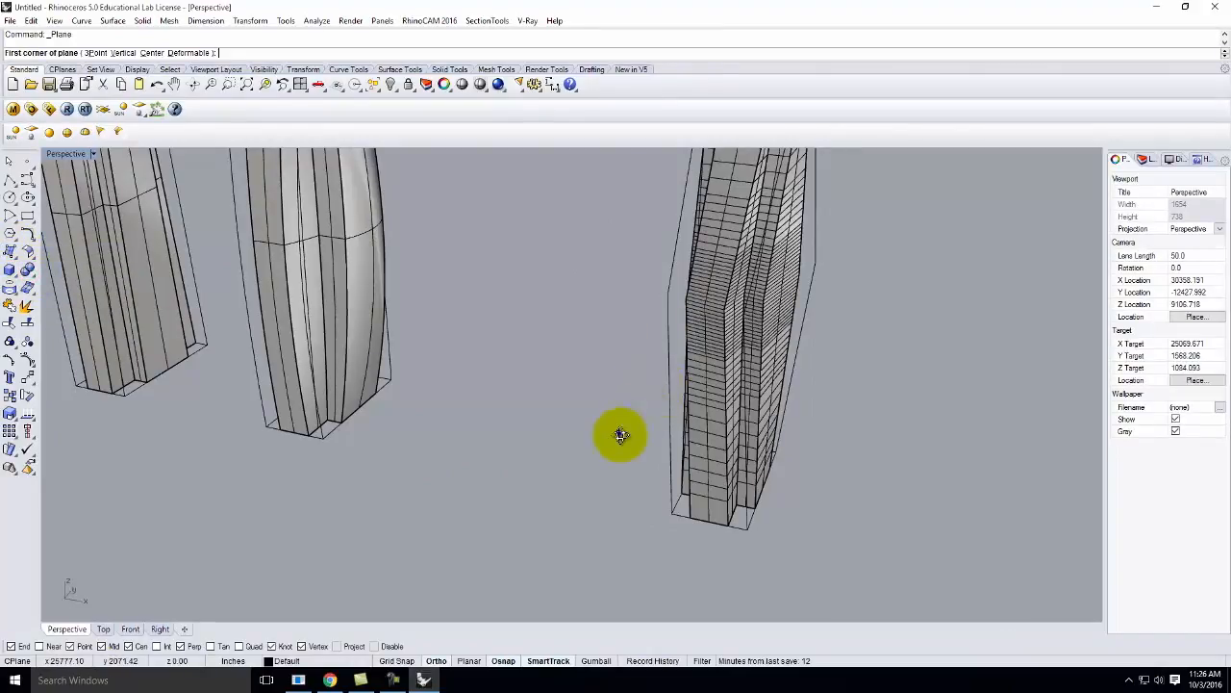
pyautogui.moveTo(622, 432); pyautogui.dragTo(649, 484, button='right')
pyautogui.click(667, 372)
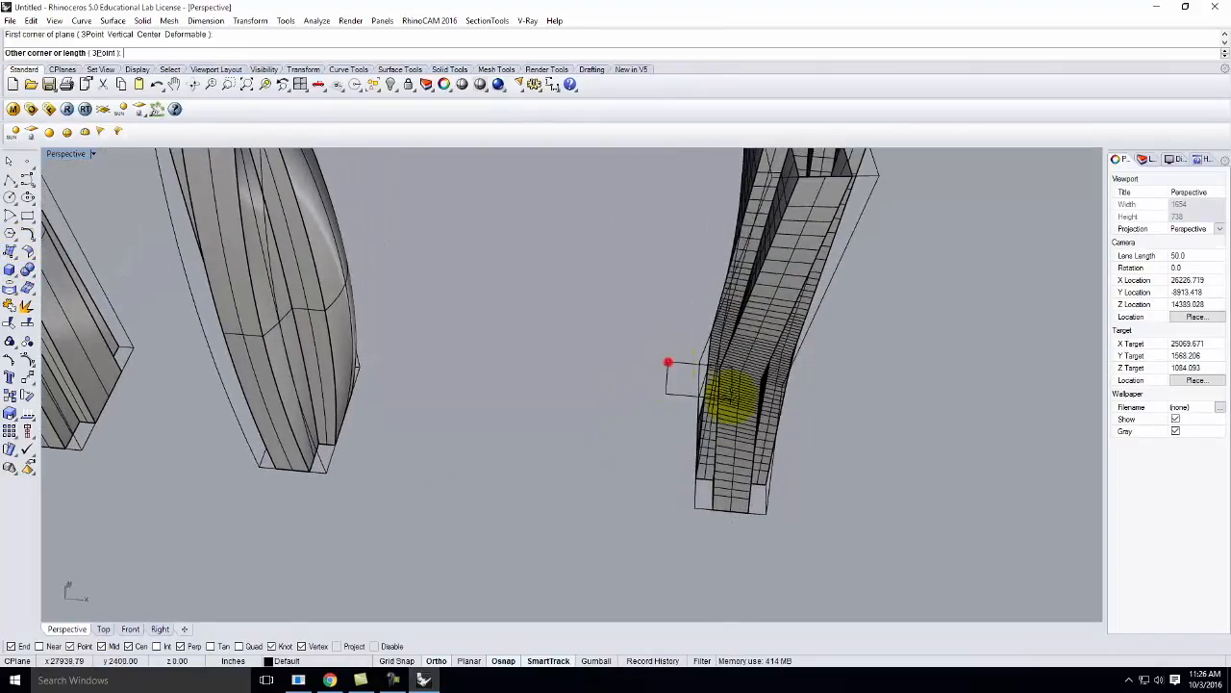
pyautogui.click(814, 551)
pyautogui.moveTo(880, 579); pyautogui.dragTo(798, 536, button='right')
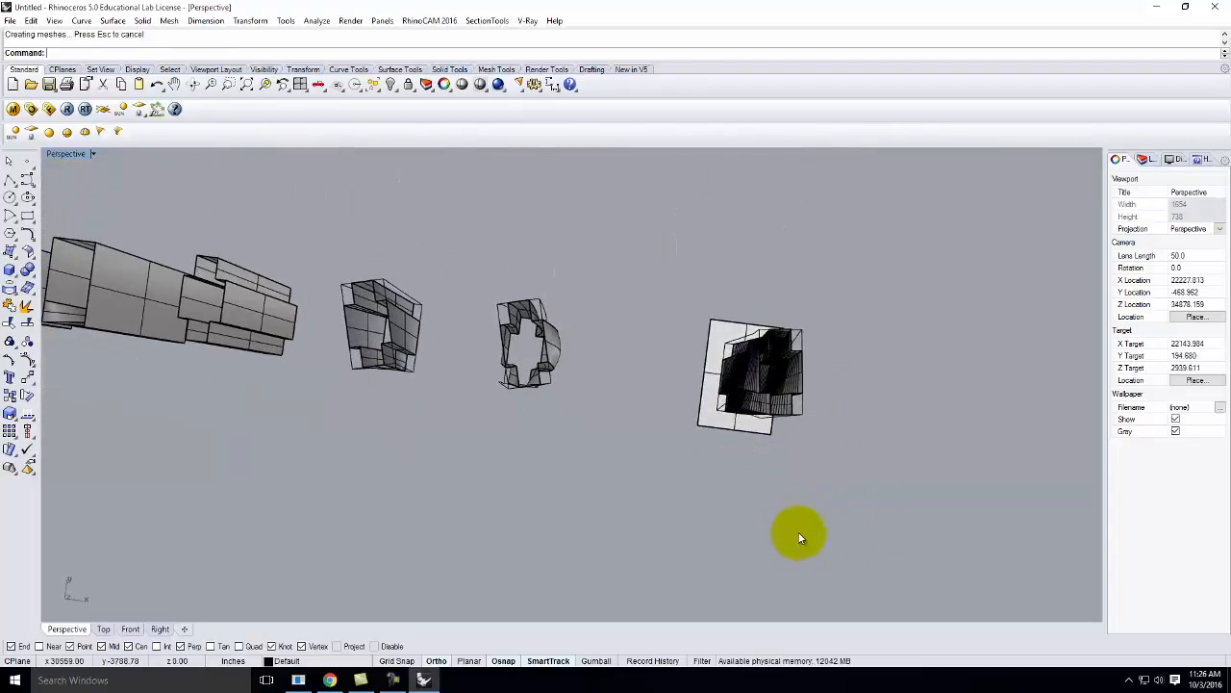
pyautogui.doubleClick(66, 154)
pyautogui.scroll(-5, 230, 305)
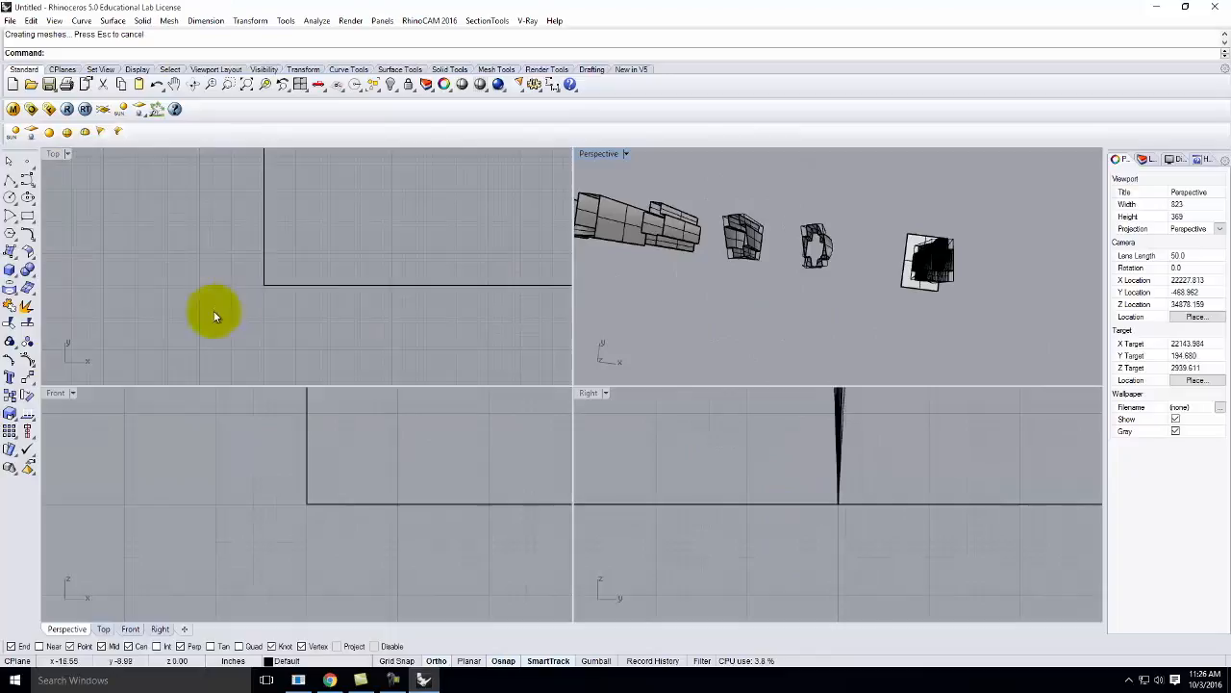
pyautogui.scroll(8, 155, 306)
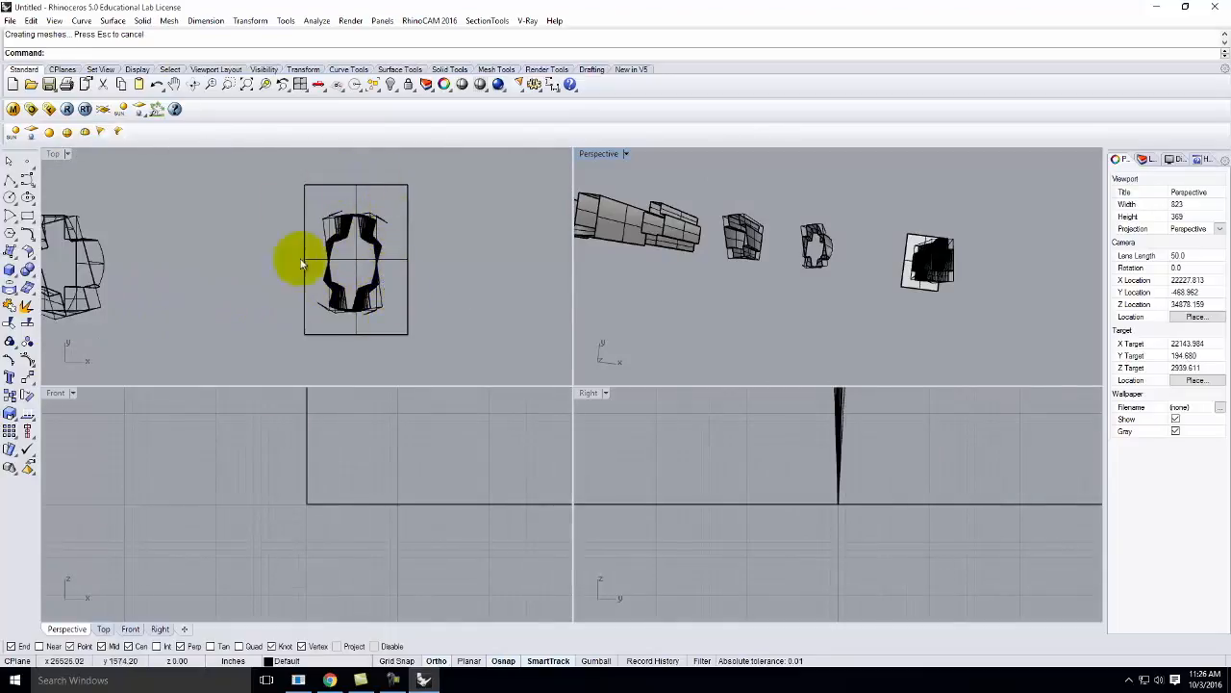
pyautogui.doubleClick(613, 157)
pyautogui.moveTo(857, 391); pyautogui.dragTo(925, 398, button='right')
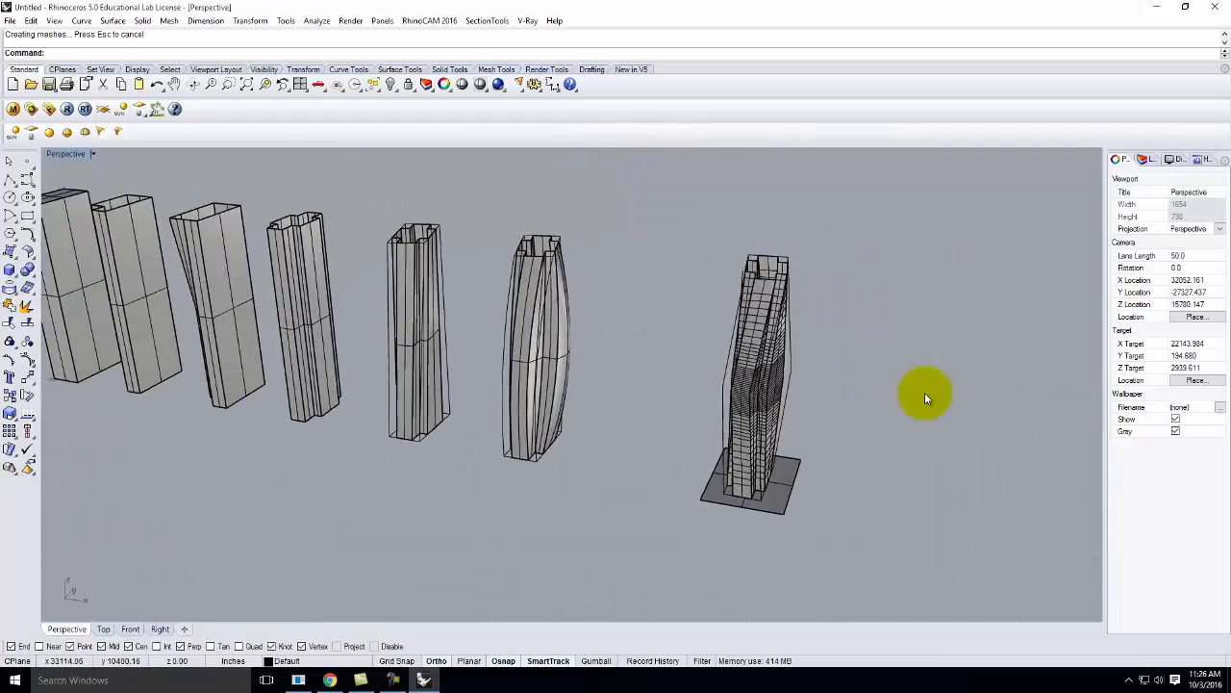
# Step: Copy the ground plane vertically to a level just above it as a second floor plane, and select the upper plane
pyautogui.click(776, 501)
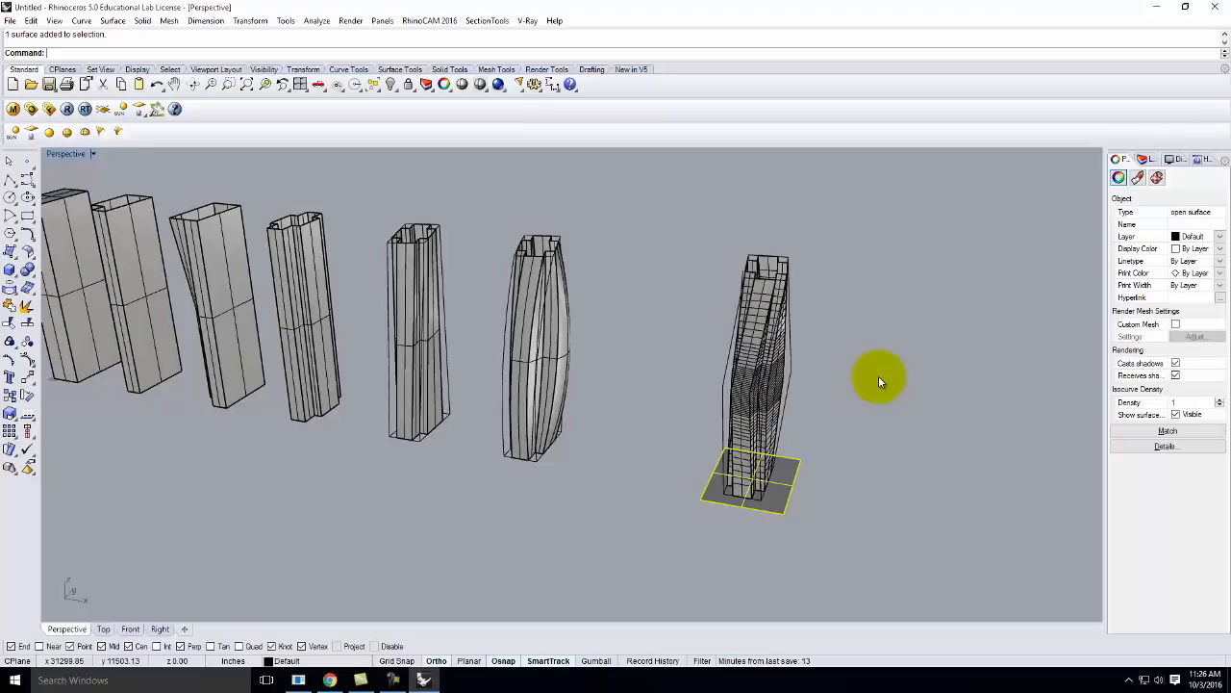
pyautogui.write('opy')
pyautogui.press('Return')
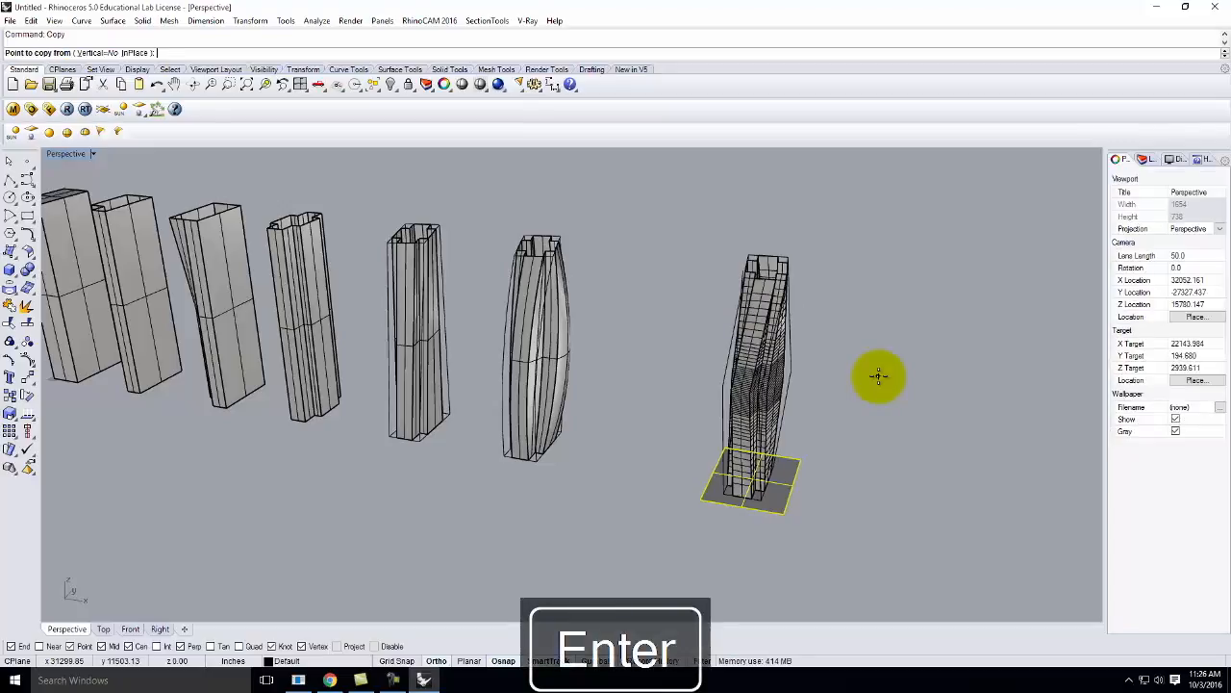
pyautogui.click(784, 518)
pyautogui.write('24')
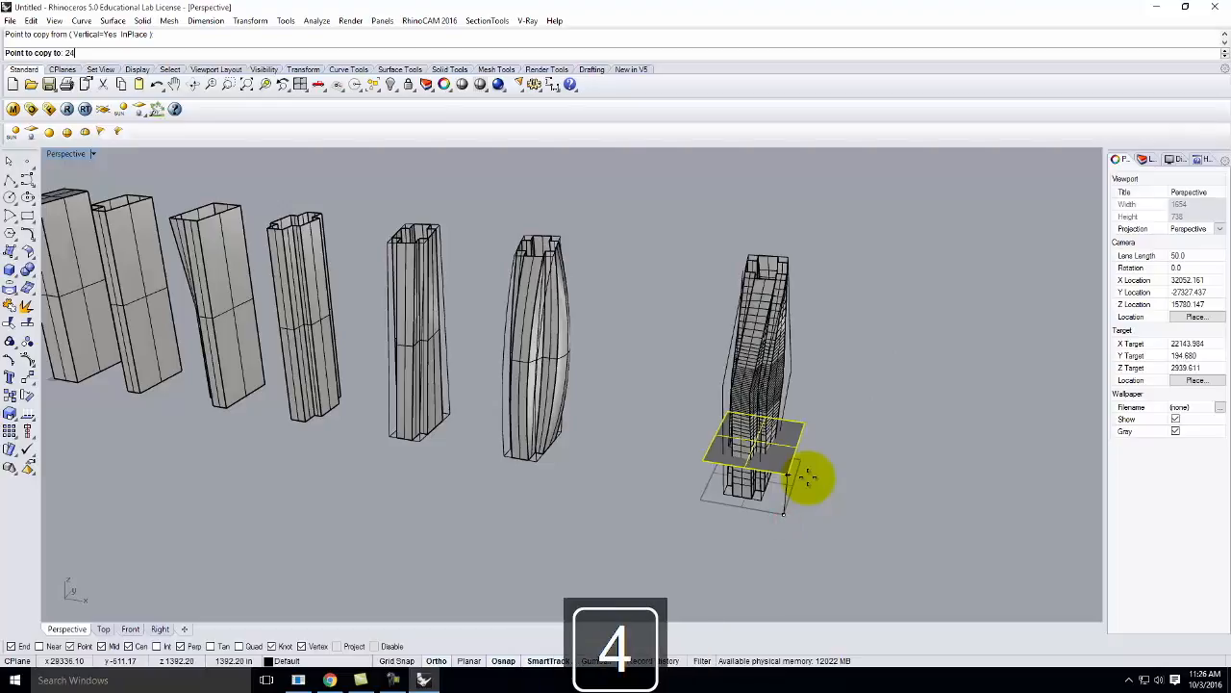
pyautogui.press('Return')
pyautogui.scroll(3, 798, 491)
pyautogui.moveTo(775, 495)
pyautogui.mouseDown(button='right')
pyautogui.moveTo(816, 490)
pyautogui.moveTo(794, 432)
pyautogui.moveTo(789, 473)
pyautogui.moveTo(839, 470)
pyautogui.mouseUp(button='right')
pyautogui.press('Escape')
pyautogui.click(836, 414)
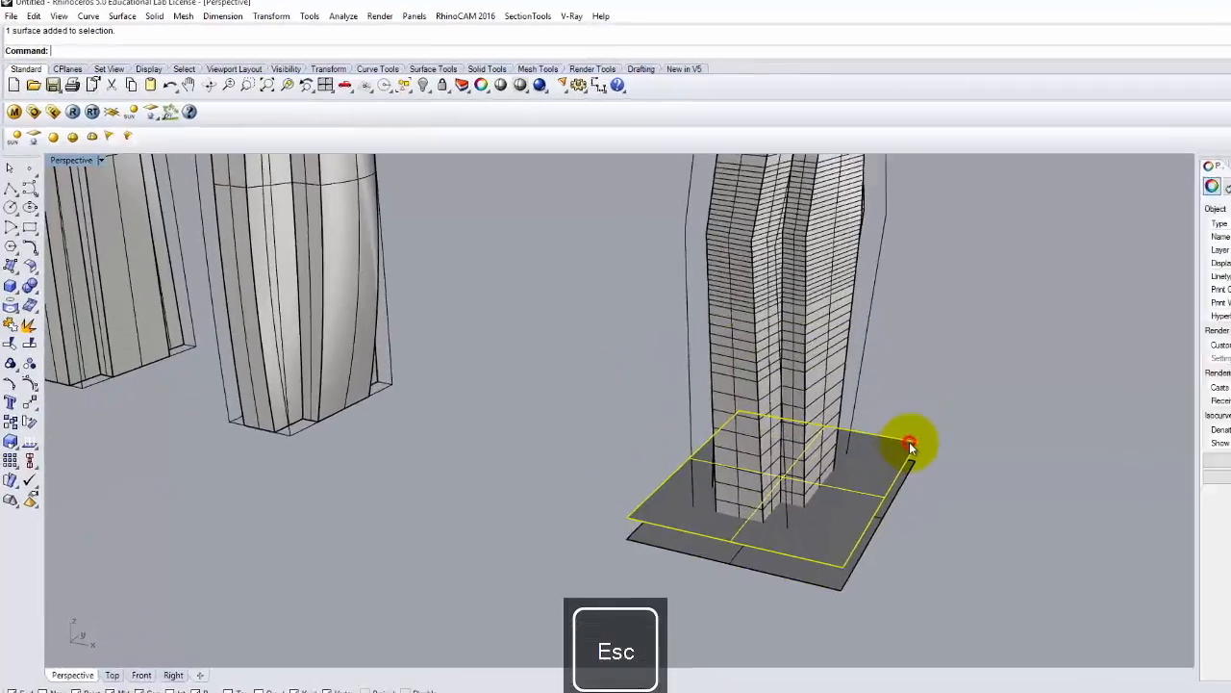
# Step: Array the selected upper floor plane vertically up the tower, with 37 in the Z direction at 16' spacing
pyautogui.write('A')
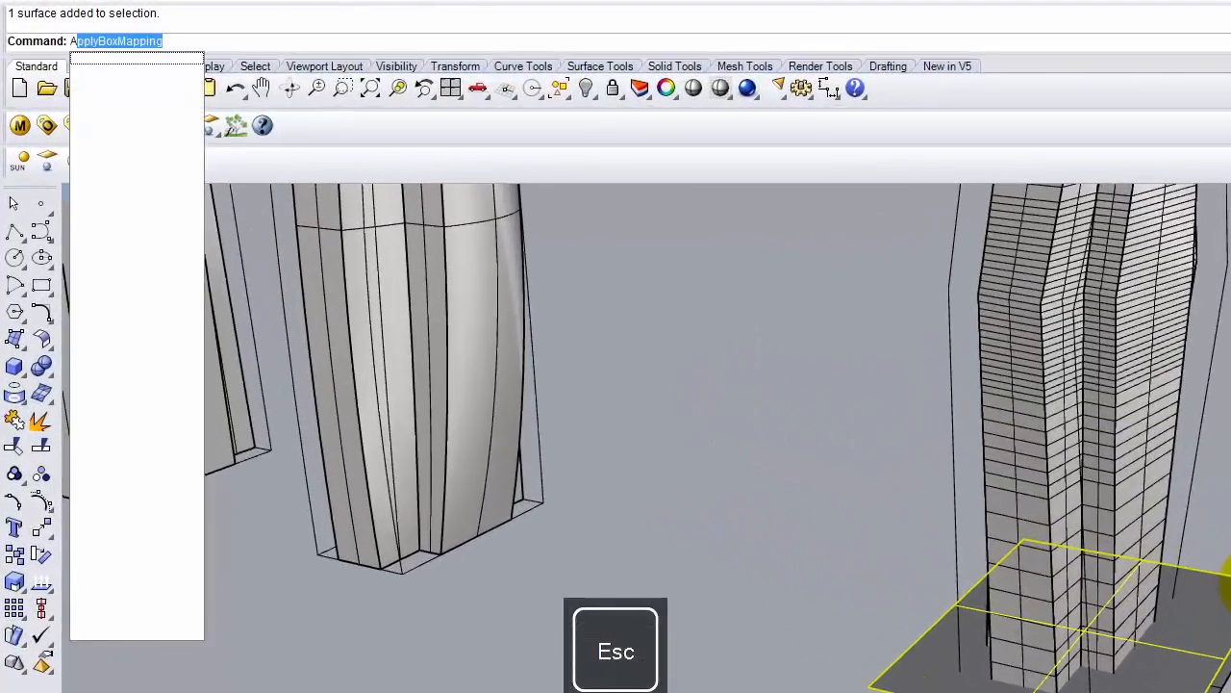
pyautogui.write('rray')
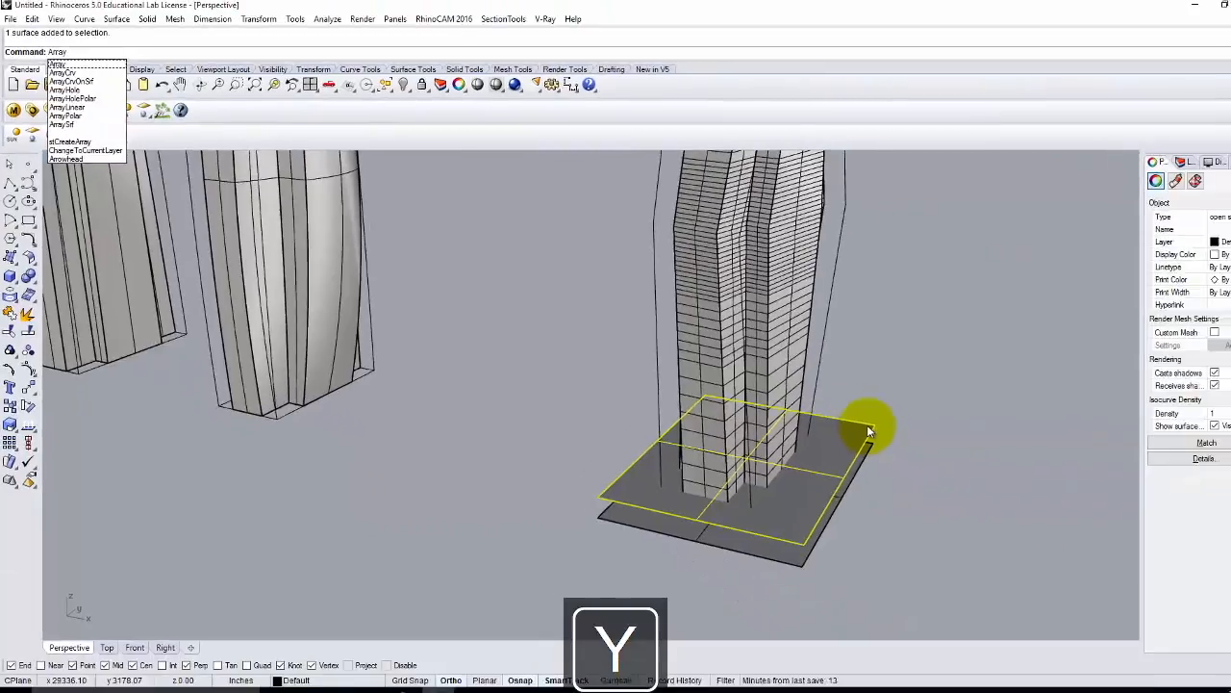
pyautogui.press('Return')
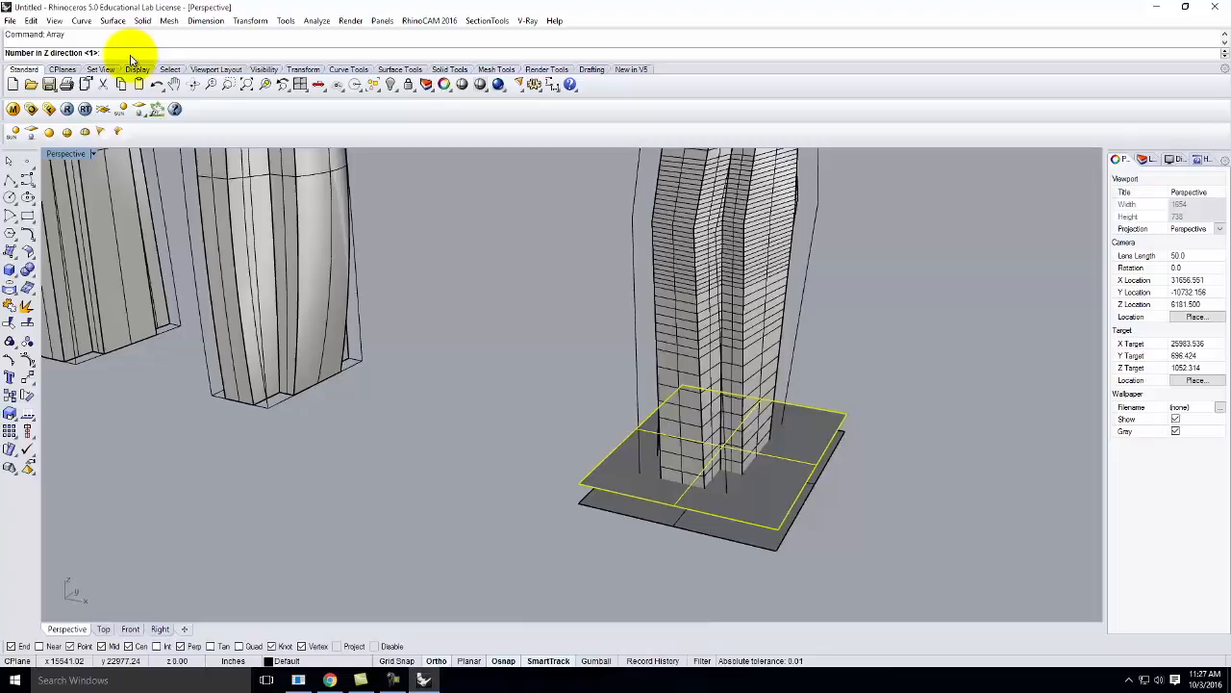
pyautogui.write('37')
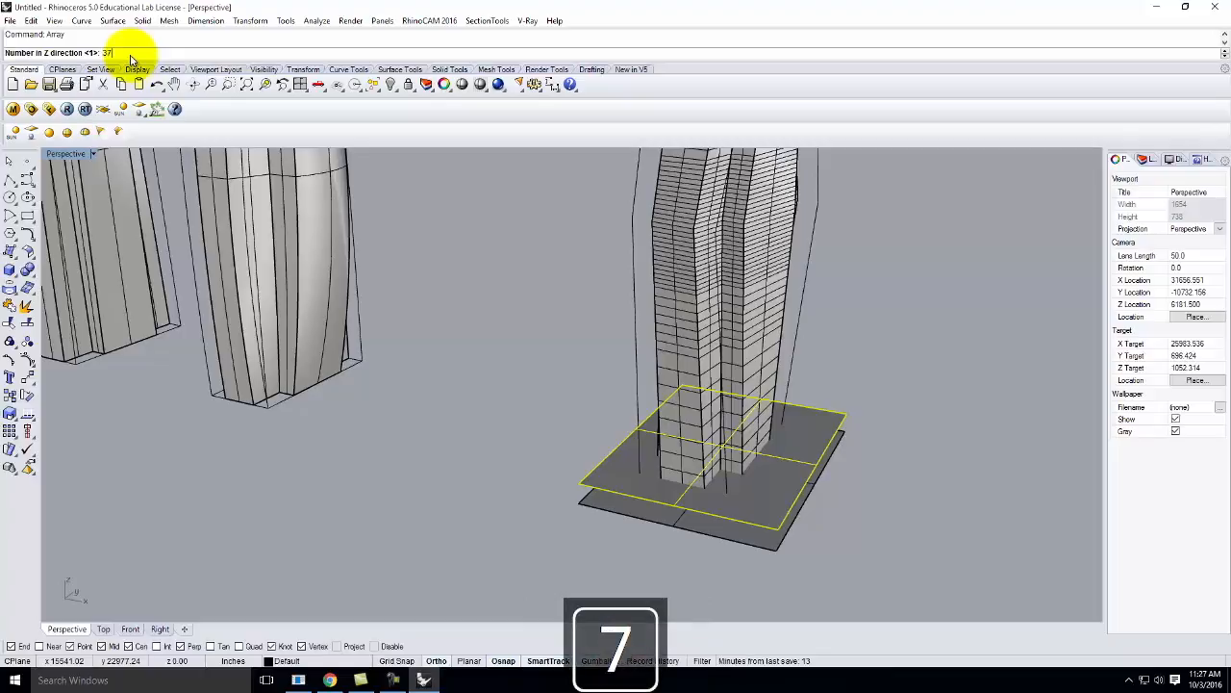
pyautogui.press('Return')
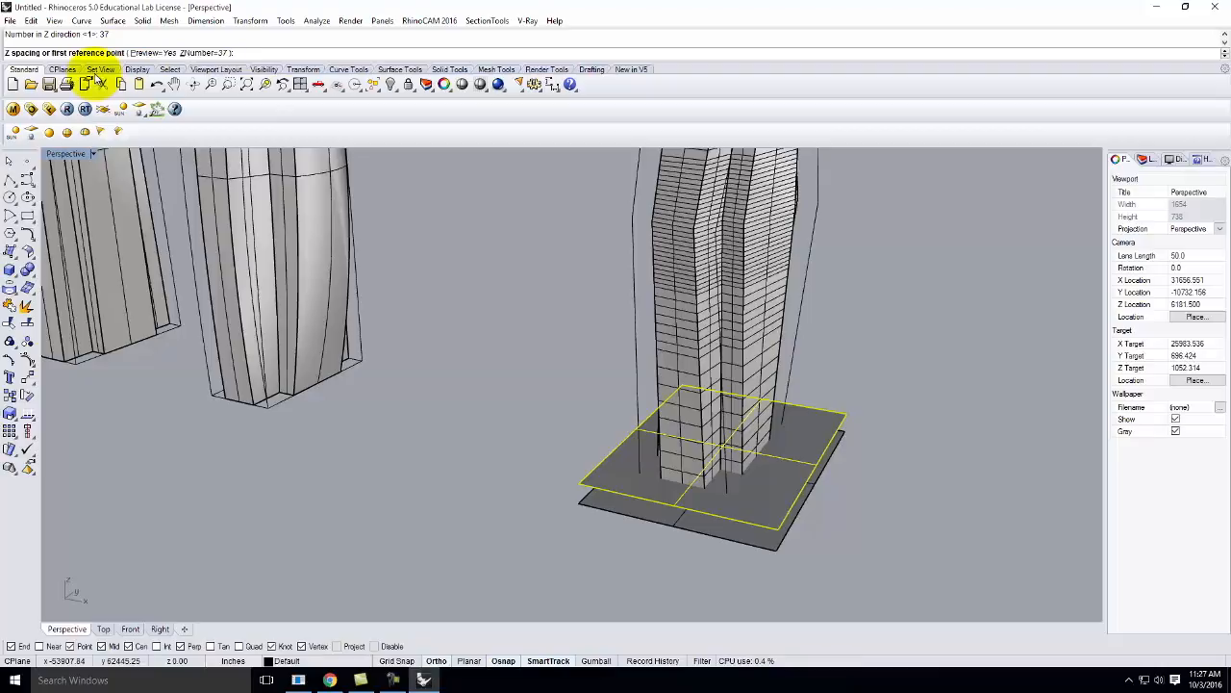
pyautogui.write('16')
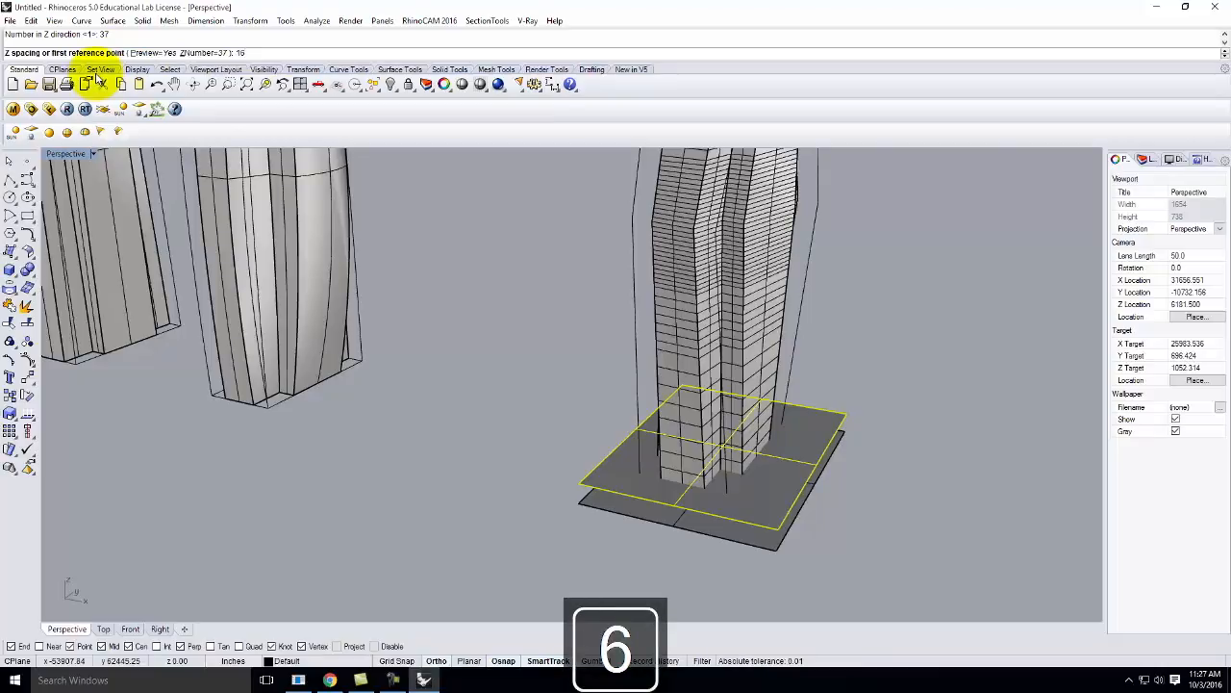
pyautogui.press('Return')
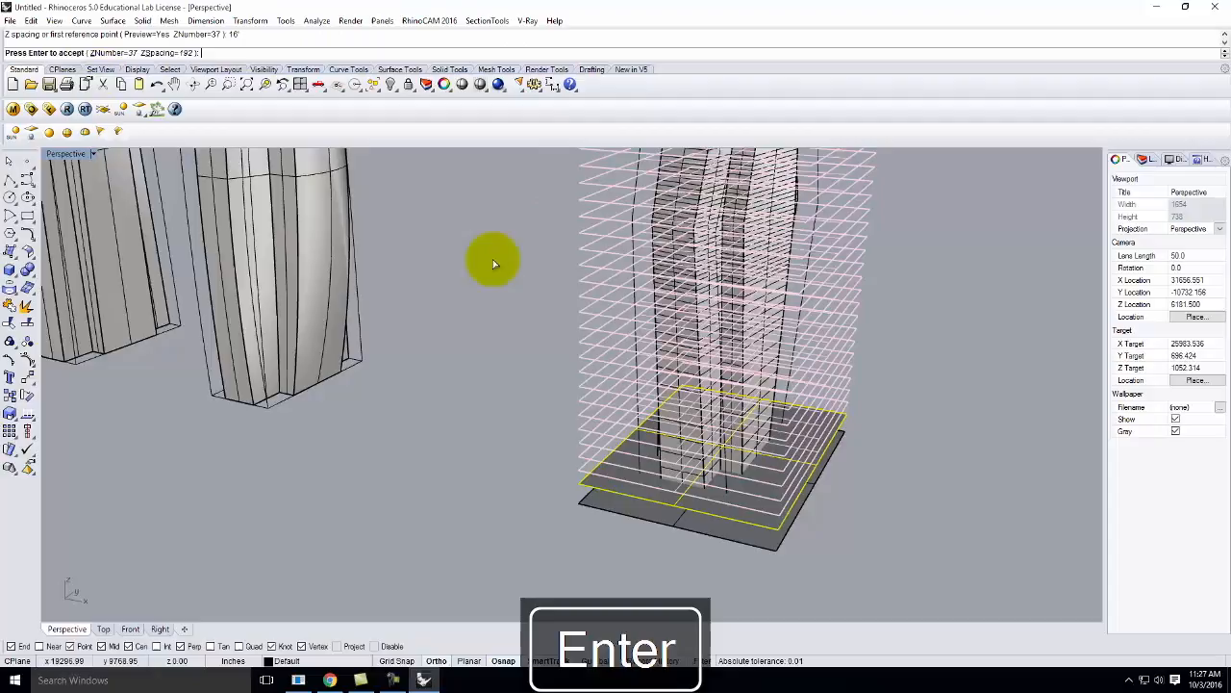
pyautogui.scroll(-3, 446, 352)
pyautogui.scroll(-2, 445, 352)
pyautogui.scroll(5, 450, 216)
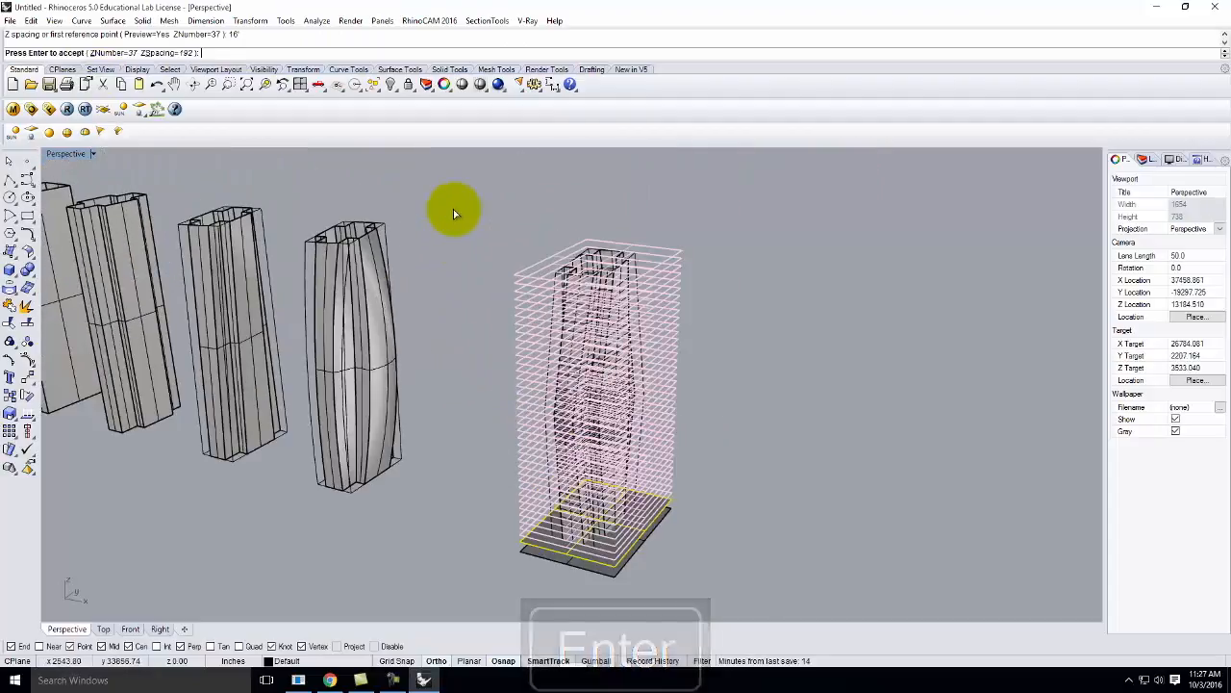
pyautogui.press('Return')
pyautogui.moveTo(728, 289); pyautogui.dragTo(712, 256, button='right')
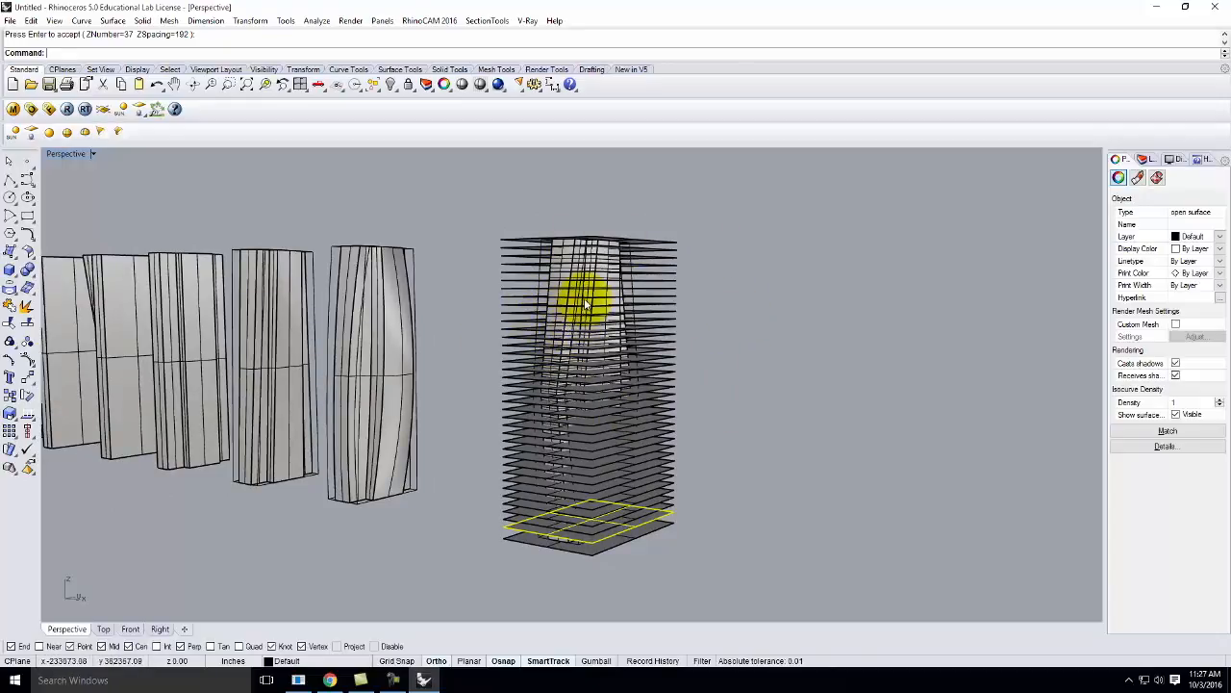
pyautogui.click(719, 298)
# Step: Trim away the parts of all floor planes outside the tower skin, using the skin as the cutting object
pyautogui.scroll(5, 552, 339)
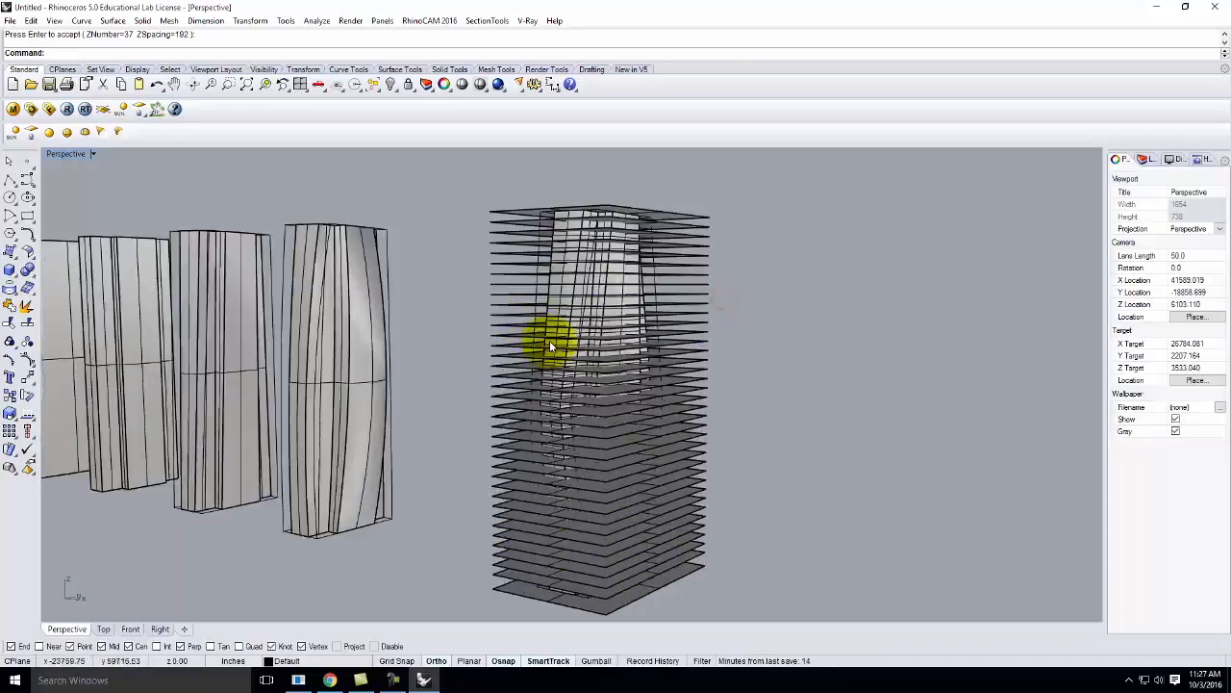
pyautogui.click(571, 280)
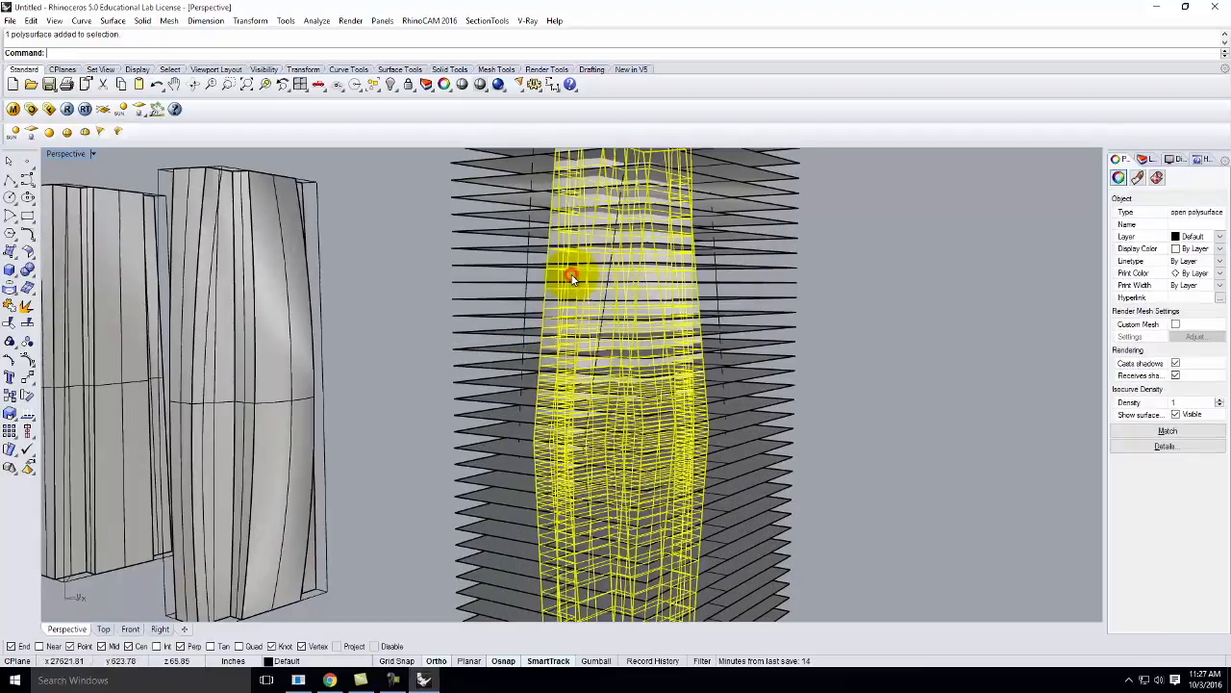
pyautogui.moveTo(590, 272); pyautogui.dragTo(657, 307, button='right')
pyautogui.press('Return')
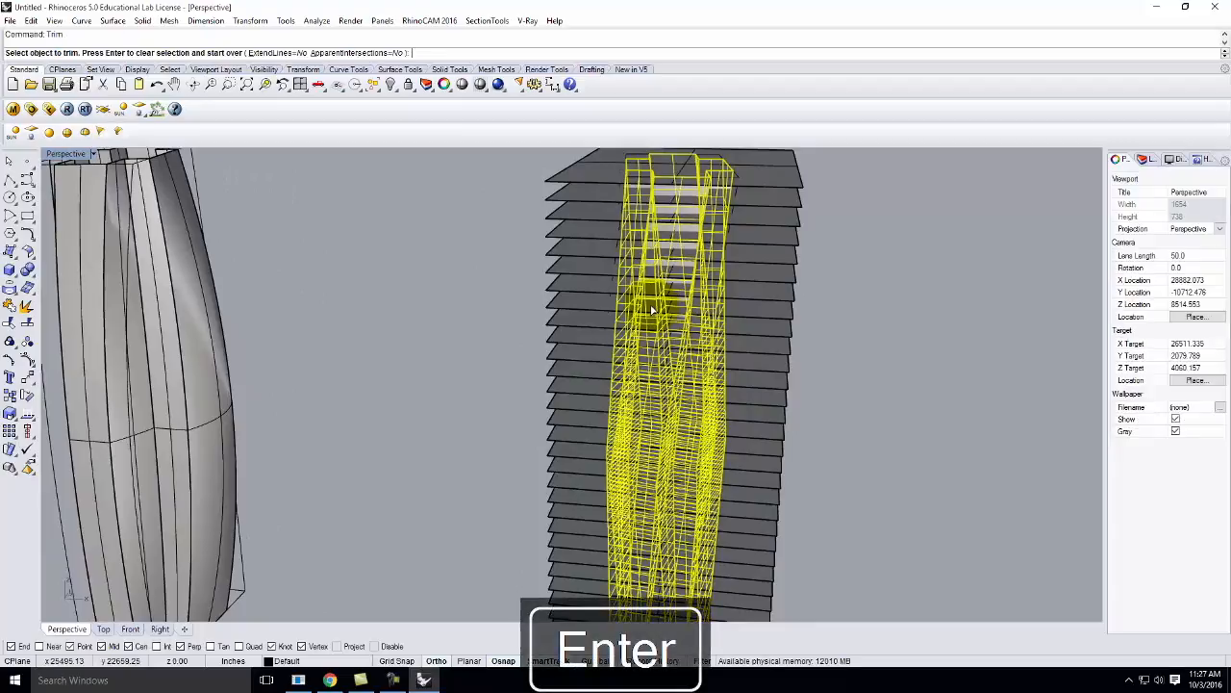
pyautogui.scroll(-3, 394, 336)
pyautogui.click(586, 243)
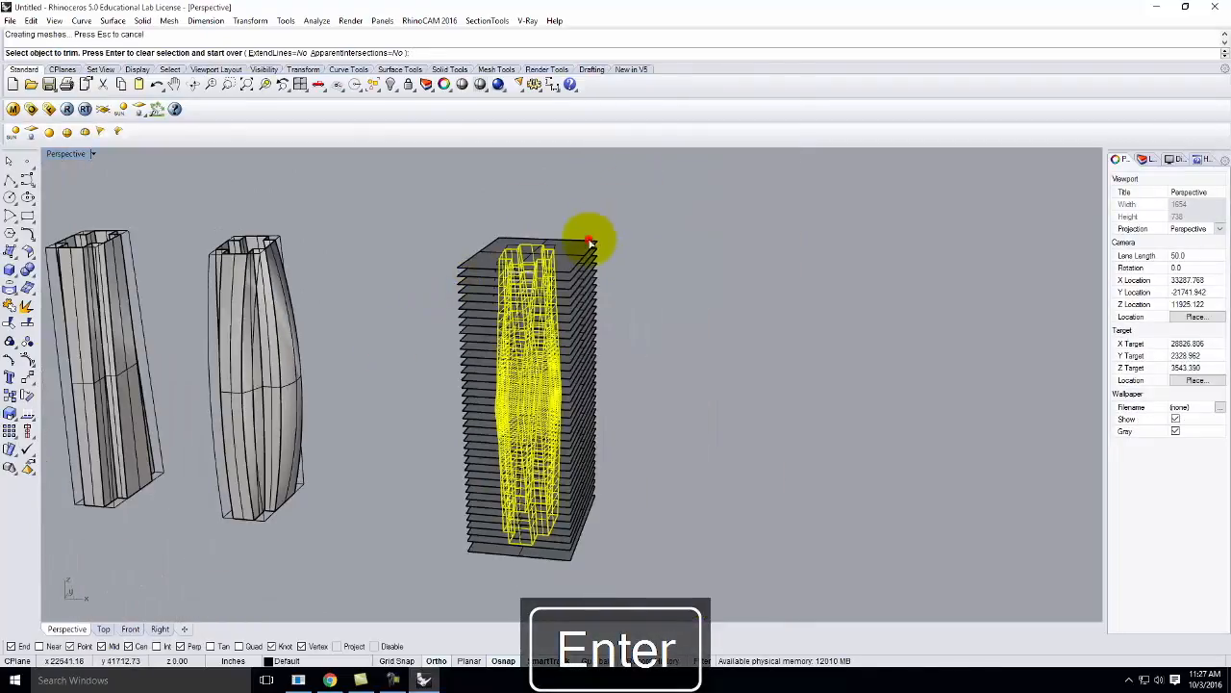
pyautogui.click(589, 259)
pyautogui.click(590, 283)
pyautogui.moveTo(622, 242); pyautogui.dragTo(590, 377)
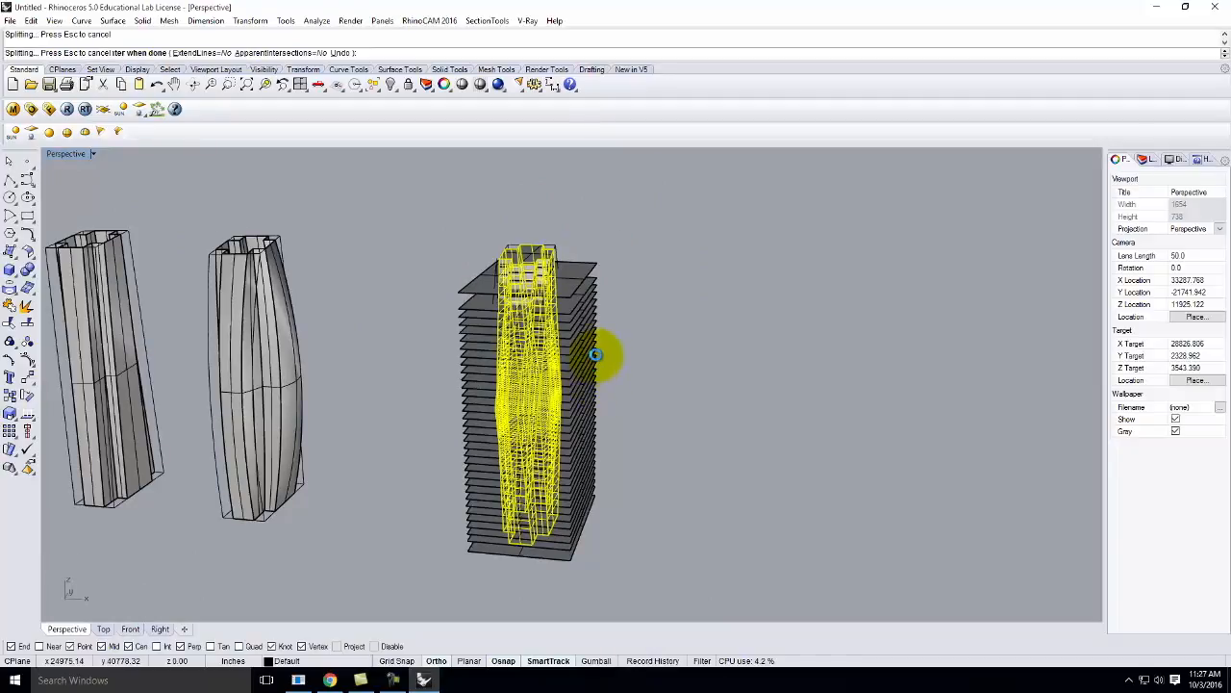
pyautogui.click(590, 451)
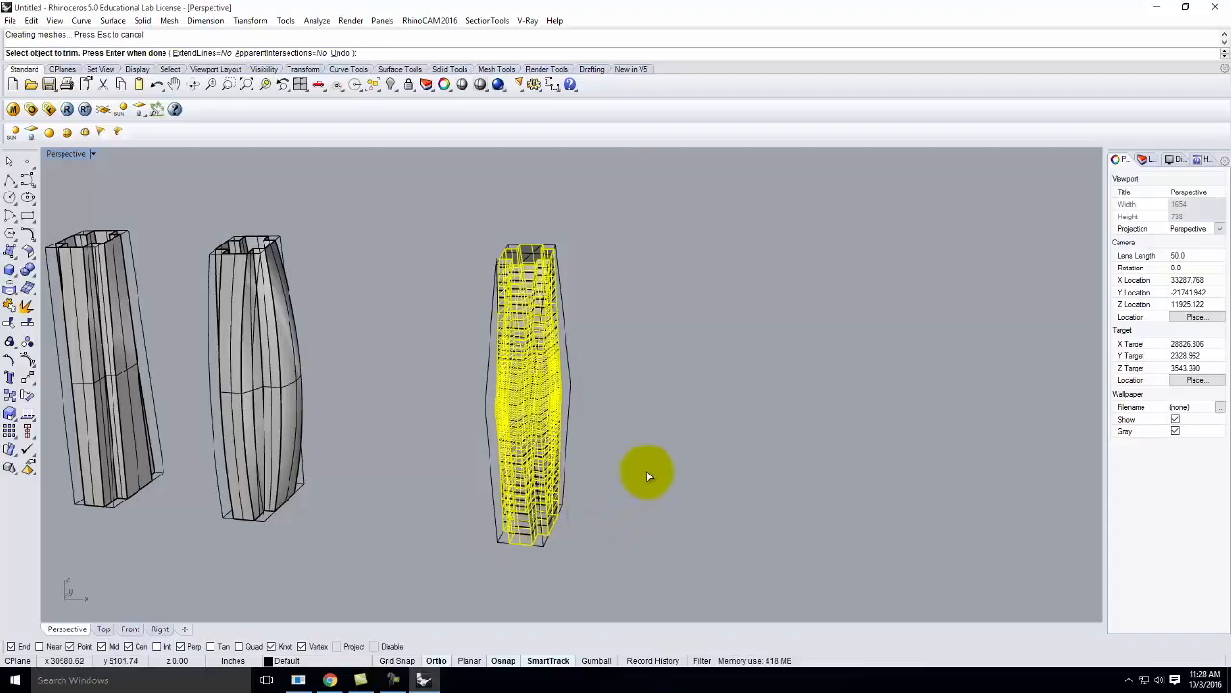
pyautogui.press('Escape')
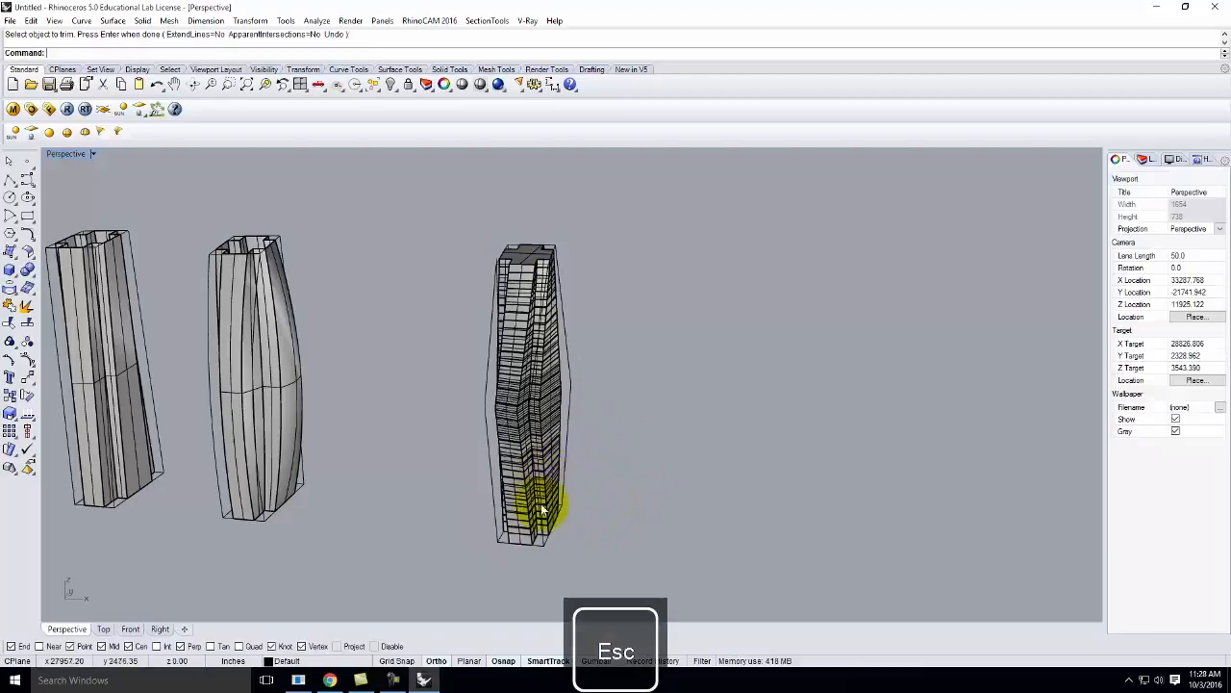
# Step: Select the tower skin polysurface, then rename Layer 01 as Skin and make it the current layer
pyautogui.scroll(3, 598, 517)
pyautogui.scroll(3, 596, 508)
pyautogui.scroll(3, 489, 366)
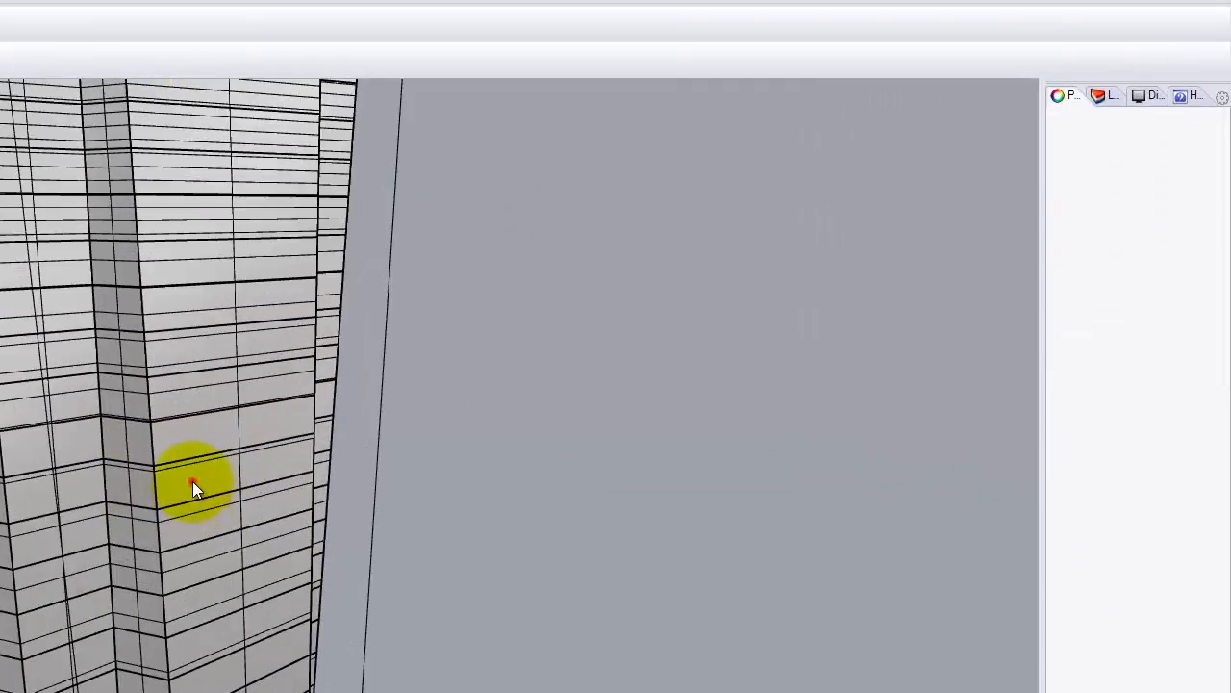
pyautogui.click(355, 450)
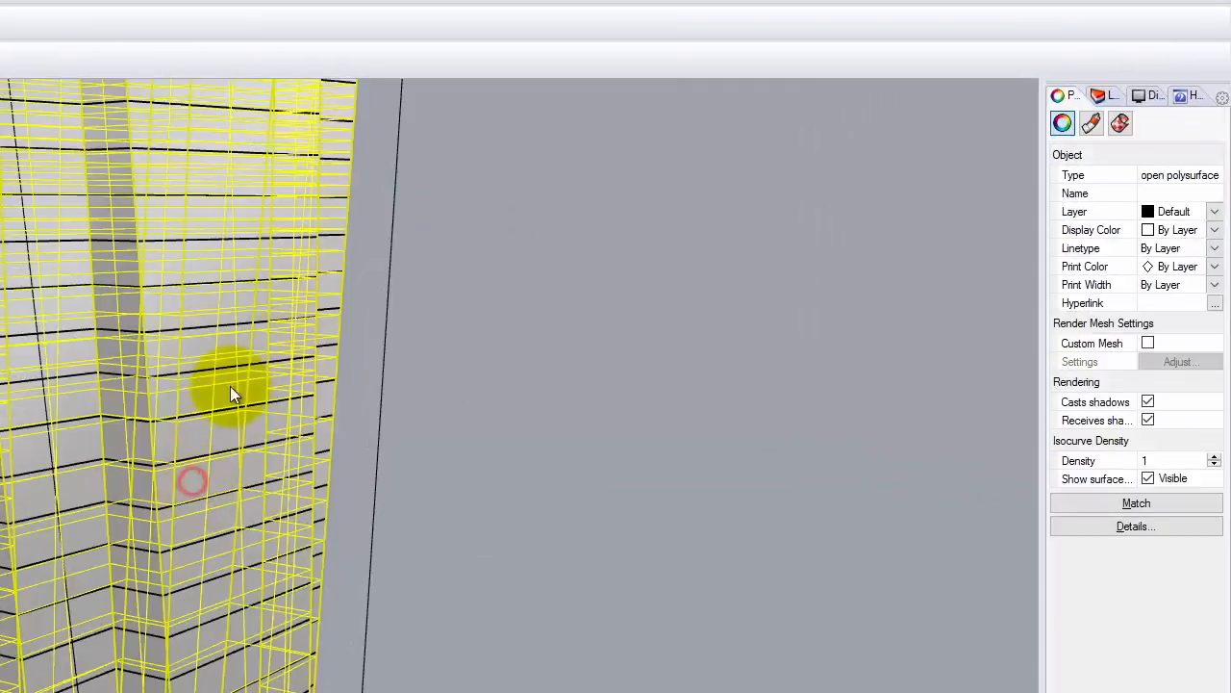
pyautogui.click(1118, 92)
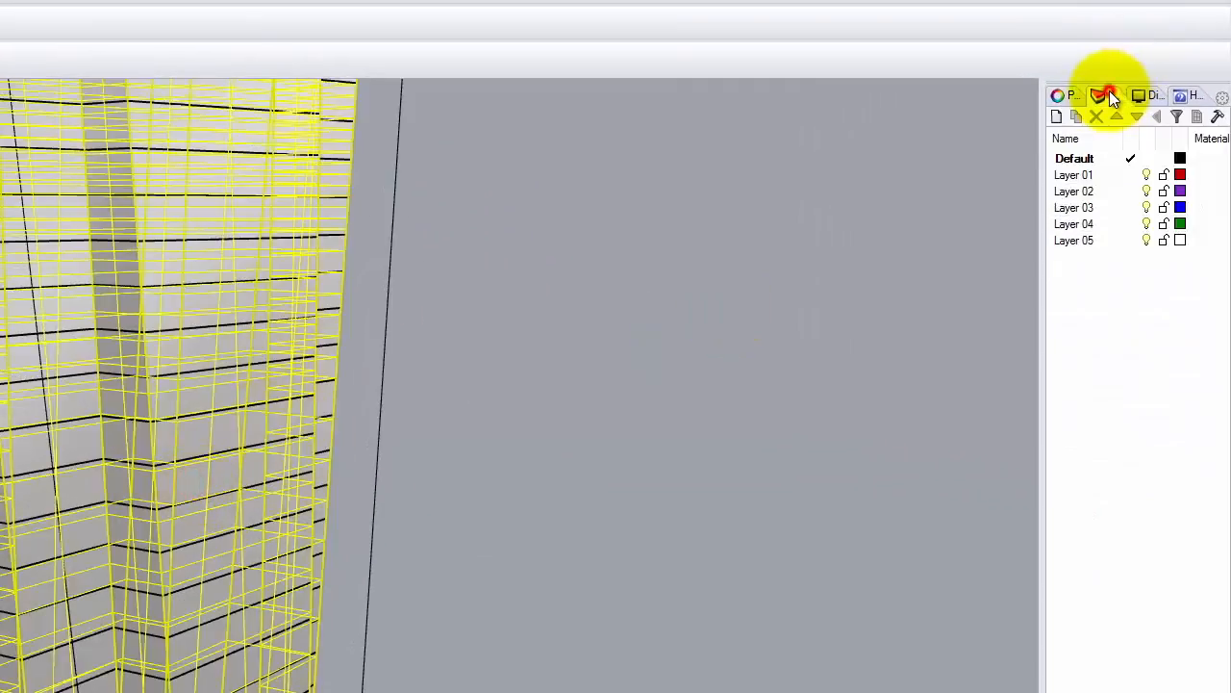
pyautogui.doubleClick(1084, 176)
pyautogui.write('Skin')
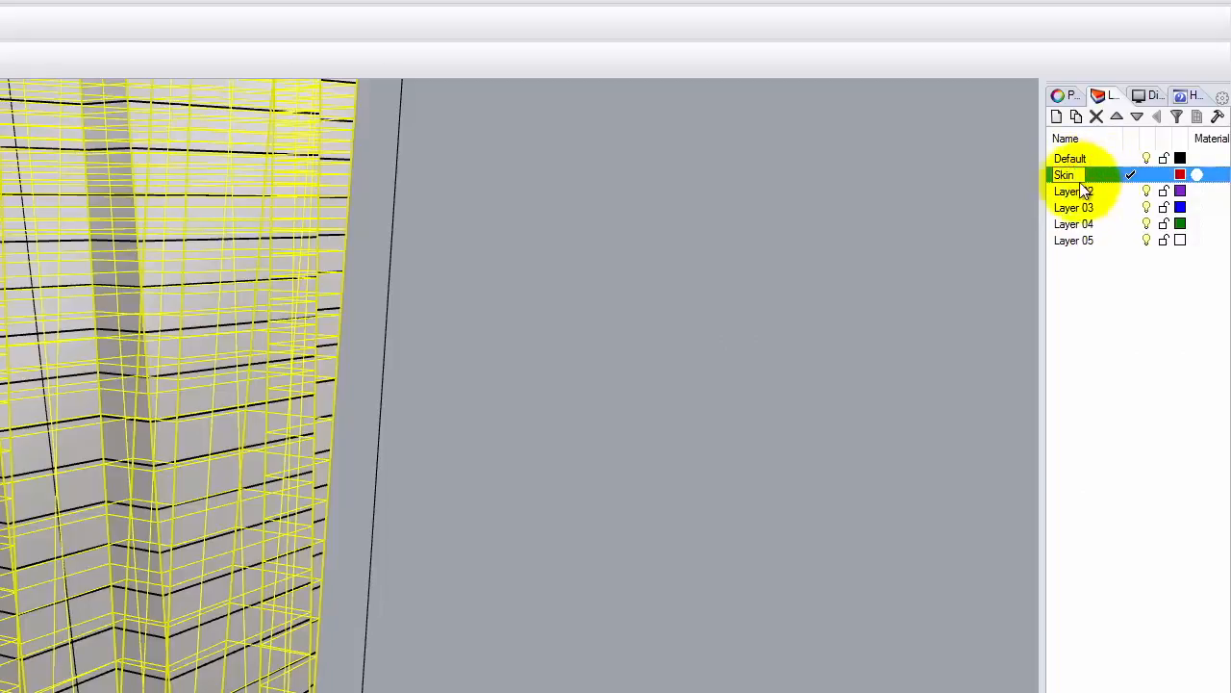
# Step: Rename Layer 02 as Floors and the Default layer as Skyscraper
pyautogui.click(1068, 192)
pyautogui.click(1066, 193)
pyautogui.write('Floors')
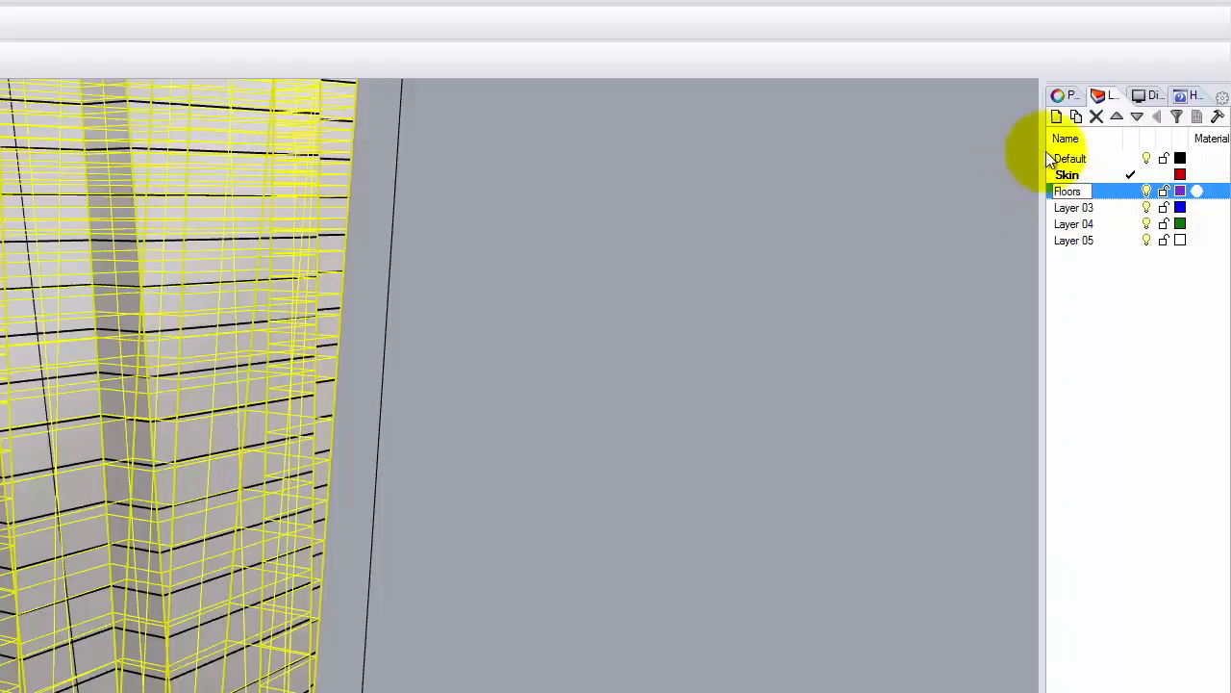
pyautogui.click(1077, 160)
pyautogui.click(1079, 162)
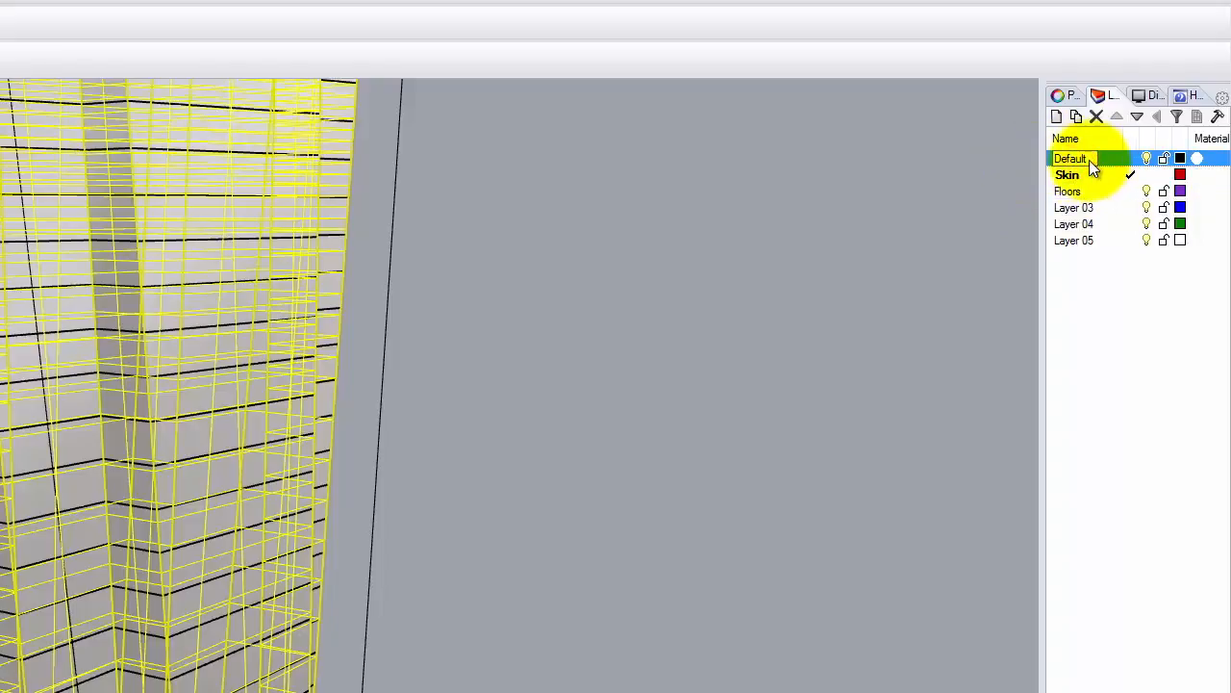
pyautogui.write('Skyscraper')
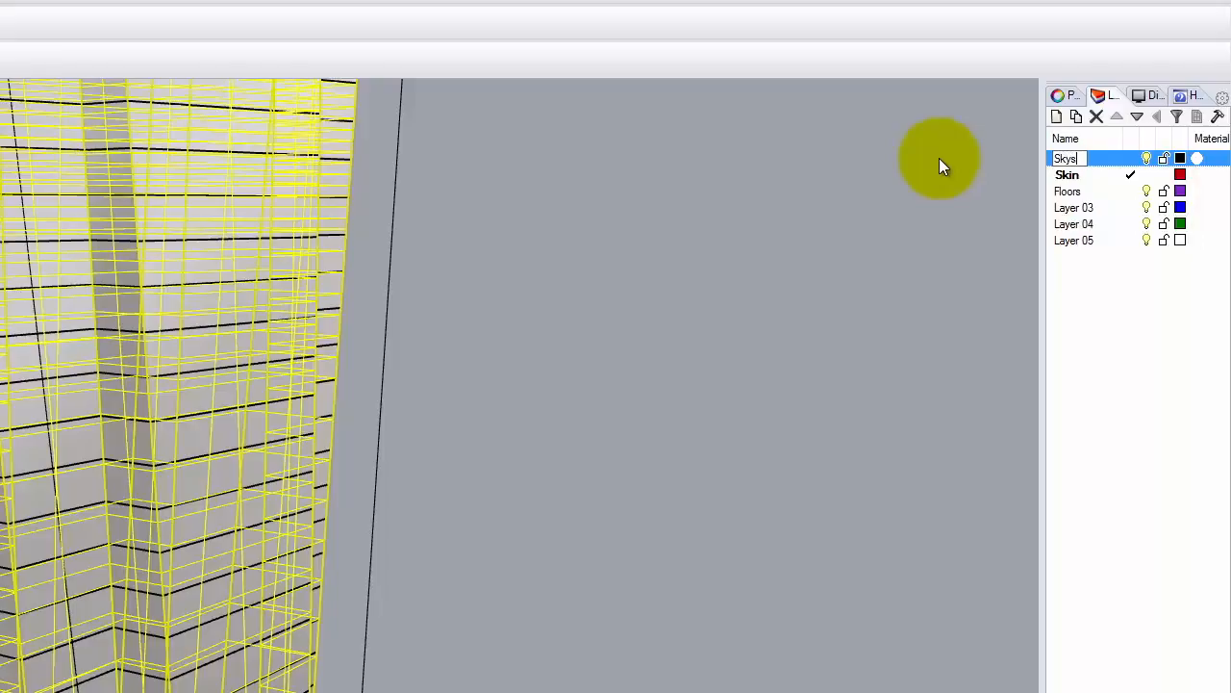
pyautogui.click(1102, 321)
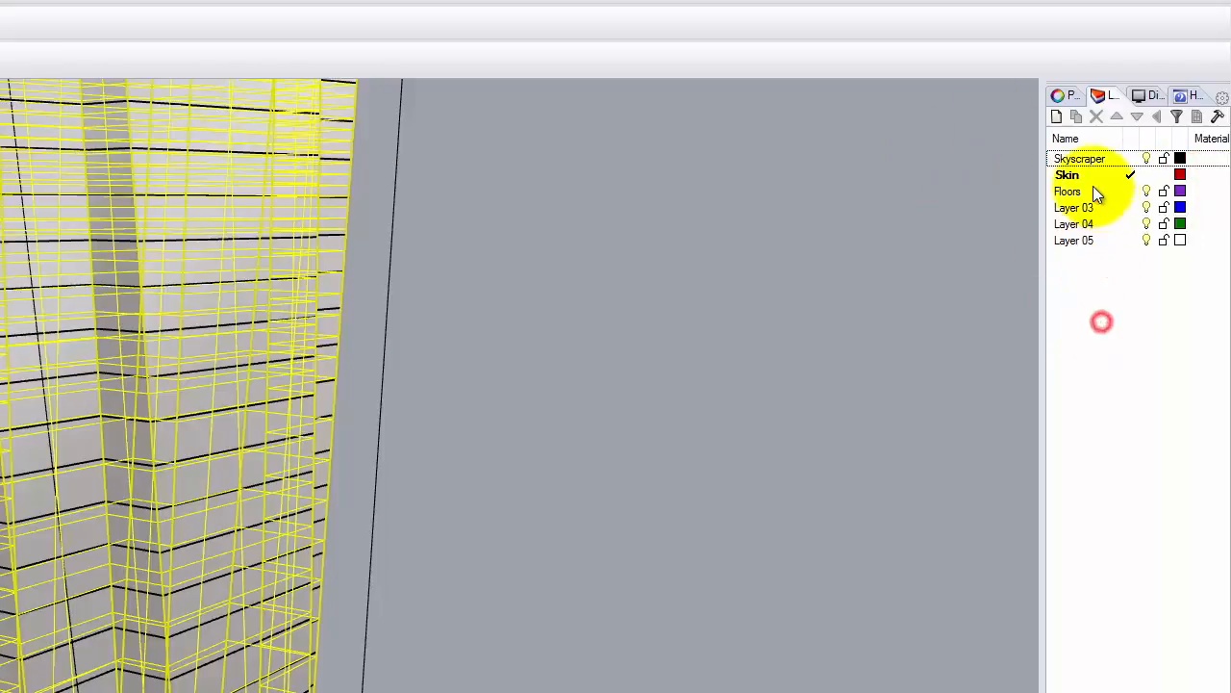
# Step: Nest the Skin and Floors layers under Skyscraper, and move the selected tower skin to the Skin layer
pyautogui.click(1075, 176)
pyautogui.keyDown('shift'); pyautogui.click(1075, 193); pyautogui.keyUp('shift')
pyautogui.moveTo(1075, 170); pyautogui.dragTo(1087, 155)
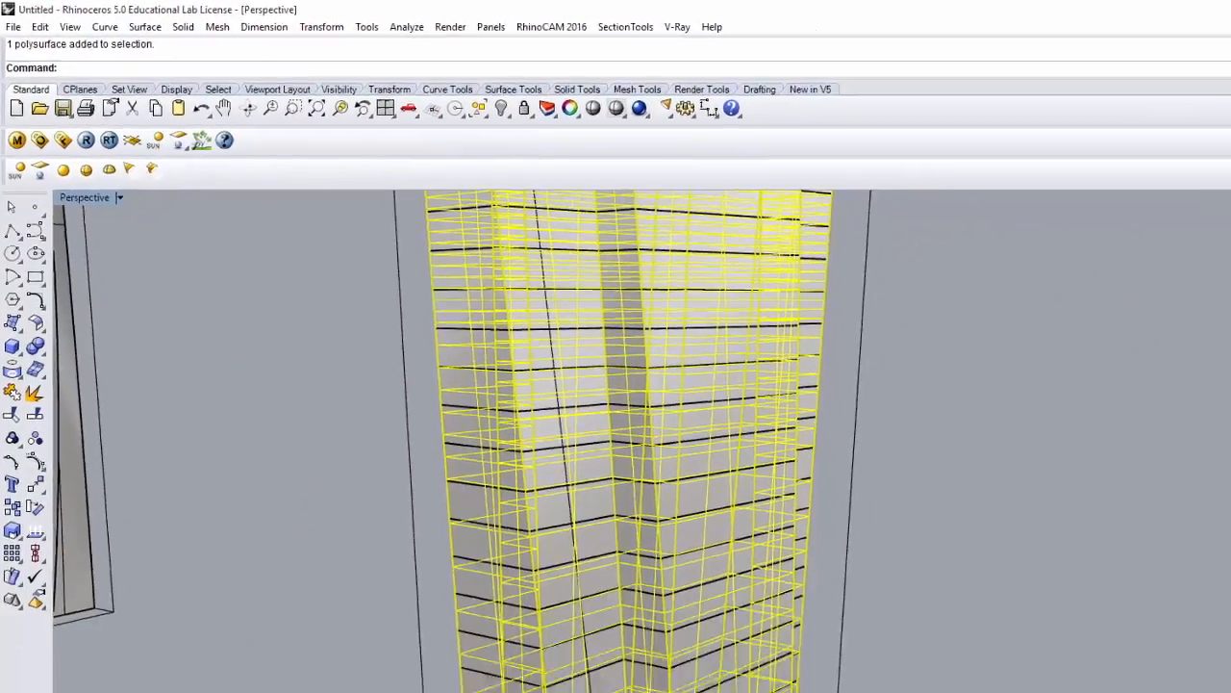
pyautogui.rightClick(1194, 223)
pyautogui.click(1202, 457)
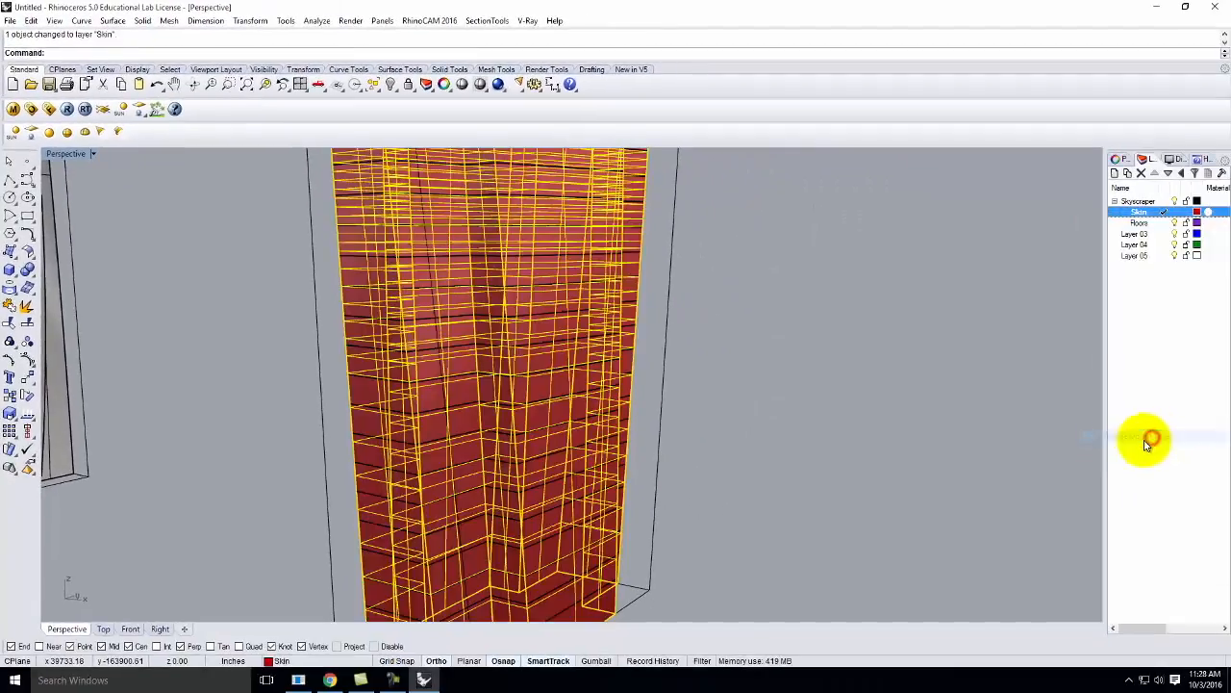
# Step: Make Floors the current layer and hide the Skin layer, exposing the trimmed floor plates
pyautogui.click(1168, 223)
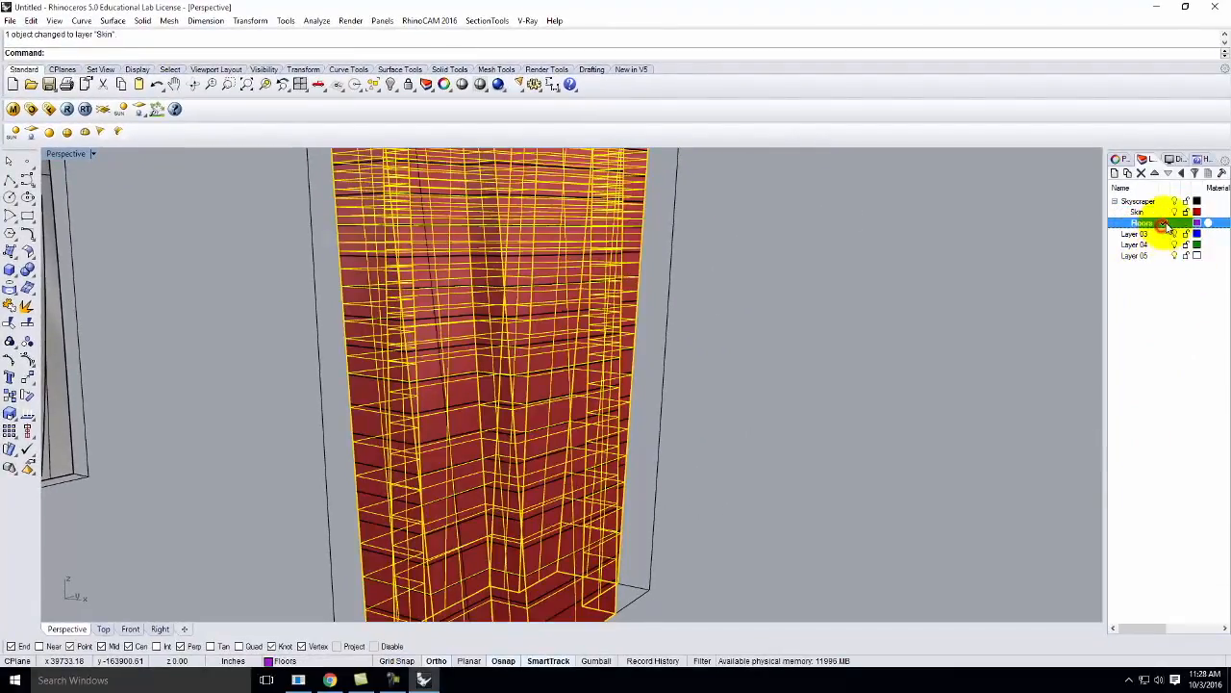
pyautogui.click(1176, 212)
pyautogui.scroll(-5, 736, 445)
pyautogui.moveTo(770, 349); pyautogui.dragTo(667, 481, button='right')
pyautogui.moveTo(764, 465); pyautogui.dragTo(740, 401, button='right')
pyautogui.rightClick(811, 468)
pyautogui.moveTo(811, 472); pyautogui.dragTo(771, 484, button='right')
pyautogui.moveTo(663, 553); pyautogui.dragTo(658, 467)
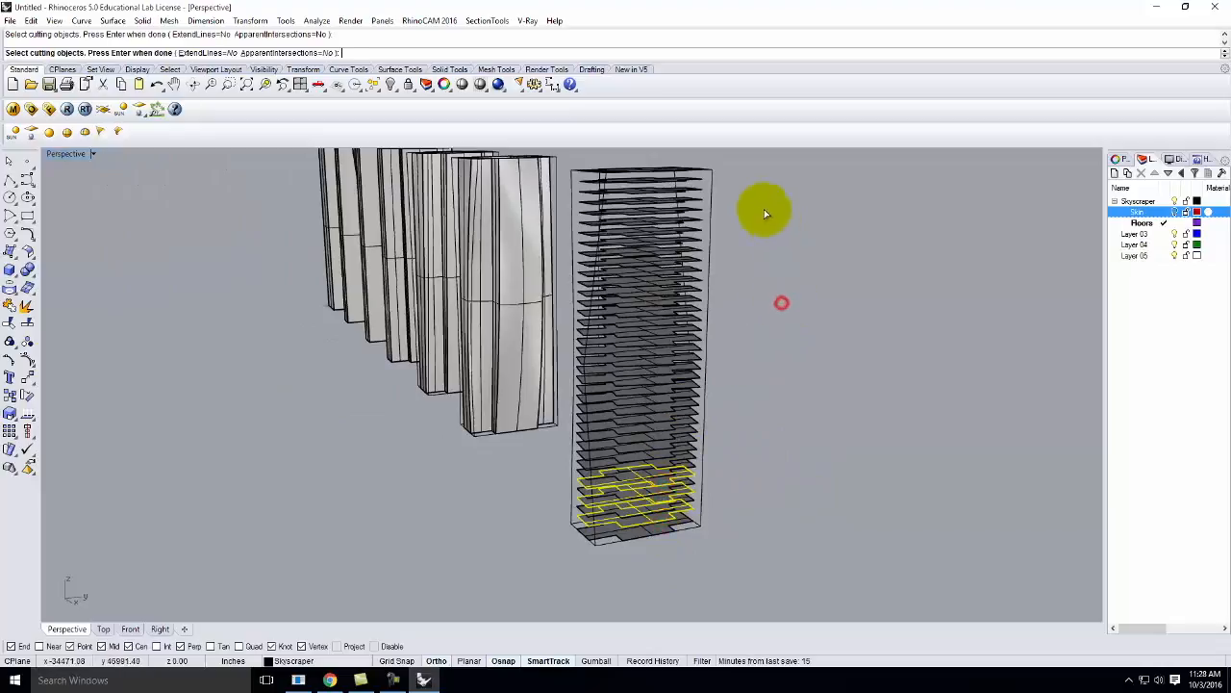
pyautogui.moveTo(638, 272); pyautogui.dragTo(836, 321, button='right')
pyautogui.rightClick(836, 321)
pyautogui.scroll(2, 664, 198)
pyautogui.scroll(-7, 703, 273)
pyautogui.scroll(5, 683, 297)
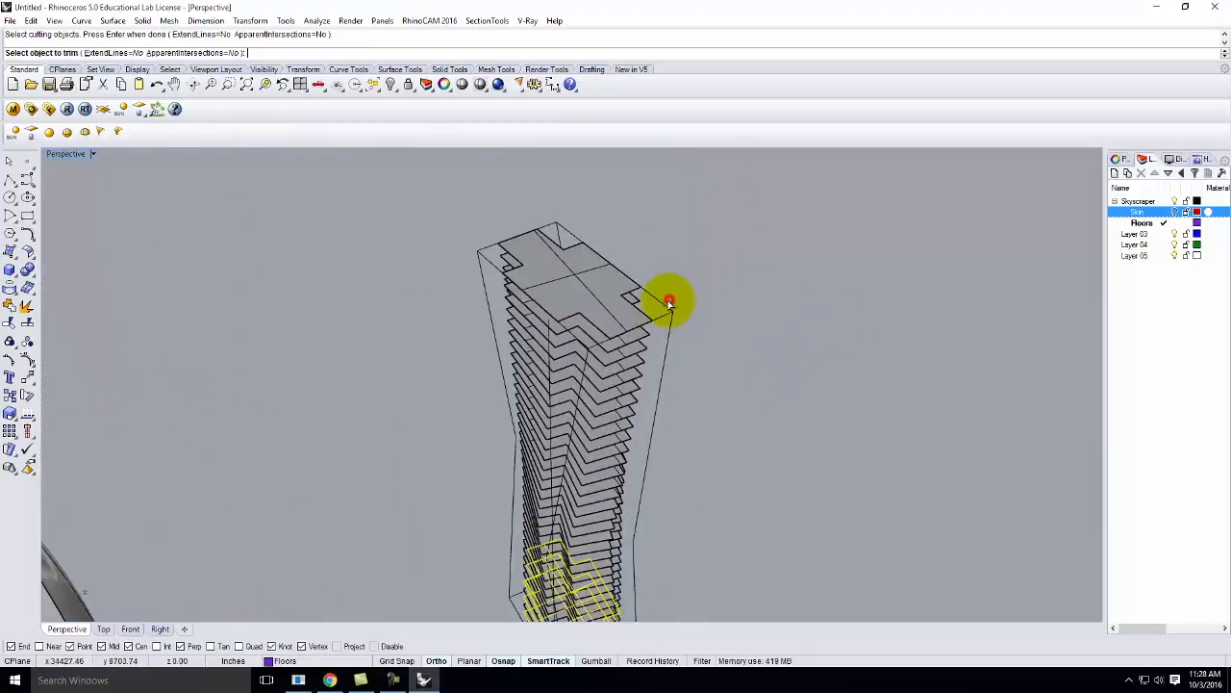
pyautogui.click(663, 304)
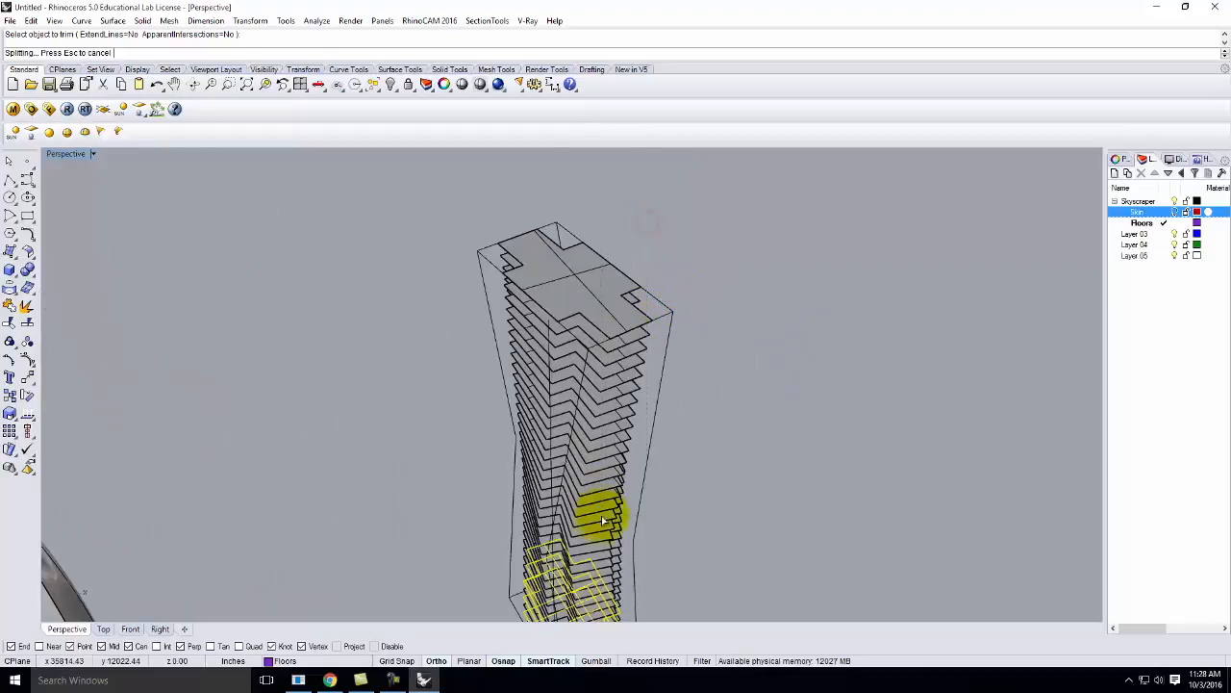
pyautogui.click(655, 272)
pyautogui.press('Escape')
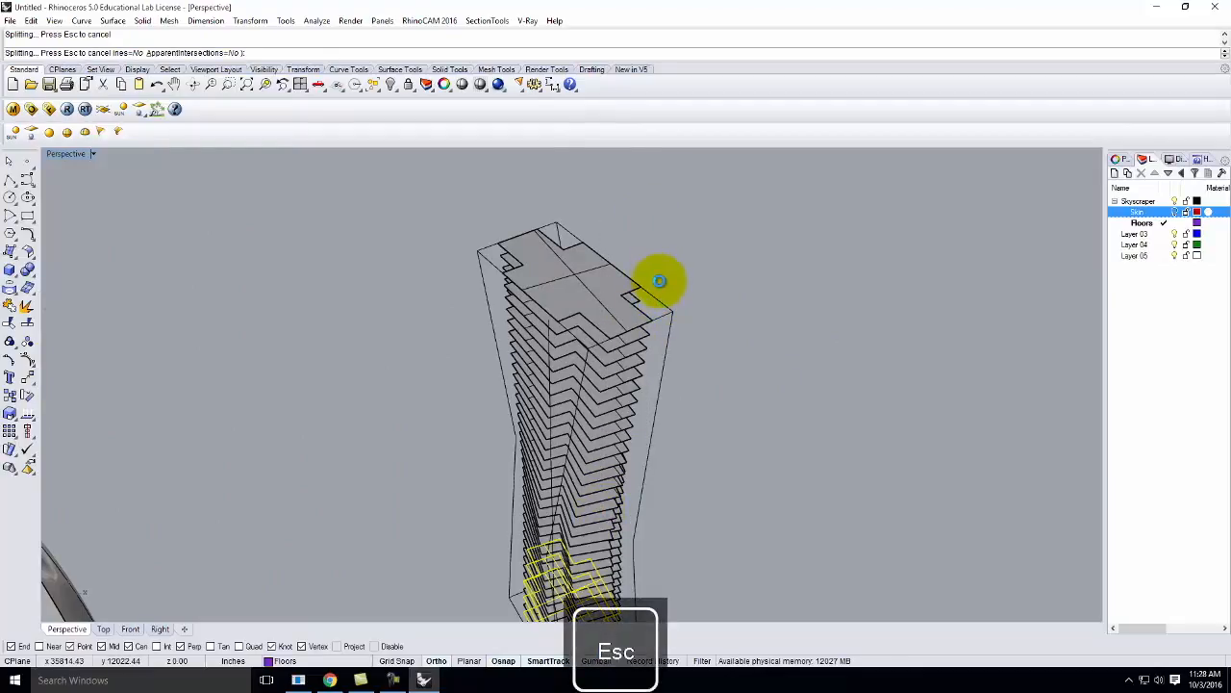
pyautogui.press('Escape')
# Step: Select the trimmed floor plates inside the tower cage, leaving out the cage itself, and move them to the Floors layer
pyautogui.scroll(-2, 720, 315)
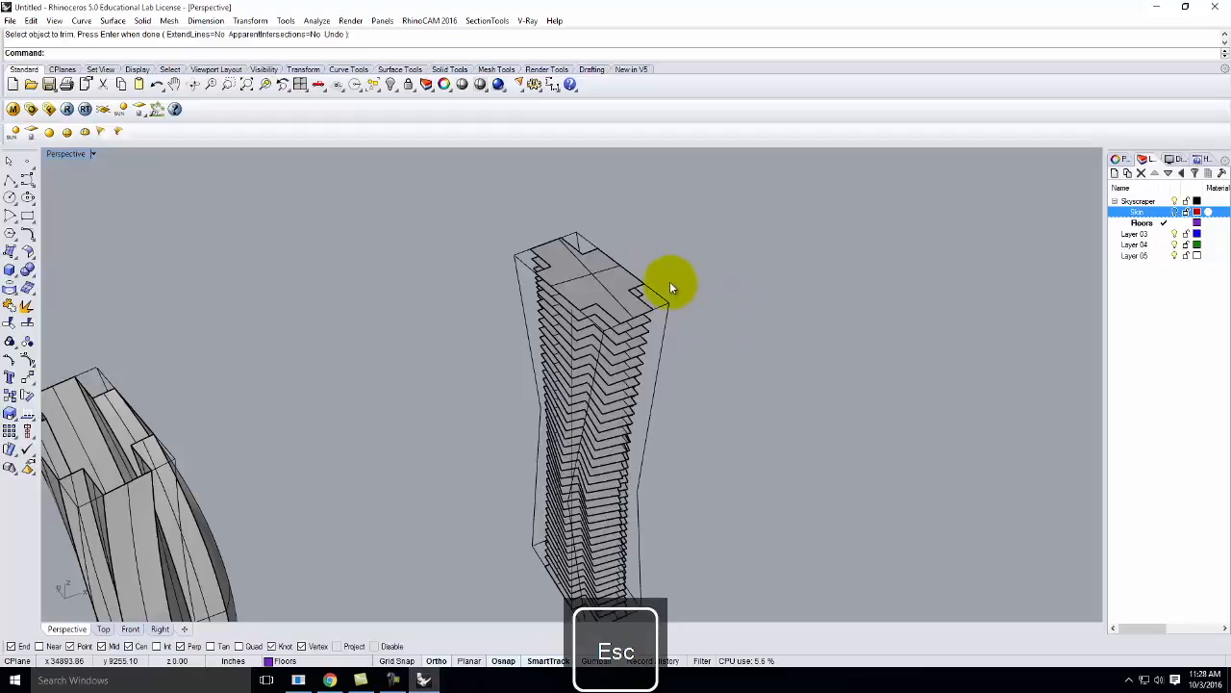
pyautogui.scroll(-2, 672, 281)
pyautogui.moveTo(701, 261); pyautogui.dragTo(620, 526)
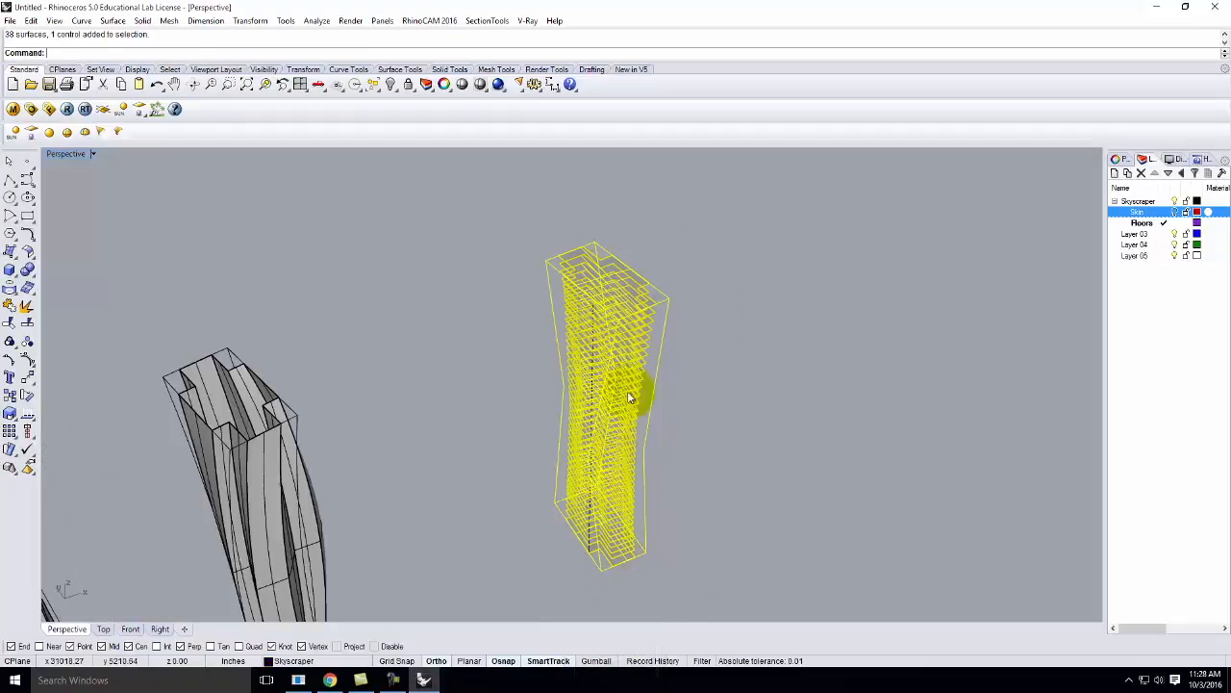
pyautogui.moveTo(664, 323); pyautogui.dragTo(759, 392, button='right')
pyautogui.moveTo(602, 334); pyautogui.dragTo(674, 370, button='right')
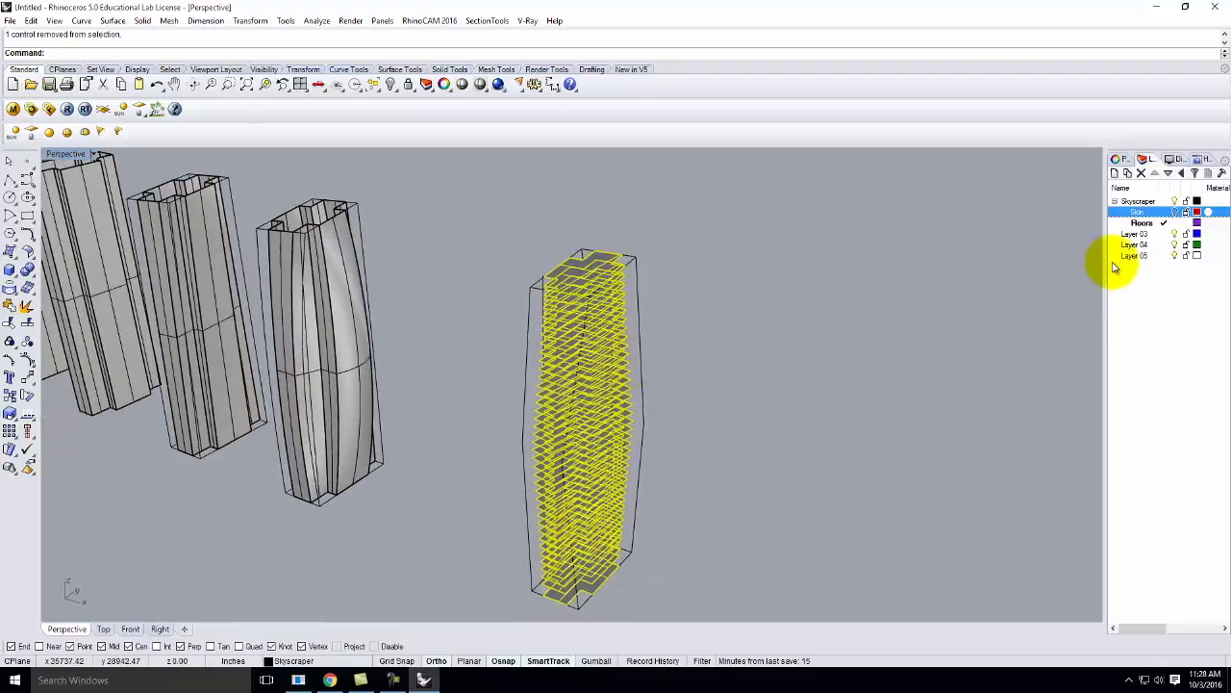
pyautogui.rightClick(1140, 225)
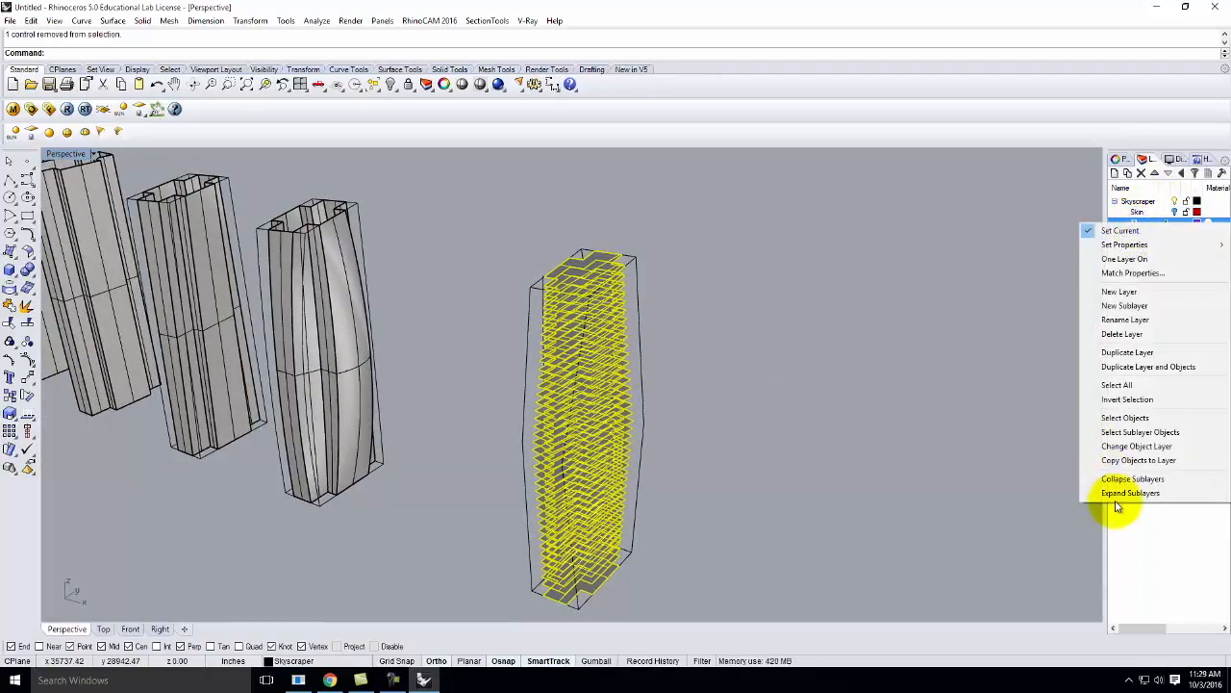
pyautogui.click(1137, 449)
pyautogui.click(778, 343)
pyautogui.moveTo(902, 451)
pyautogui.mouseDown(button='right')
pyautogui.moveTo(737, 385)
pyautogui.moveTo(678, 455)
pyautogui.moveTo(814, 472)
pyautogui.moveTo(879, 462)
pyautogui.mouseUp(button='right')
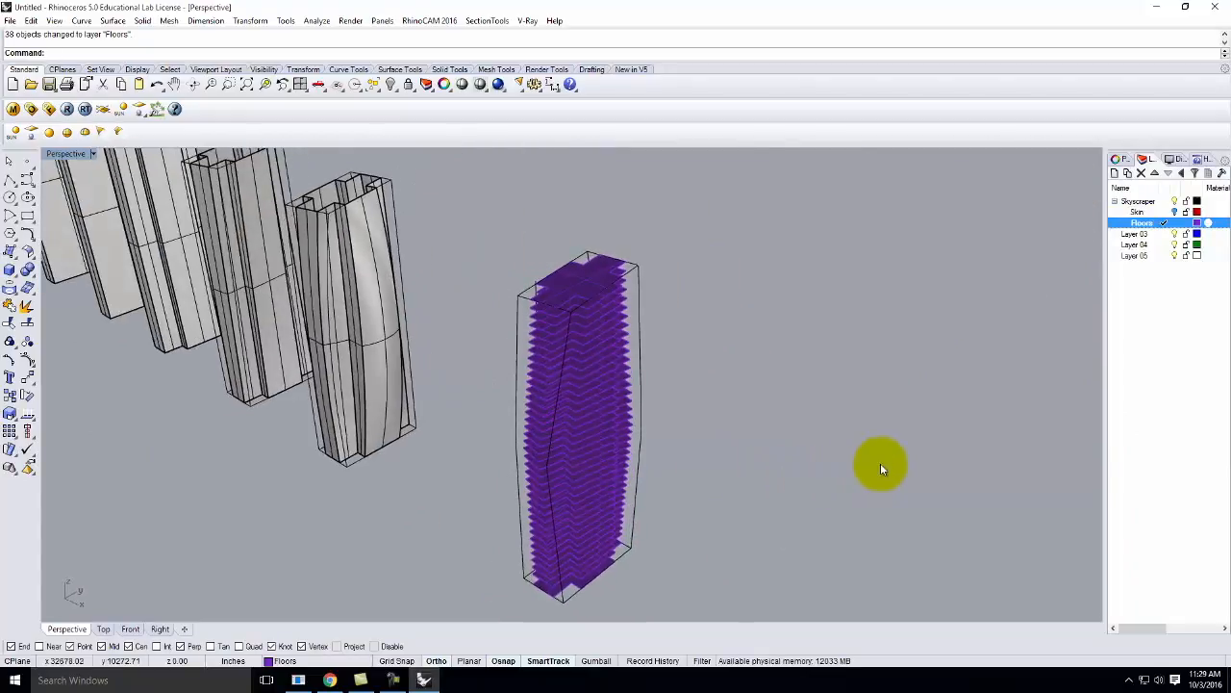
# Step: Draw a rectangular plane surface at the tower's base, extending well beyond the tower footprint on all sides
pyautogui.scroll(5, 565, 309)
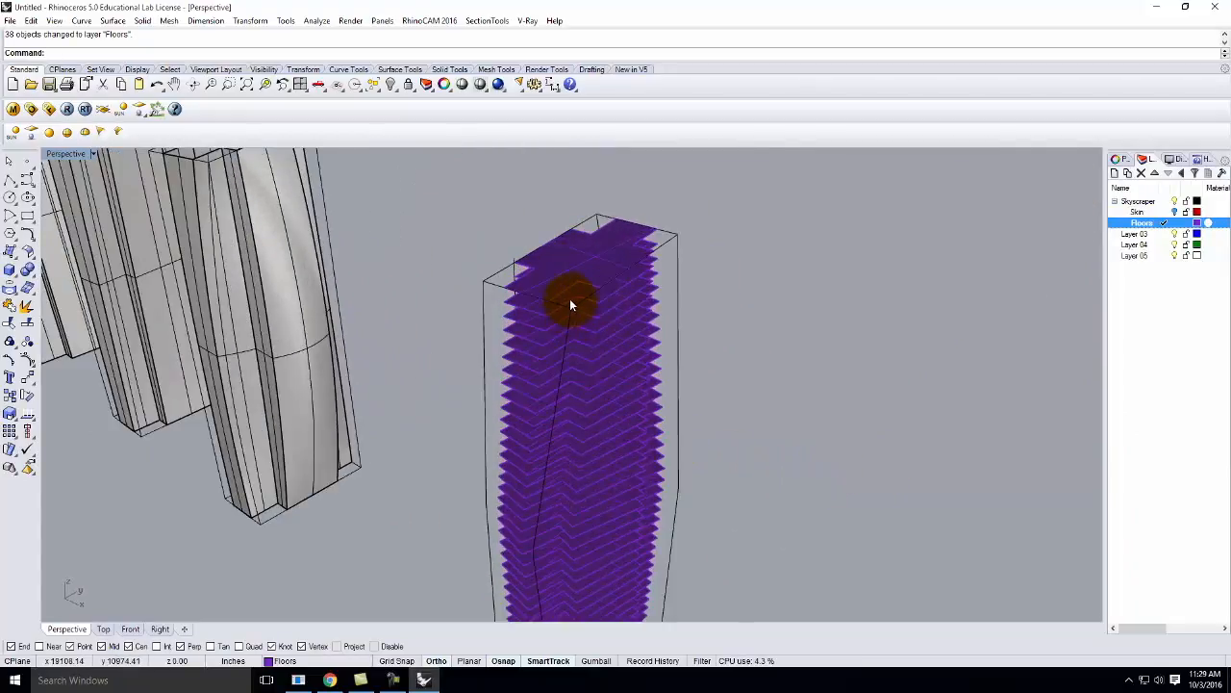
pyautogui.scroll(-9, 630, 292)
pyautogui.moveTo(621, 423); pyautogui.dragTo(697, 447, button='right')
pyautogui.rightClick(596, 462)
pyautogui.scroll(4, 596, 461)
pyautogui.moveTo(671, 500); pyautogui.dragTo(639, 451, button='right')
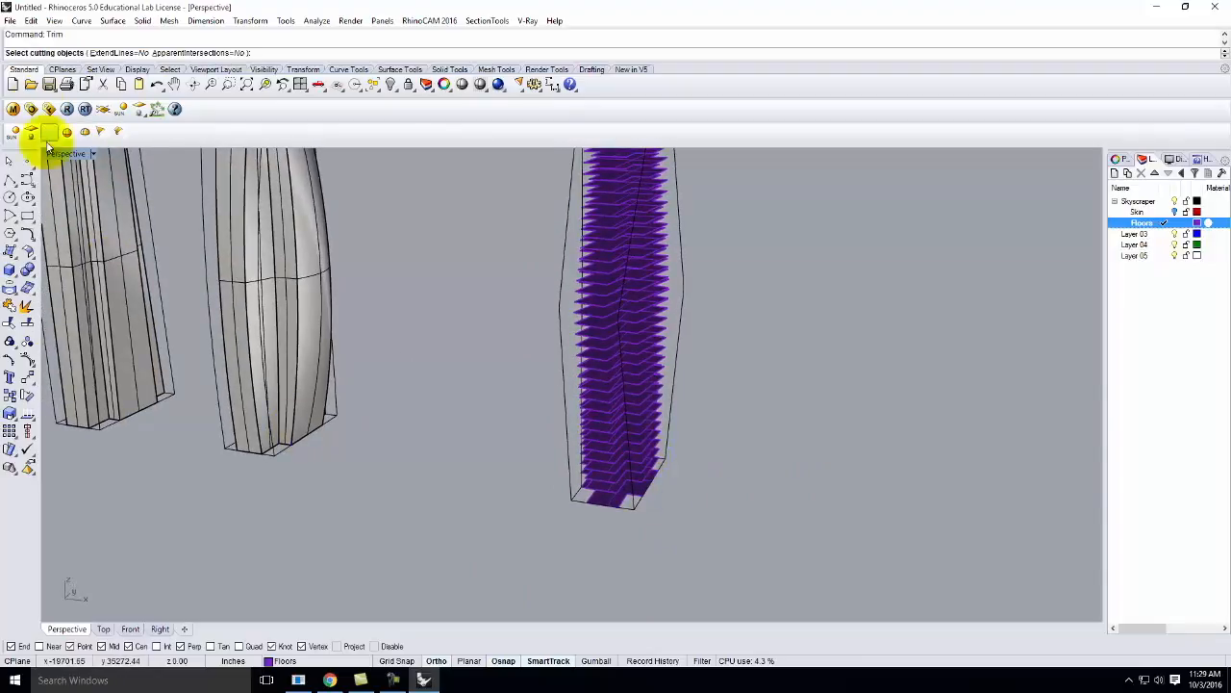
pyautogui.click(8, 248)
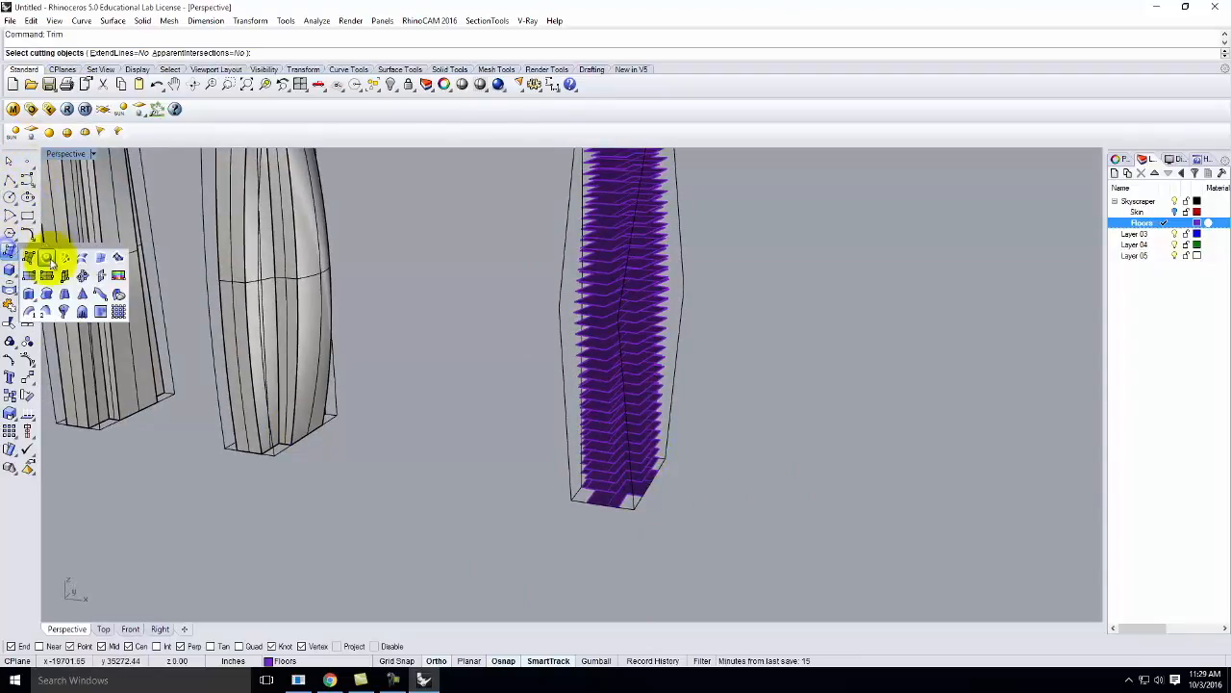
pyautogui.click(33, 266)
pyautogui.moveTo(432, 451); pyautogui.dragTo(481, 509, button='right')
pyautogui.click(492, 330)
pyautogui.click(706, 489)
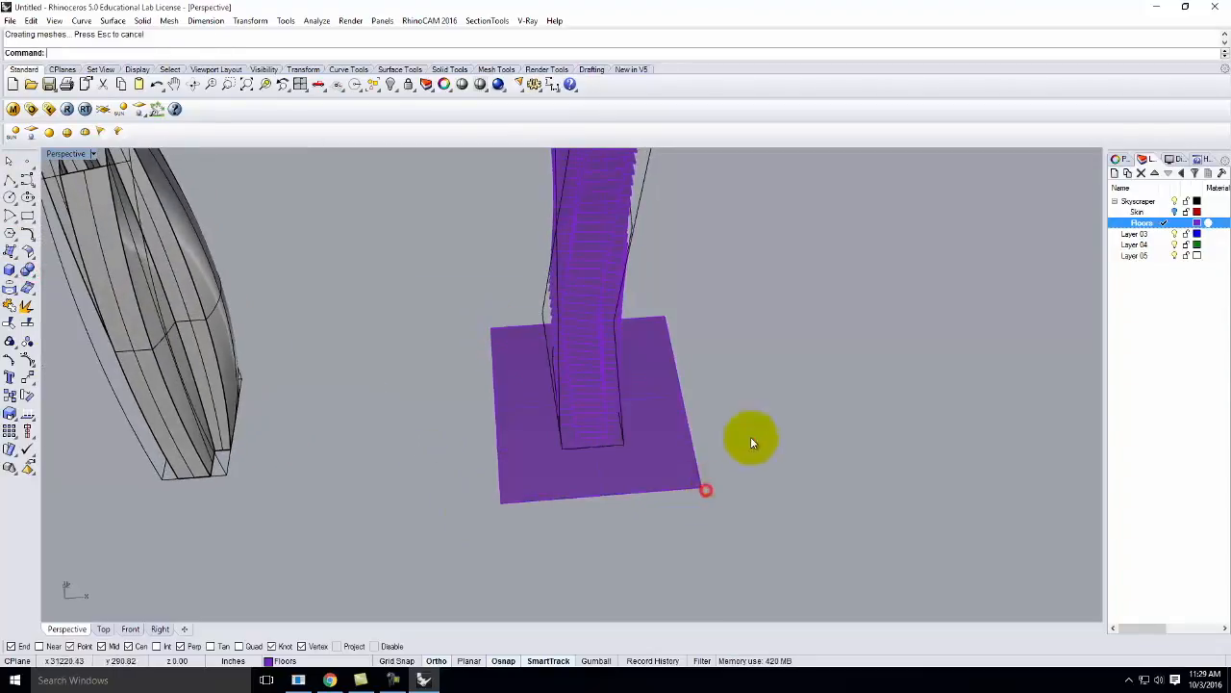
# Step: Select the new base plane and move it to Layer 03
pyautogui.rightClick(1140, 233)
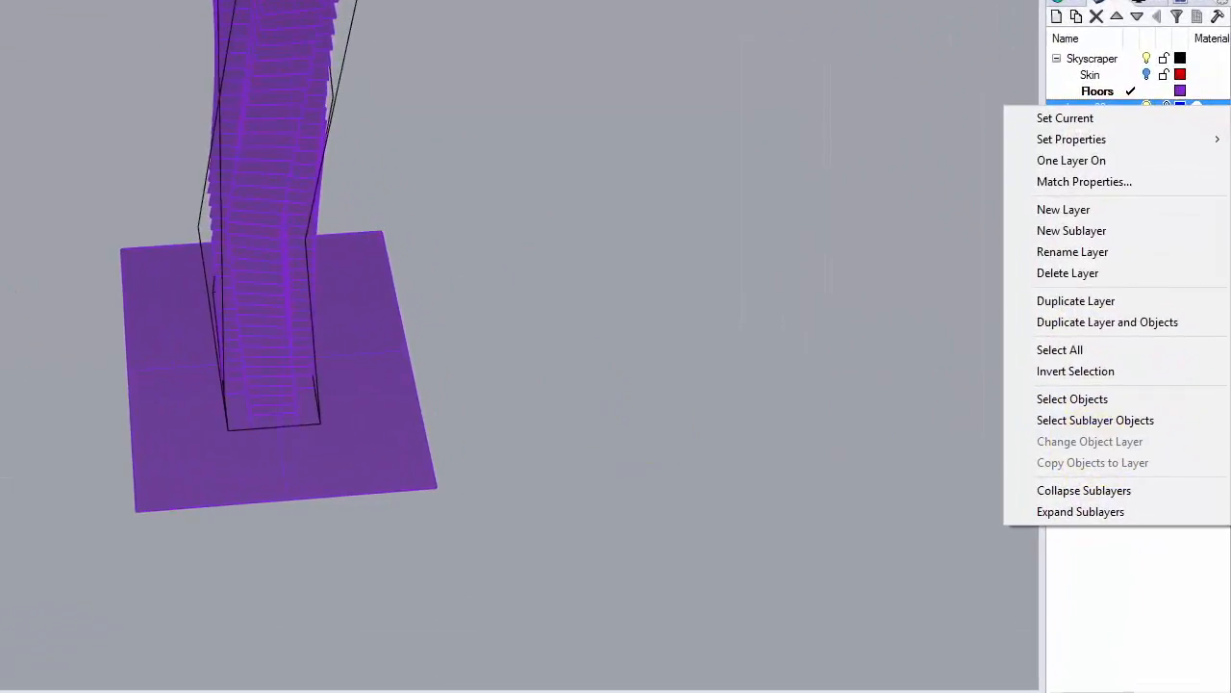
pyautogui.click(372, 454)
pyautogui.rightClick(1116, 106)
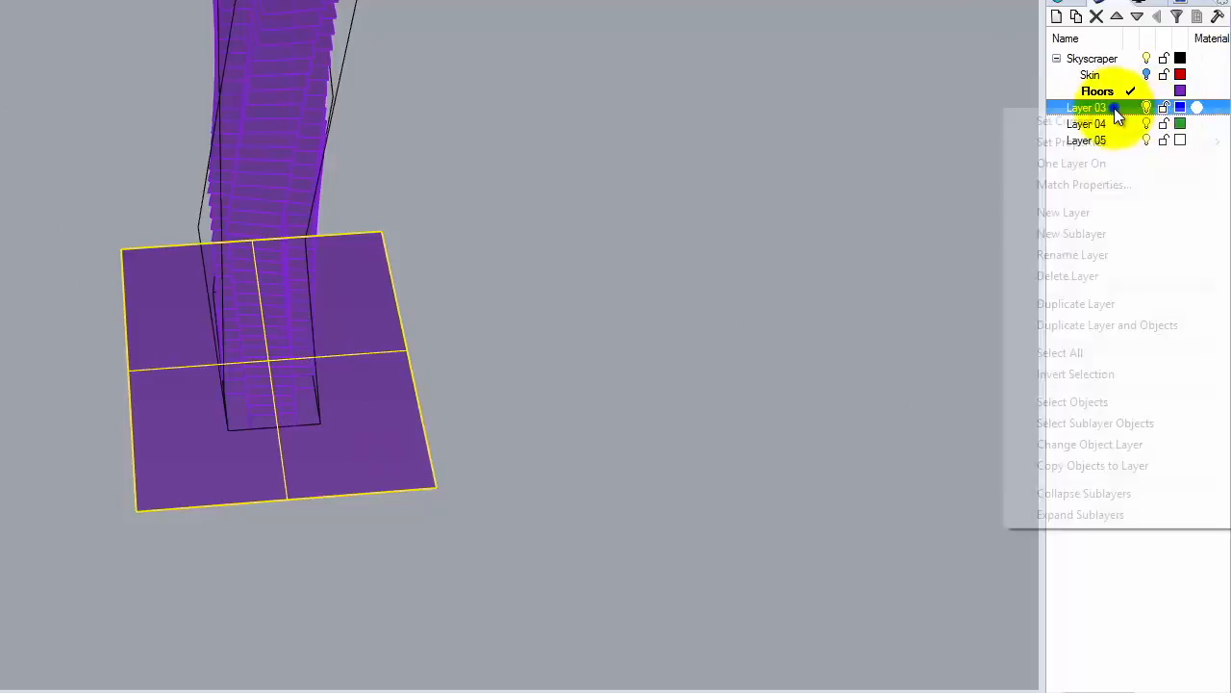
pyautogui.click(1150, 444)
# Step: Rename Layer 03 as Ceiling, then nest it under Skyscraper and make it the current layer
pyautogui.click(1089, 107)
pyautogui.write('Ceiling')
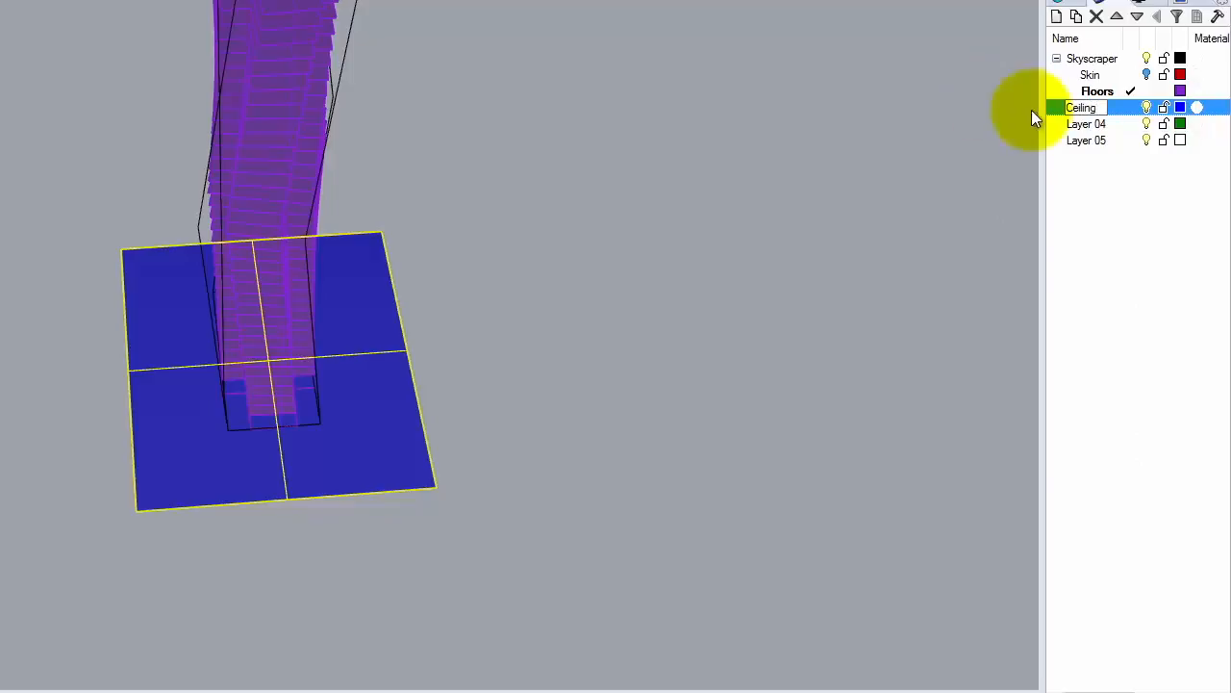
pyautogui.moveTo(1115, 108); pyautogui.dragTo(1082, 62)
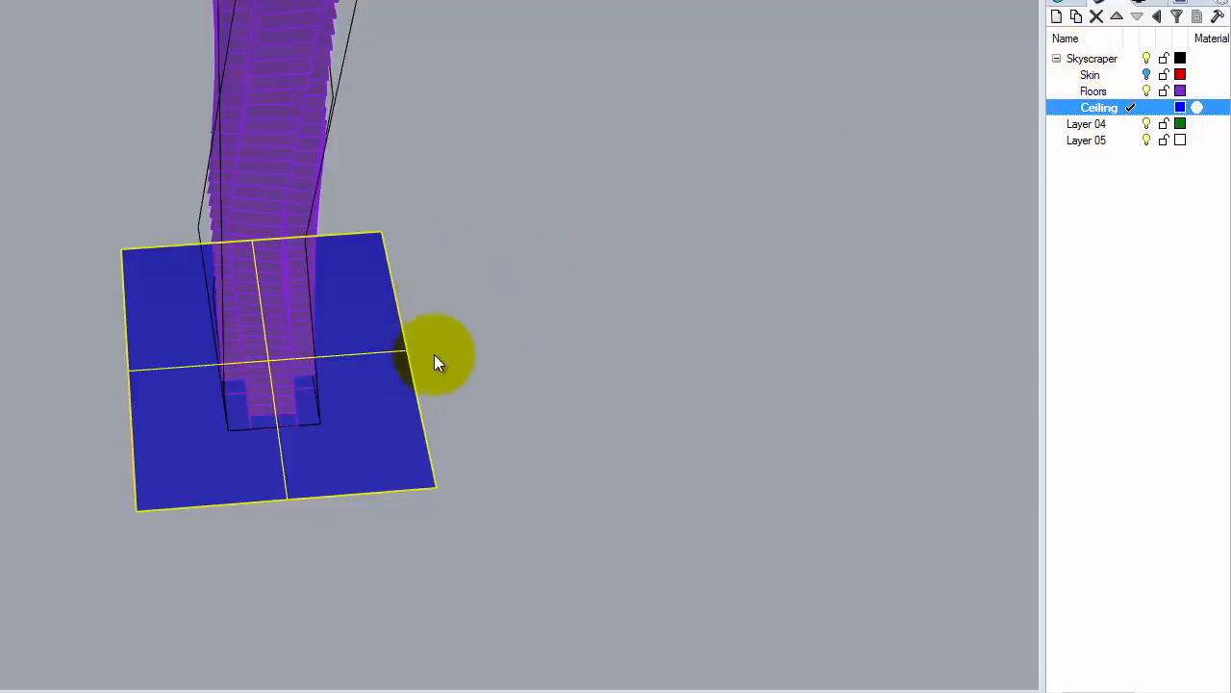
# Step: Copy the ceiling plane vertically upward by 20' from its corner
pyautogui.moveTo(439, 368); pyautogui.dragTo(650, 554, button='right')
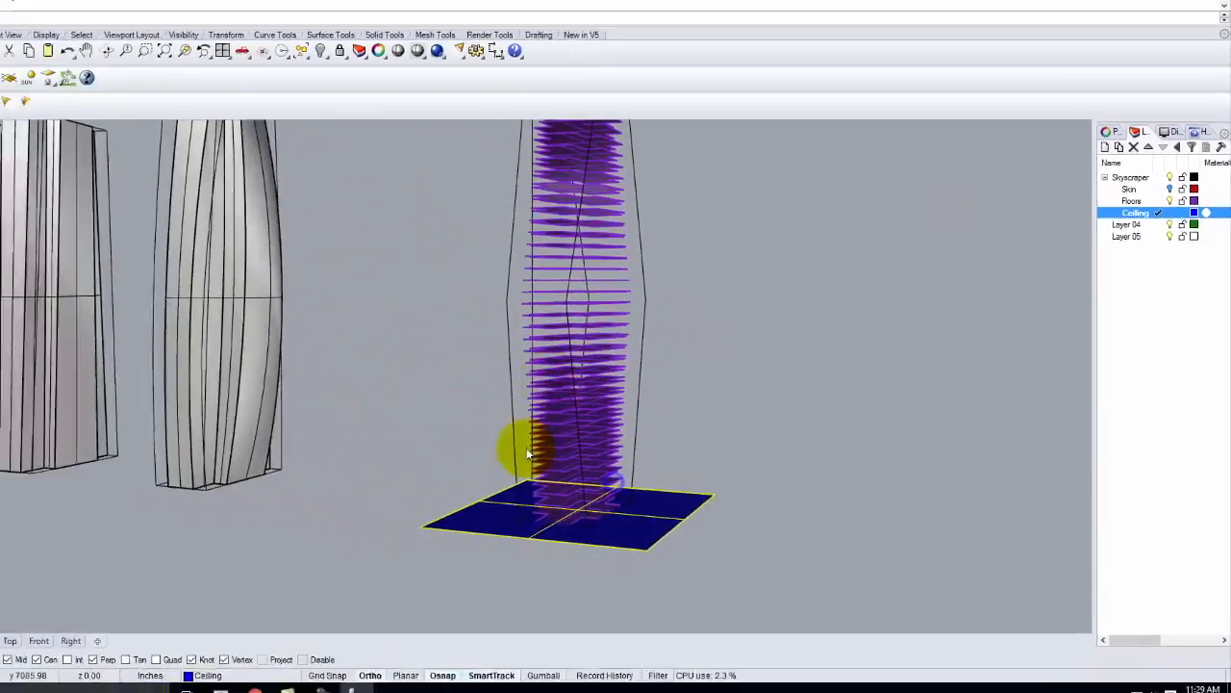
pyautogui.press('Return')
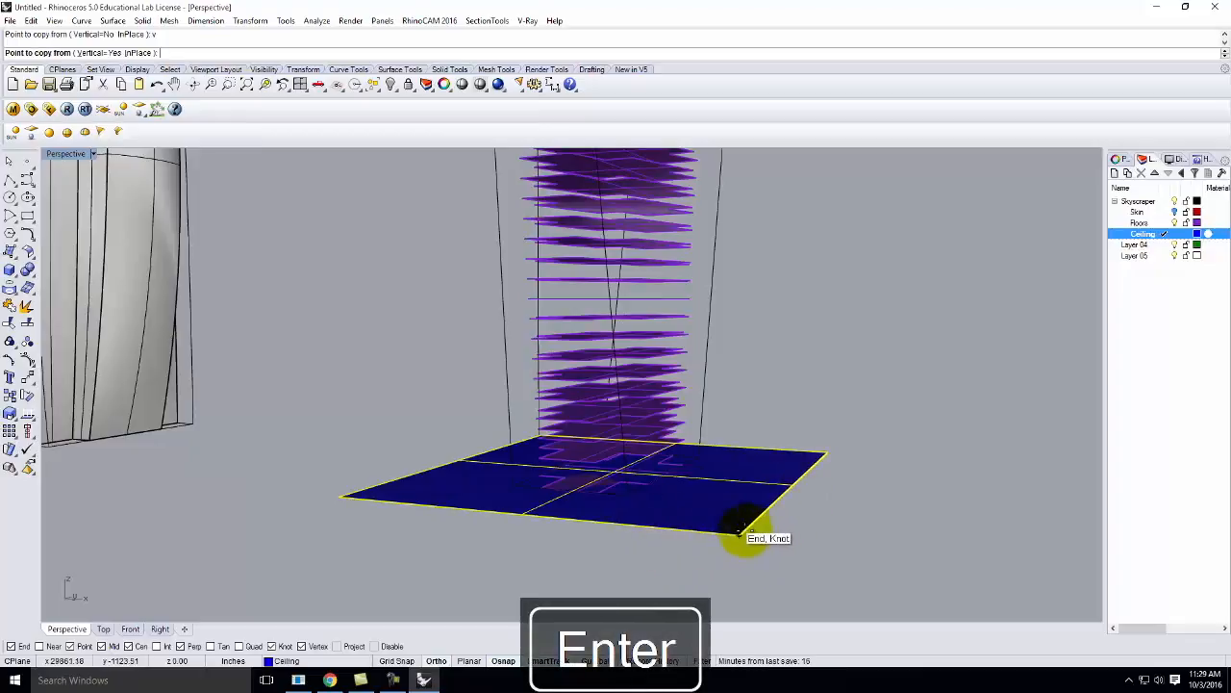
pyautogui.click(736, 535)
pyautogui.write("20'")
pyautogui.press('Return')
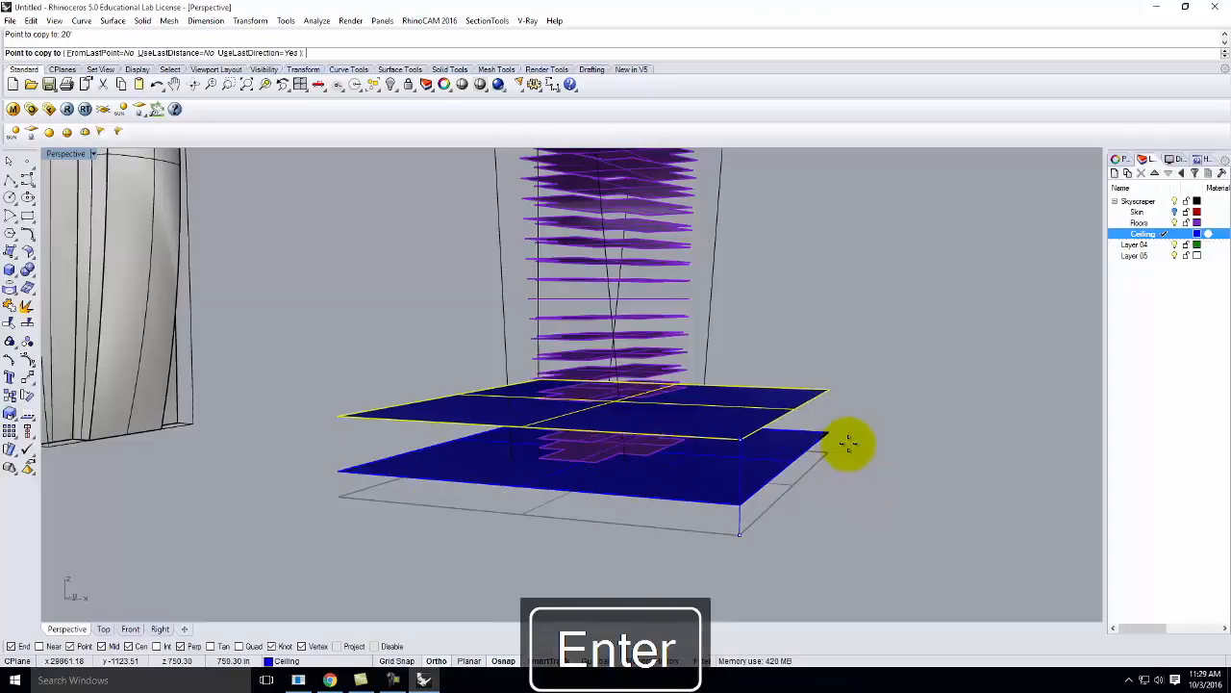
pyautogui.press('Return')
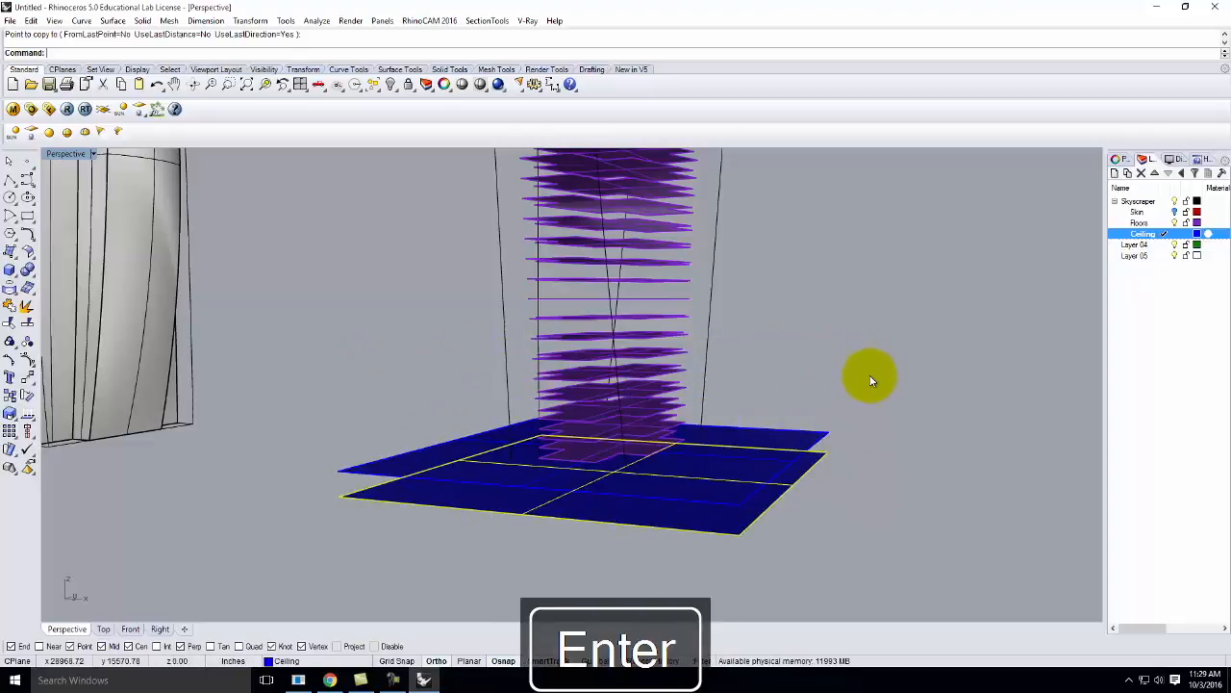
pyautogui.press('Escape')
# Step: Array the raised ceiling plane upward with 37 copies in the Z direction at 16' spacing
pyautogui.click(782, 442)
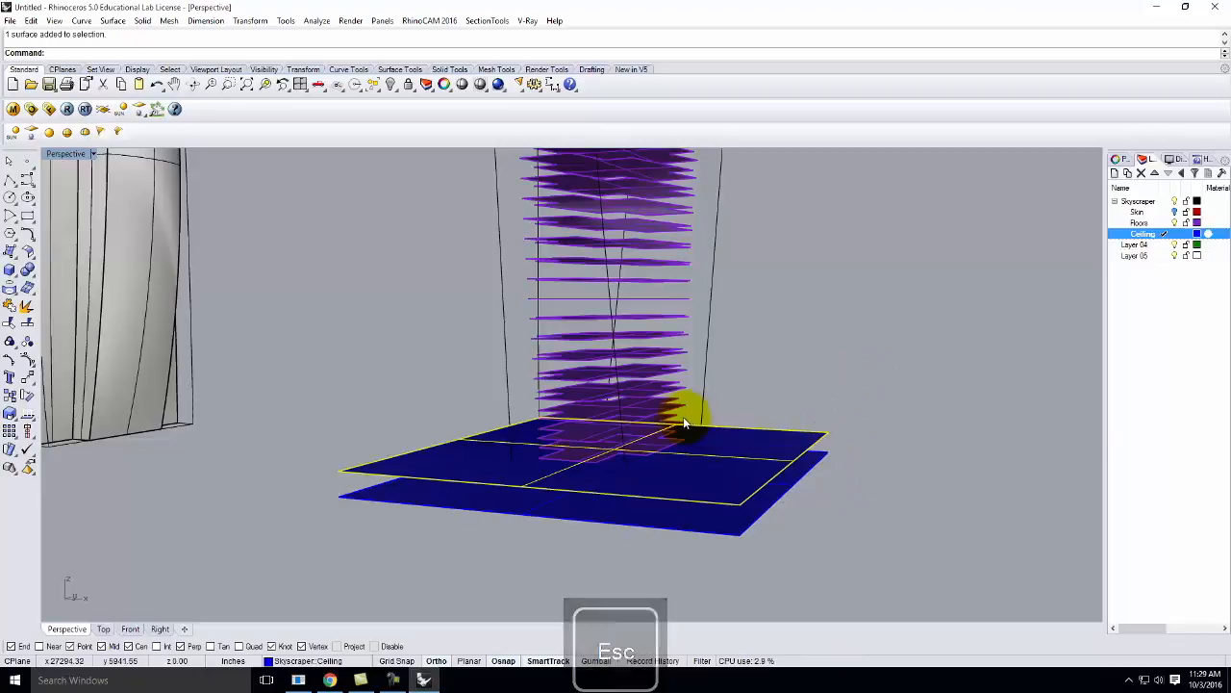
pyautogui.moveTo(816, 506); pyautogui.dragTo(682, 446, button='right')
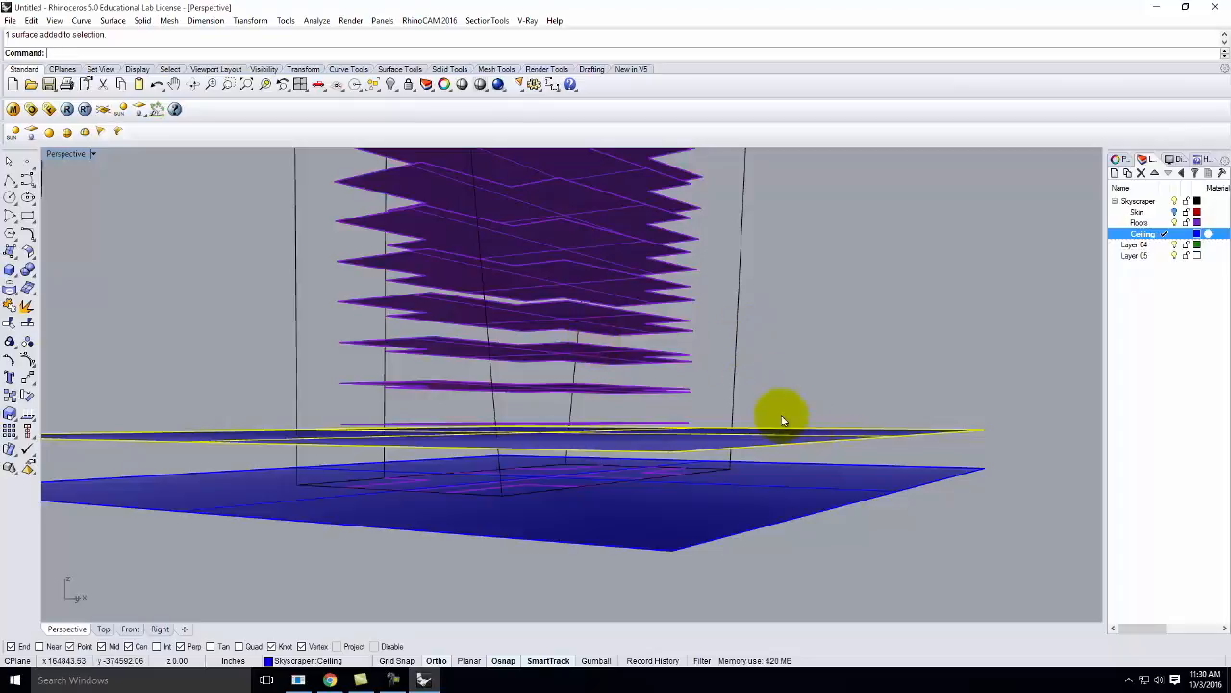
pyautogui.moveTo(805, 432); pyautogui.dragTo(791, 475, button='right')
pyautogui.press('Return')
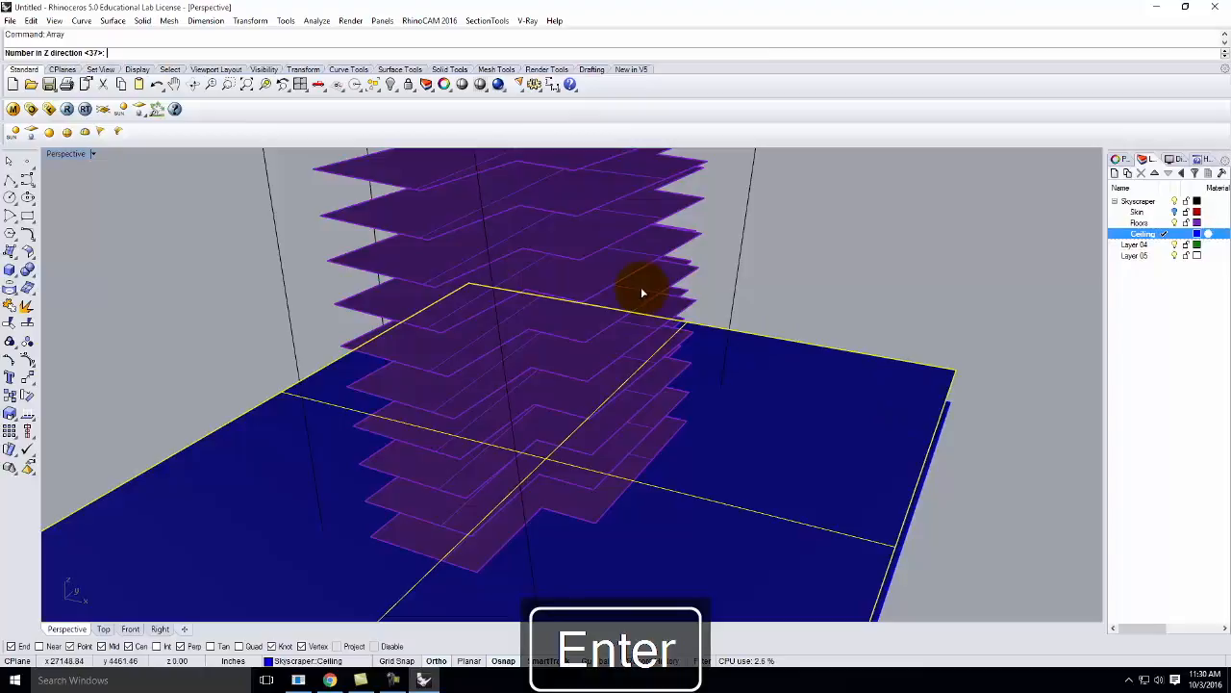
pyautogui.press('Return')
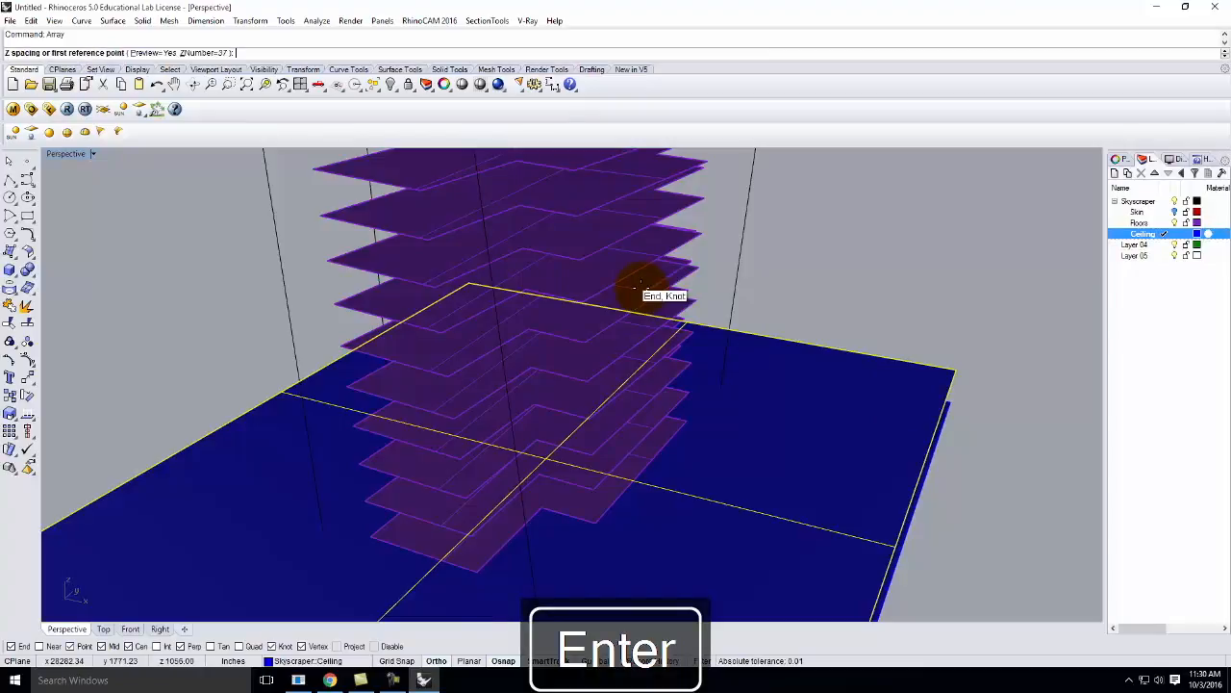
pyautogui.write('1')
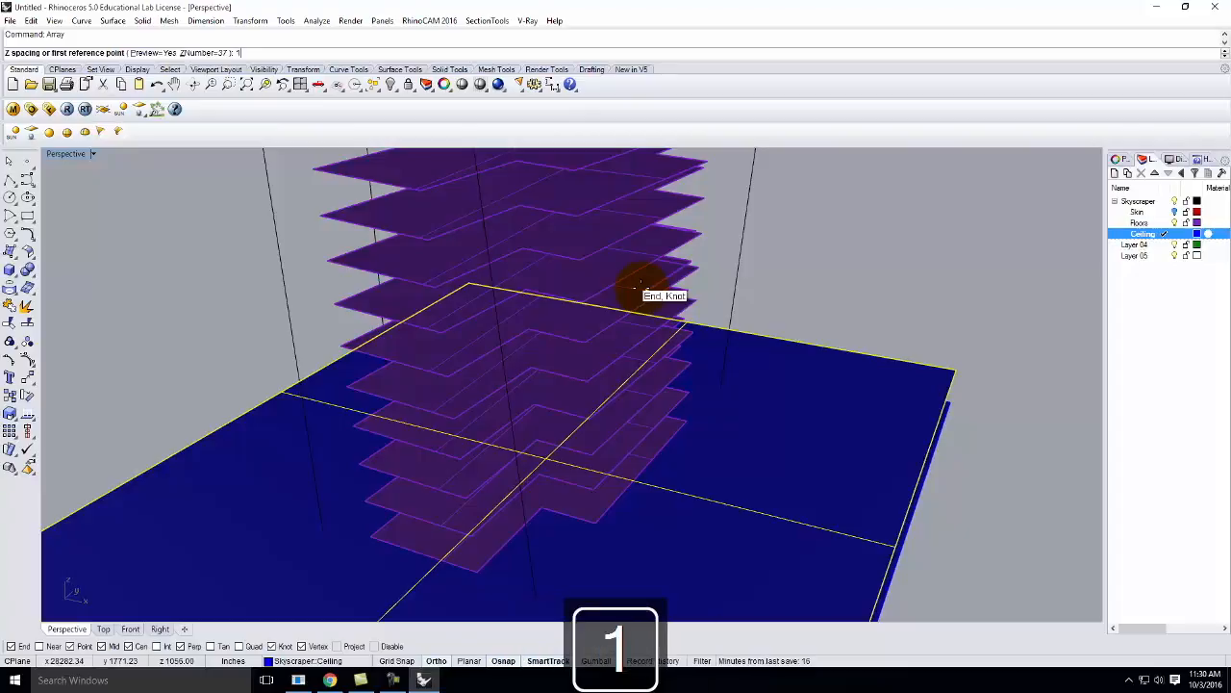
pyautogui.write('6')
pyautogui.press('Return')
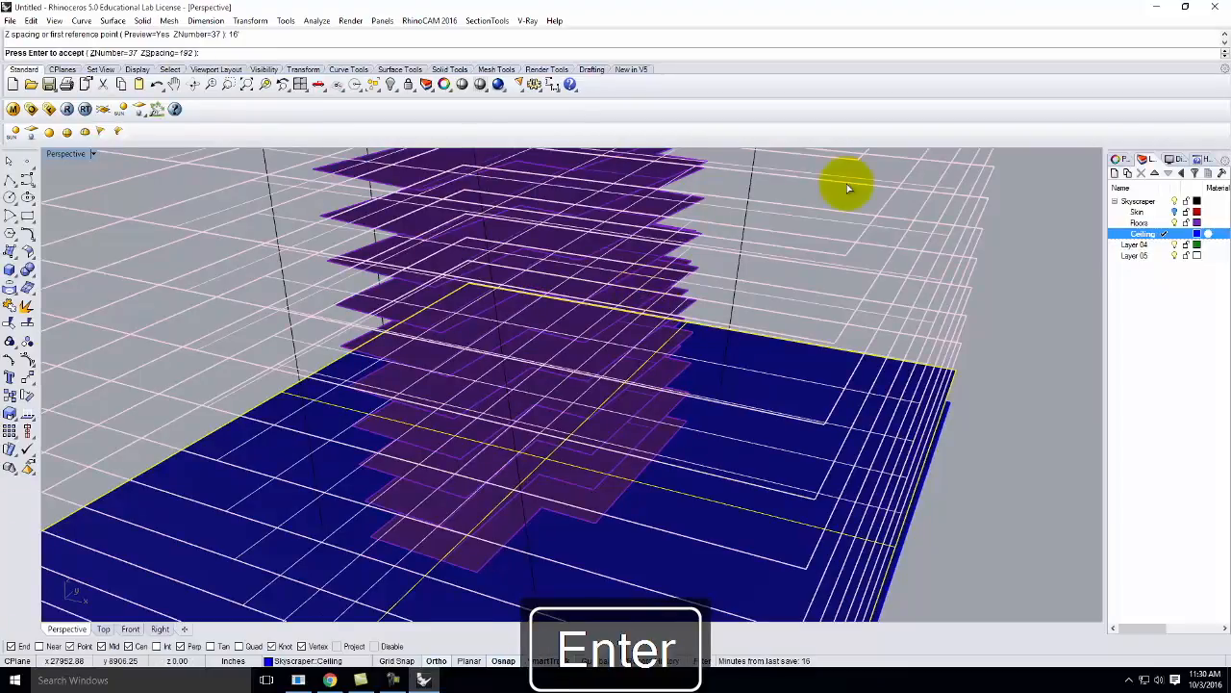
pyautogui.press('Return')
# Step: Turn the Skin layer back on and select the tower skin polysurface
pyautogui.scroll(-10, 847, 188)
pyautogui.moveTo(809, 330); pyautogui.dragTo(831, 385, button='right')
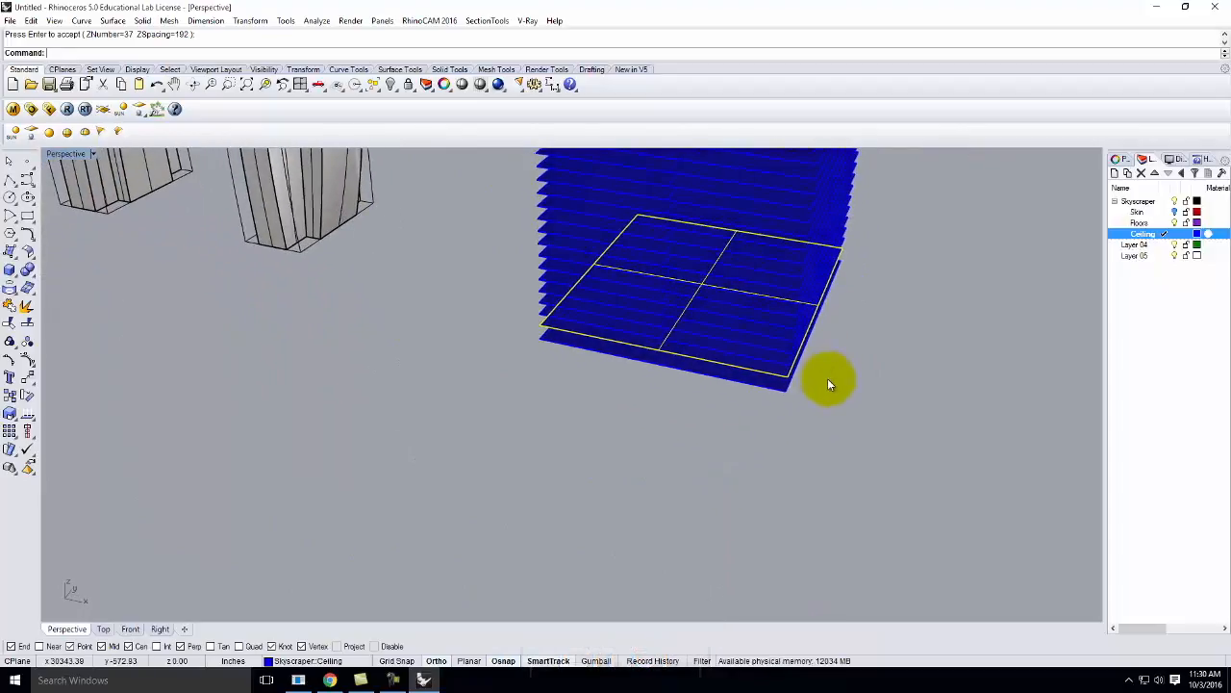
pyautogui.scroll(-5, 831, 383)
pyautogui.click(1174, 212)
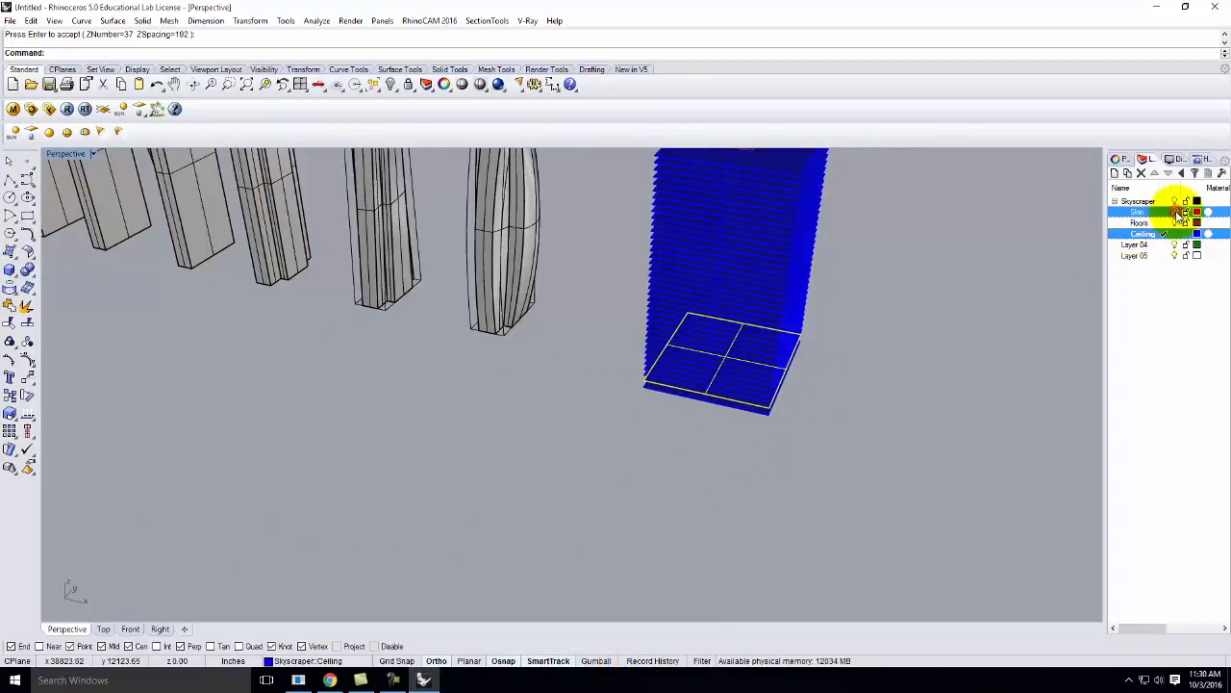
pyautogui.click(939, 276)
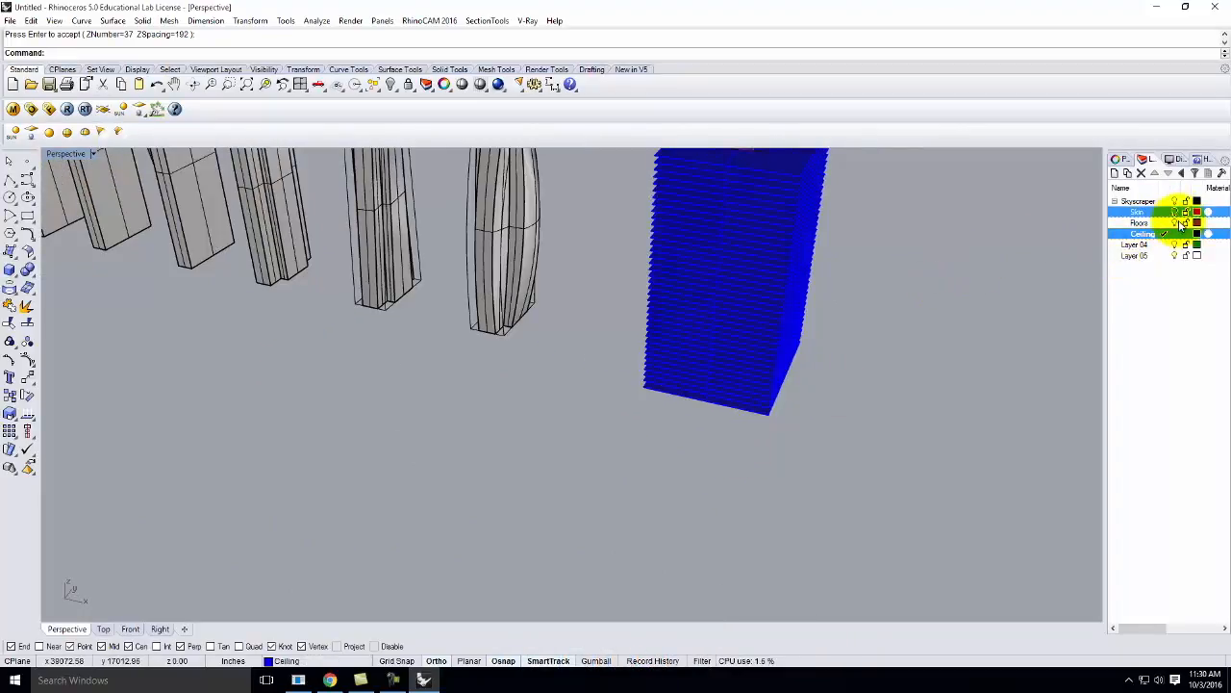
pyautogui.scroll(-4, 850, 298)
pyautogui.scroll(6, 767, 281)
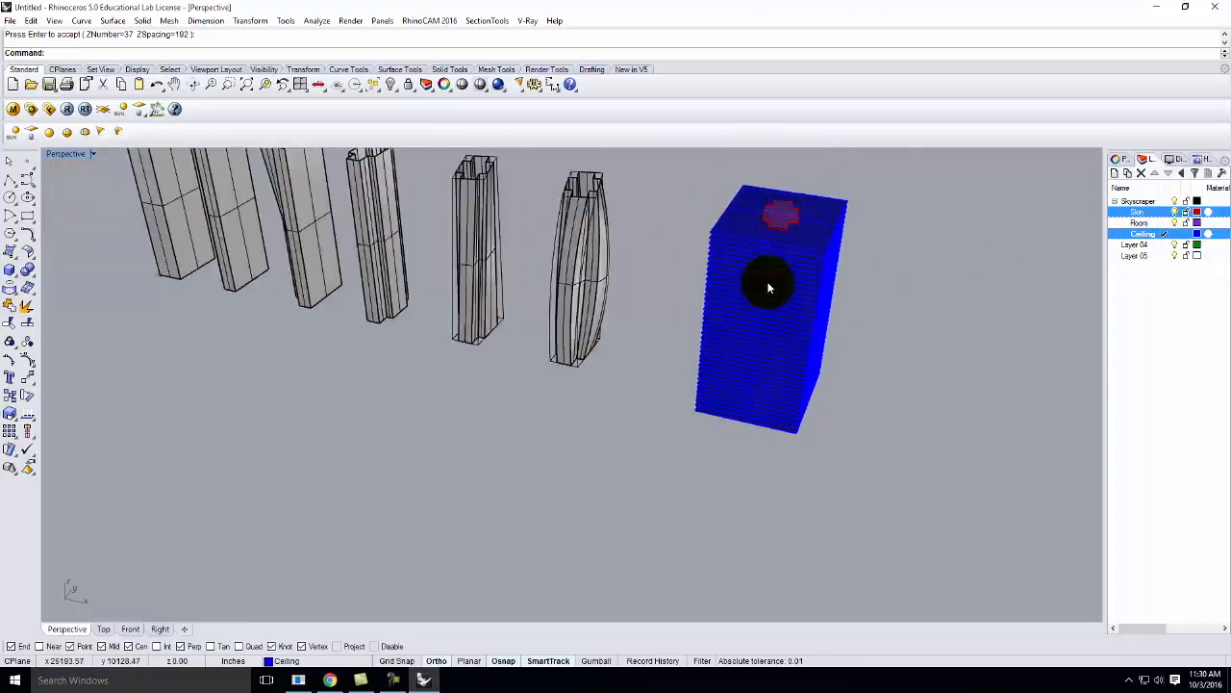
pyautogui.scroll(5, 794, 208)
pyautogui.click(804, 229)
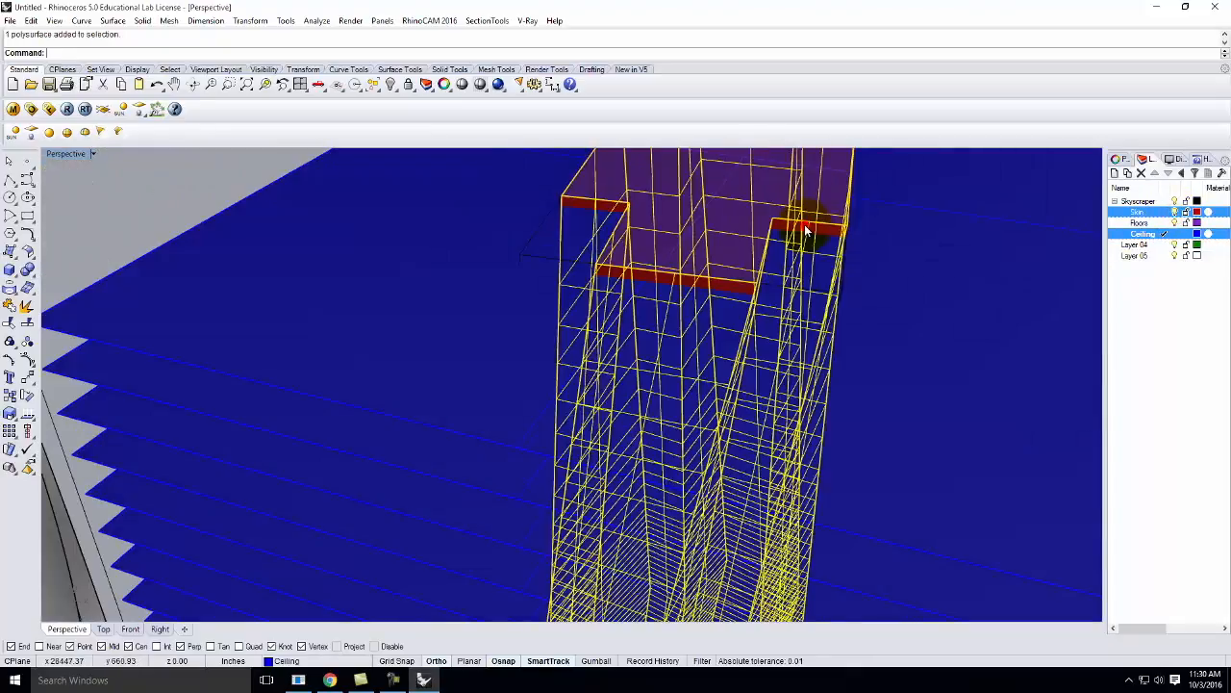
# Step: Trim away the parts of all ceiling planes that lie outside the tower, using the selected skin as cutting object
pyautogui.scroll(-8, 723, 272)
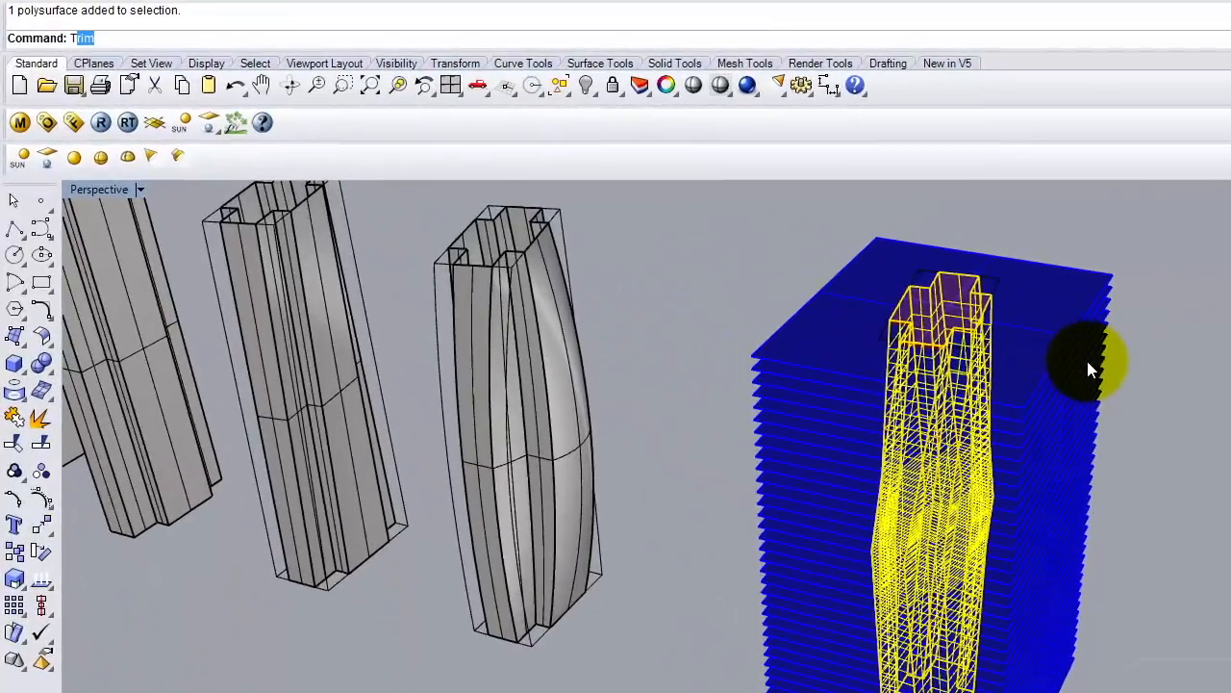
pyautogui.write('Trim')
pyautogui.press('Return')
pyautogui.click(1092, 415)
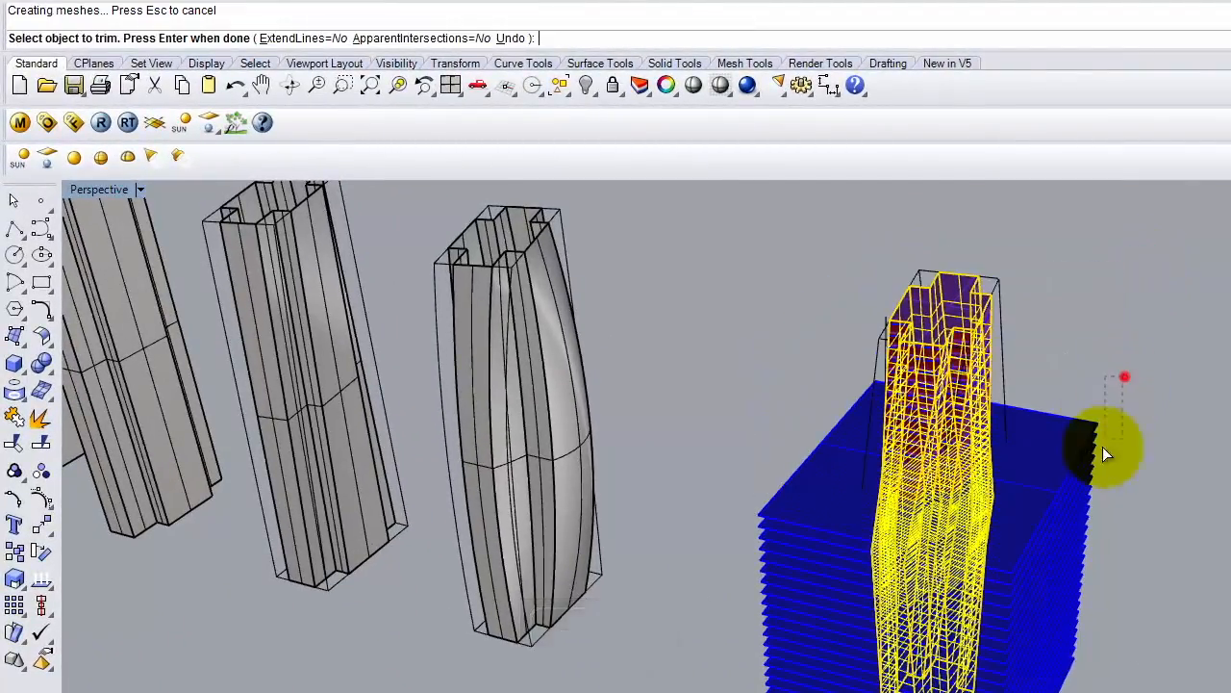
pyautogui.click(1087, 604)
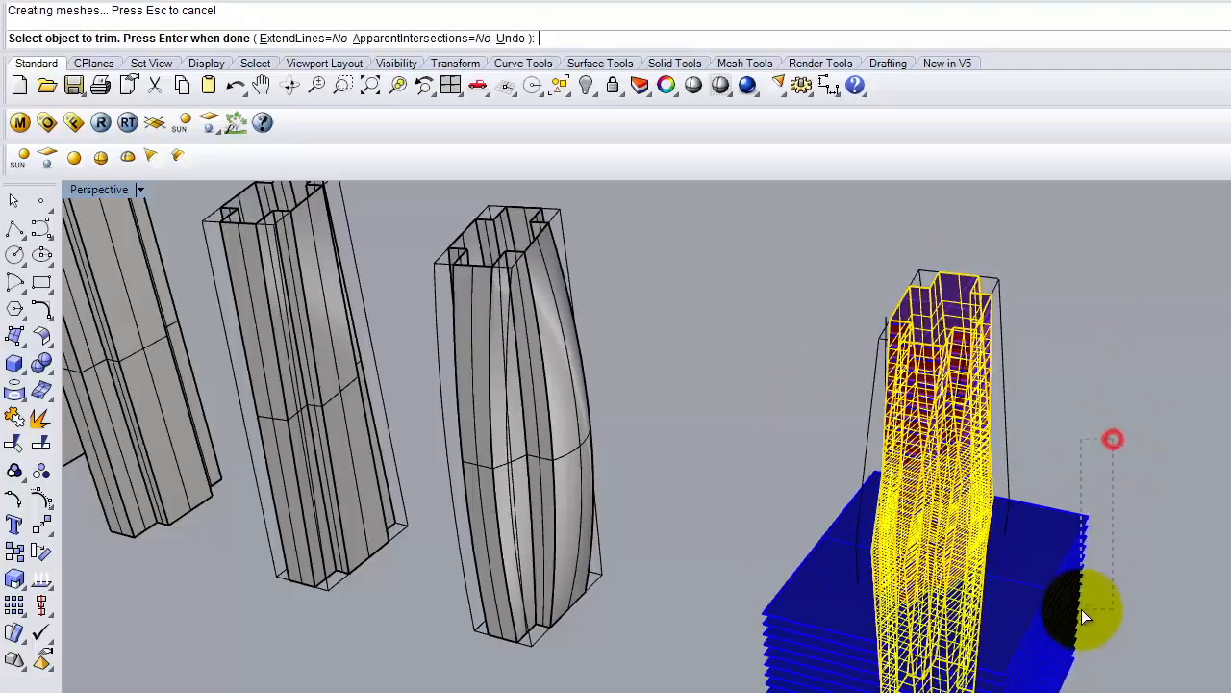
pyautogui.click(1063, 677)
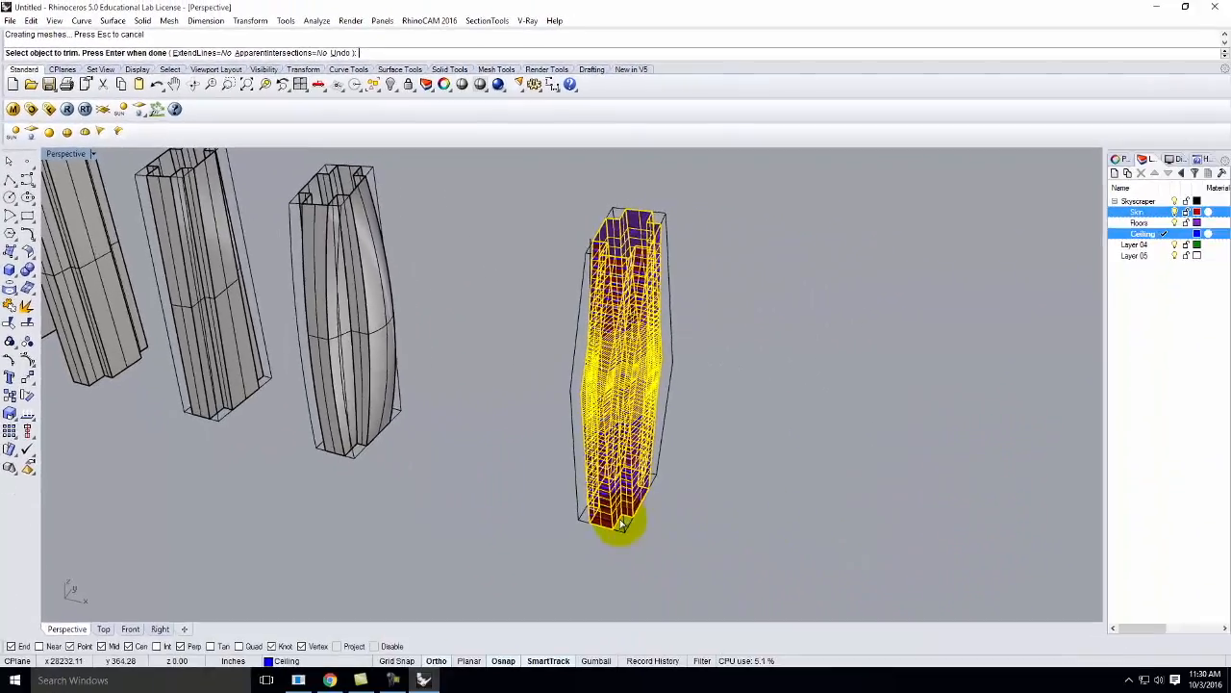
pyautogui.scroll(5, 762, 616)
pyautogui.press('Return')
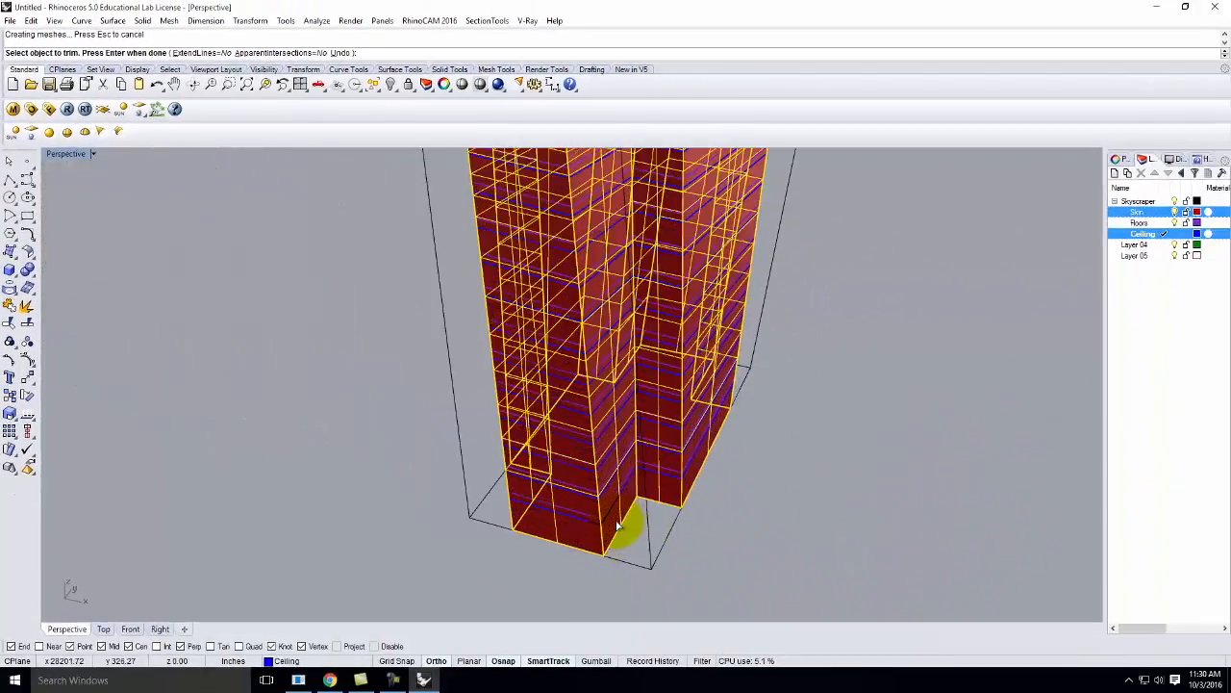
pyautogui.press('Escape')
# Step: Delete the lowest ceiling surface that coincides with the ground floor plate at the tower's base
pyautogui.moveTo(618, 472); pyautogui.dragTo(673, 478, button='right')
pyautogui.click(624, 394)
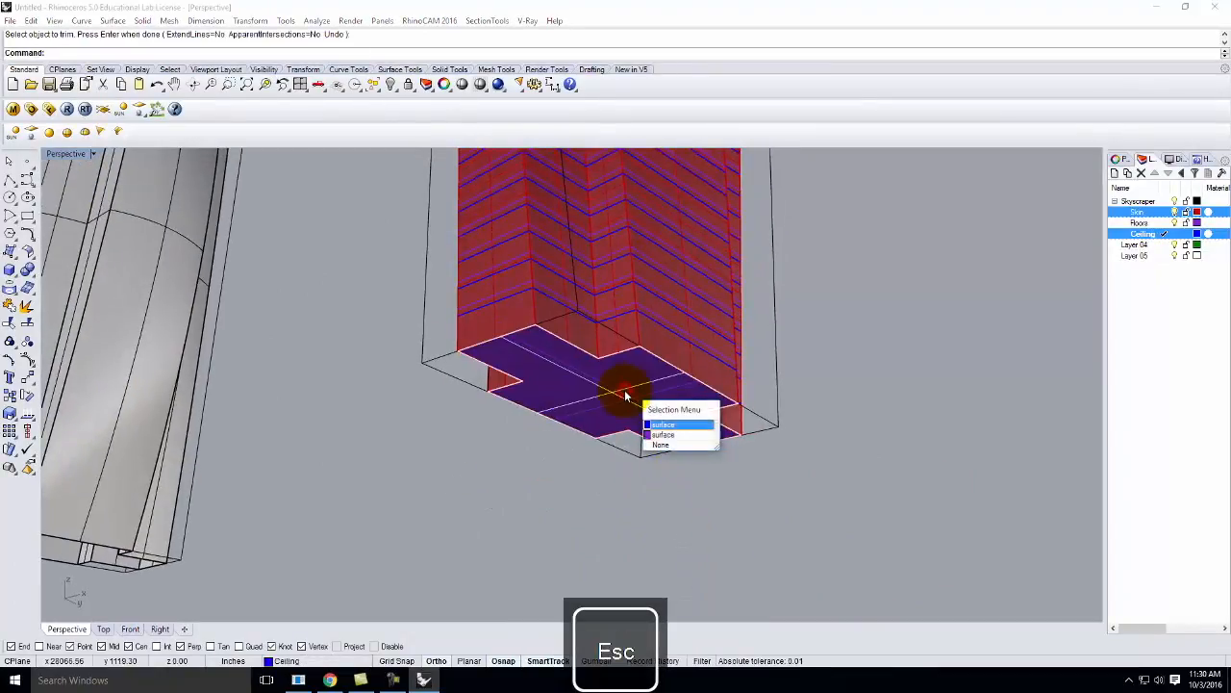
pyautogui.click(675, 428)
pyautogui.press('Delete')
pyautogui.moveTo(875, 365); pyautogui.dragTo(777, 311, button='right')
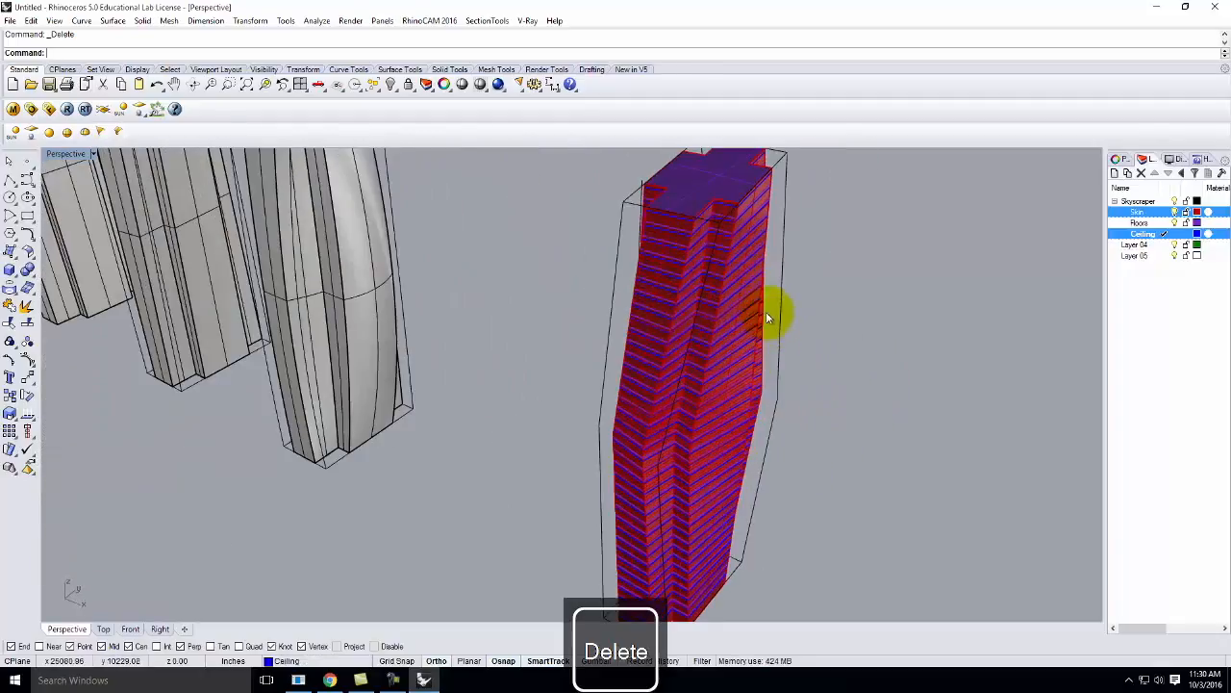
pyautogui.moveTo(668, 321)
pyautogui.mouseDown(button='right')
pyautogui.moveTo(684, 280)
pyautogui.moveTo(682, 308)
pyautogui.mouseUp(button='right')
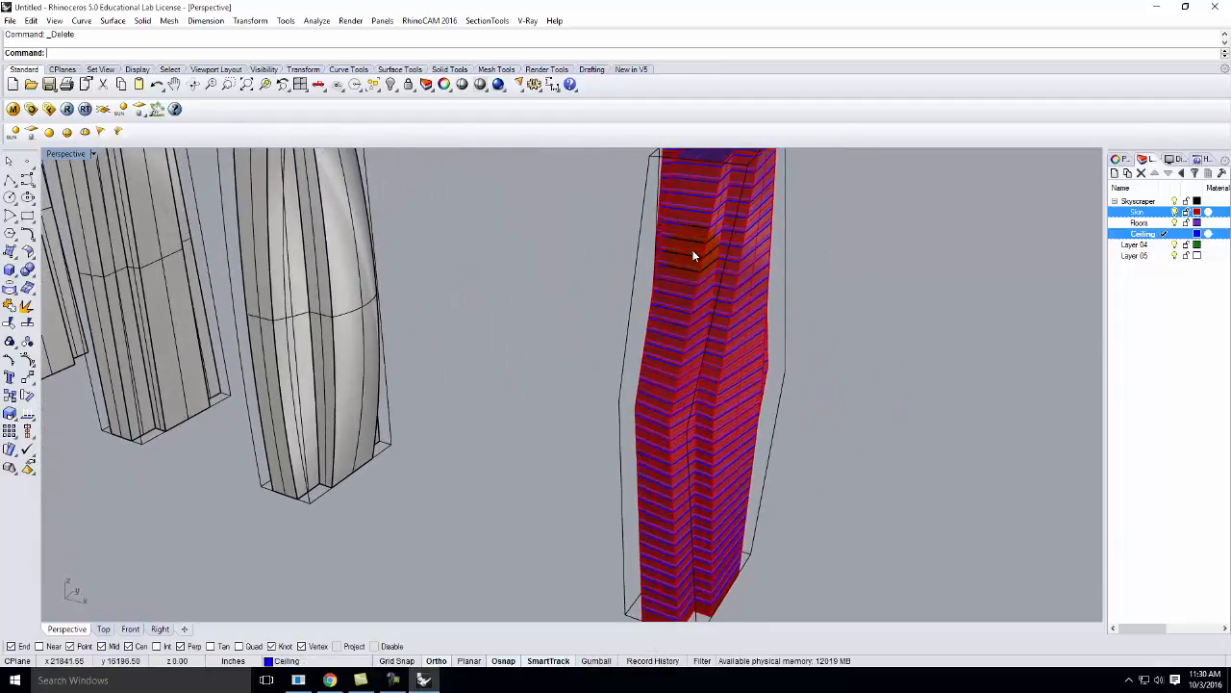
pyautogui.scroll(3, 694, 255)
pyautogui.scroll(-3, 694, 257)
pyautogui.moveTo(695, 256); pyautogui.dragTo(598, 426, button='right')
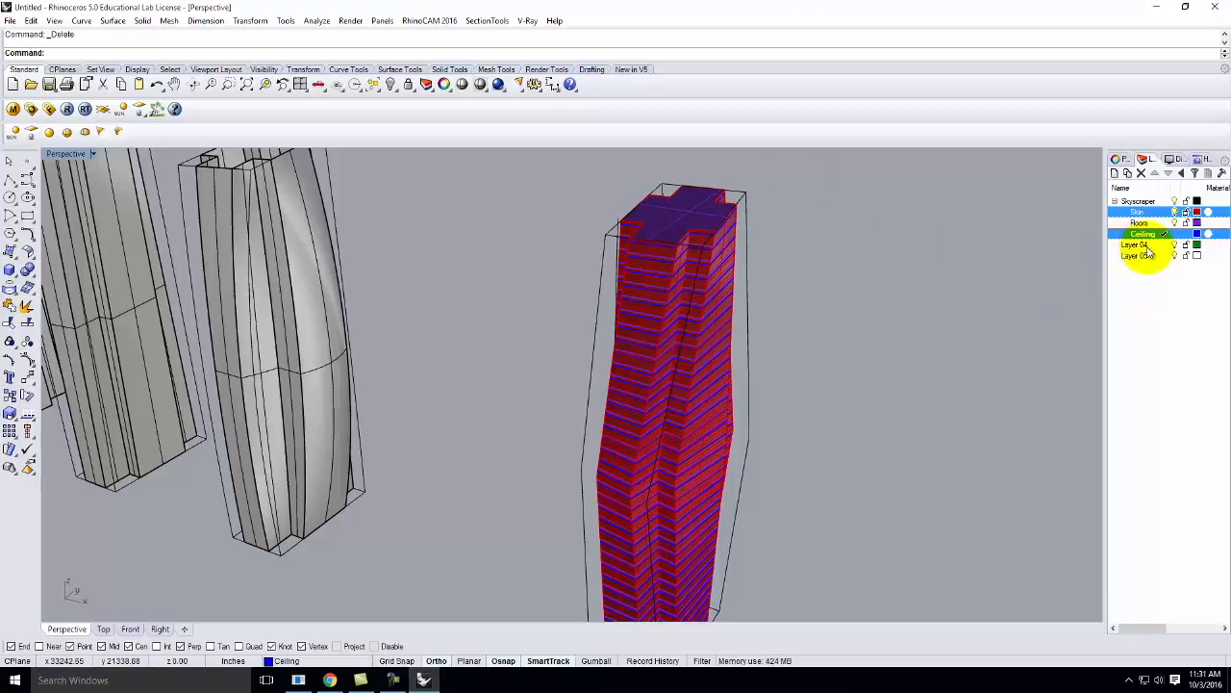
# Step: Add a sublayer named SkyCurves under the Skyscraper layer
pyautogui.click(1131, 200)
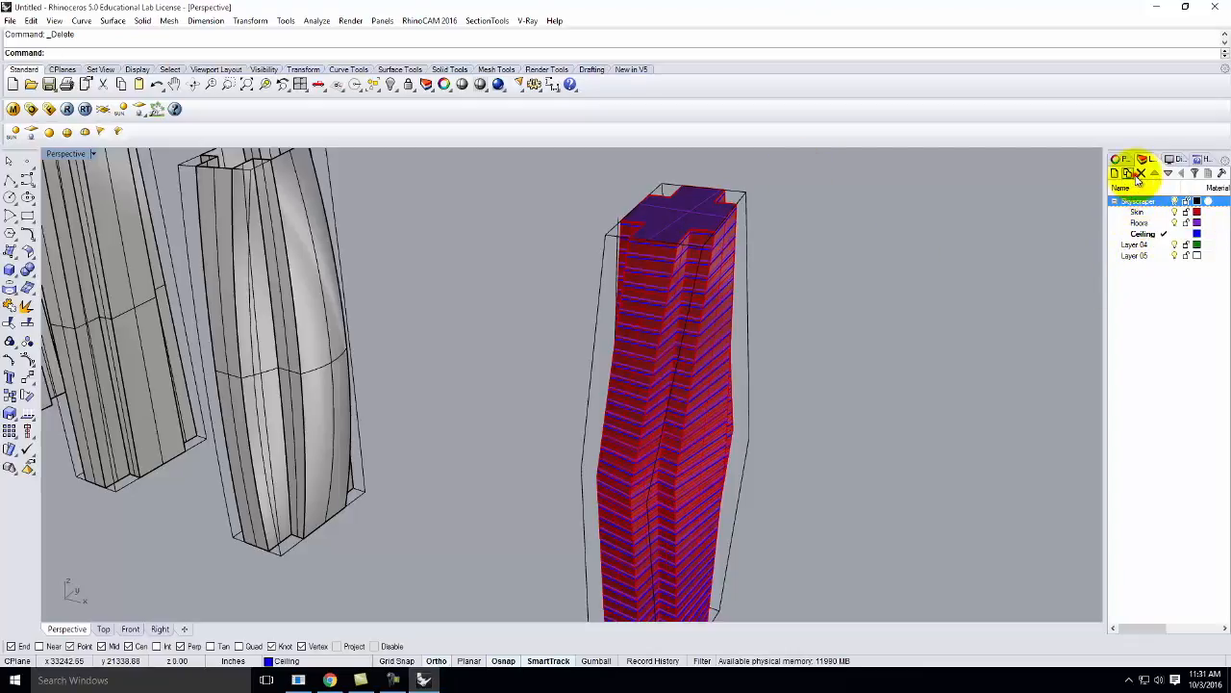
pyautogui.click(1131, 173)
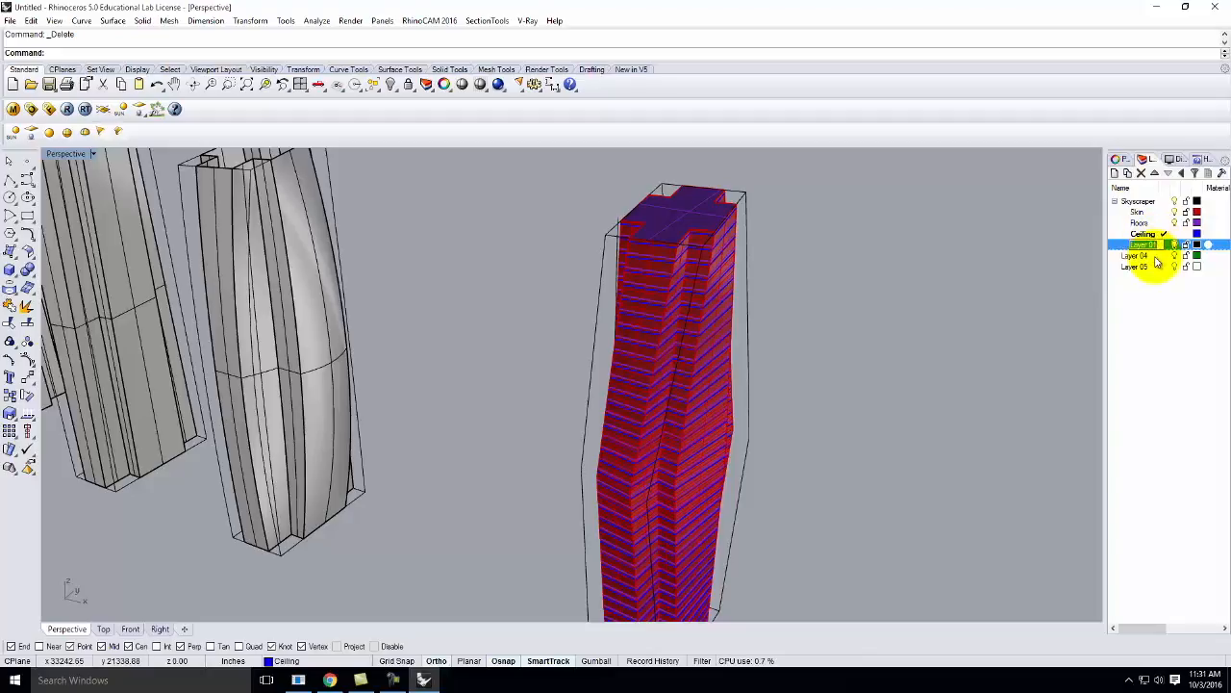
pyautogui.press('BackSpace')
pyautogui.press('capslock')
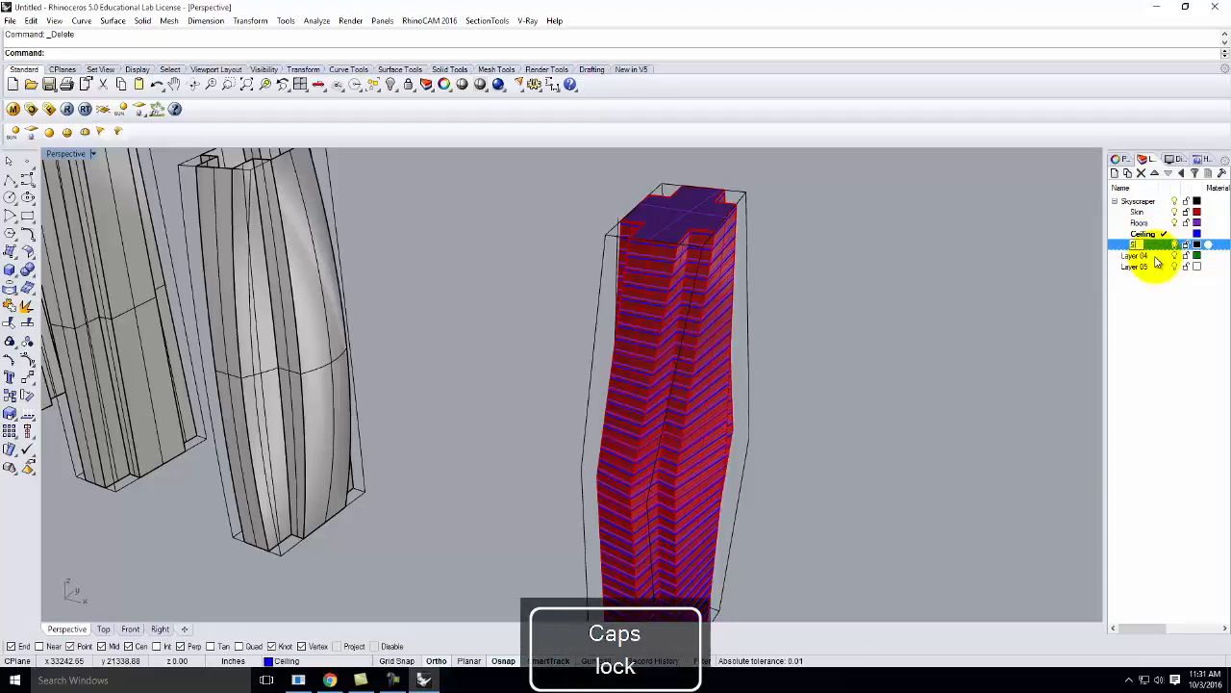
pyautogui.write('ky')
pyautogui.press('BackSpace')
pyautogui.press('capslock')
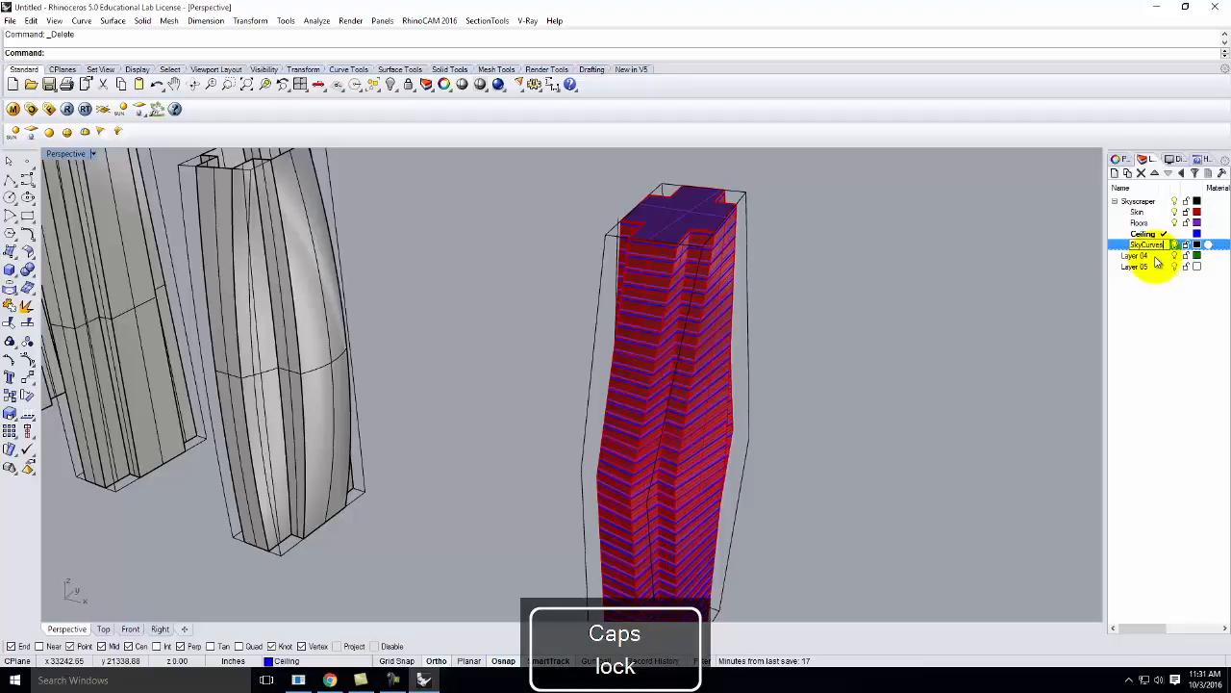
pyautogui.click(957, 283)
# Step: Select all objects on the Floors, Ceiling and Skin layers together
pyautogui.click(1140, 223)
pyautogui.rightClick(1140, 223)
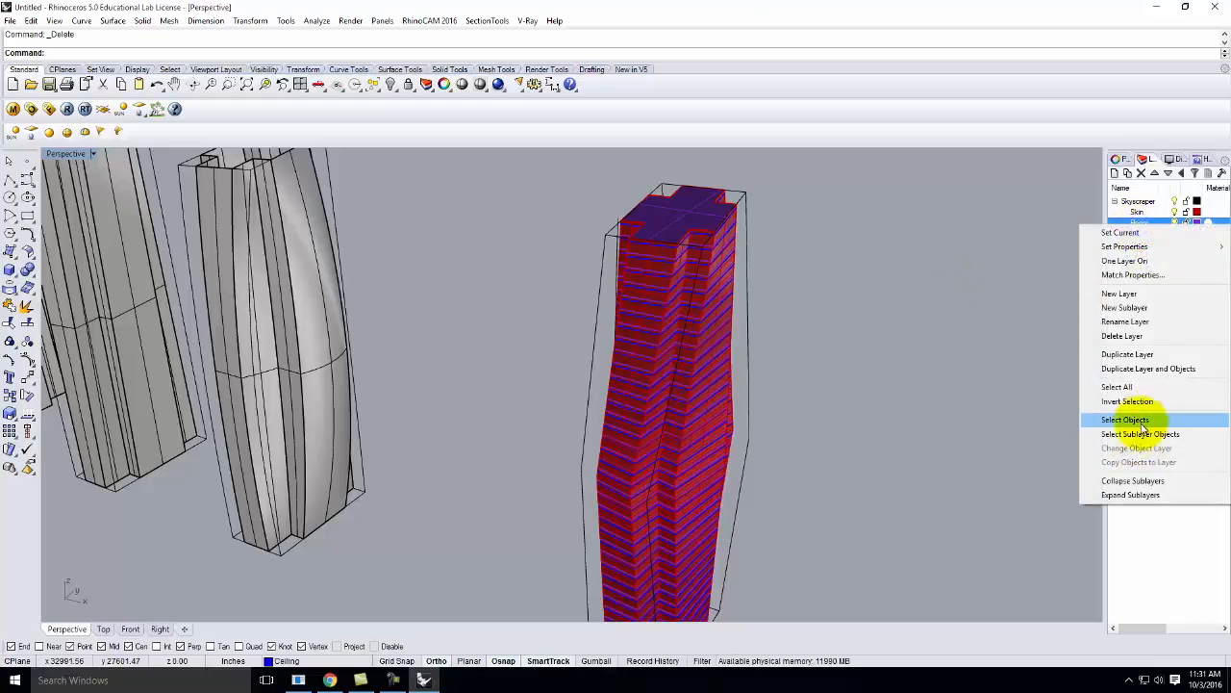
pyautogui.click(1125, 420)
pyautogui.rightClick(1142, 235)
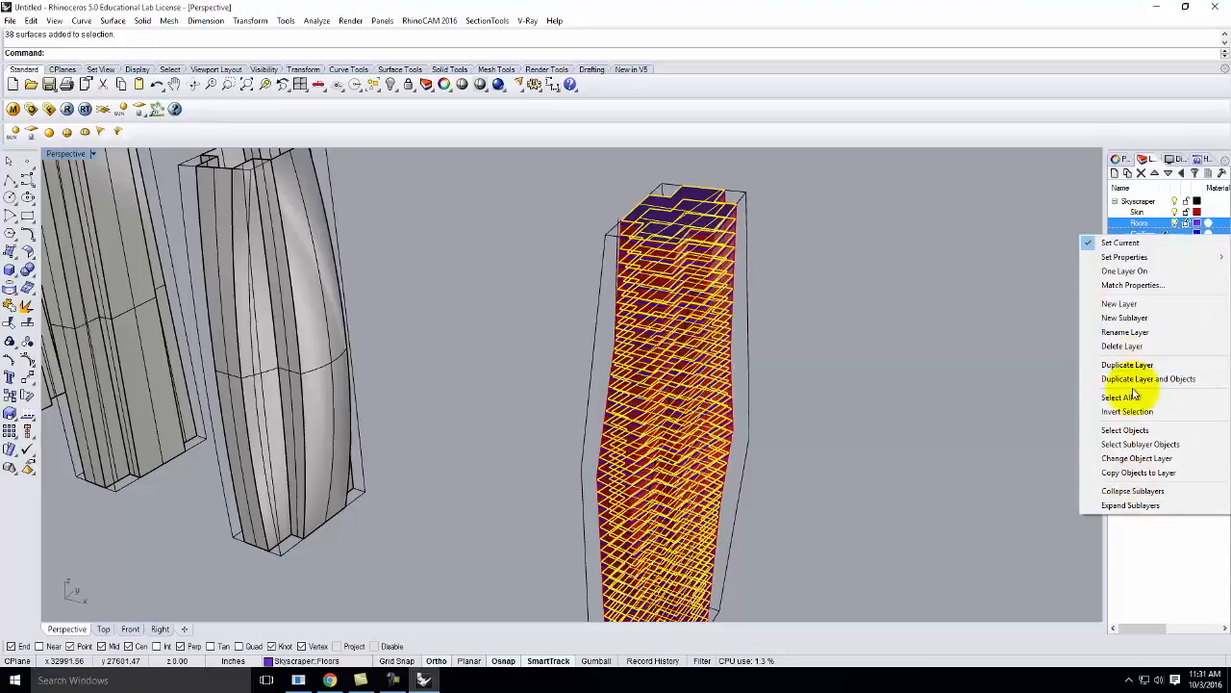
pyautogui.click(1126, 428)
pyautogui.rightClick(1137, 213)
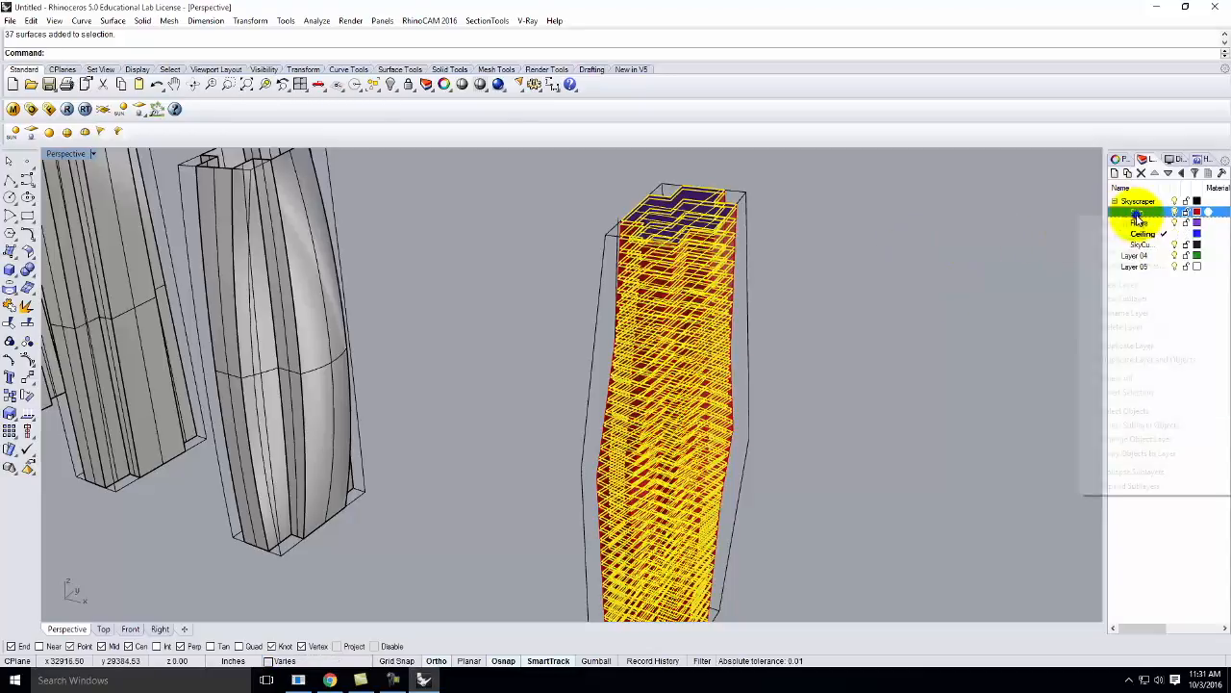
pyautogui.click(1142, 411)
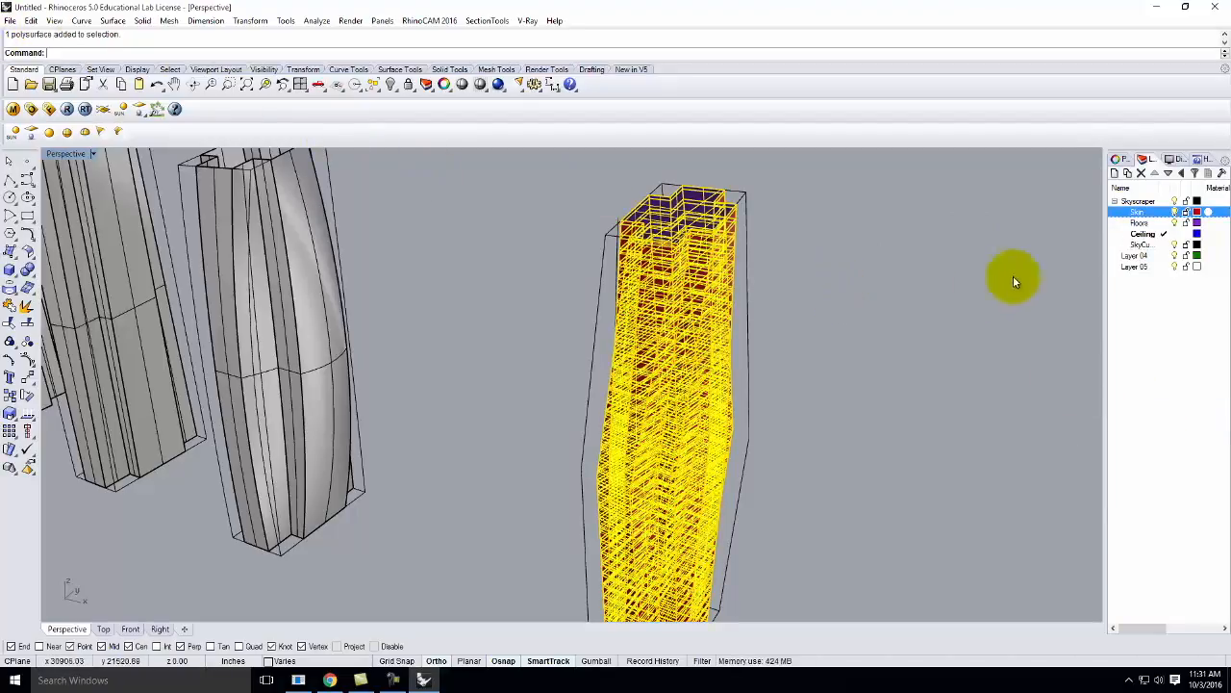
# Step: Make SkyCurves the current layer and run Intersect on the selected floors, ceilings and skin to create their intersection curves
pyautogui.click(1164, 244)
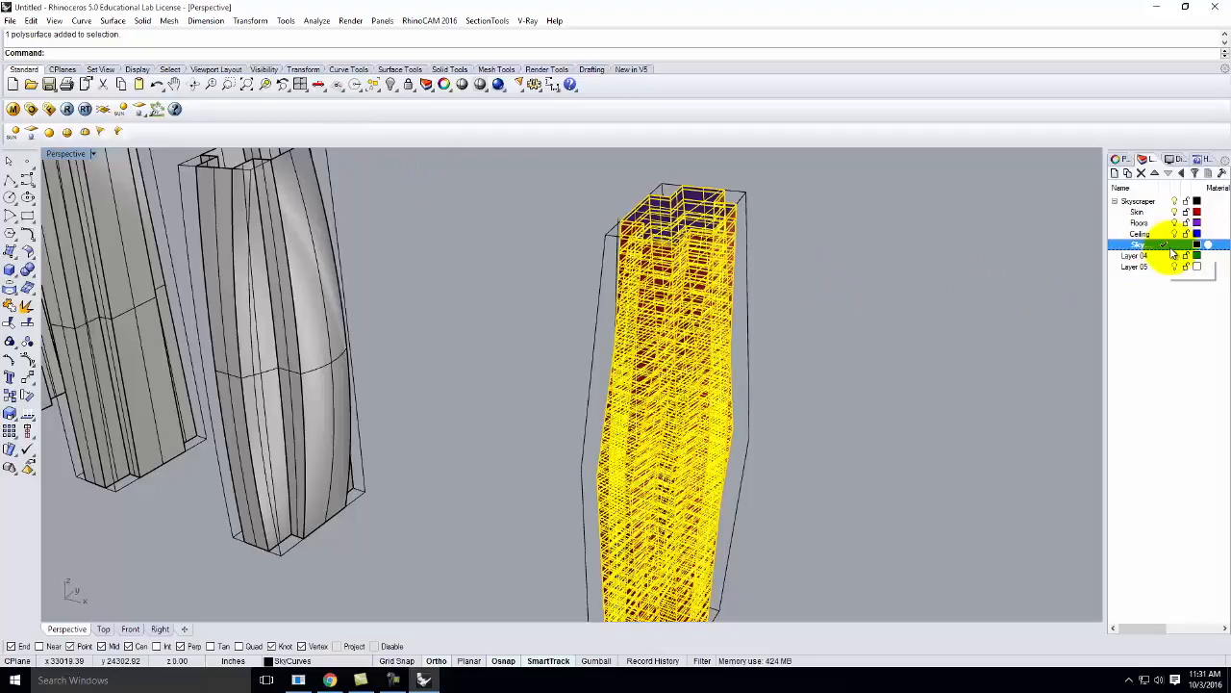
pyautogui.write('in')
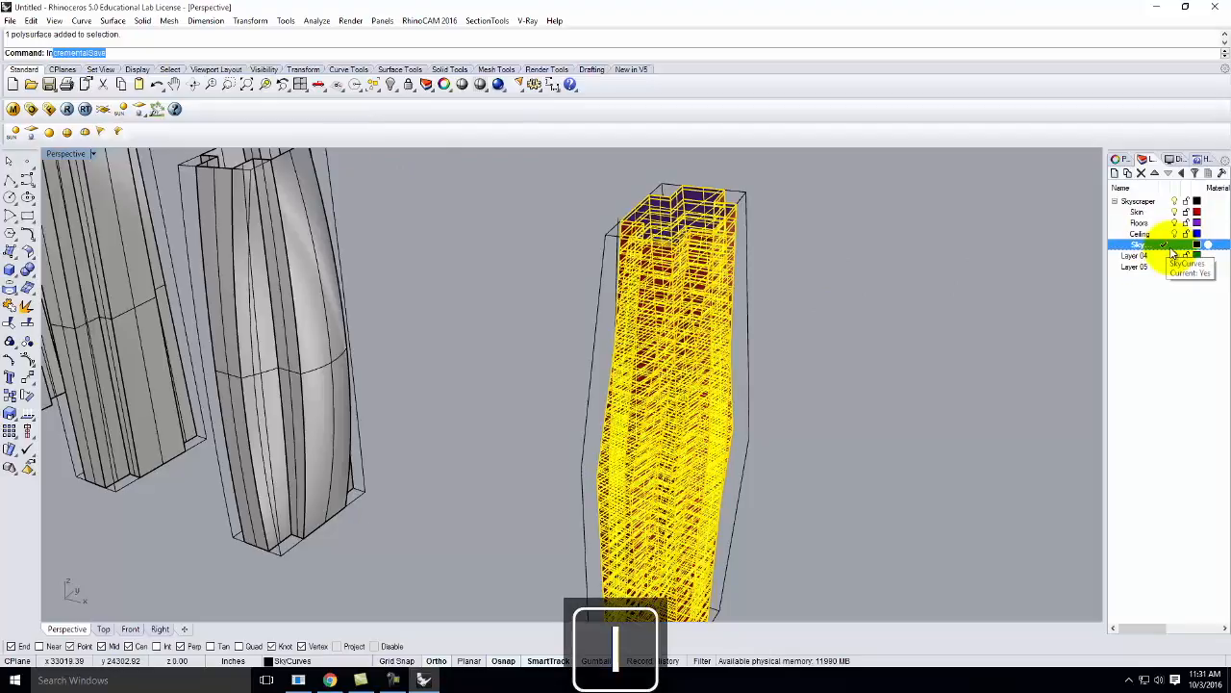
pyautogui.write('tersect')
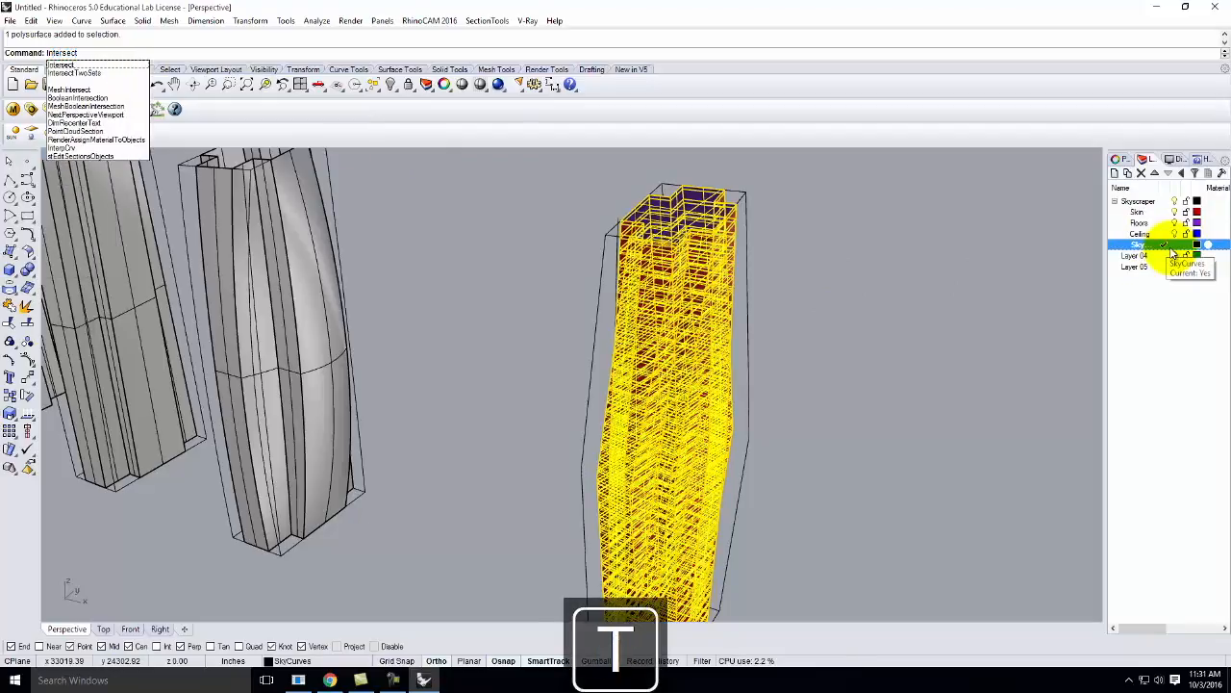
pyautogui.press('Return')
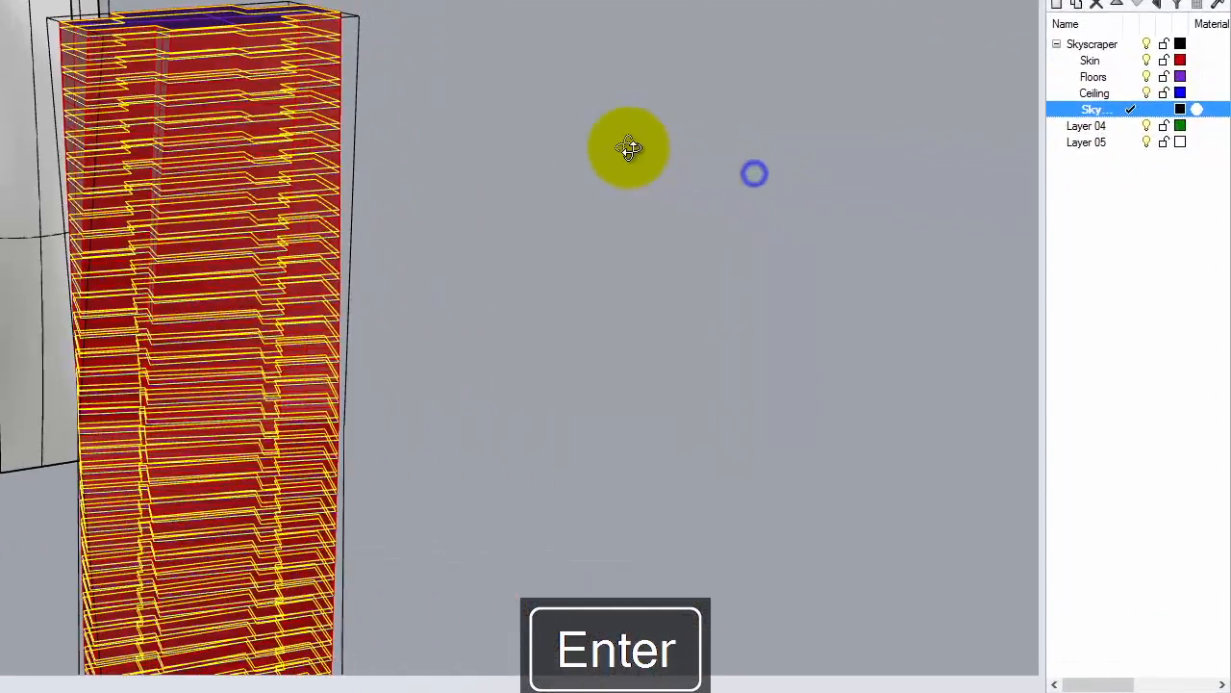
pyautogui.moveTo(629, 147); pyautogui.dragTo(915, 256, button='right')
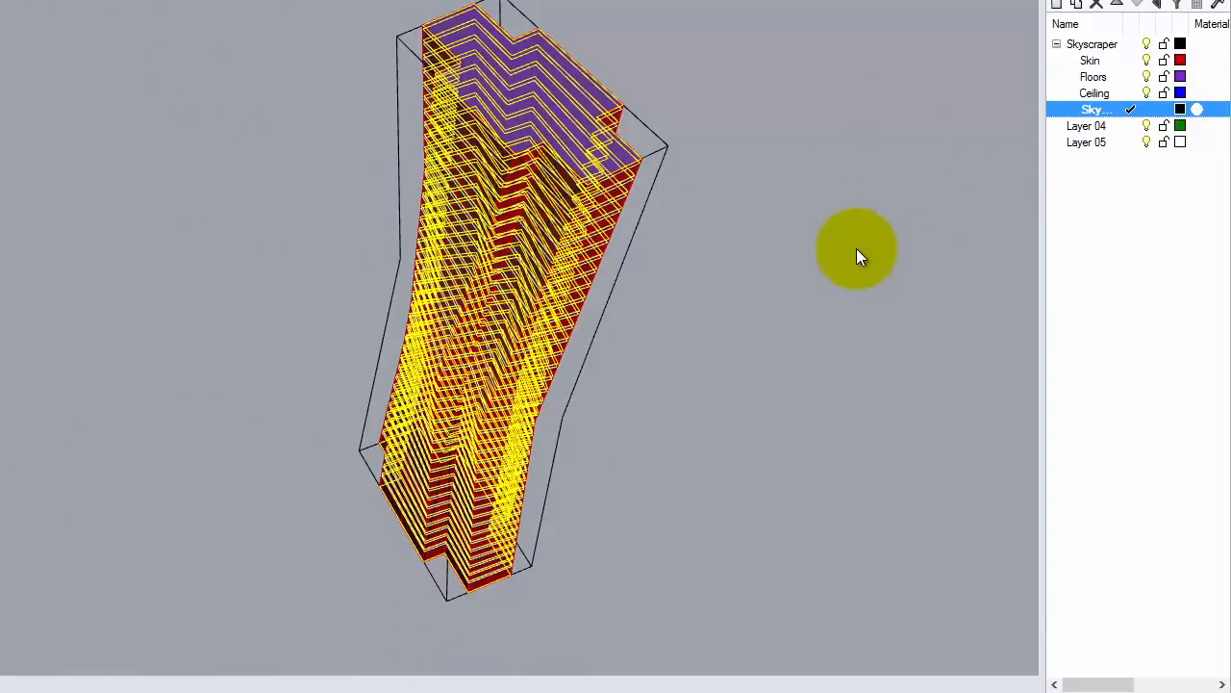
pyautogui.click(779, 220)
# Step: Rename Layer 04 as Environment
pyautogui.moveTo(882, 271); pyautogui.dragTo(740, 167, button='right')
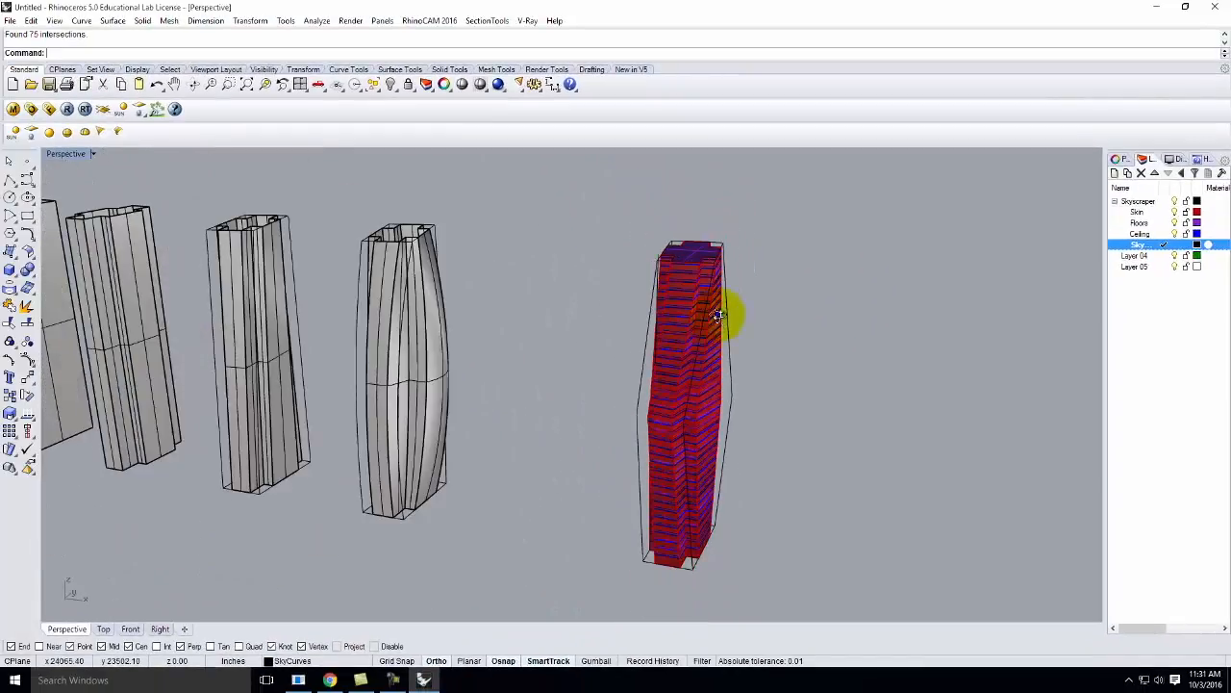
pyautogui.moveTo(664, 296); pyautogui.dragTo(686, 378, button='right')
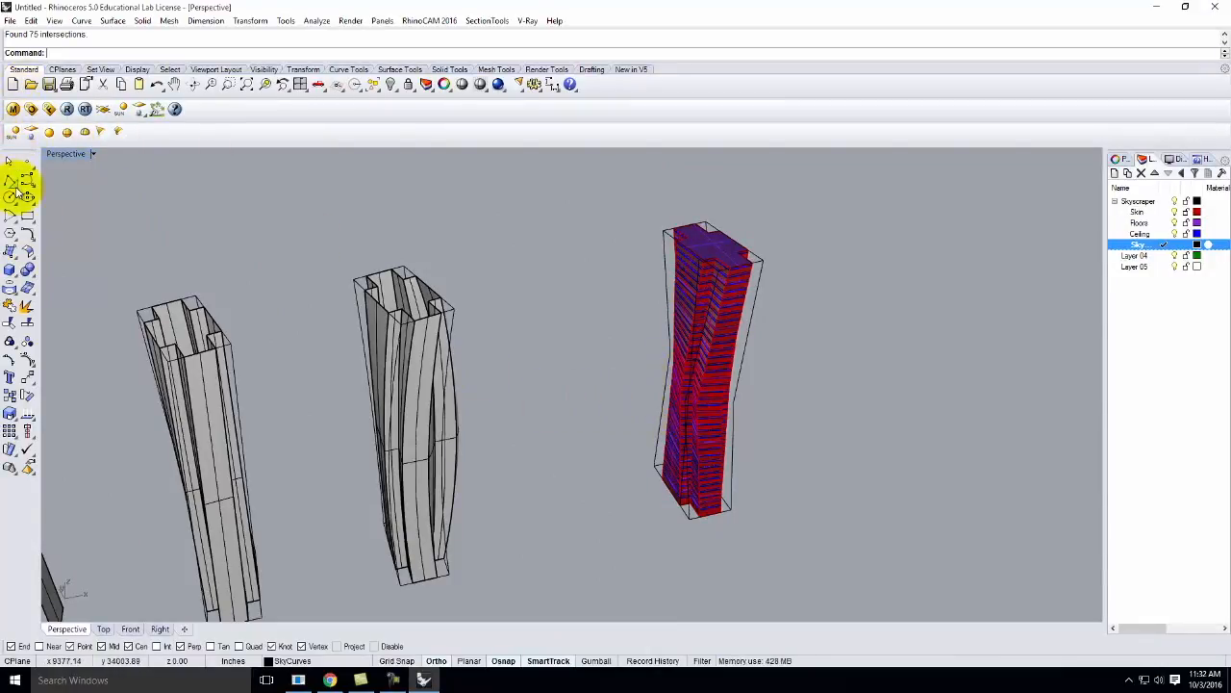
pyautogui.click(1145, 257)
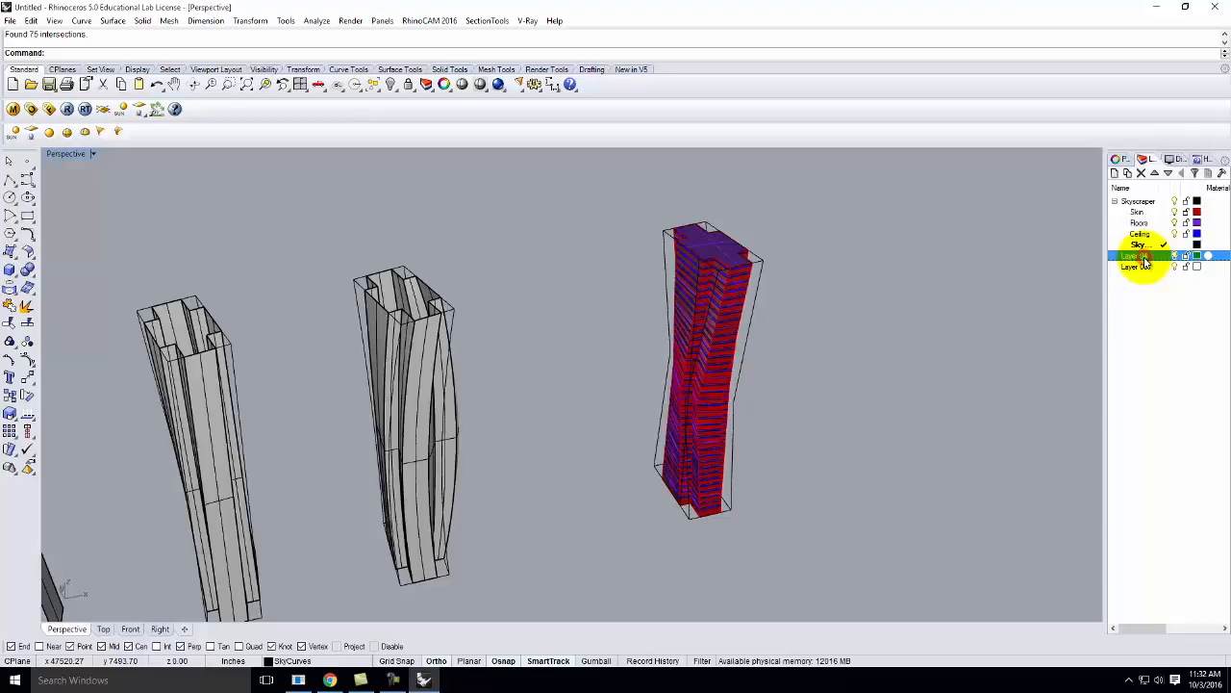
pyautogui.moveTo(1146, 260); pyautogui.dragTo(1091, 252)
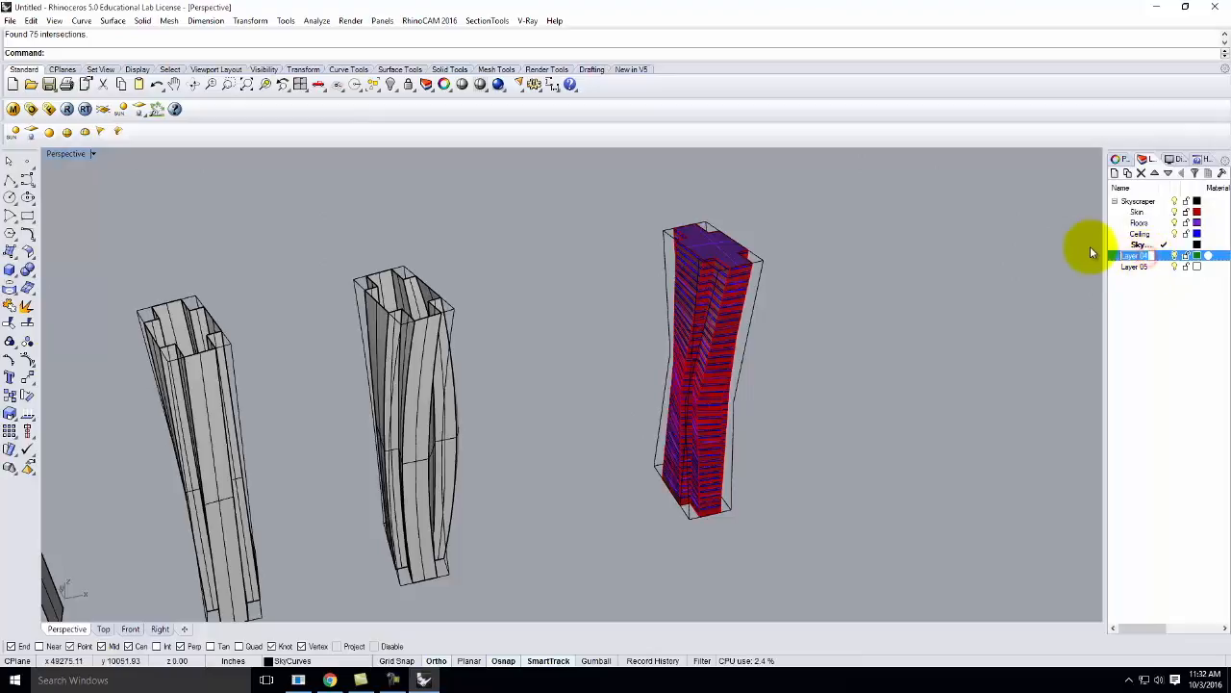
pyautogui.write('Environmne')
pyautogui.press('BackSpace')
pyautogui.press('BackSpace')
pyautogui.write('ent')
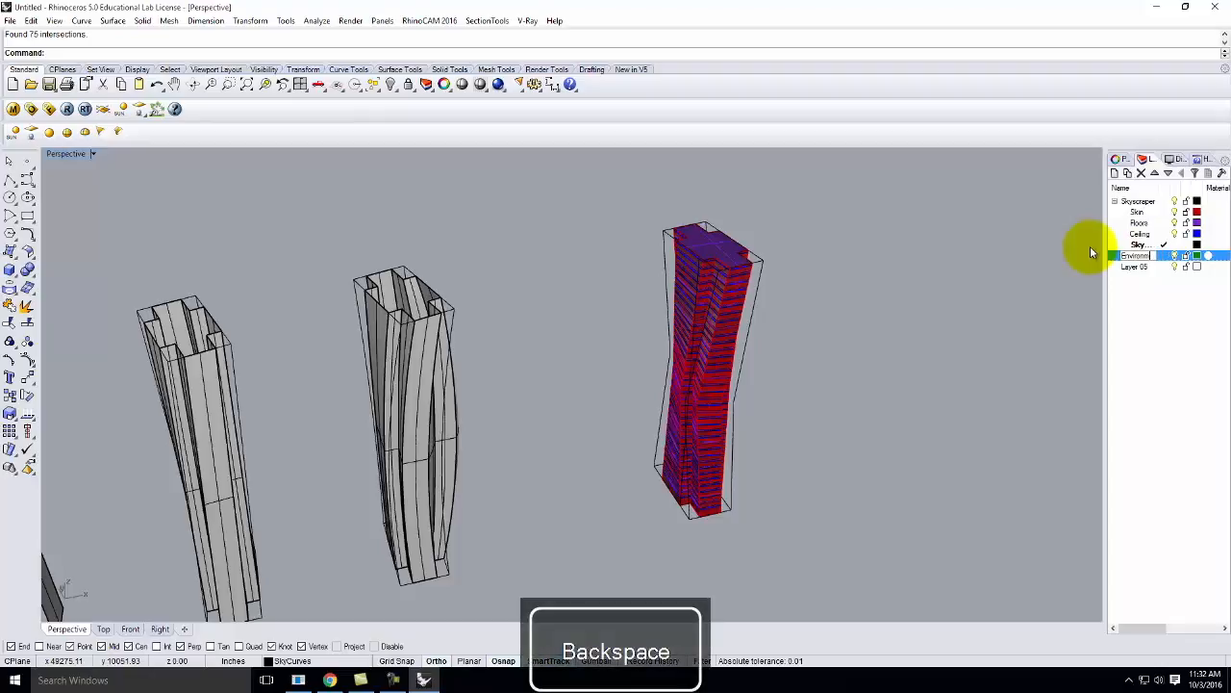
pyautogui.press('Return')
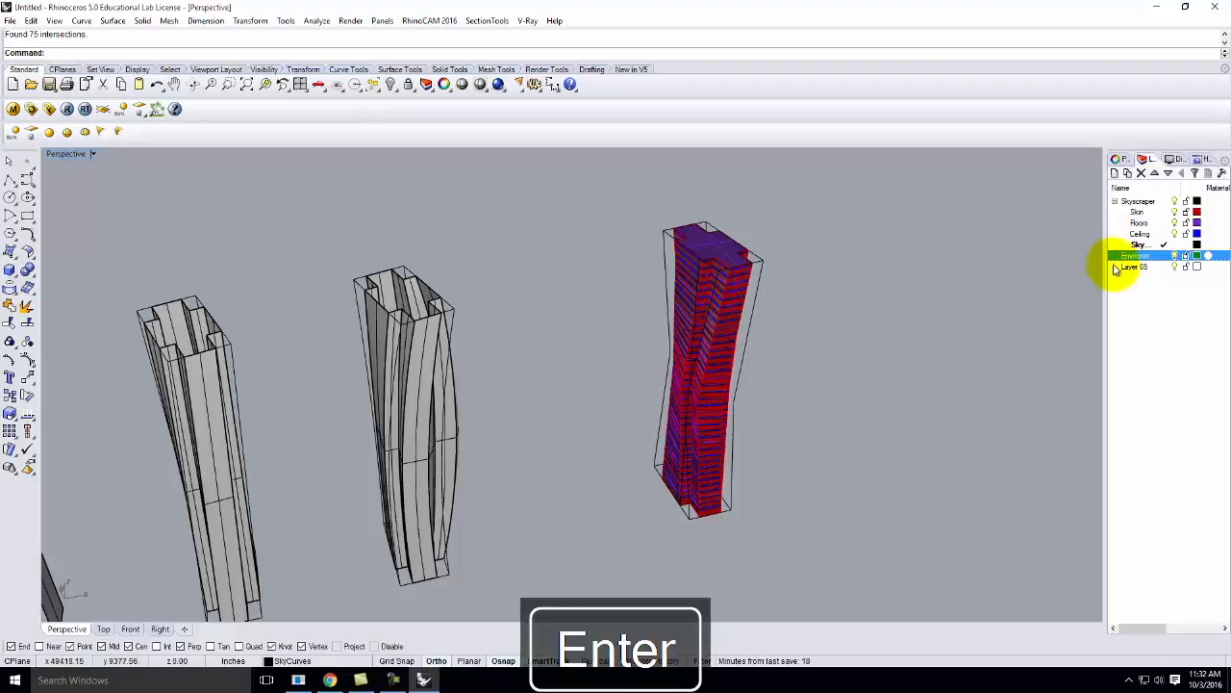
# Step: Move Layer 05 under the Environment layer as a sublayer and rename it InfinitePlane
pyautogui.click(1136, 268)
pyautogui.click(1132, 210)
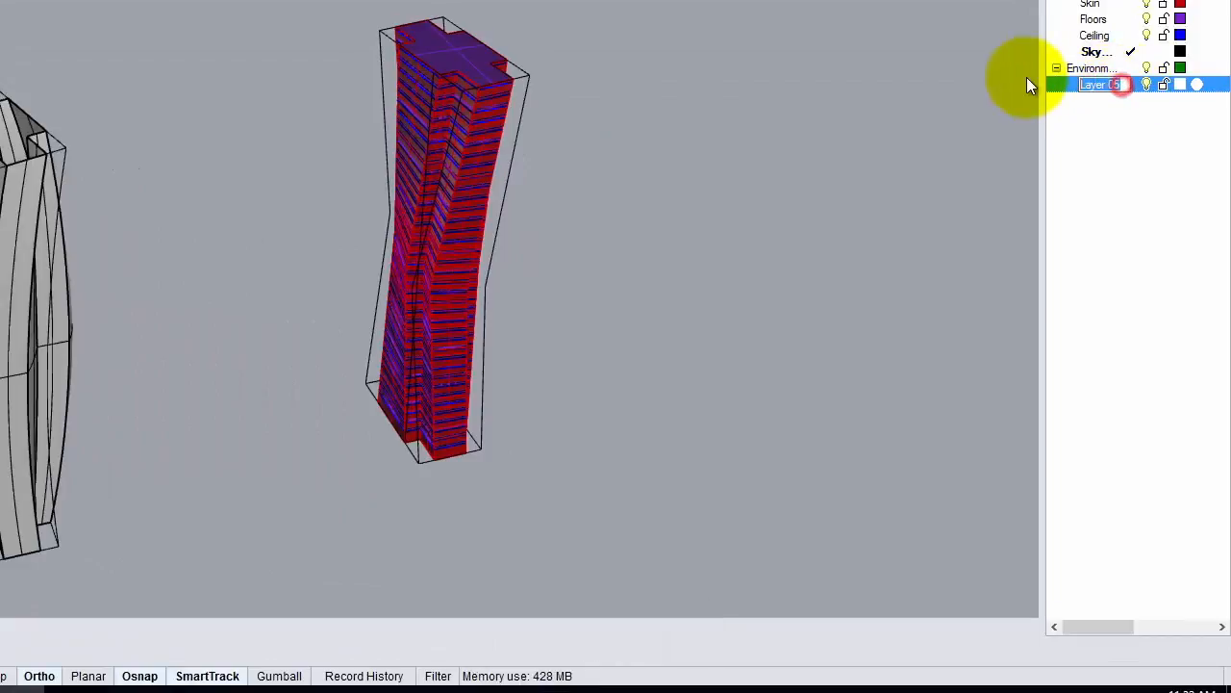
pyautogui.write('InfinitePlane')
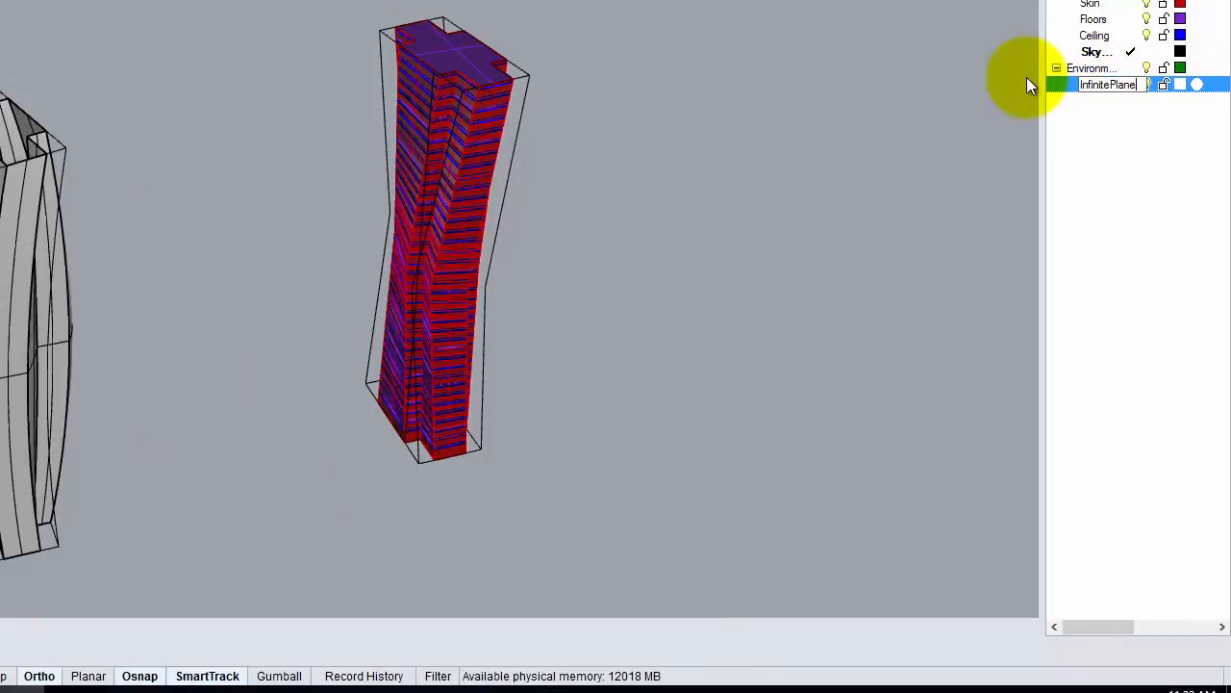
pyautogui.click(1109, 129)
# Step: Make InfinitePlane the current layer, add a V-Ray infinite plane and select the plane
pyautogui.click(1122, 86)
pyautogui.click(1127, 85)
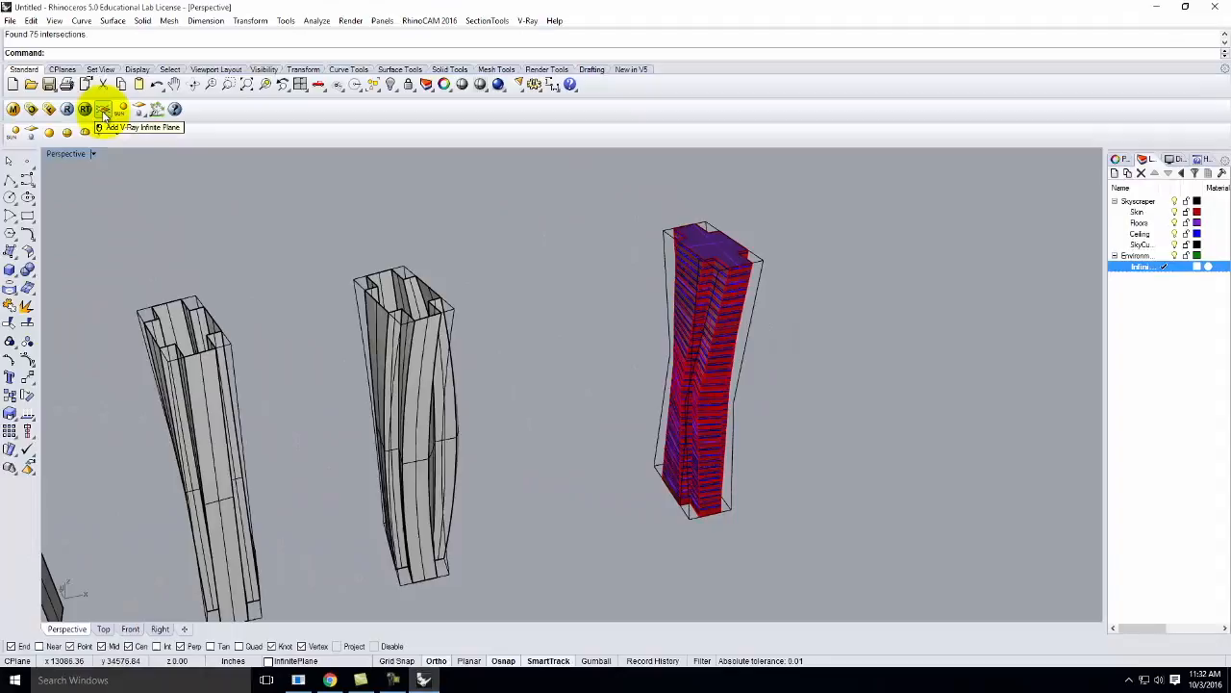
pyautogui.click(104, 114)
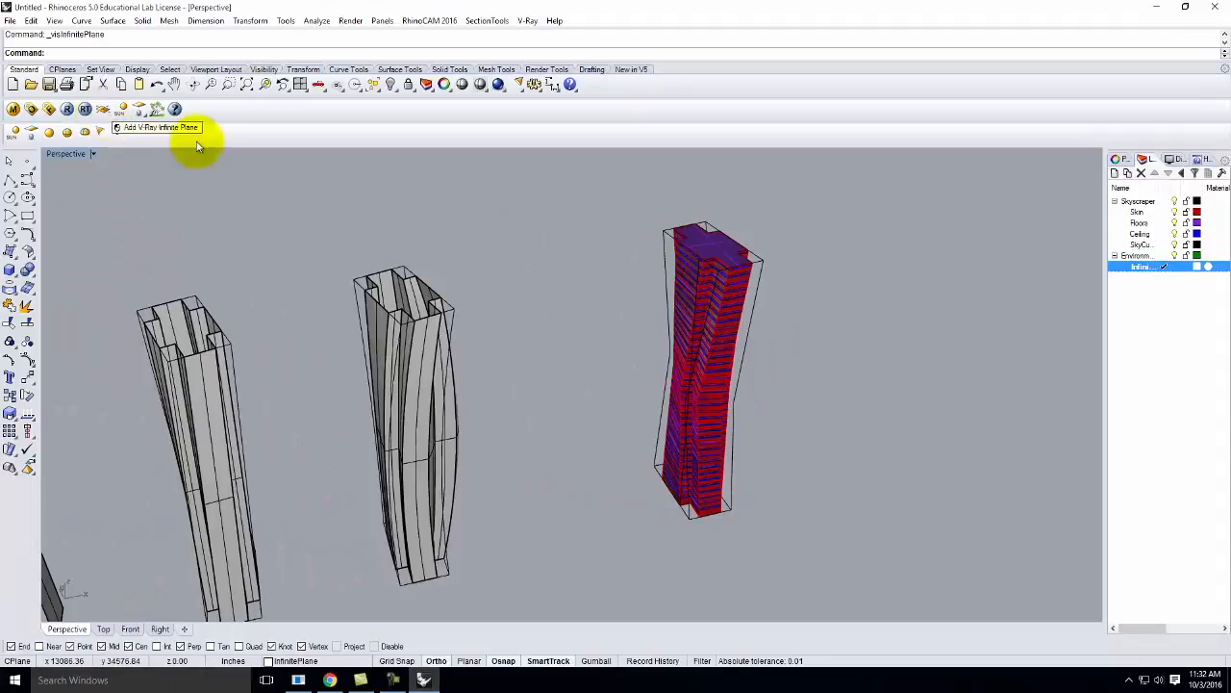
pyautogui.scroll(-8, 449, 282)
pyautogui.scroll(4, 457, 385)
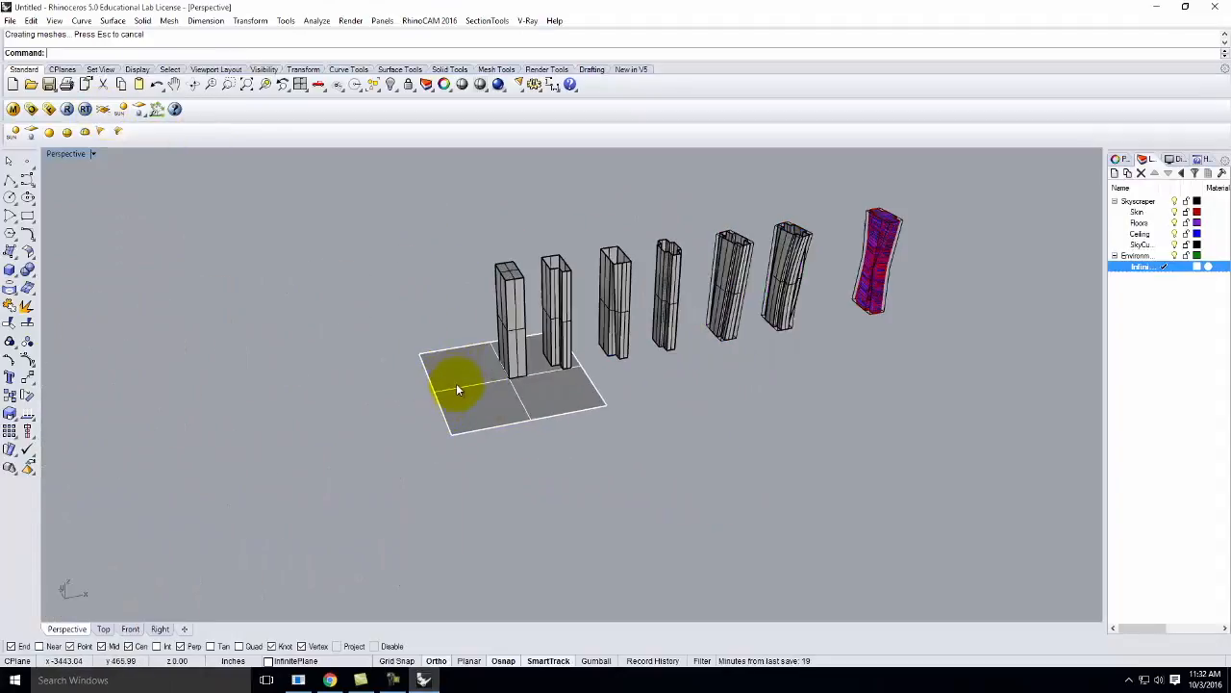
pyautogui.click(458, 389)
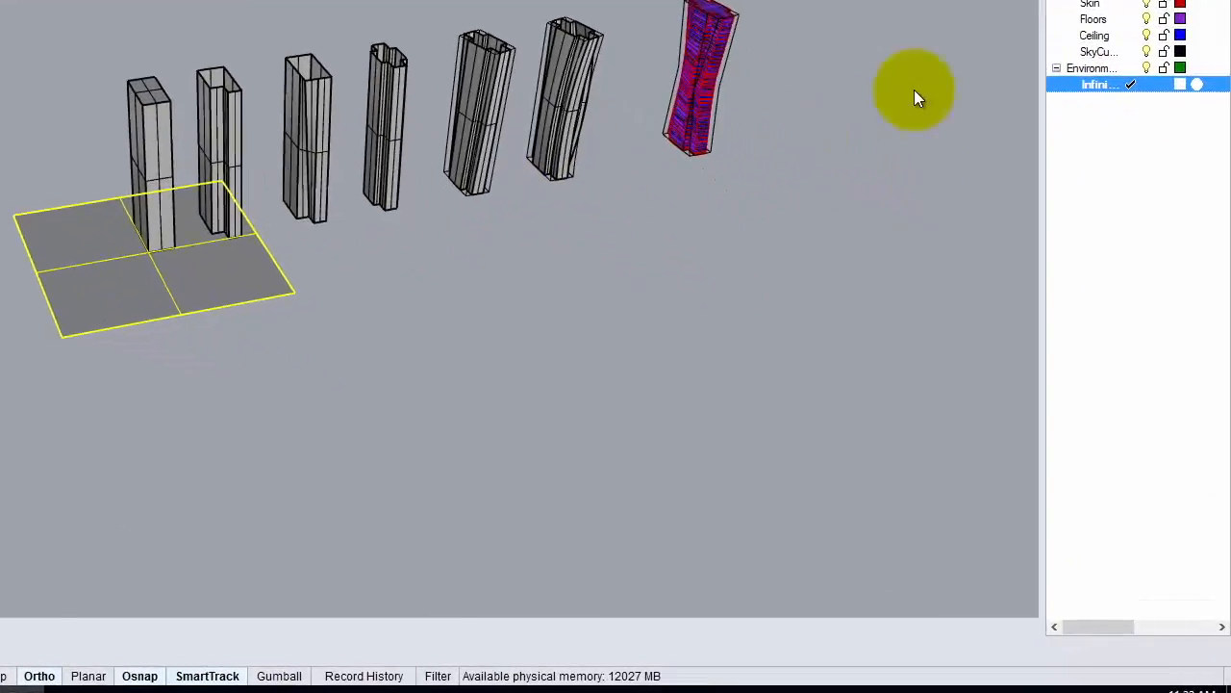
# Step: Add a sublayer named Lighting under the Environment layer
pyautogui.click(1101, 70)
pyautogui.rightClick(1102, 70)
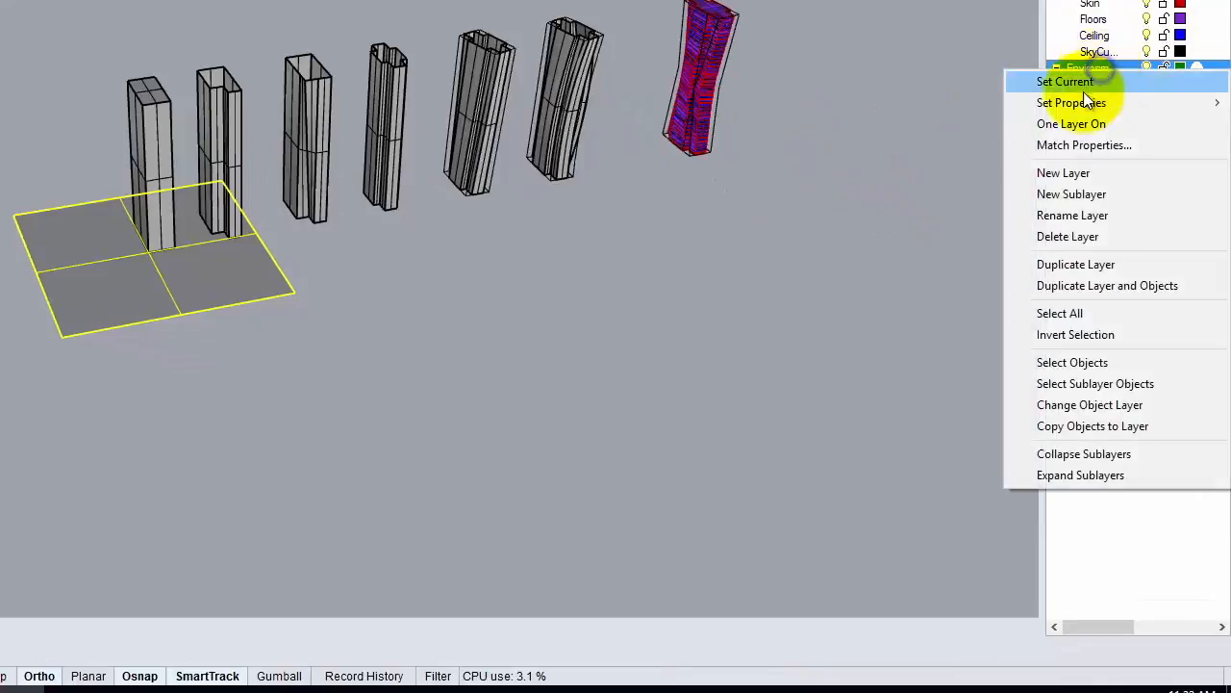
pyautogui.click(1072, 193)
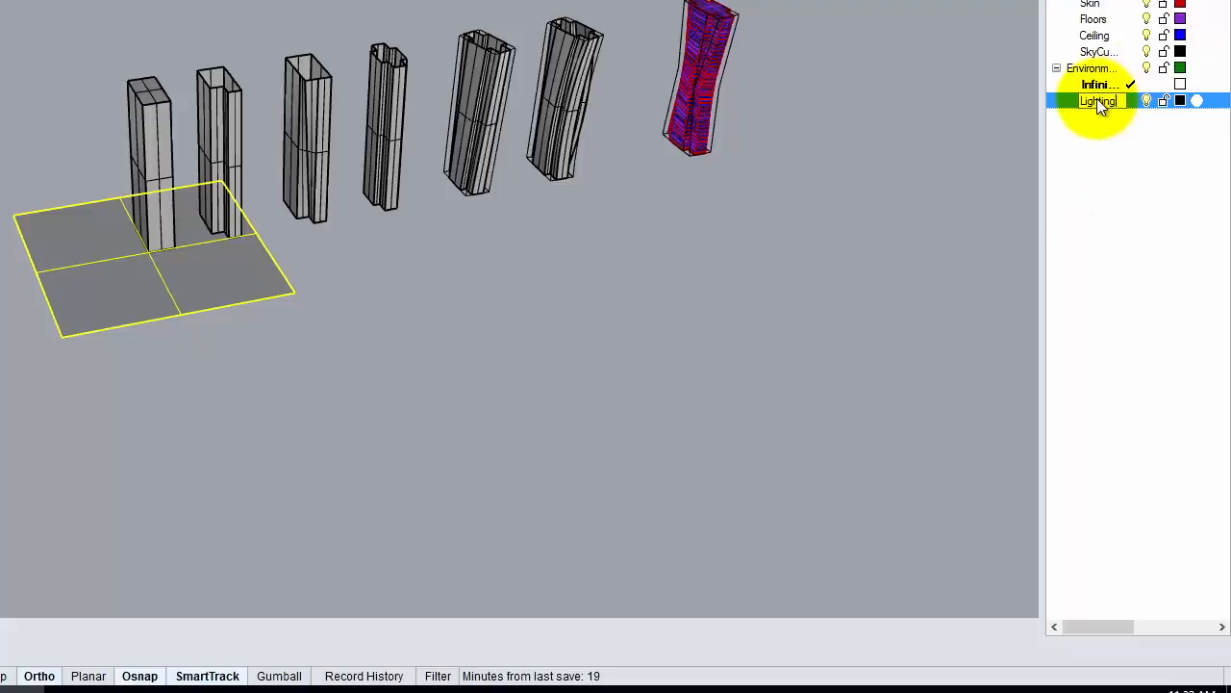
pyautogui.click(1143, 165)
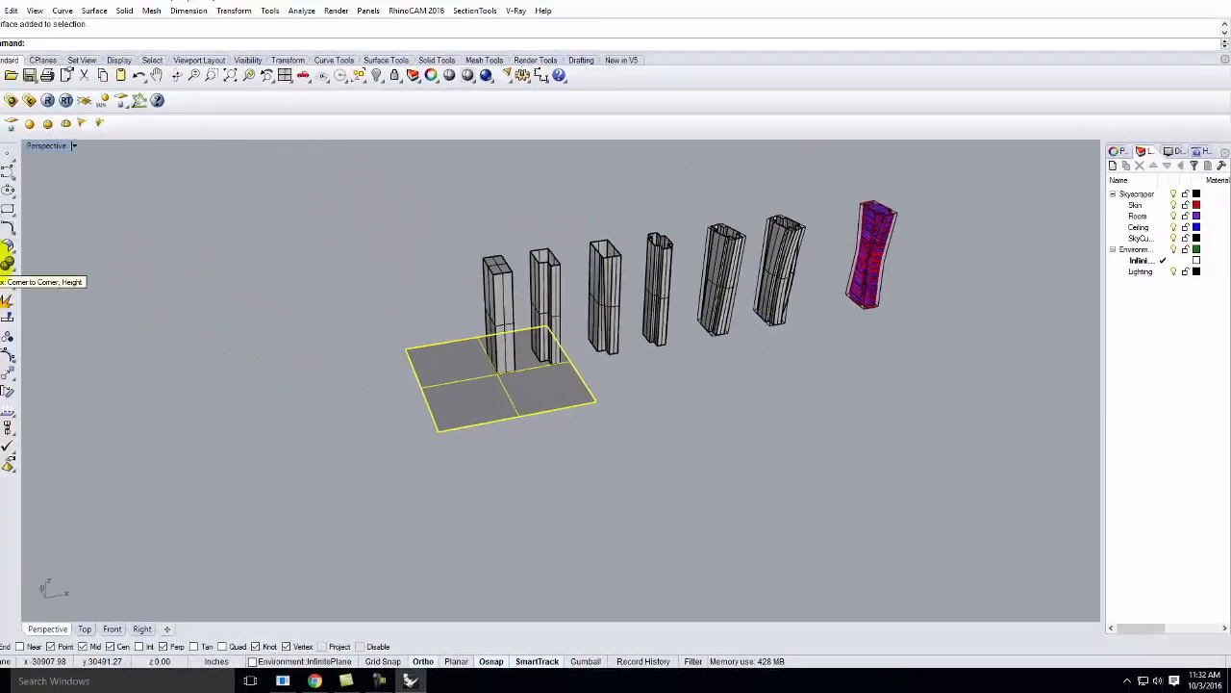
# Step: Draw a box about 3245 inches tall on the ground in front of the coloured tower with floor plates
pyautogui.click(10, 269)
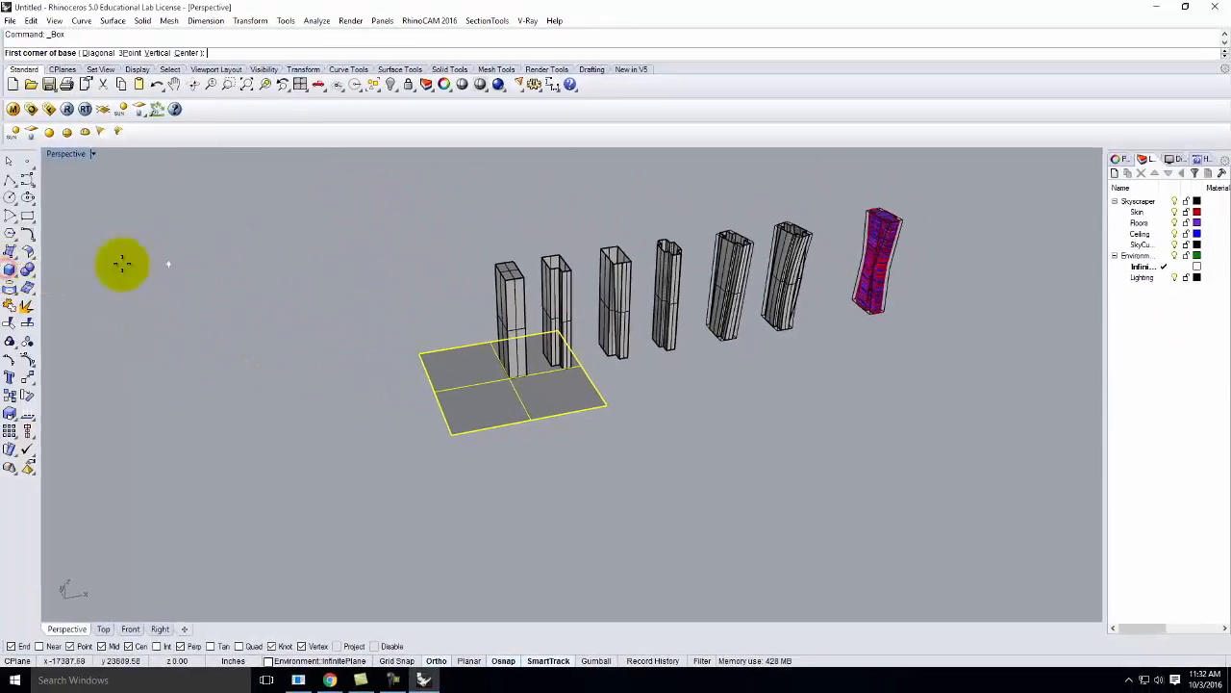
pyautogui.click(884, 338)
pyautogui.click(861, 375)
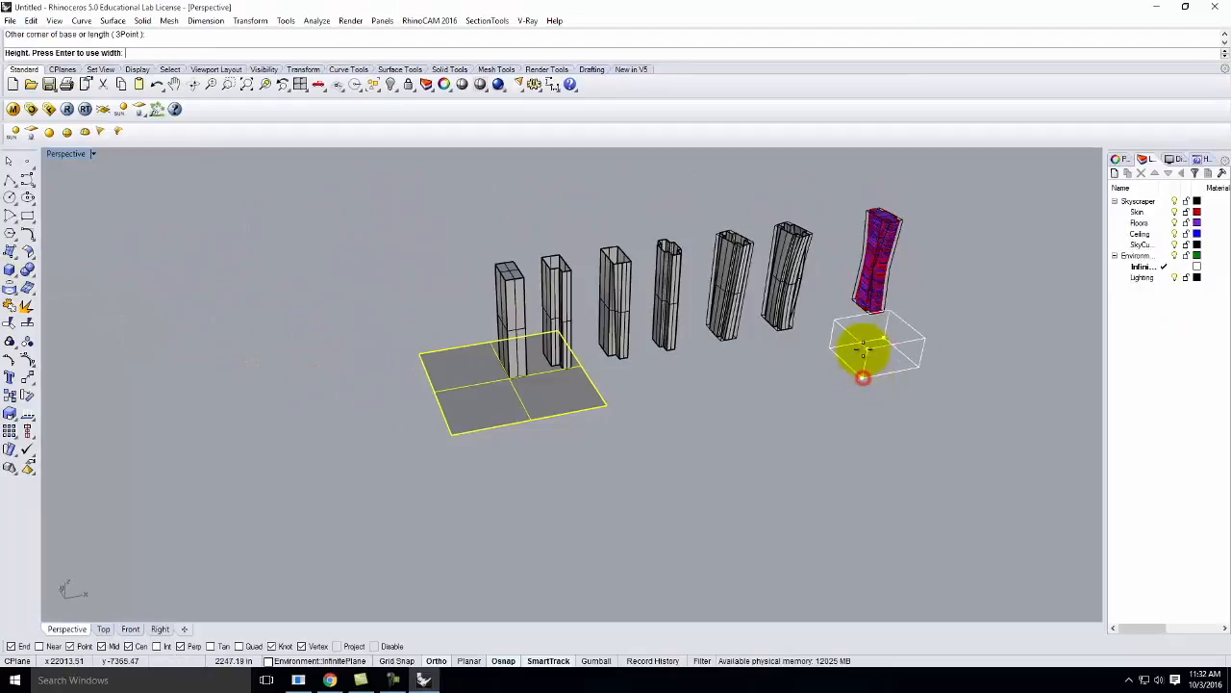
pyautogui.click(863, 339)
pyautogui.moveTo(882, 346); pyautogui.dragTo(920, 432, button='right')
# Step: Make Lighting the current layer and place a directional light along the box's diagonal, aimed from an upper corner to the opposite base corner
pyautogui.doubleClick(1150, 277)
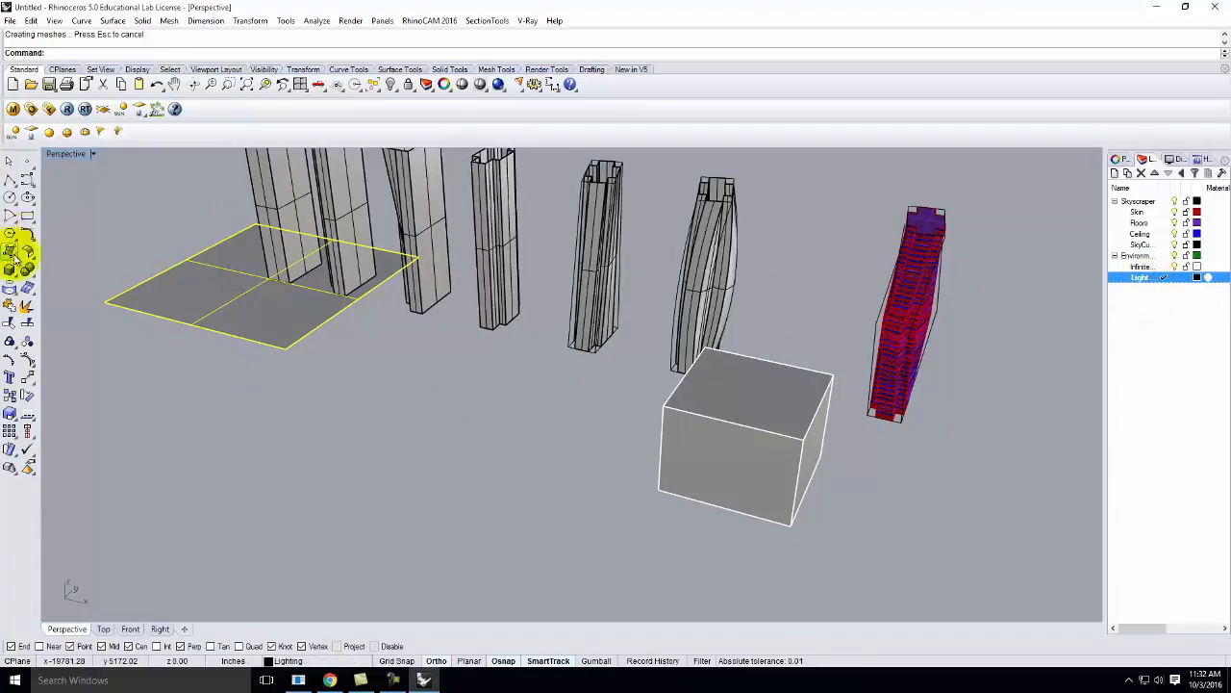
pyautogui.click(137, 137)
pyautogui.click(891, 486)
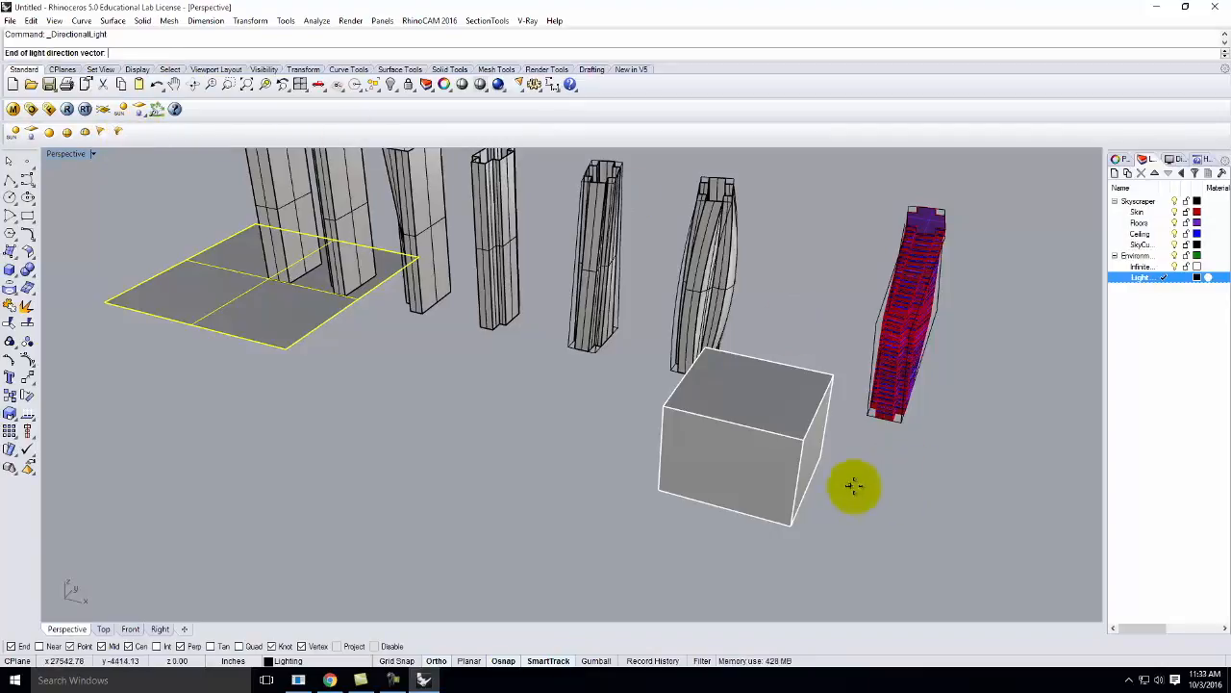
pyautogui.click(823, 456)
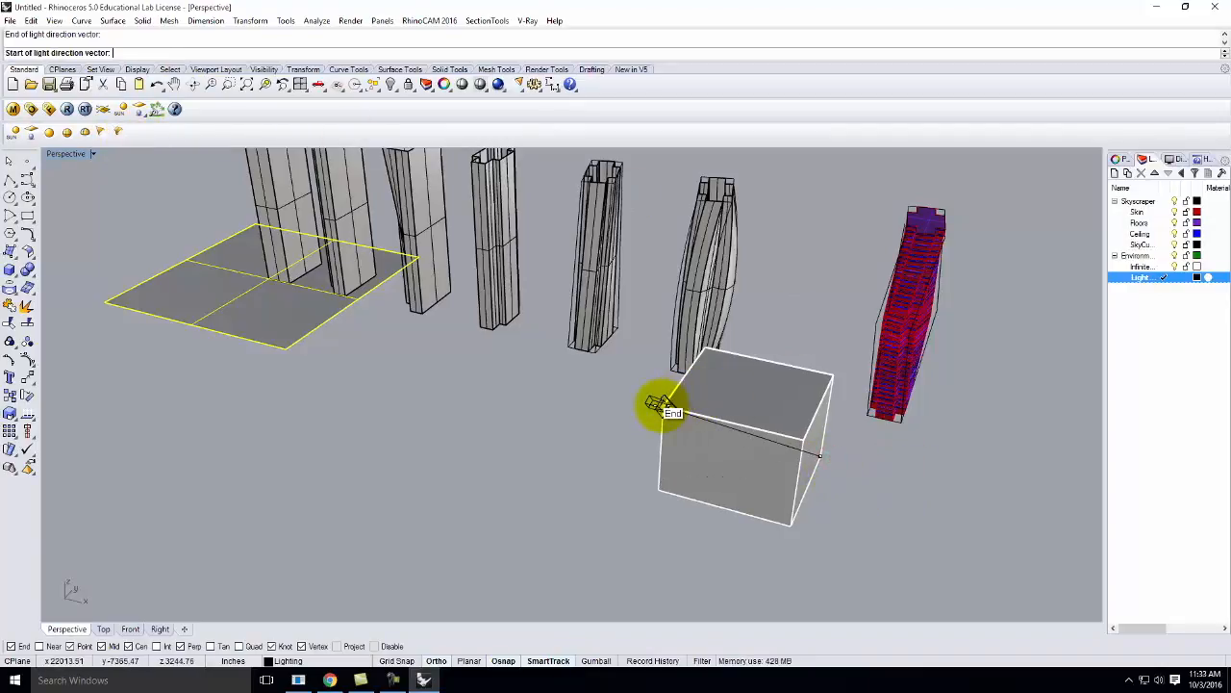
pyautogui.click(657, 404)
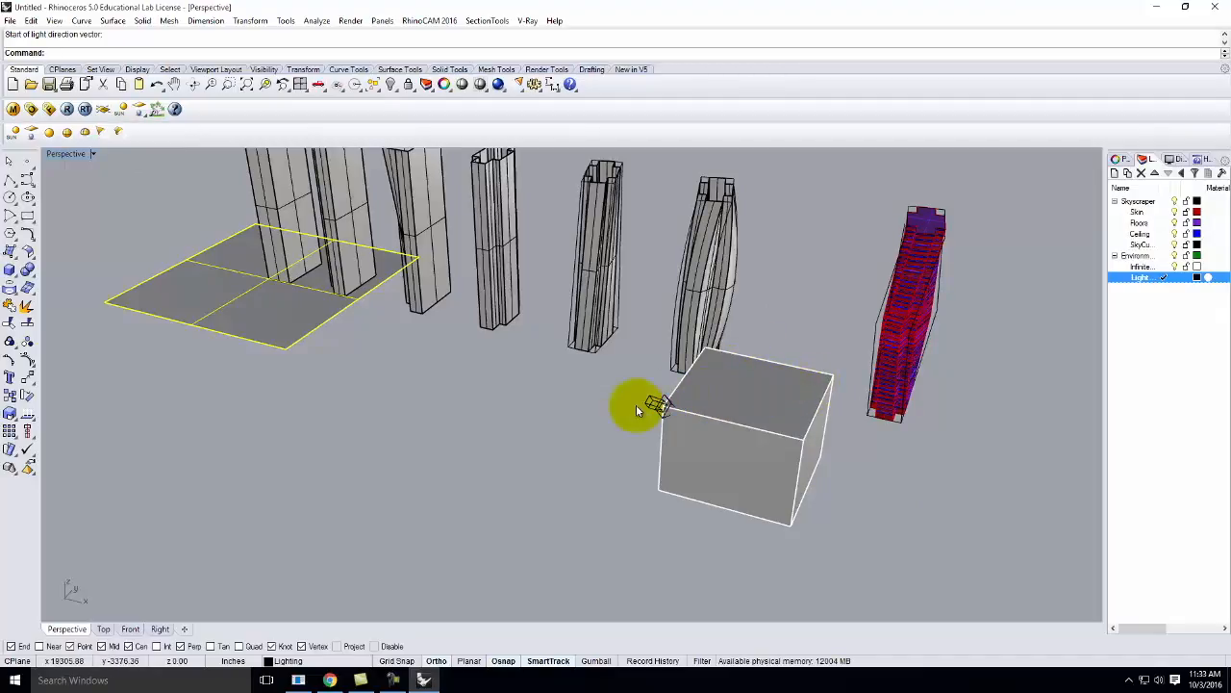
# Step: Delete the helper box used to aim the directional light
pyautogui.scroll(-5, 636, 404)
pyautogui.click(696, 423)
pyautogui.press('Delete')
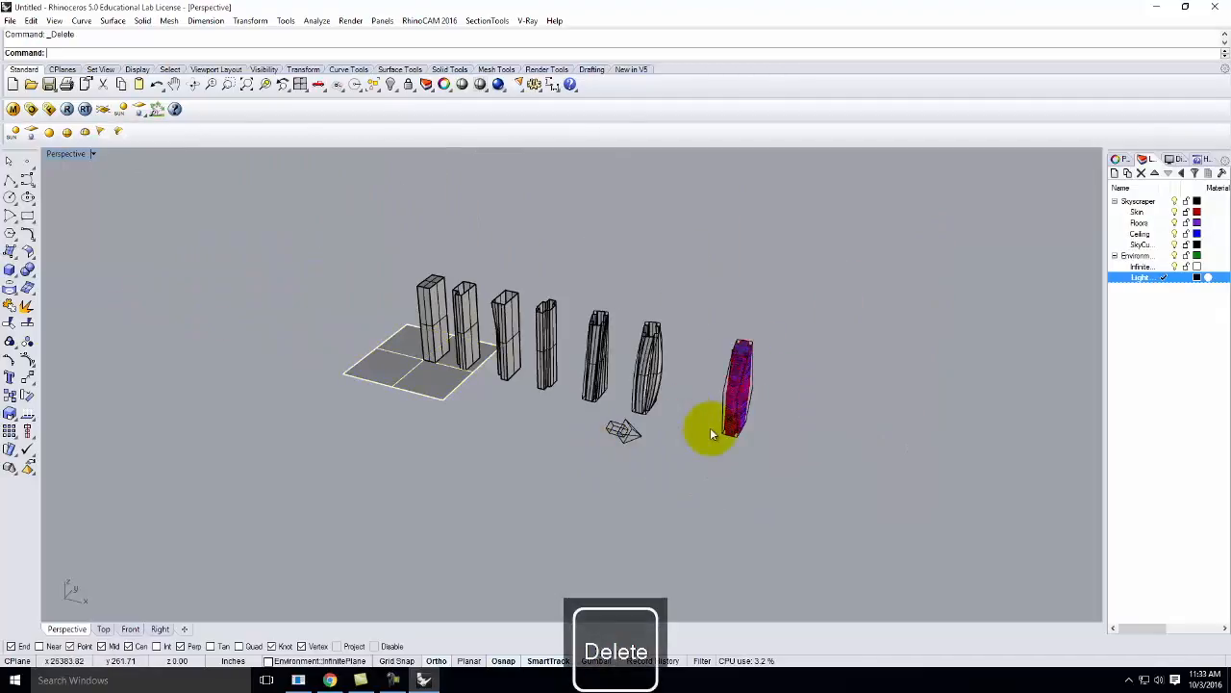
pyautogui.scroll(5, 708, 380)
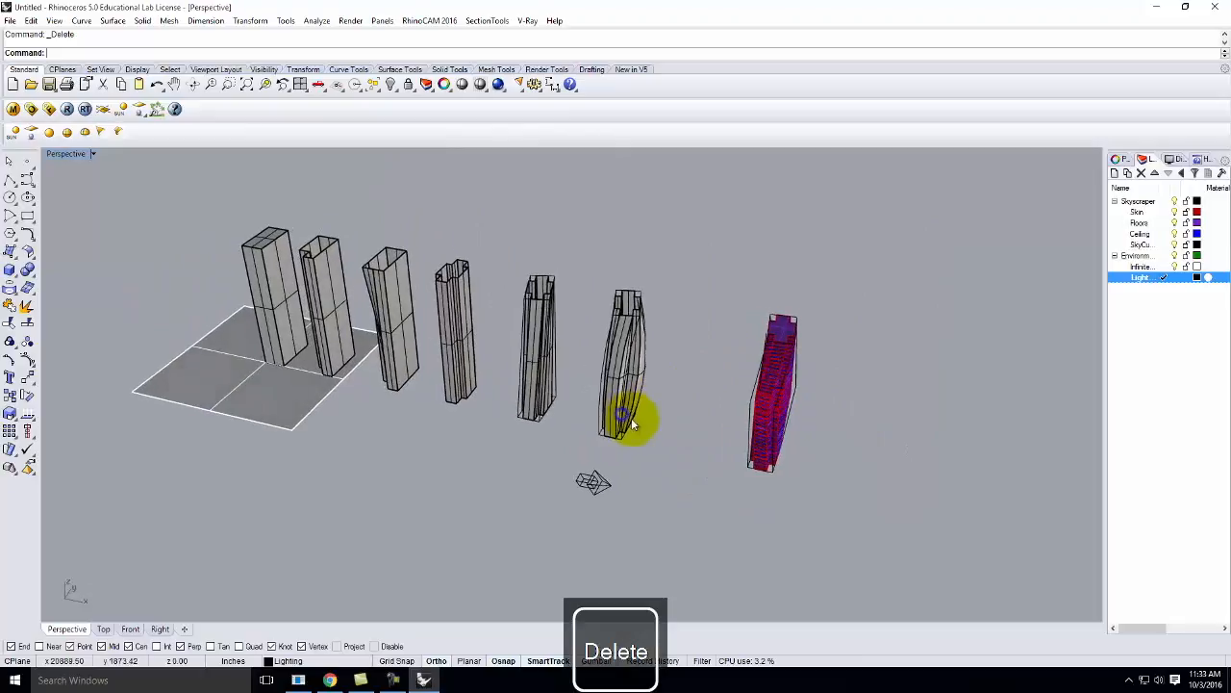
pyautogui.scroll(-4, 510, 412)
pyautogui.scroll(6, 647, 409)
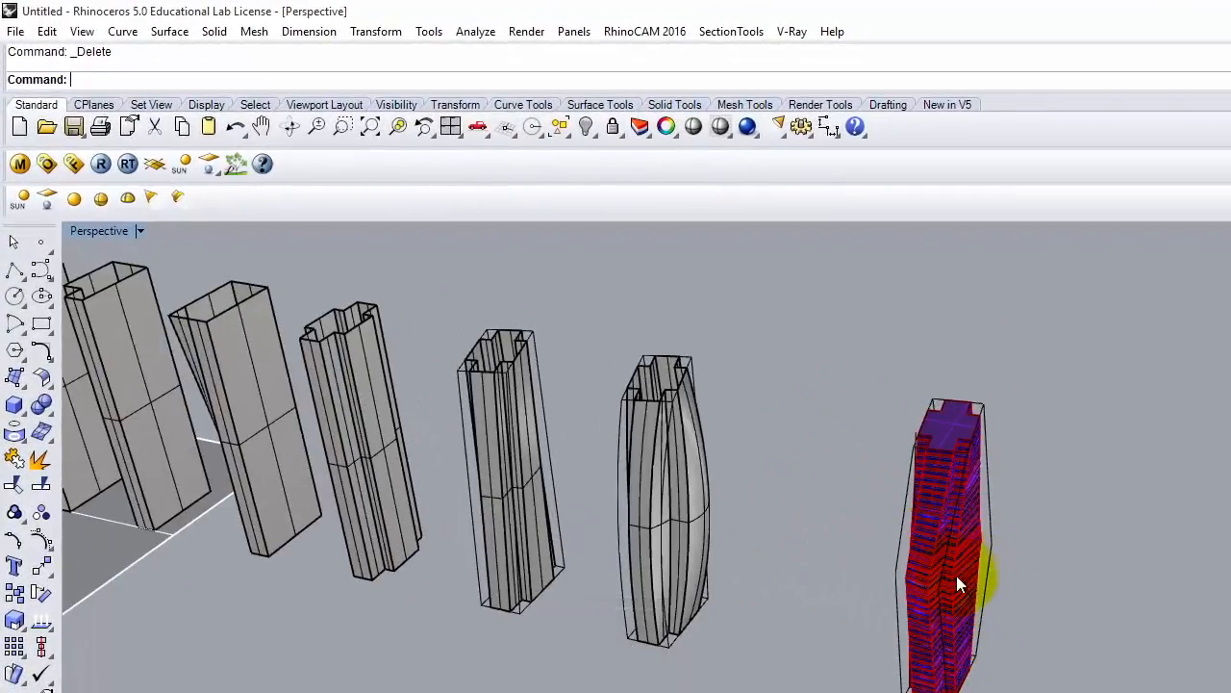
# Step: Load Textured Sheetrock - White.vismat into the V-Ray scene materials from Resources > V-Ray > V-Ray Materials > Interior Wall
pyautogui.click(20, 165)
pyautogui.rightClick(70, 277)
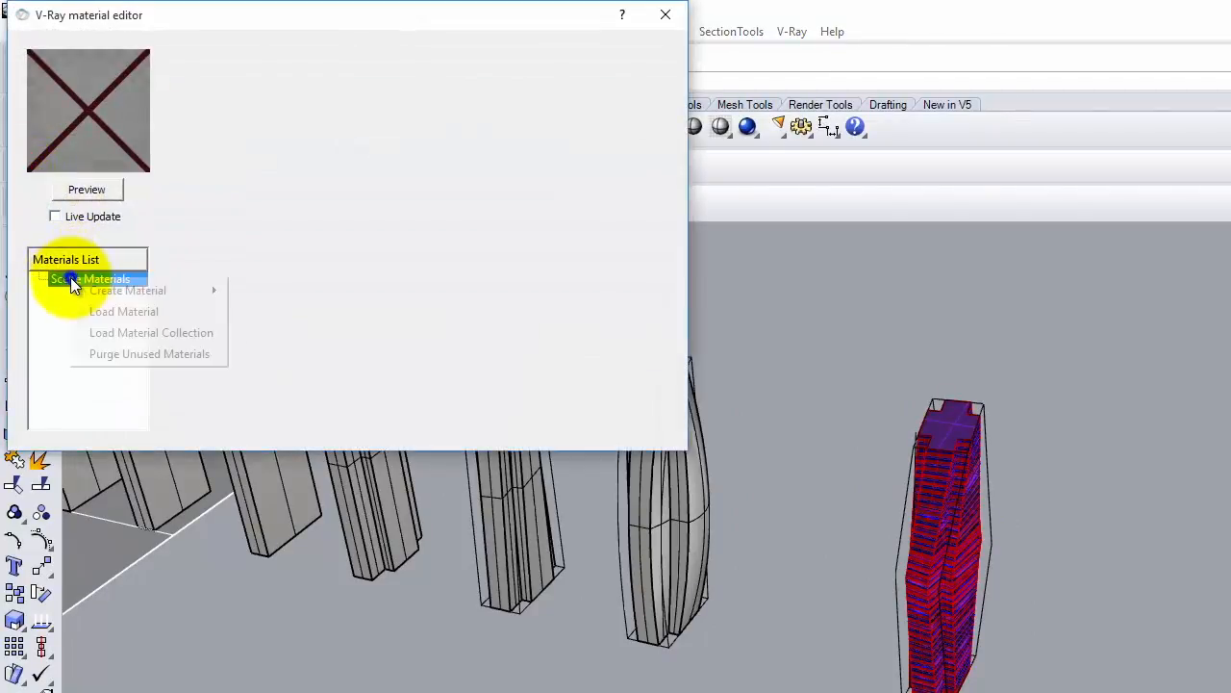
pyautogui.click(106, 312)
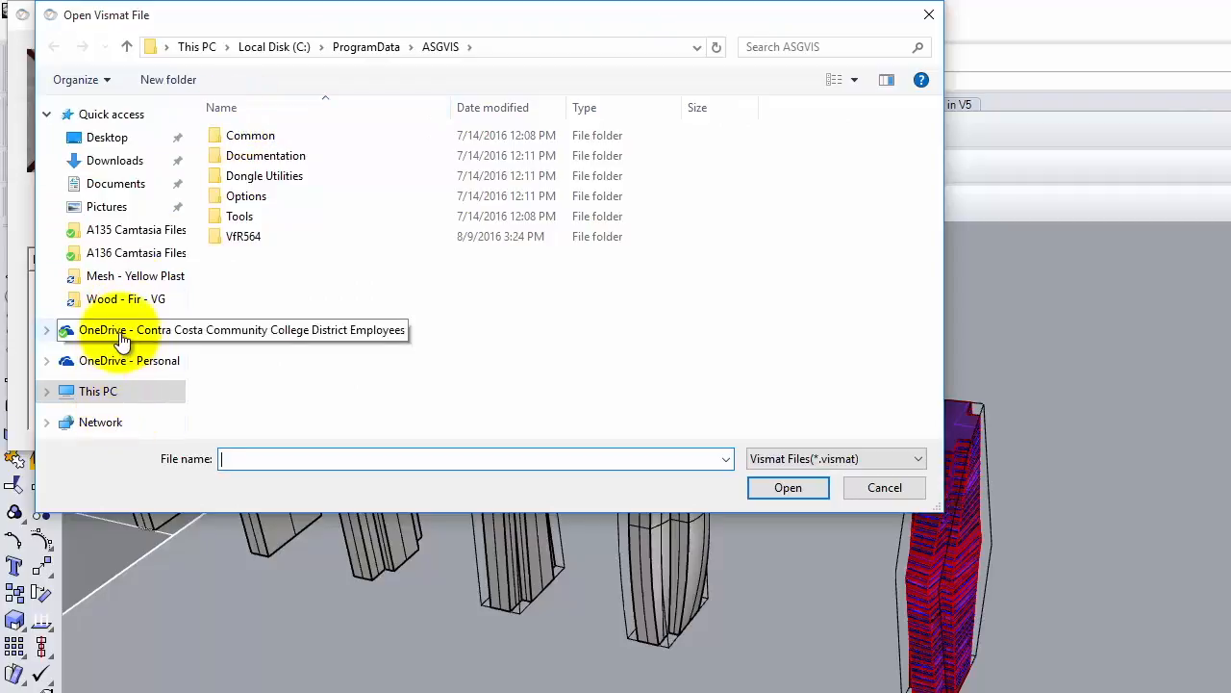
pyautogui.click(120, 336)
pyautogui.doubleClick(247, 217)
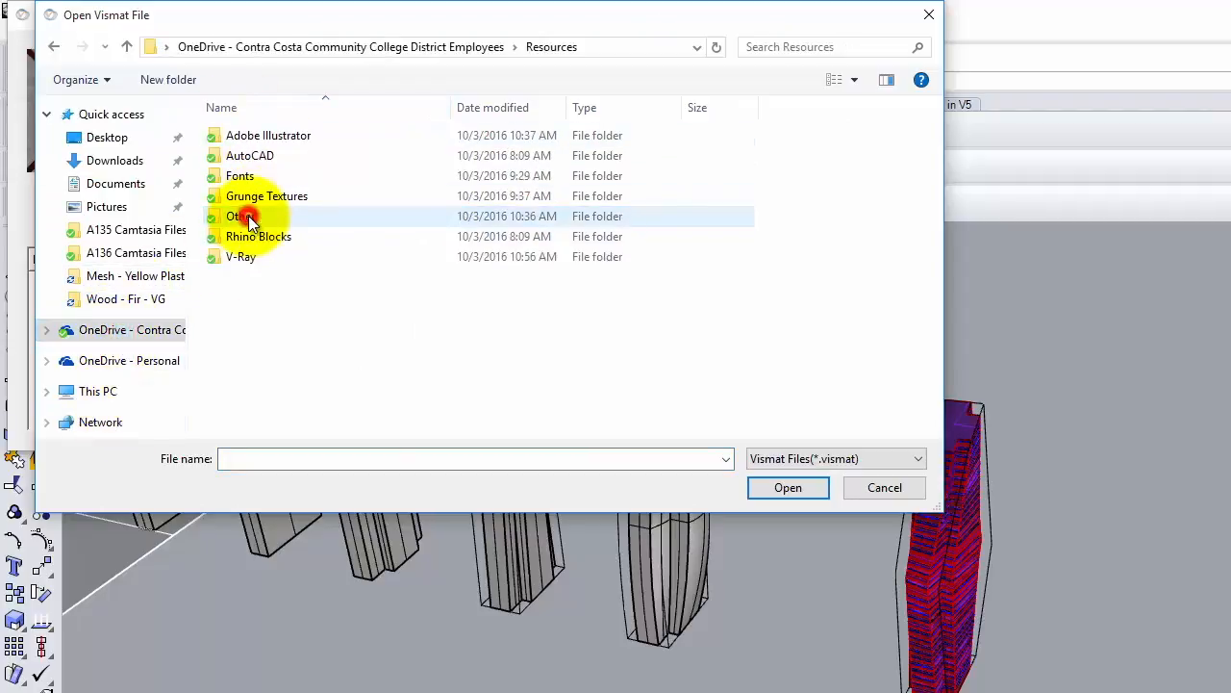
pyautogui.doubleClick(246, 254)
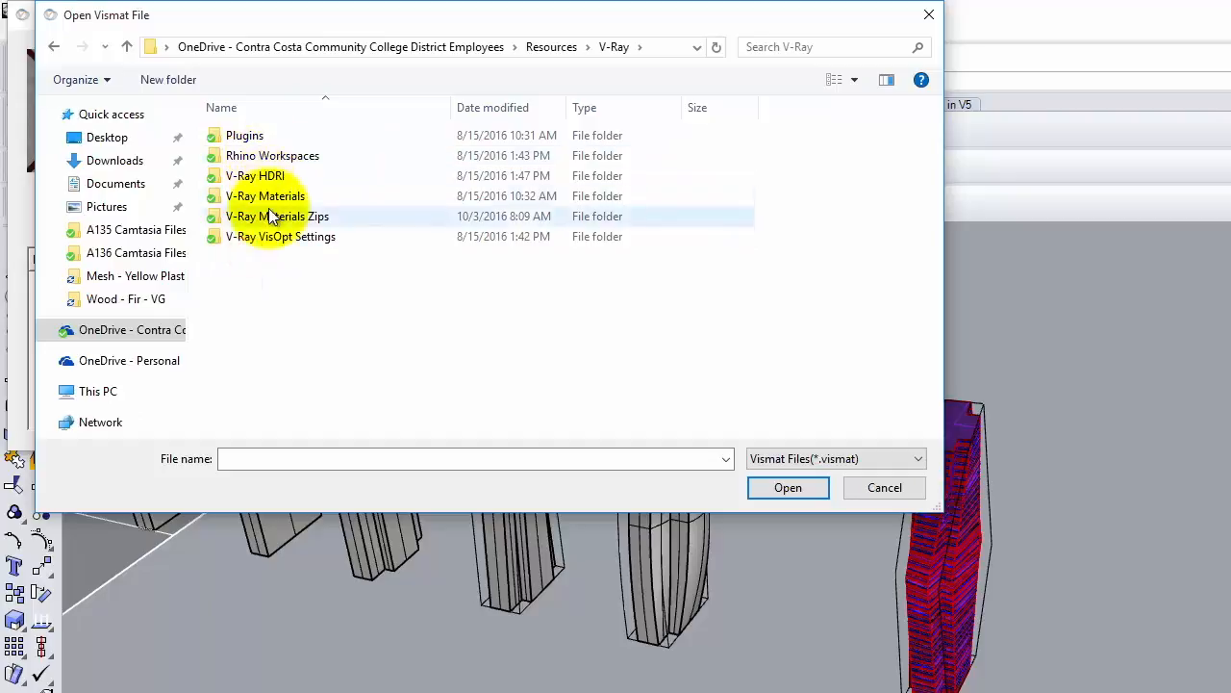
pyautogui.doubleClick(309, 197)
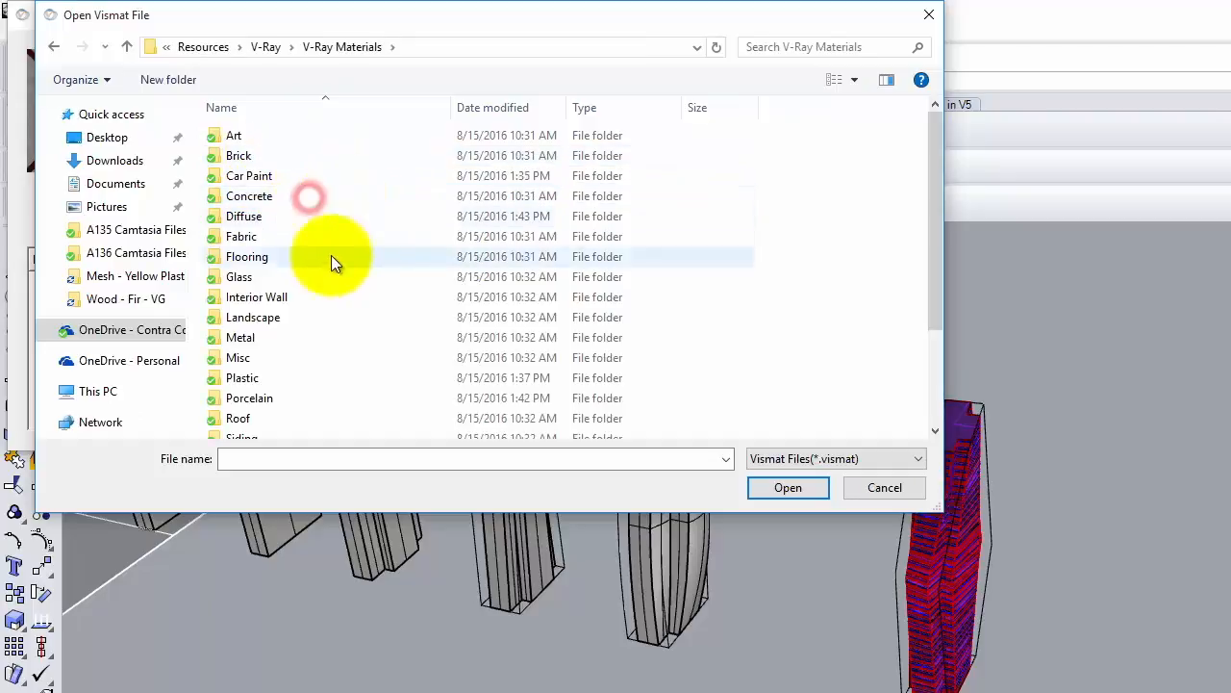
pyautogui.scroll(-2, 343, 385)
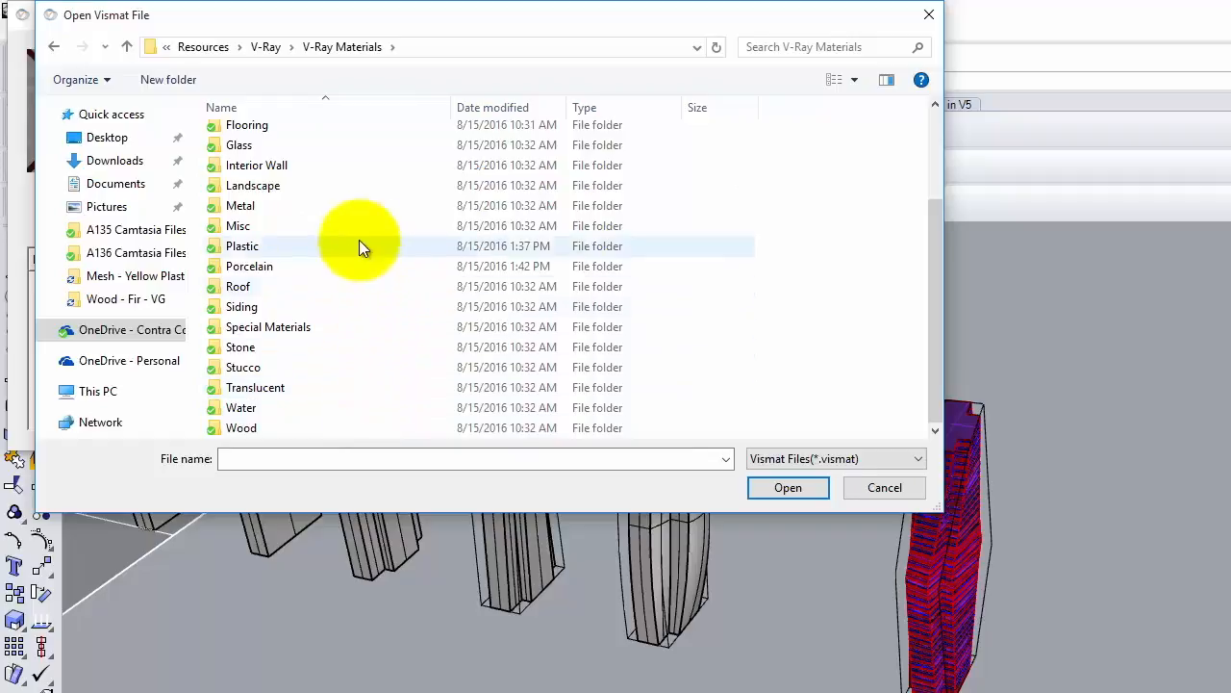
pyautogui.doubleClick(318, 164)
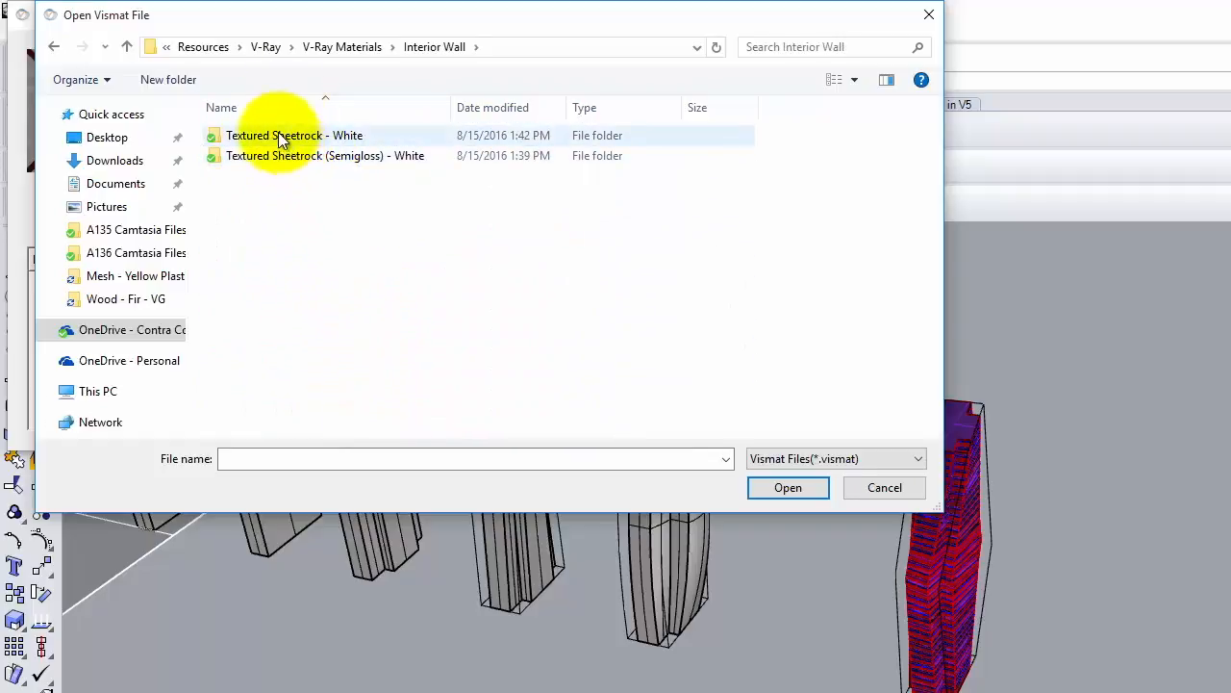
pyautogui.doubleClick(277, 134)
pyautogui.doubleClick(310, 133)
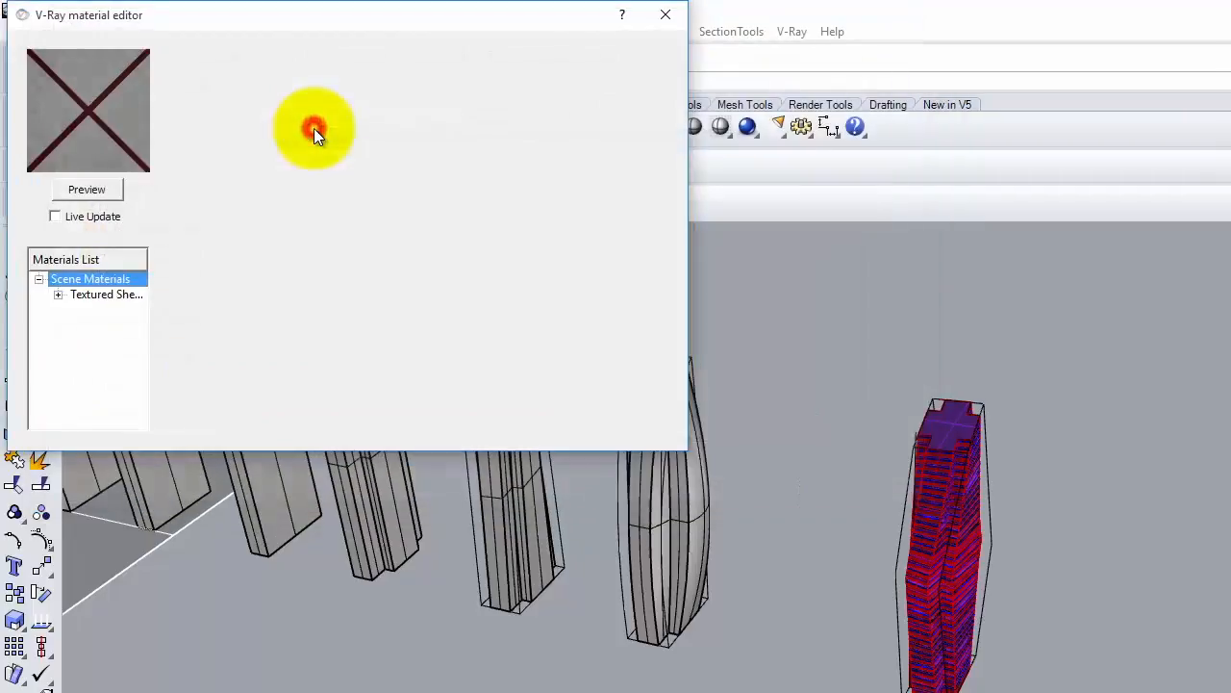
# Step: Load the Concrete - Basic material from the V-Ray Materials Concrete folder into the scene materials
pyautogui.rightClick(96, 281)
pyautogui.click(188, 317)
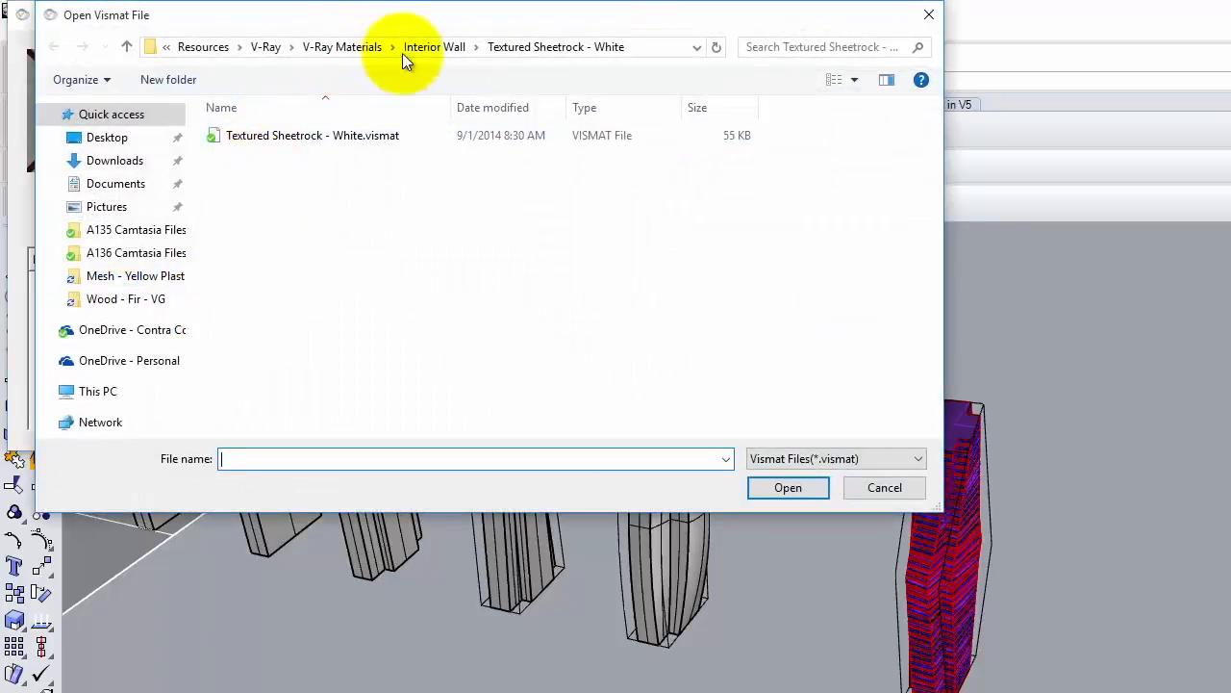
pyautogui.click(375, 46)
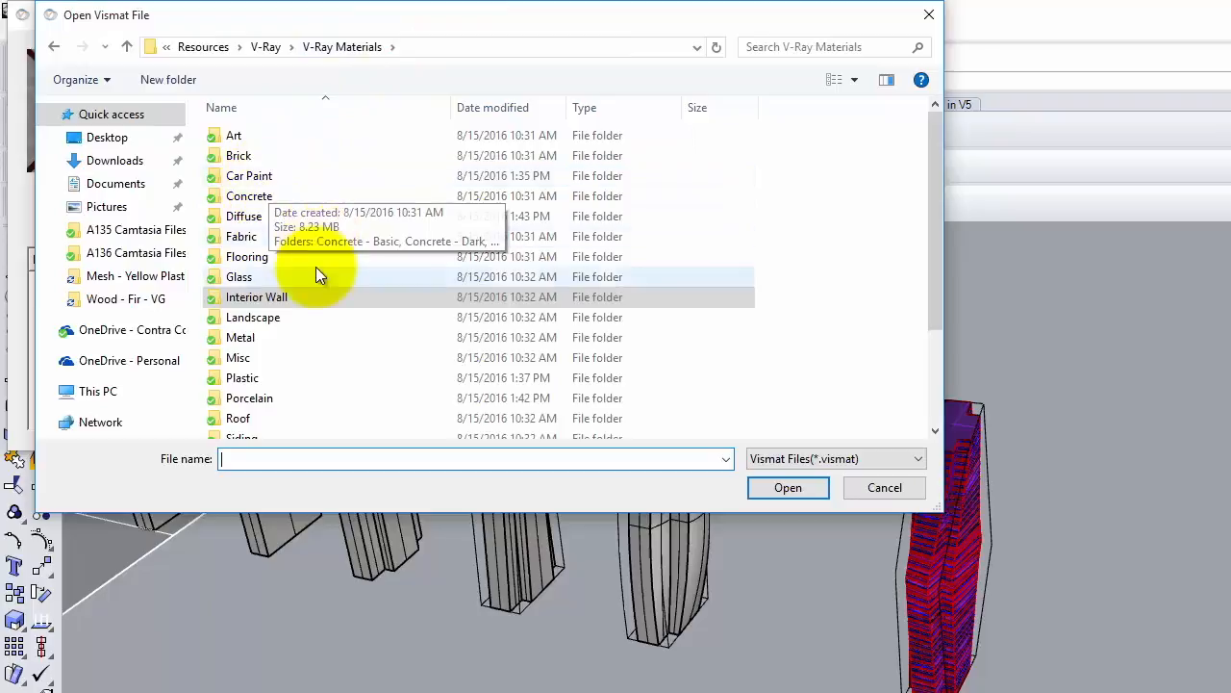
pyautogui.doubleClick(258, 196)
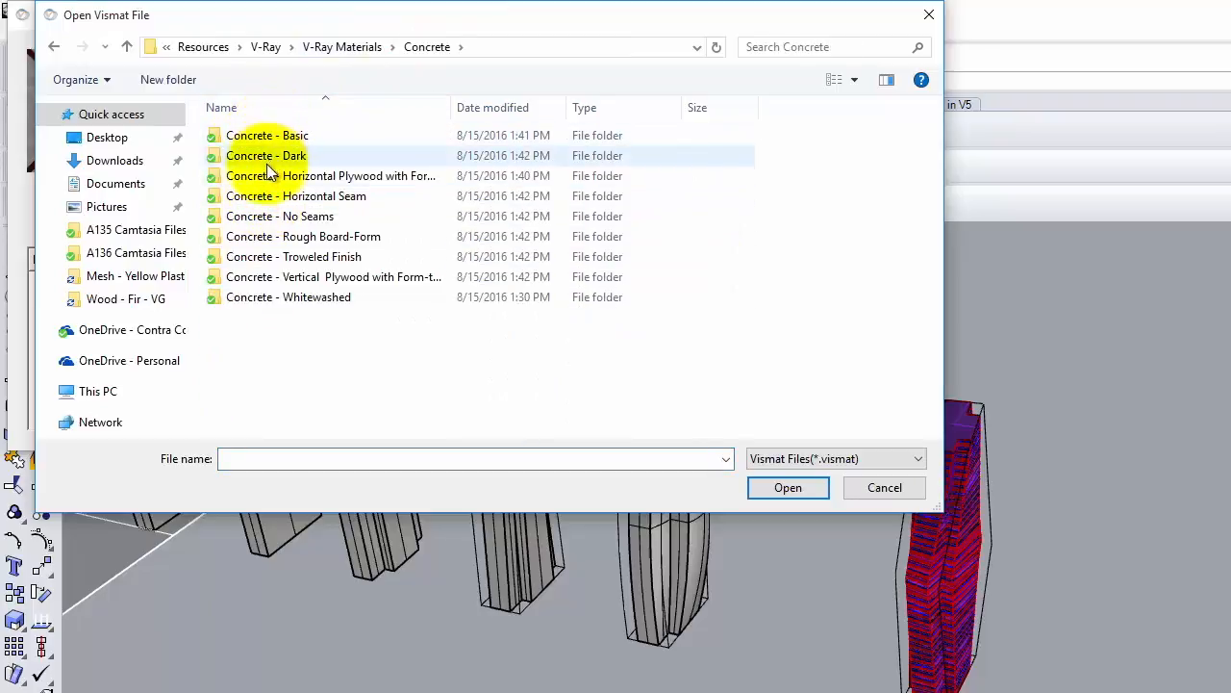
pyautogui.doubleClick(262, 138)
pyautogui.doubleClick(268, 132)
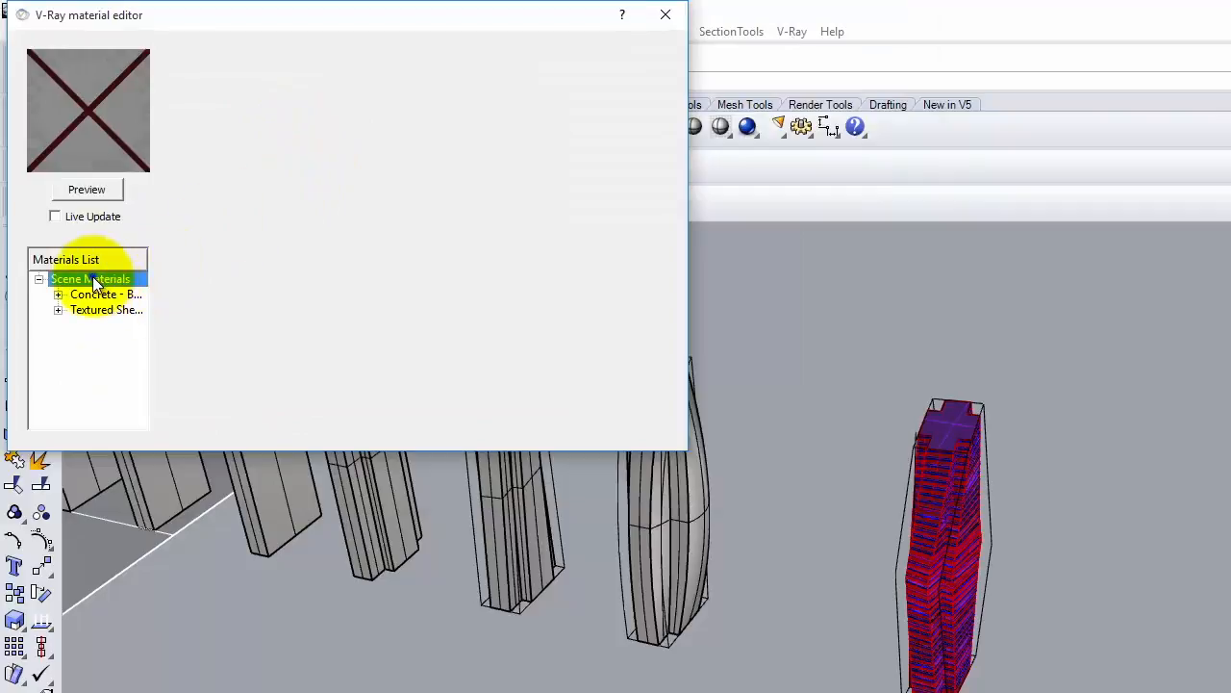
# Step: Load Glass - Skyscraper.vismat from the V-Ray Materials Glass folder into the scene materials
pyautogui.rightClick(94, 277)
pyautogui.moveTo(168, 287)
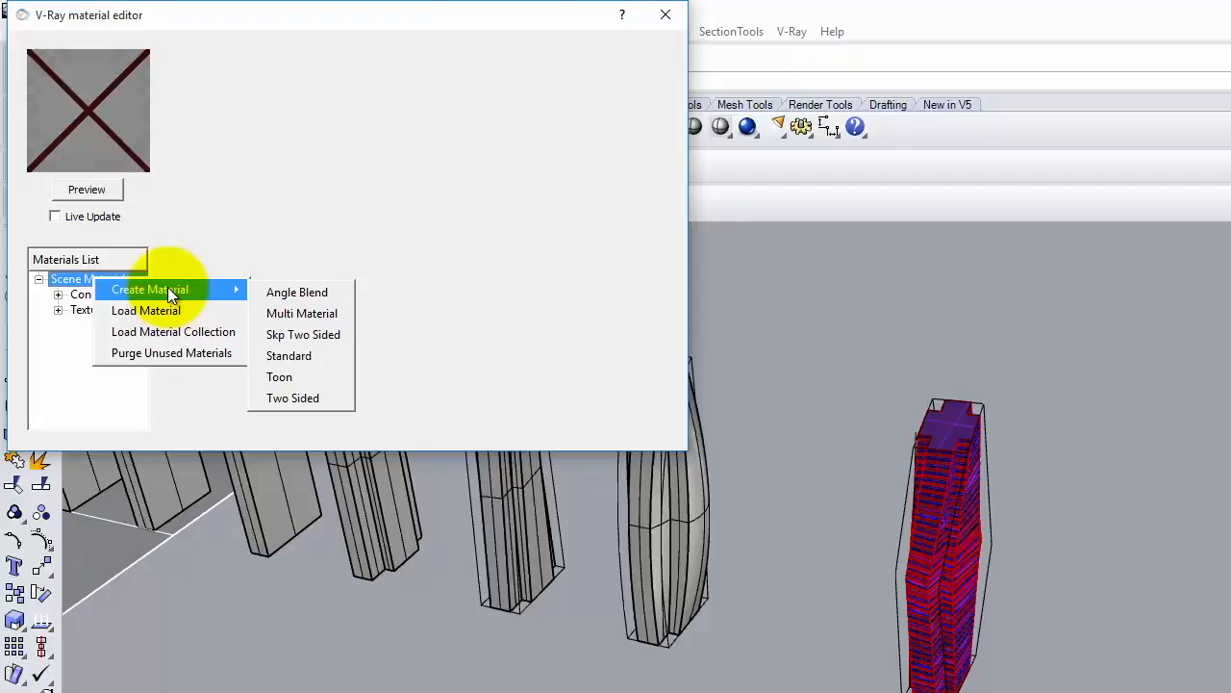
pyautogui.click(205, 312)
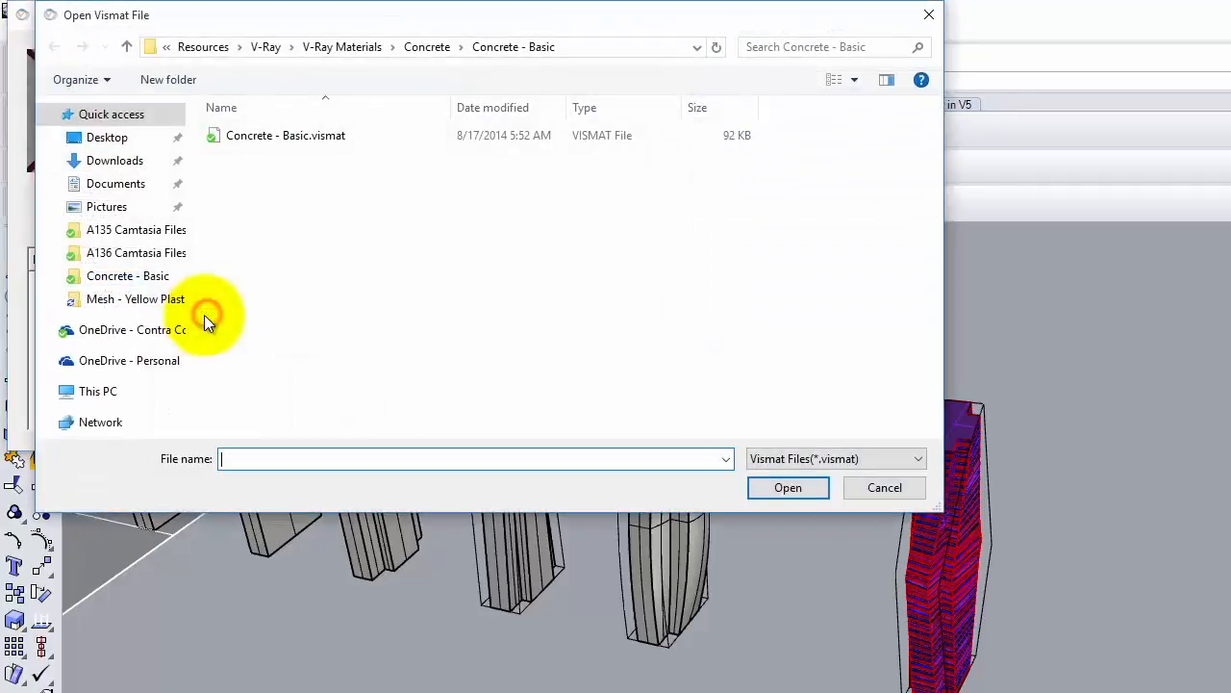
pyautogui.click(343, 47)
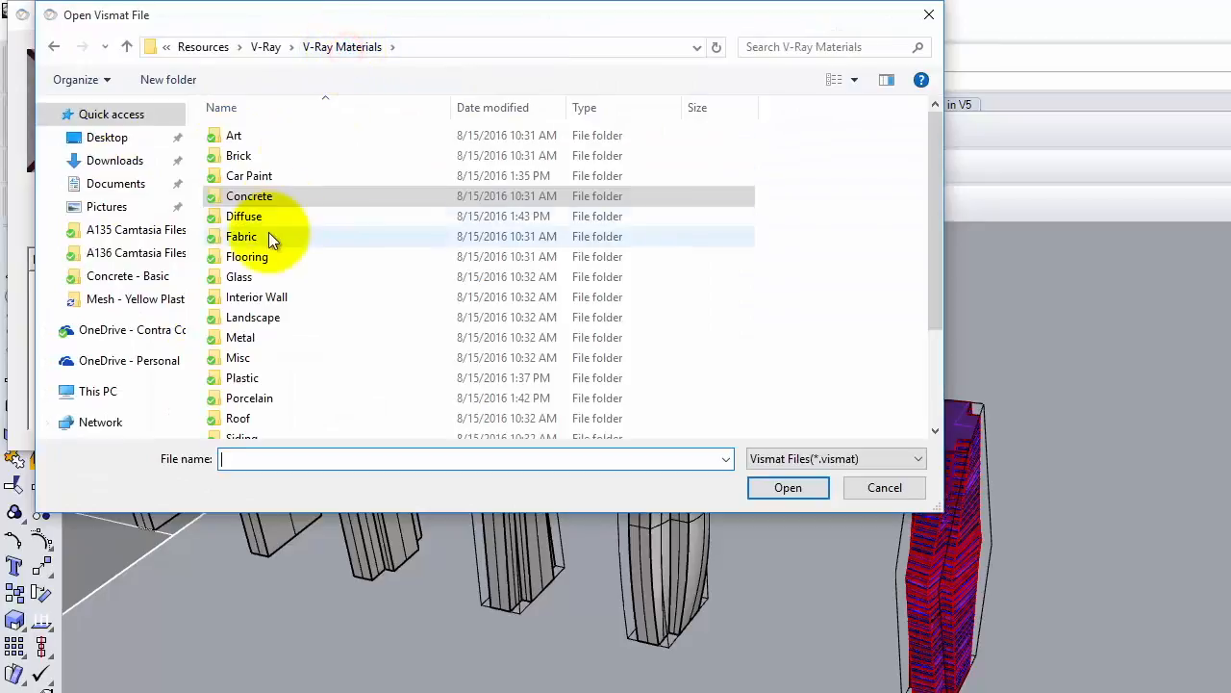
pyautogui.doubleClick(240, 276)
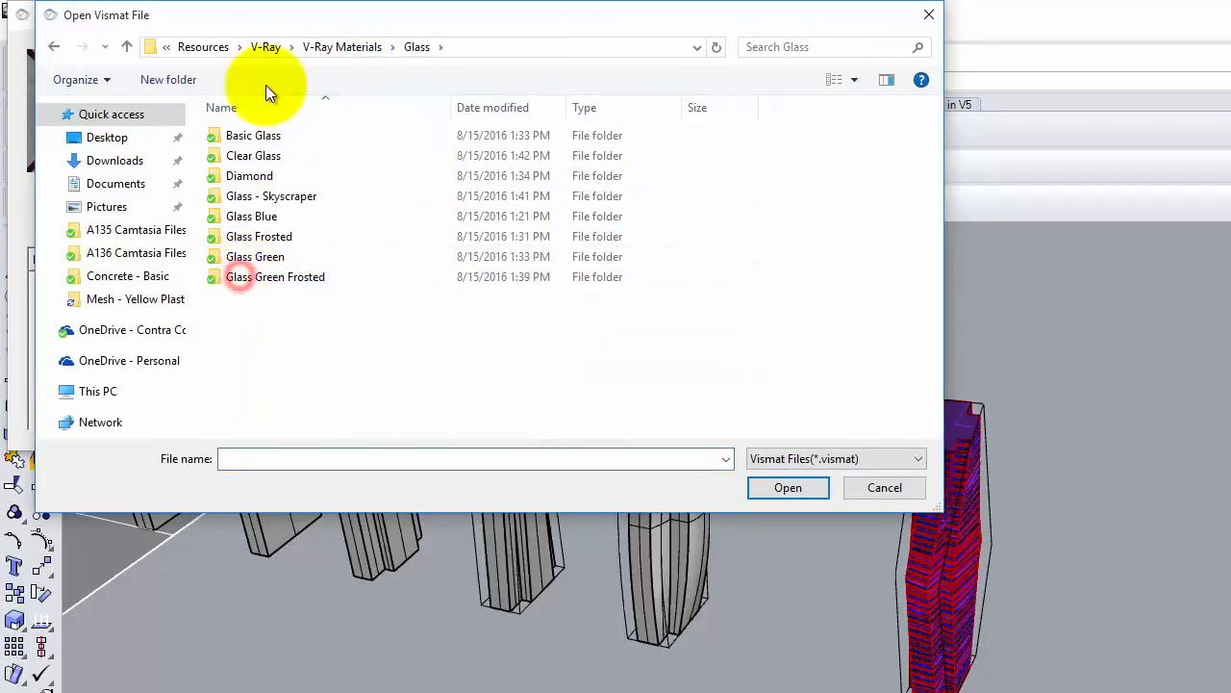
pyautogui.doubleClick(283, 196)
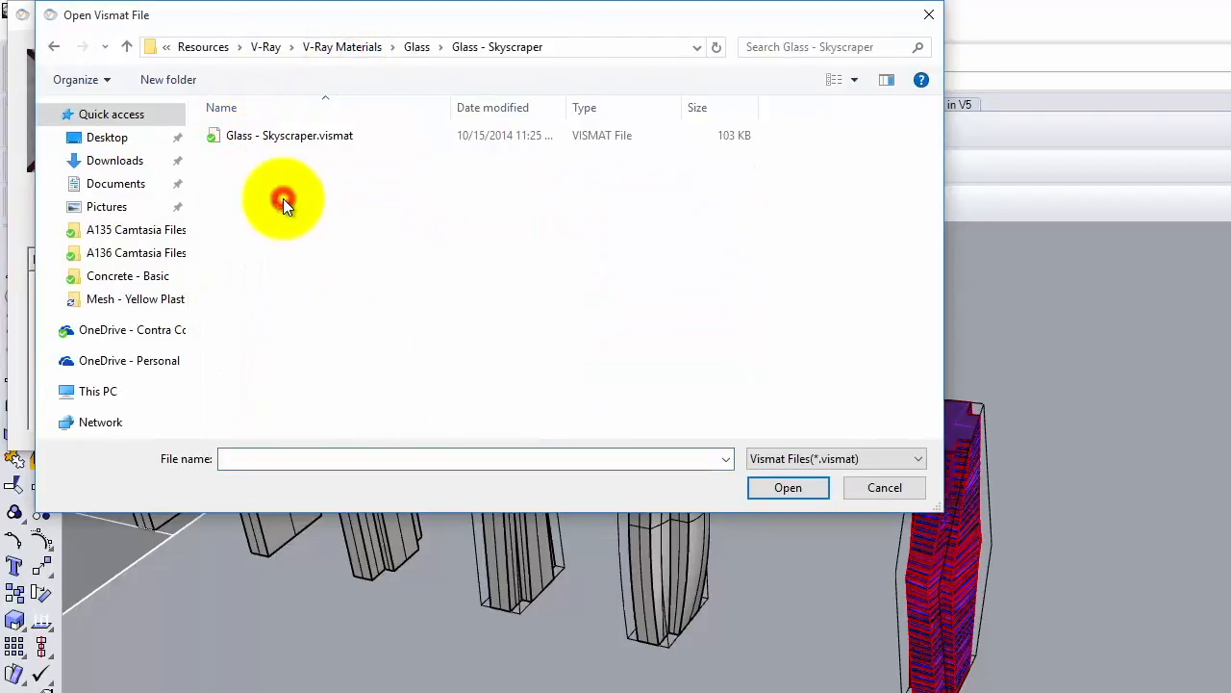
pyautogui.doubleClick(286, 135)
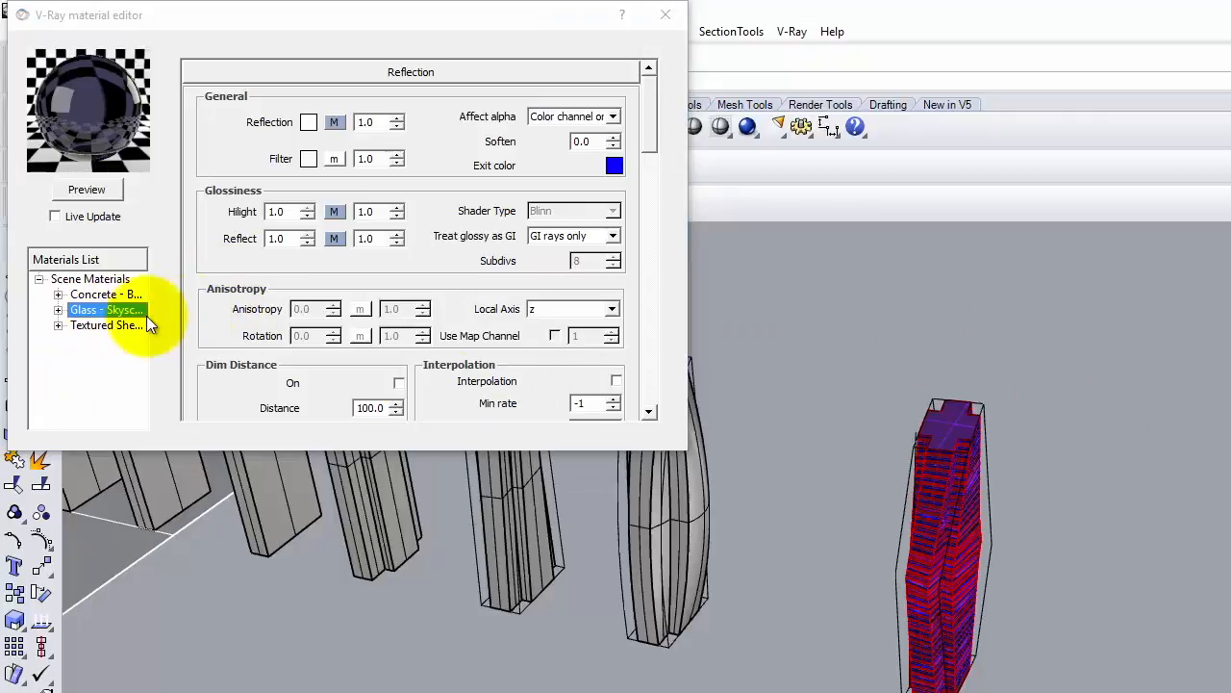
# Step: Apply the Glass - Skyscraper material to the Skin layer
pyautogui.click(125, 310)
pyautogui.rightClick(125, 310)
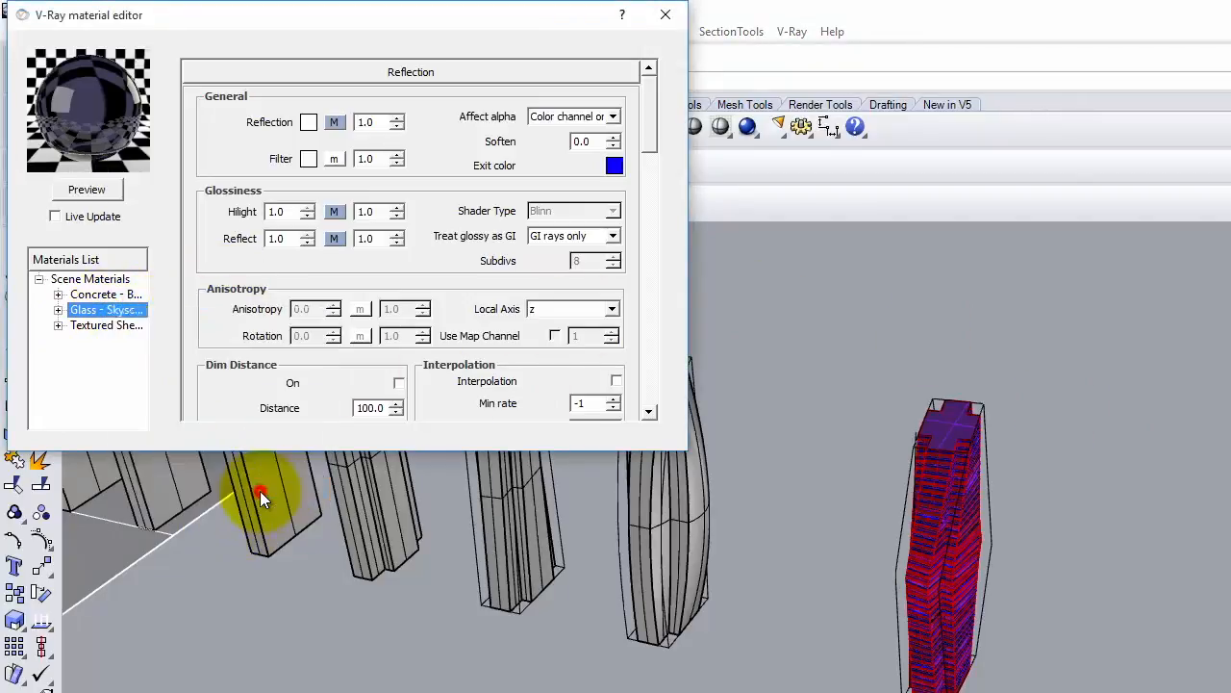
pyautogui.click(256, 493)
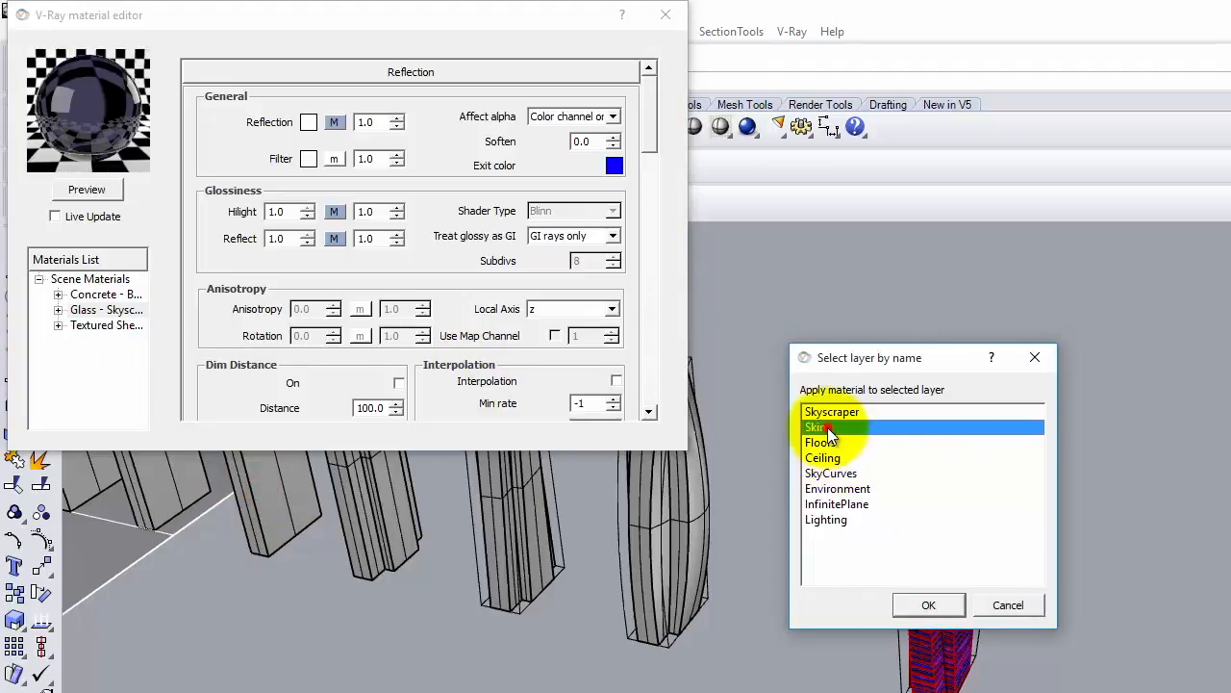
pyautogui.click(928, 604)
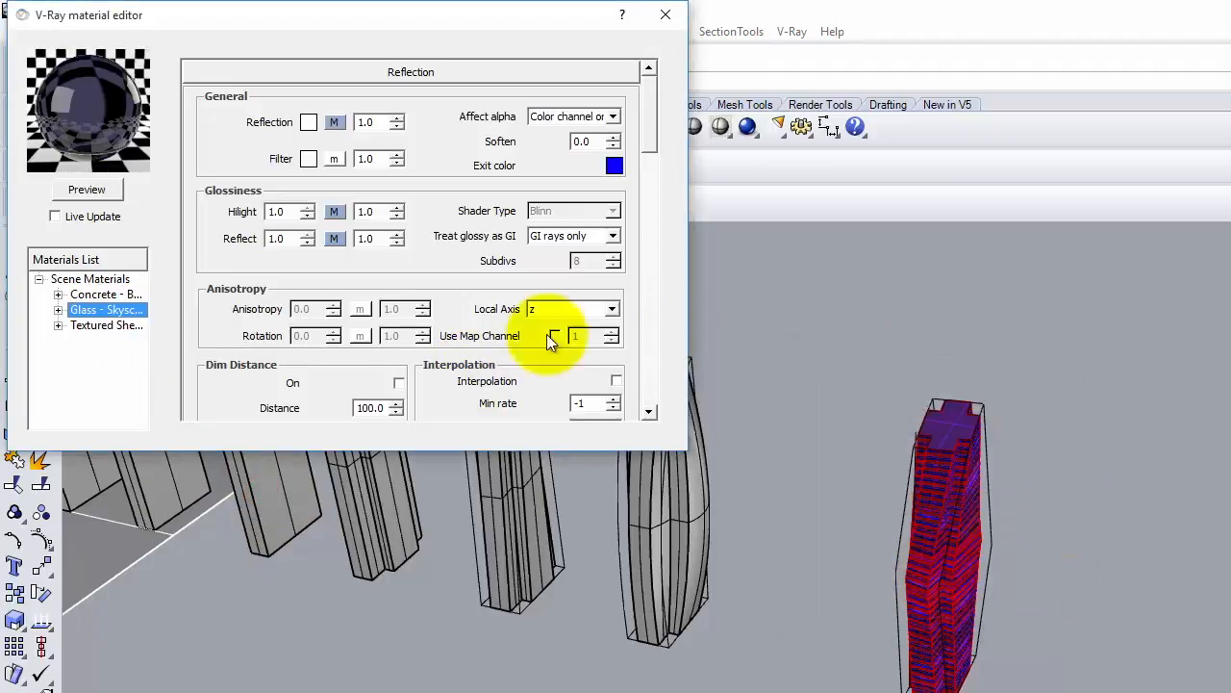
# Step: Apply the Concrete - Basic material to the Floors layer and turn off the material's bump map
pyautogui.click(112, 294)
pyautogui.rightClick(111, 294)
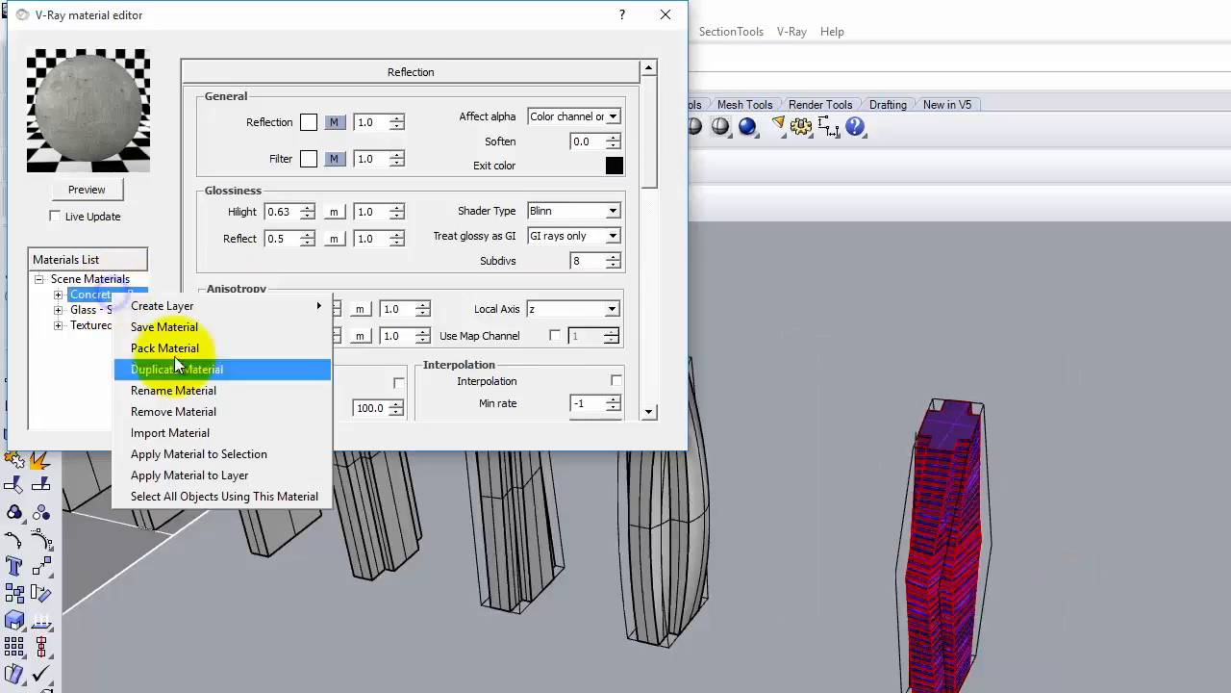
pyautogui.click(215, 473)
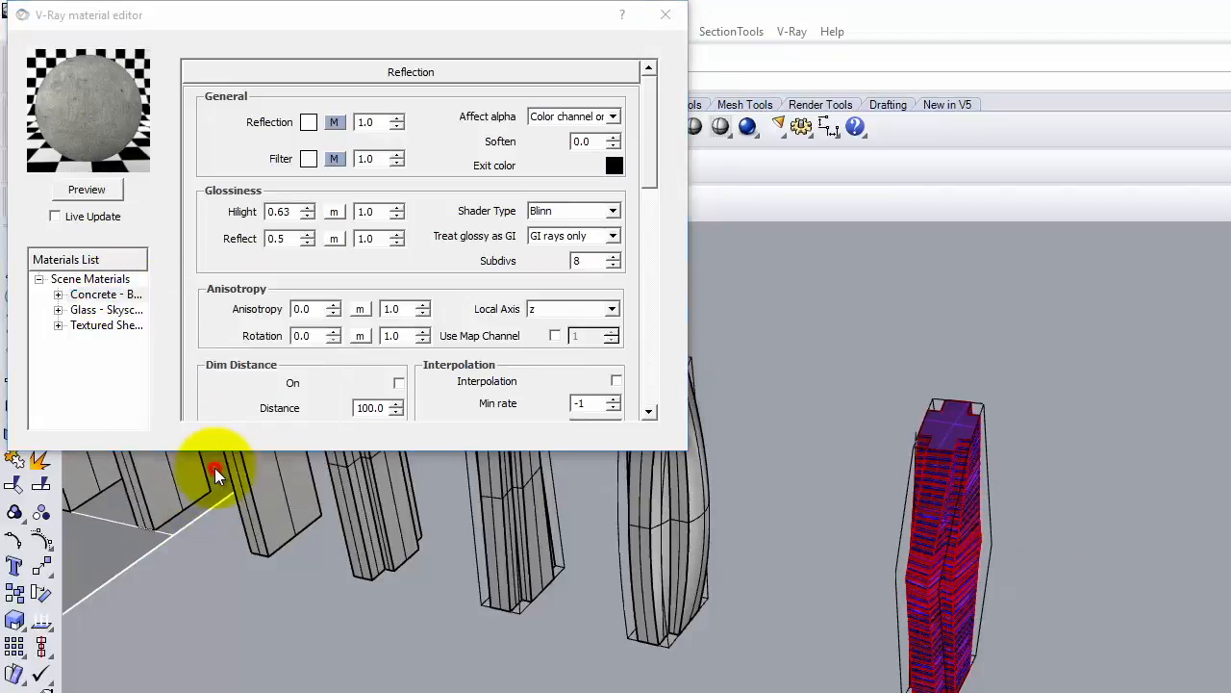
pyautogui.click(831, 442)
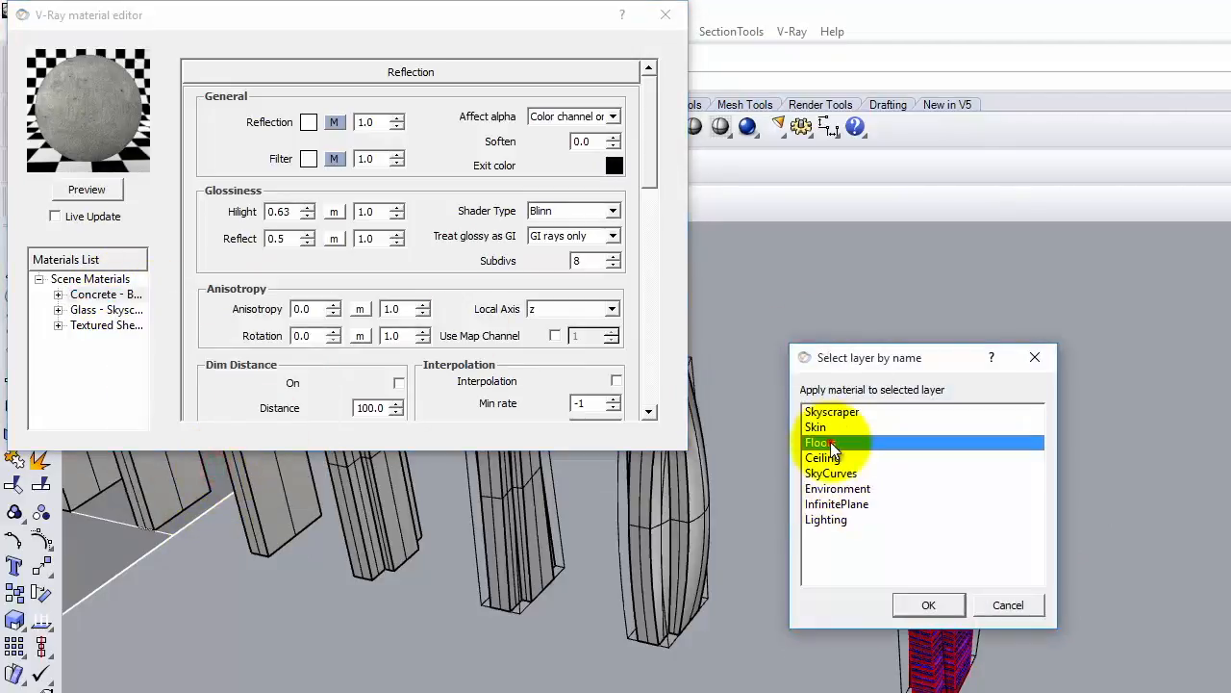
pyautogui.click(930, 595)
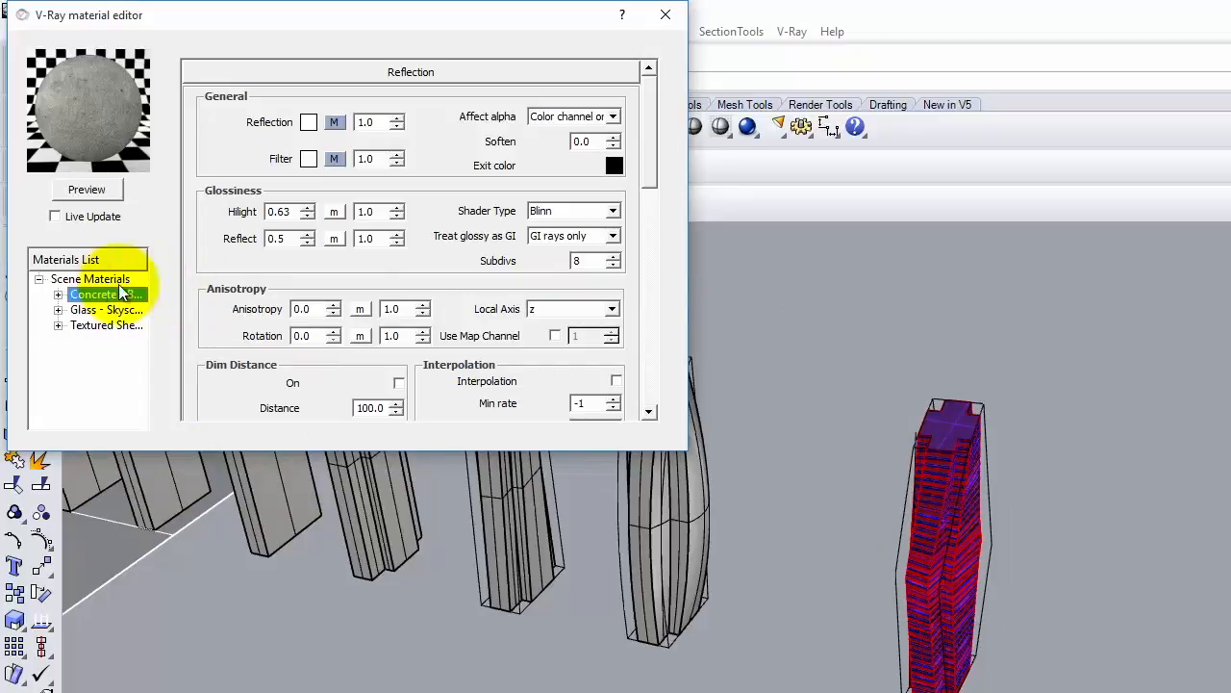
pyautogui.moveTo(654, 101); pyautogui.dragTo(689, 322)
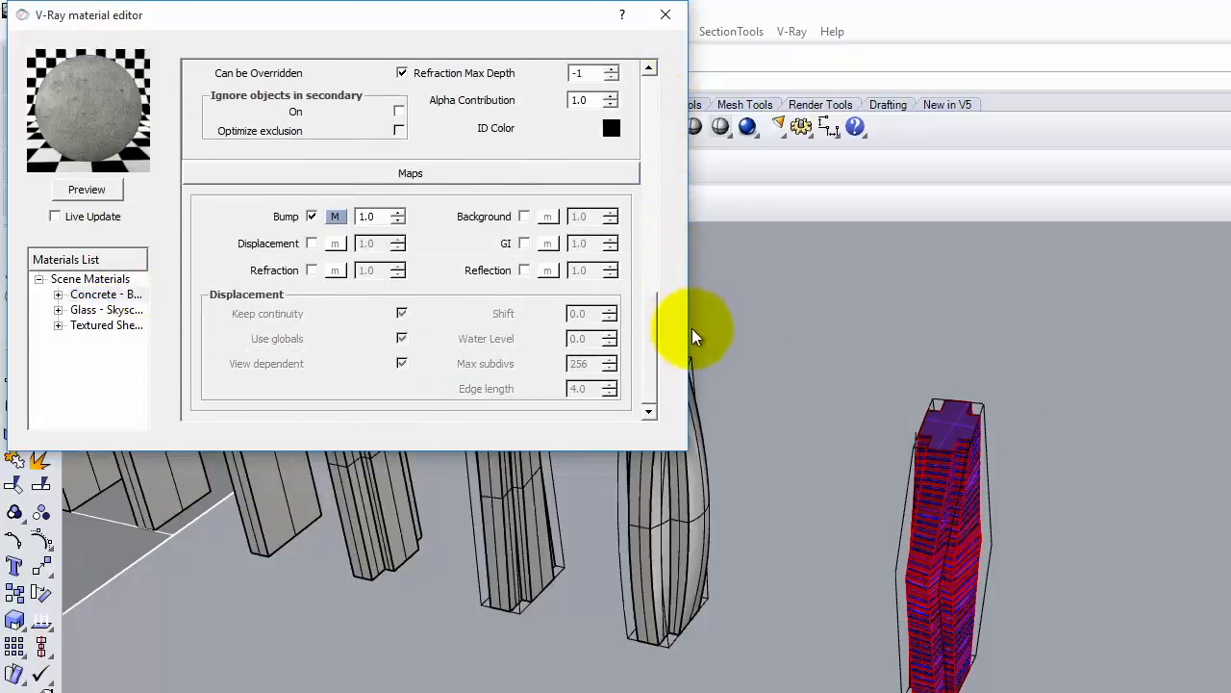
pyautogui.click(311, 216)
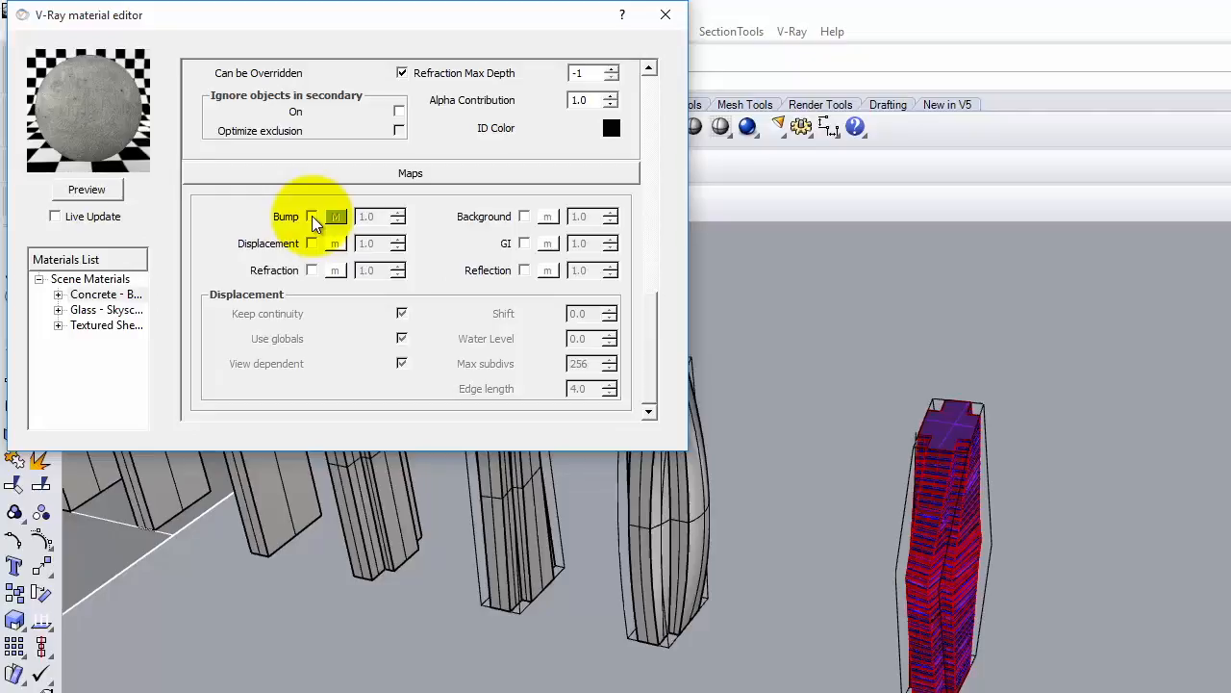
# Step: Apply the textured sheetrock material to the Ceiling layer, turn off its bump map and close the material editor
pyautogui.click(112, 324)
pyautogui.rightClick(106, 328)
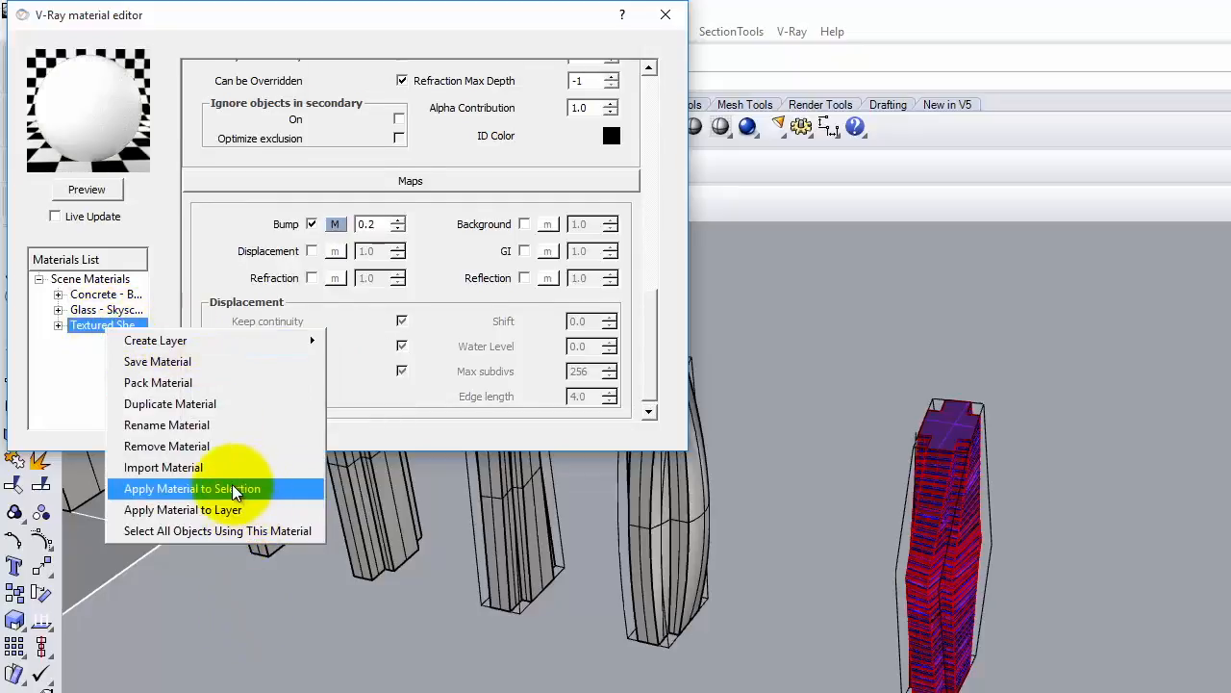
pyautogui.click(227, 507)
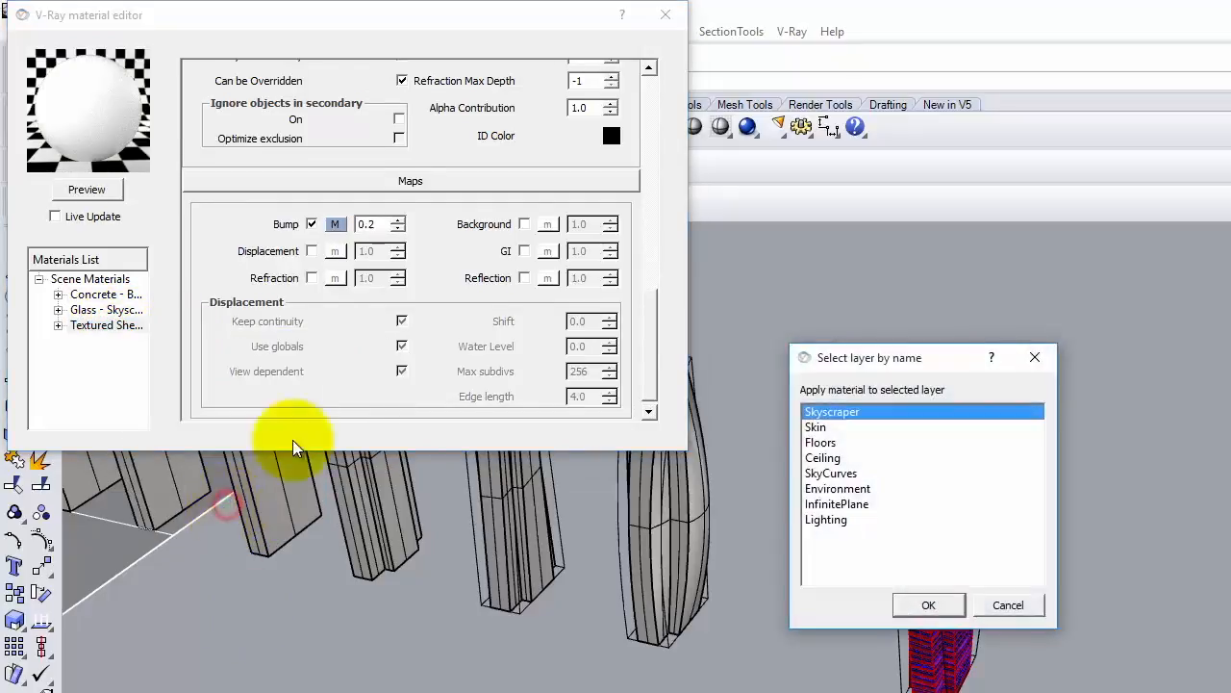
pyautogui.click(824, 458)
pyautogui.click(929, 604)
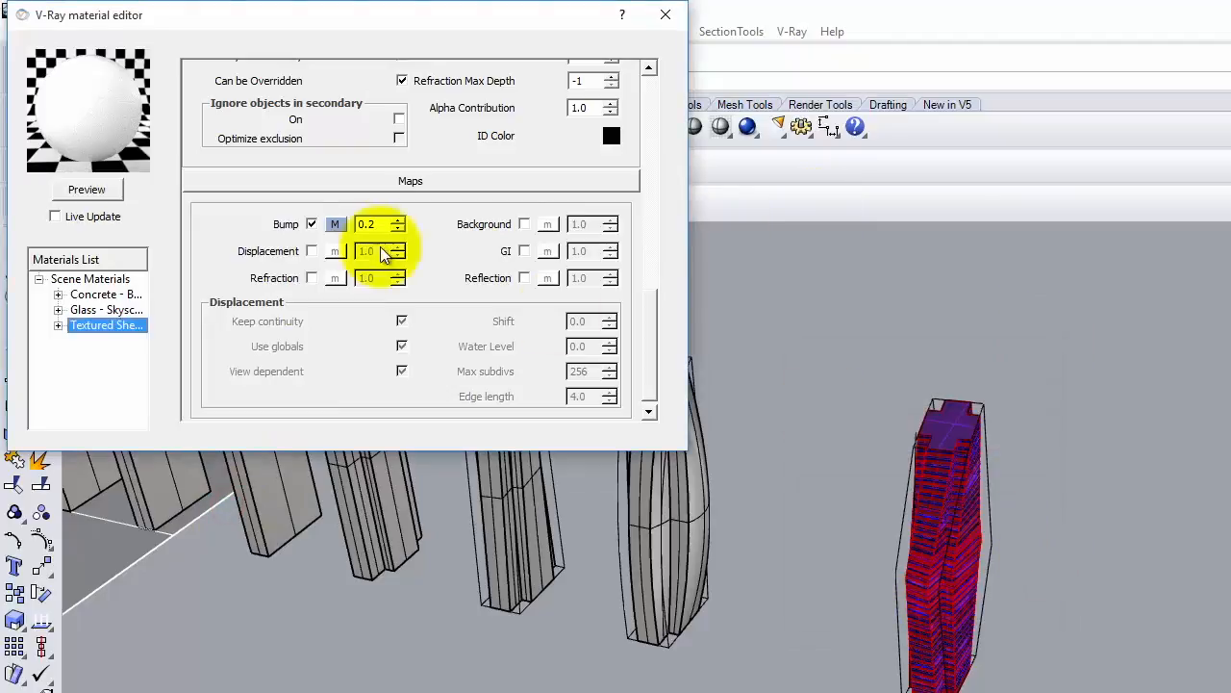
pyautogui.click(310, 225)
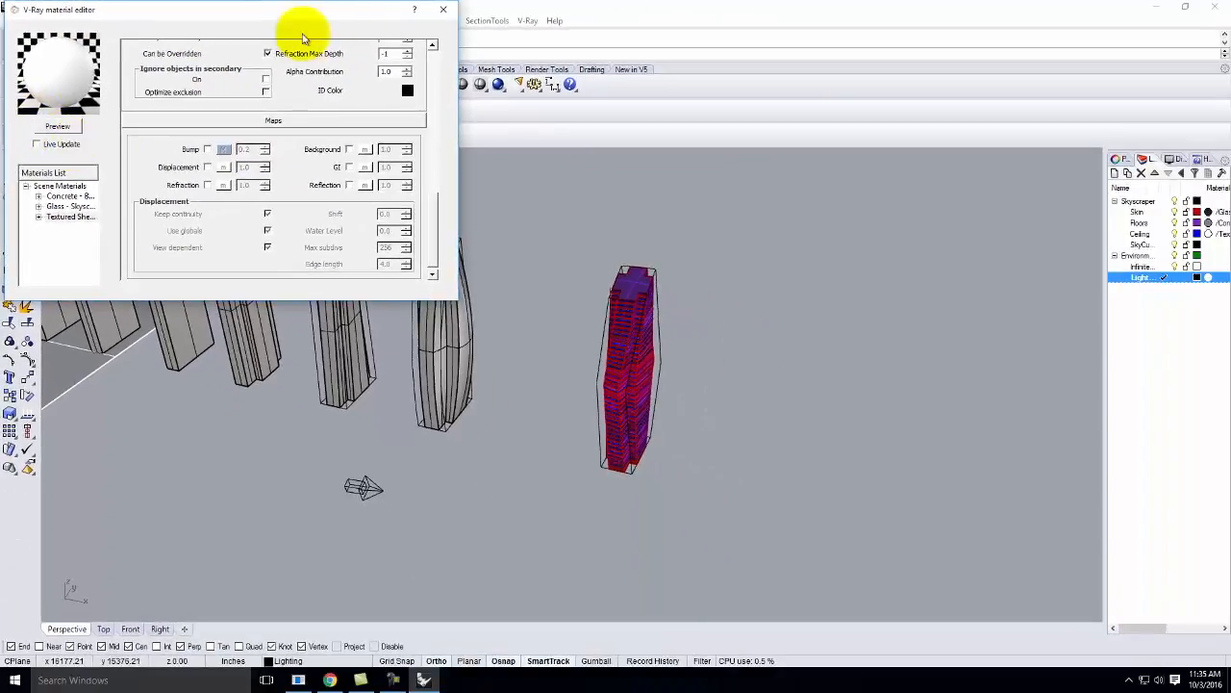
pyautogui.click(444, 9)
# Step: Frame the skyscraper with floor and ceiling plates large and near the centre of the Perspective view for rendering
pyautogui.scroll(1, 674, 399)
pyautogui.scroll(5, 673, 399)
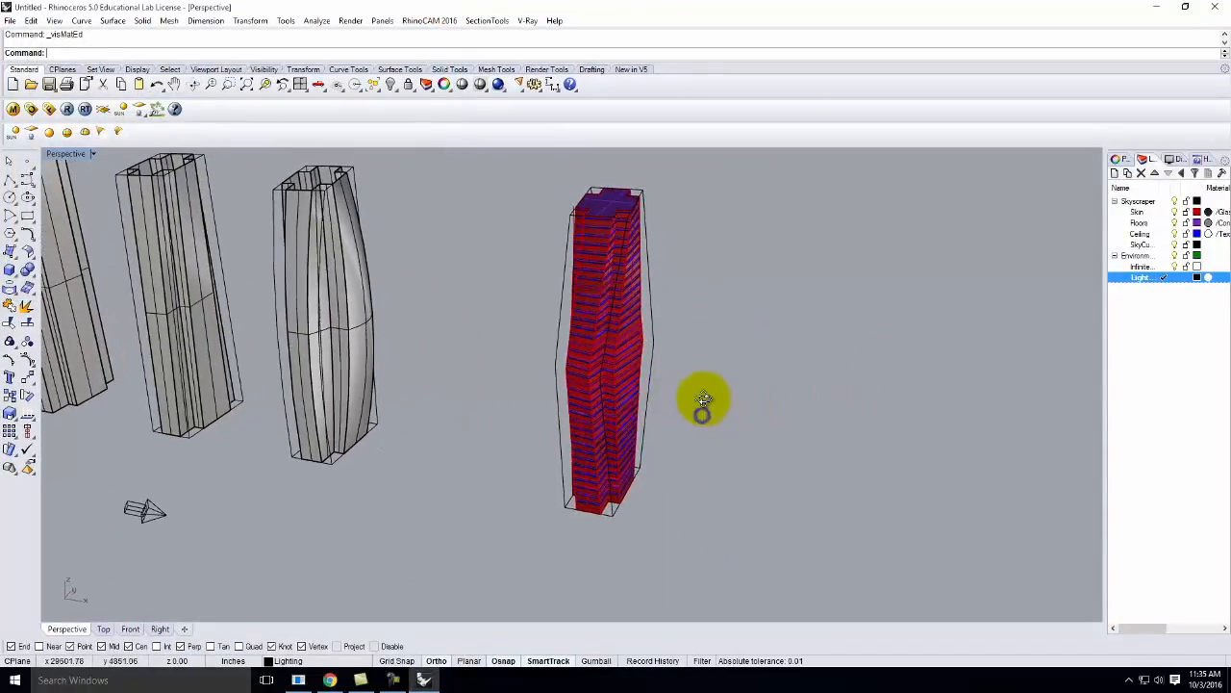
pyautogui.moveTo(554, 452); pyautogui.dragTo(609, 463, button='right')
pyautogui.scroll(-5, 522, 540)
pyautogui.scroll(5, 632, 454)
pyautogui.scroll(-4, 597, 466)
pyautogui.scroll(2, 420, 465)
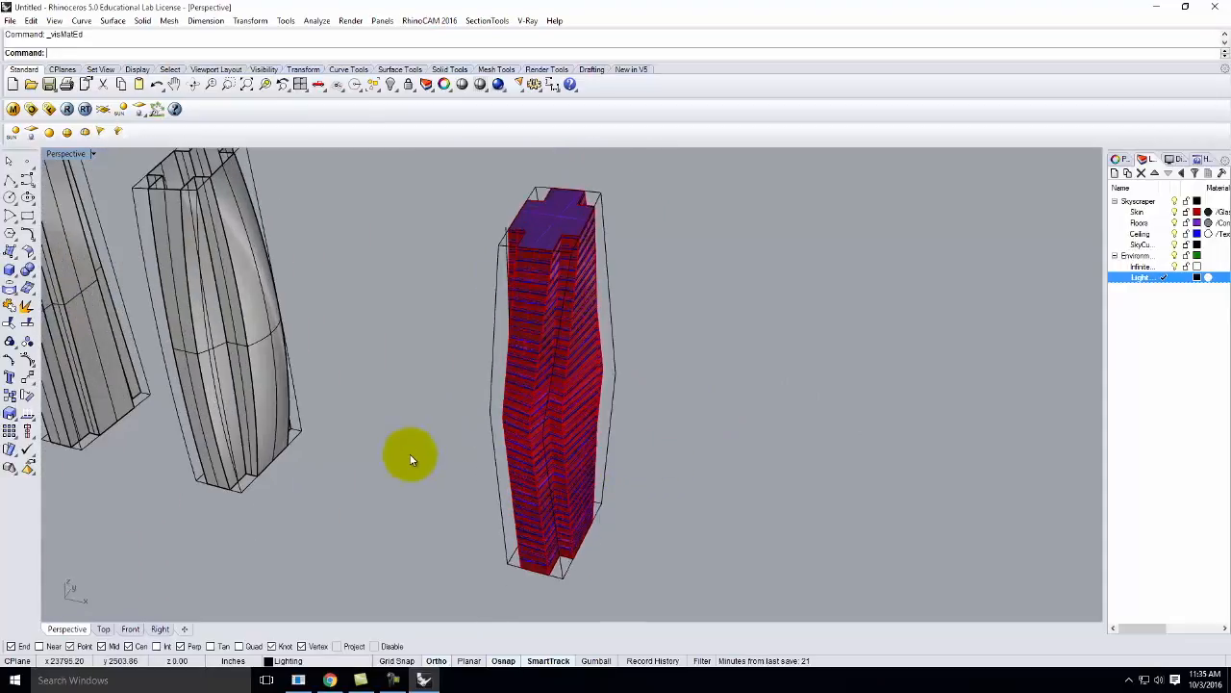
# Step: Try a V-Ray render of the Perspective view with the output size set to 1280x960, and stop it early
pyautogui.click(31, 112)
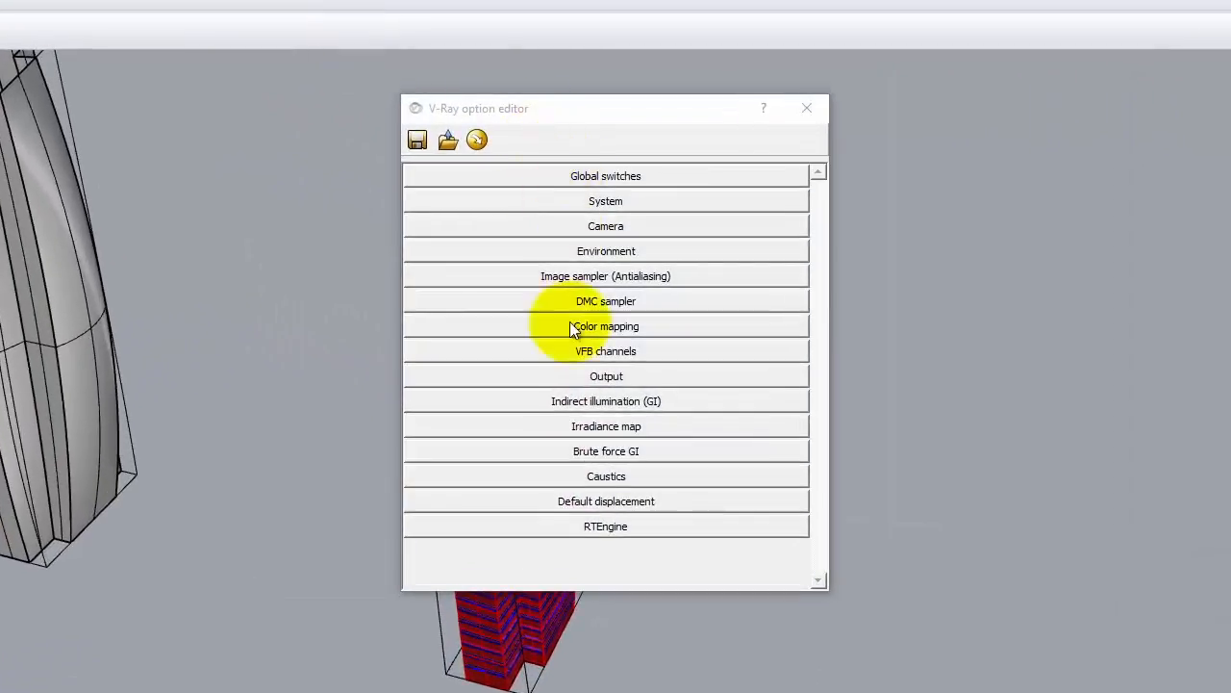
pyautogui.click(584, 378)
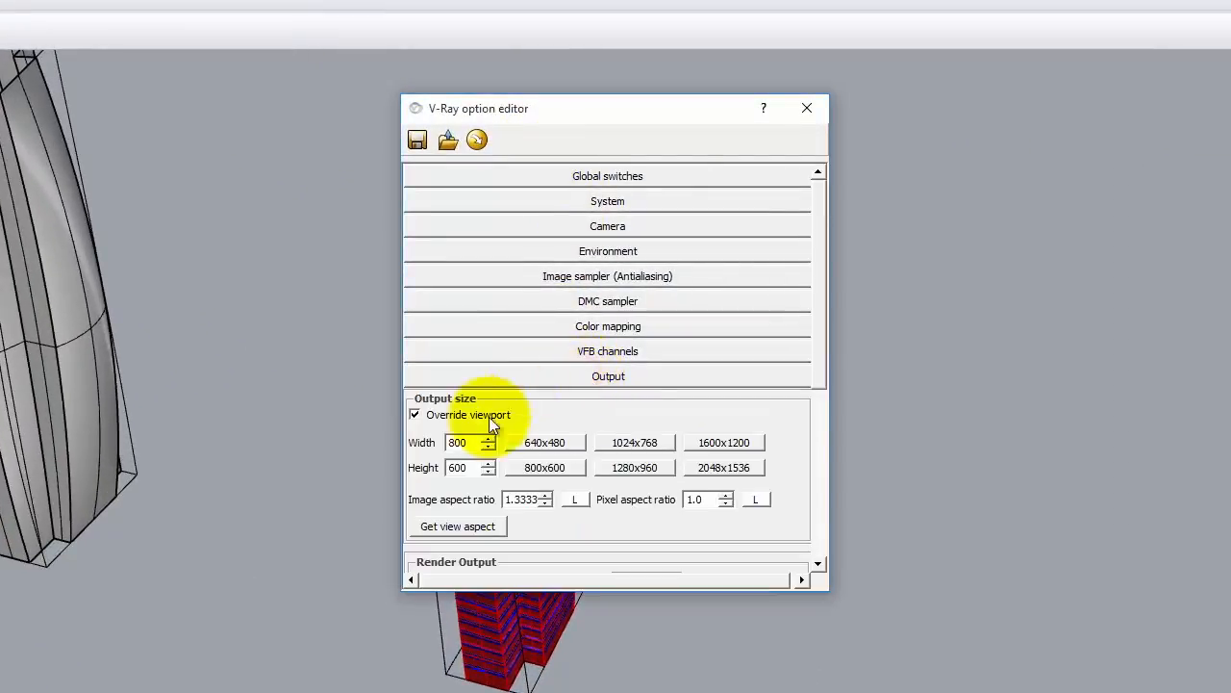
pyautogui.click(460, 527)
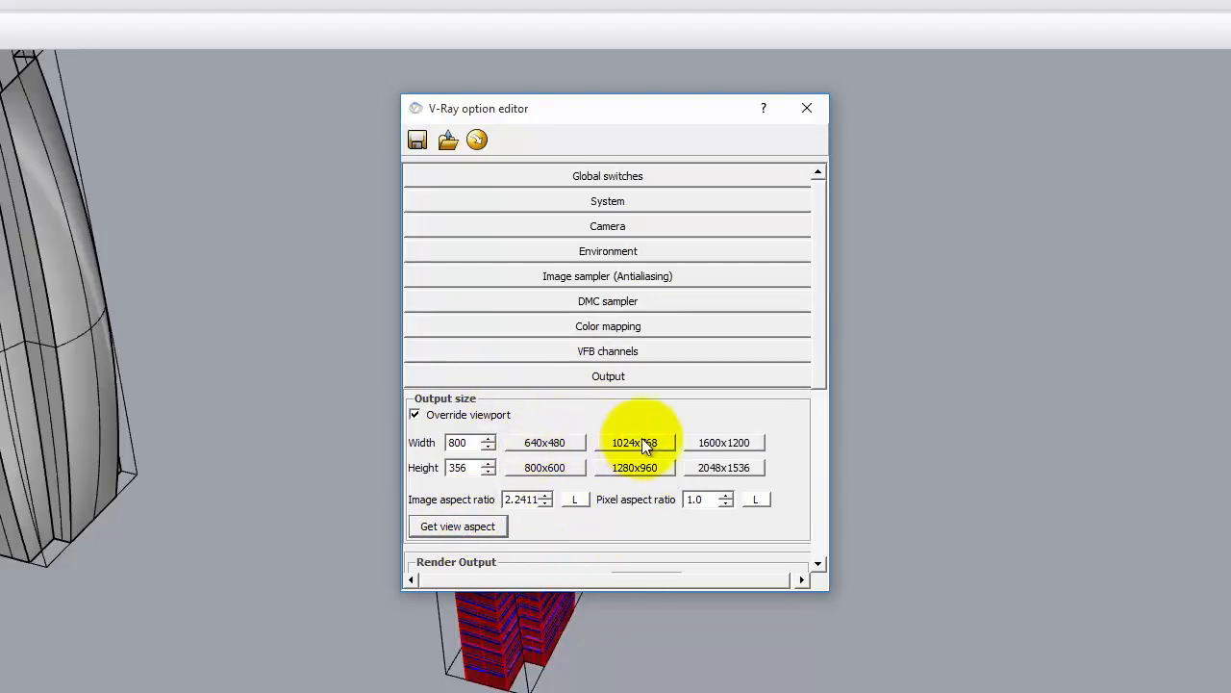
pyautogui.click(626, 468)
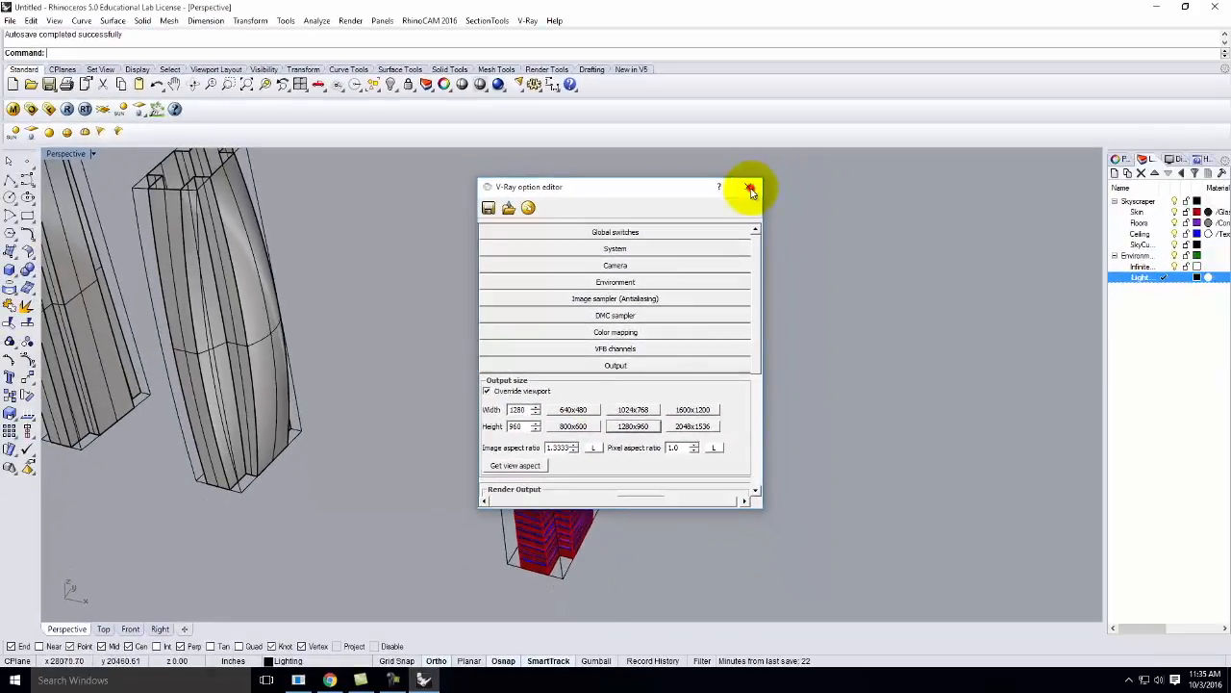
pyautogui.click(772, 155)
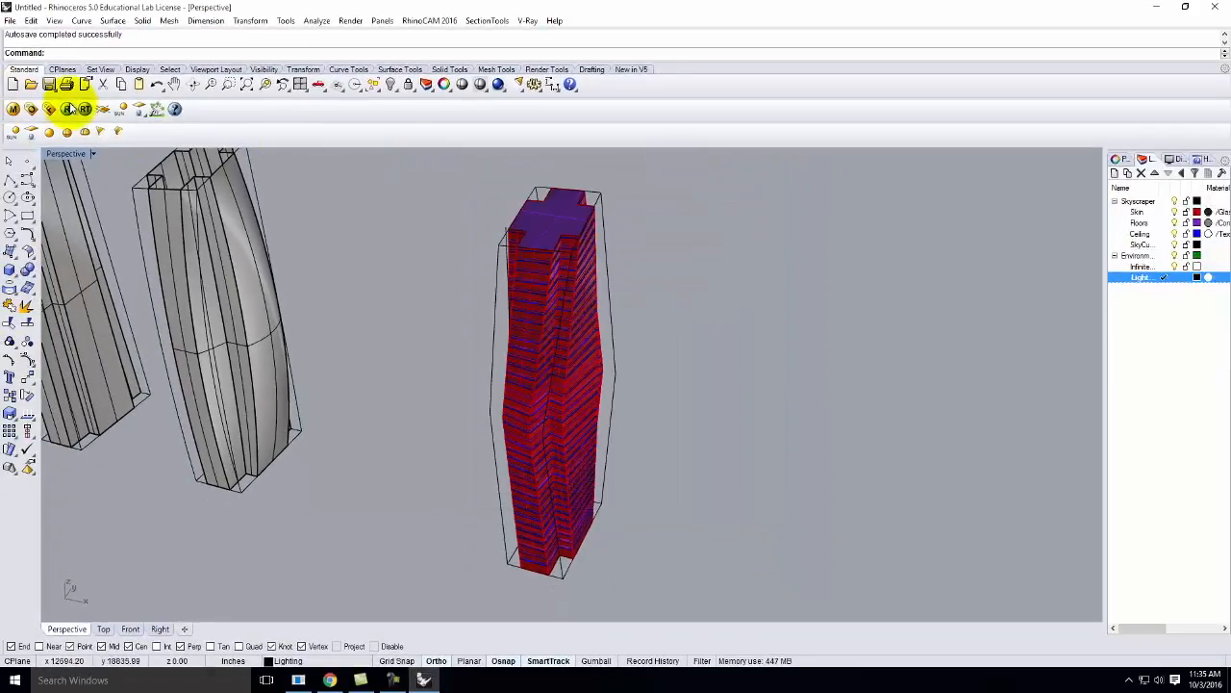
pyautogui.click(67, 110)
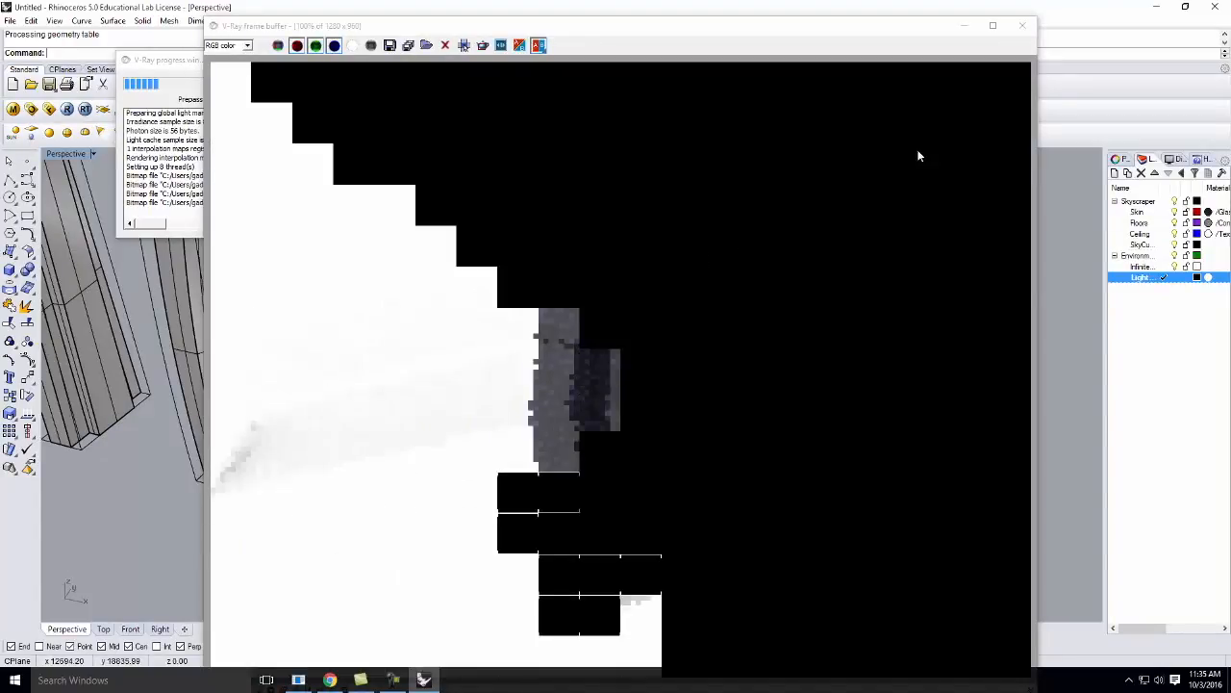
pyautogui.click(1021, 25)
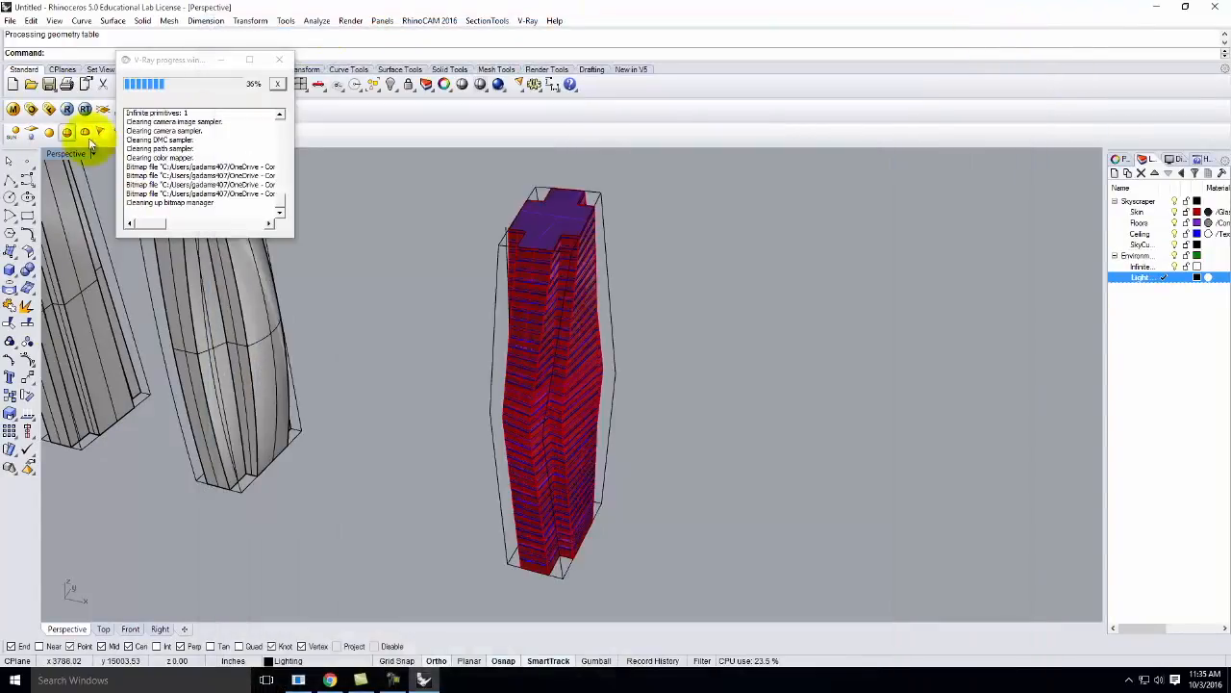
# Step: Match the V-Ray output to the view's aspect ratio, lock that ratio, set the size to 1280x571 and start the render
pyautogui.click(31, 109)
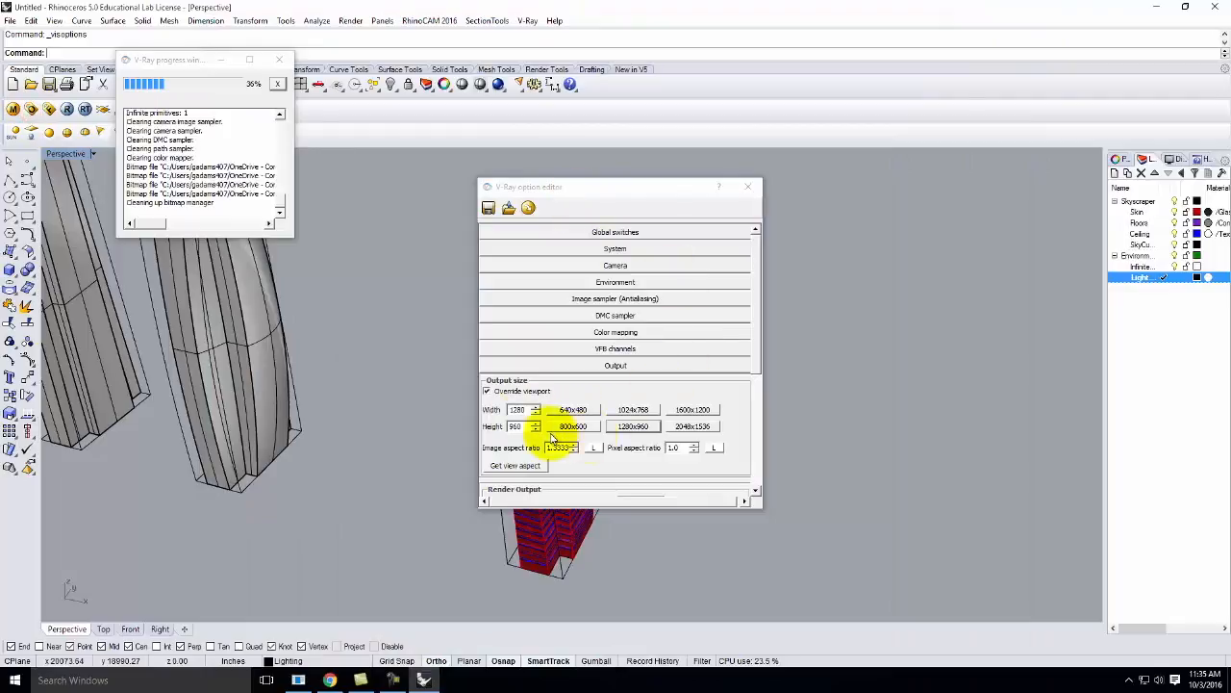
pyautogui.click(521, 465)
pyautogui.click(594, 448)
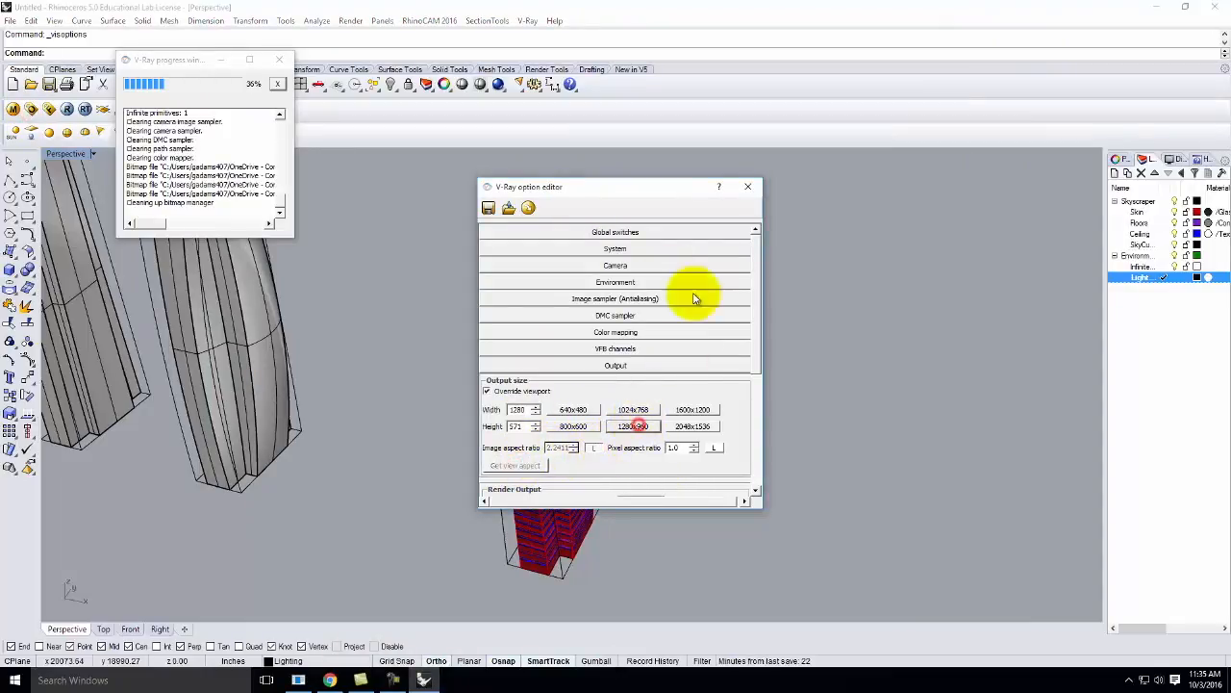
pyautogui.click(747, 186)
pyautogui.click(67, 110)
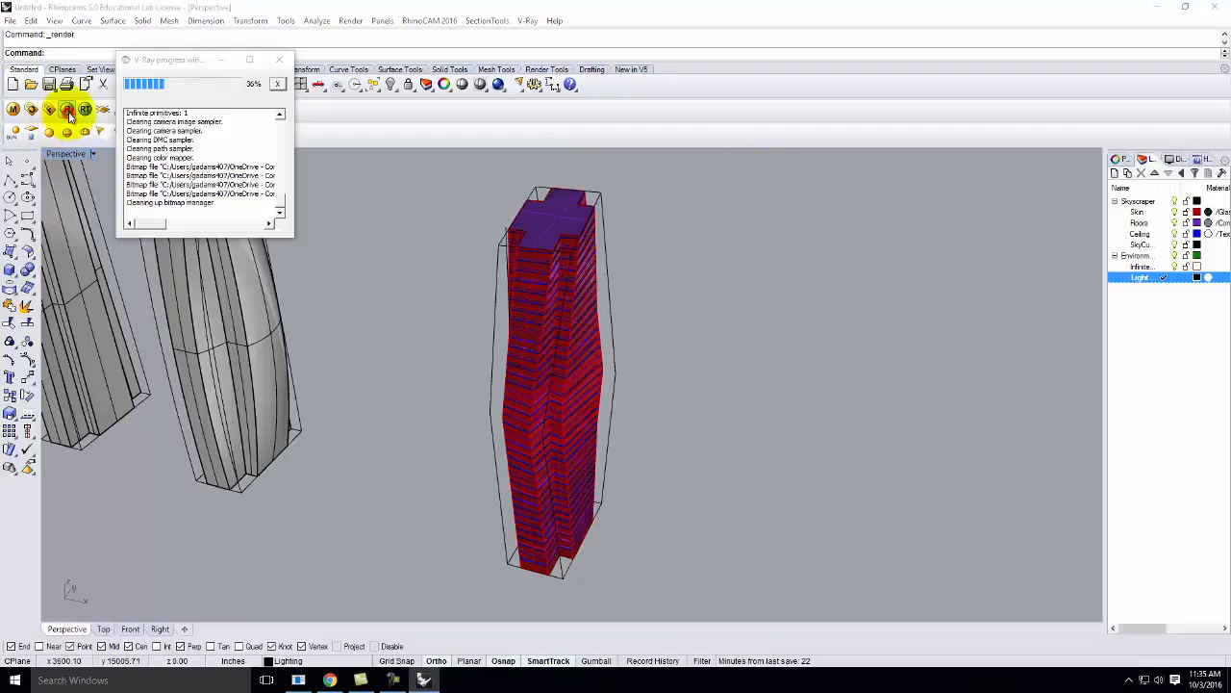